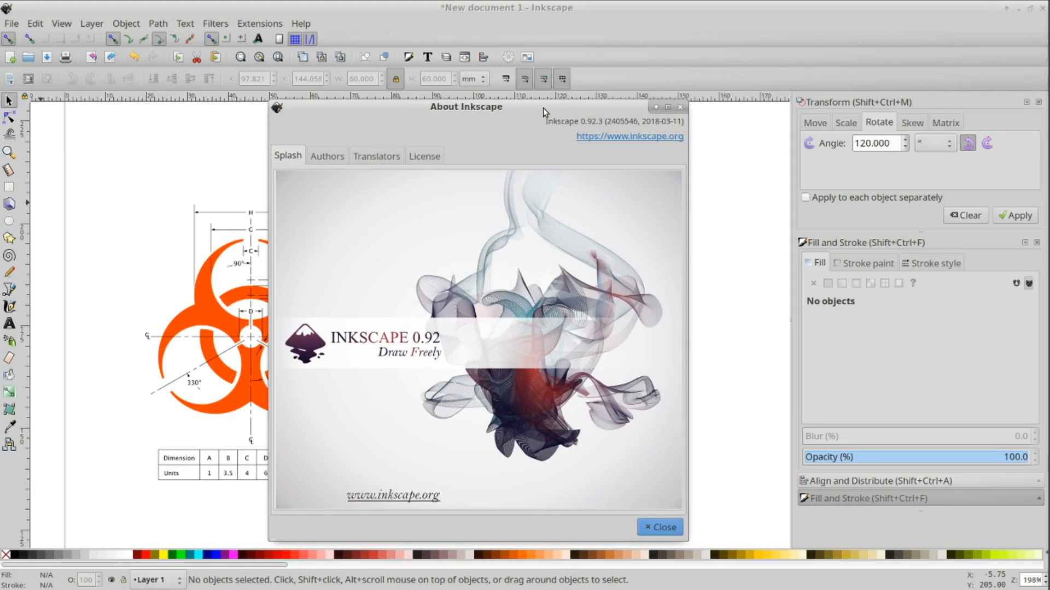
Step: Close the About dialog and draw a large ellipse to the right of the reference biohazard drawing
click(660, 530)
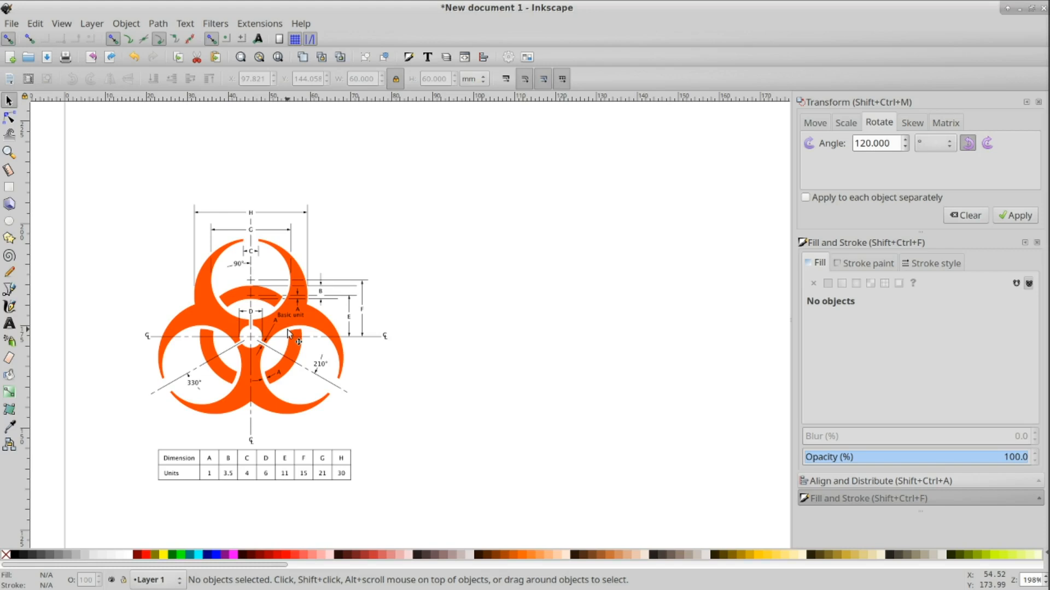
click(9, 222)
drag(445, 211, 719, 459)
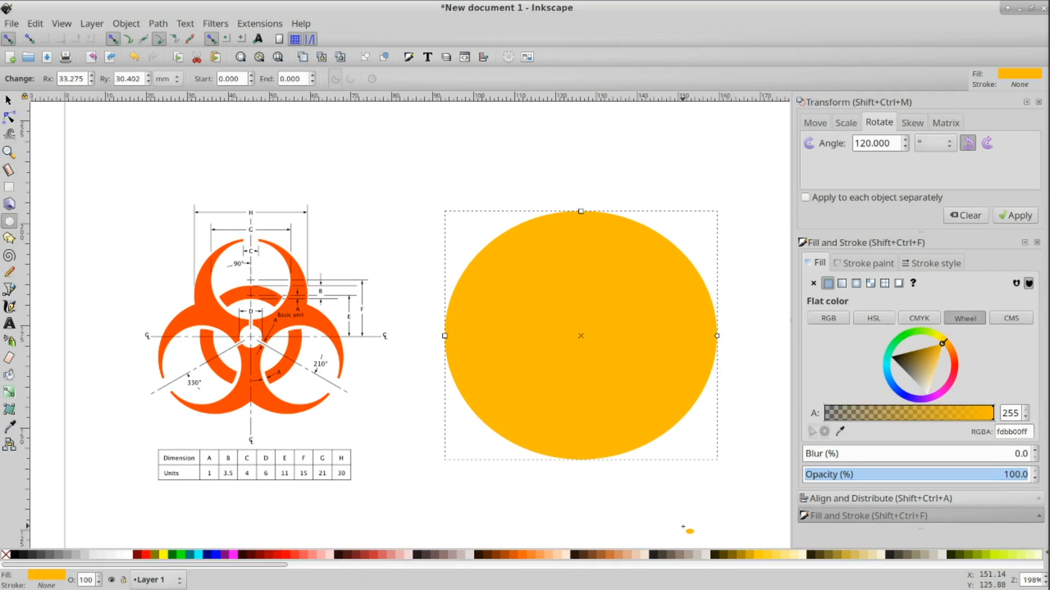
click(8, 100)
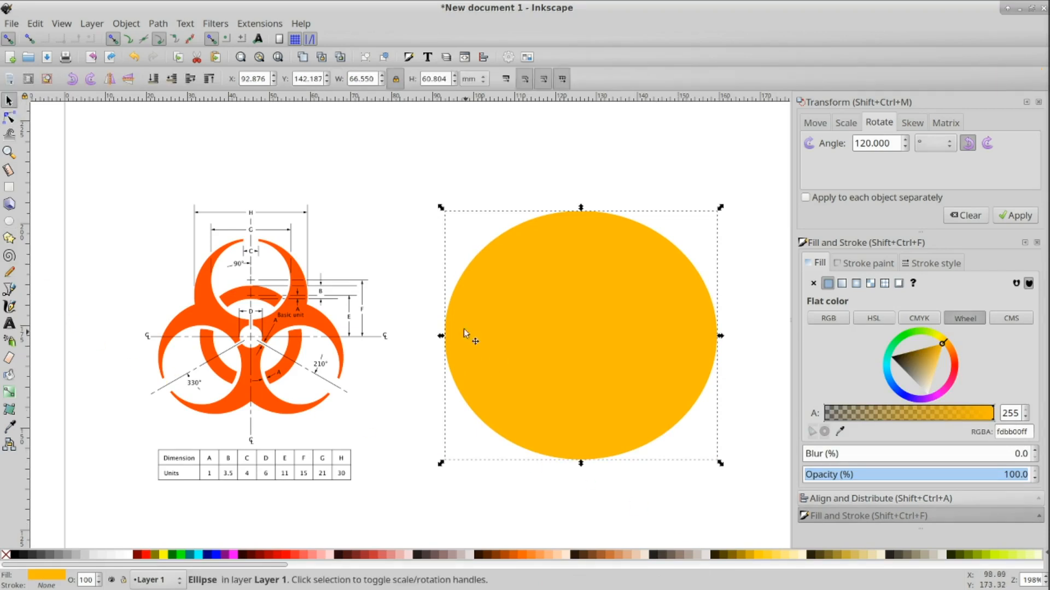
Step: Set the ellipse's width and height to 60 mm each, making it a circle
drag(349, 79, 385, 83)
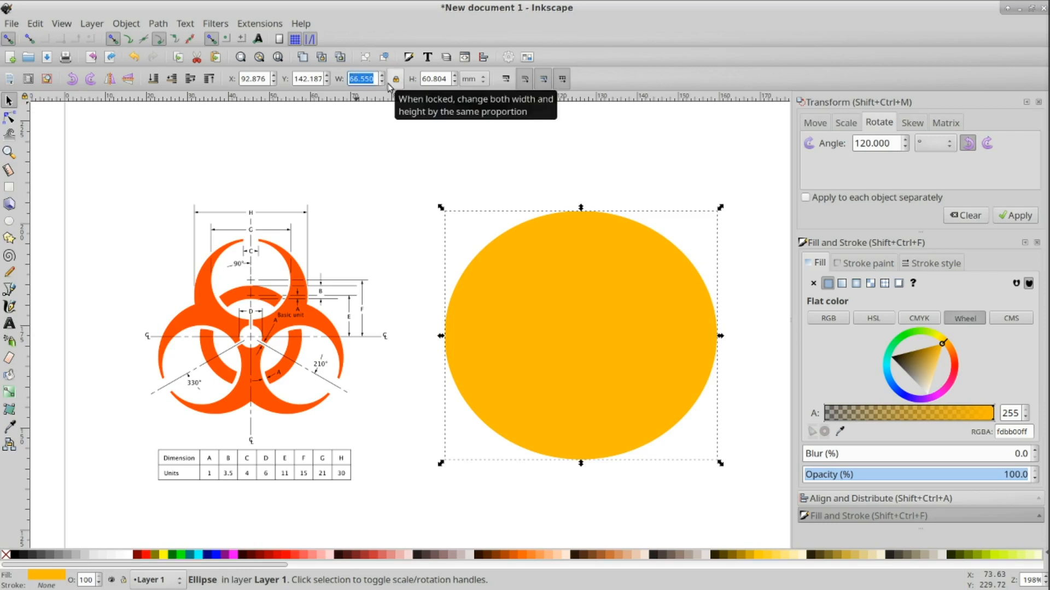
text(60)
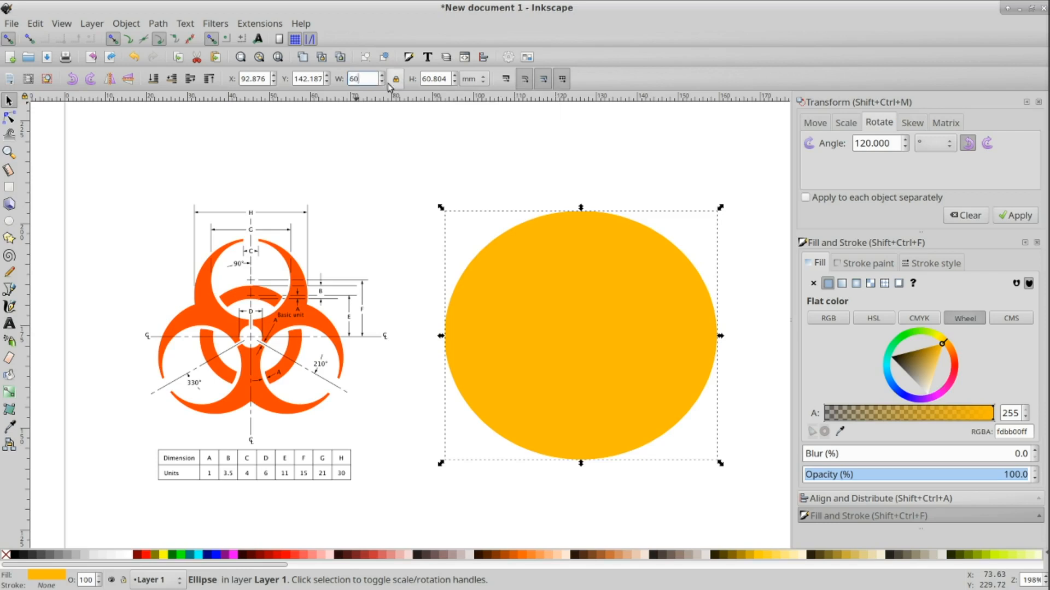
key(Return)
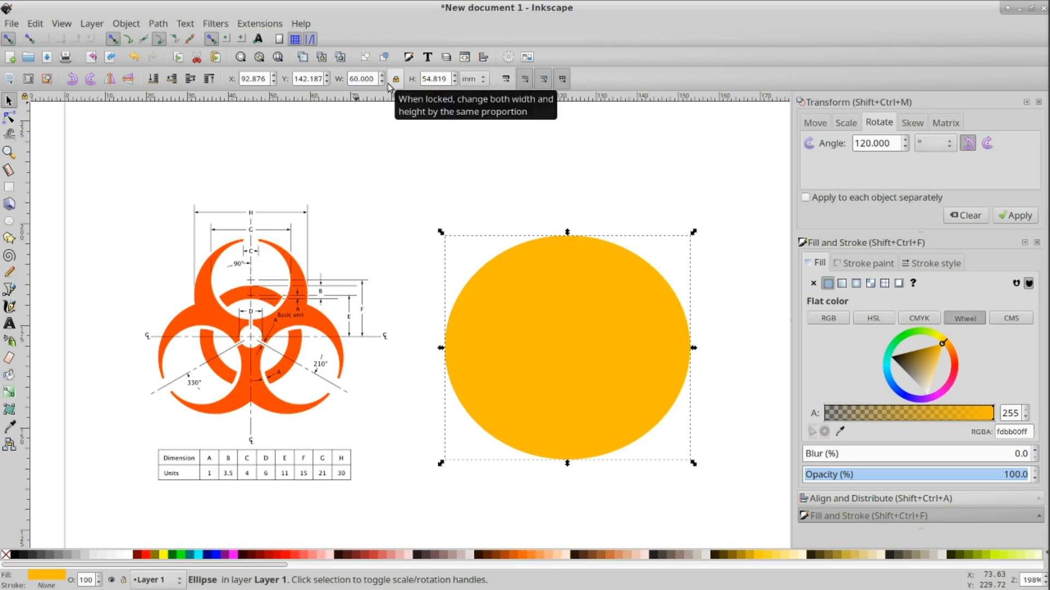
triple_click(422, 80)
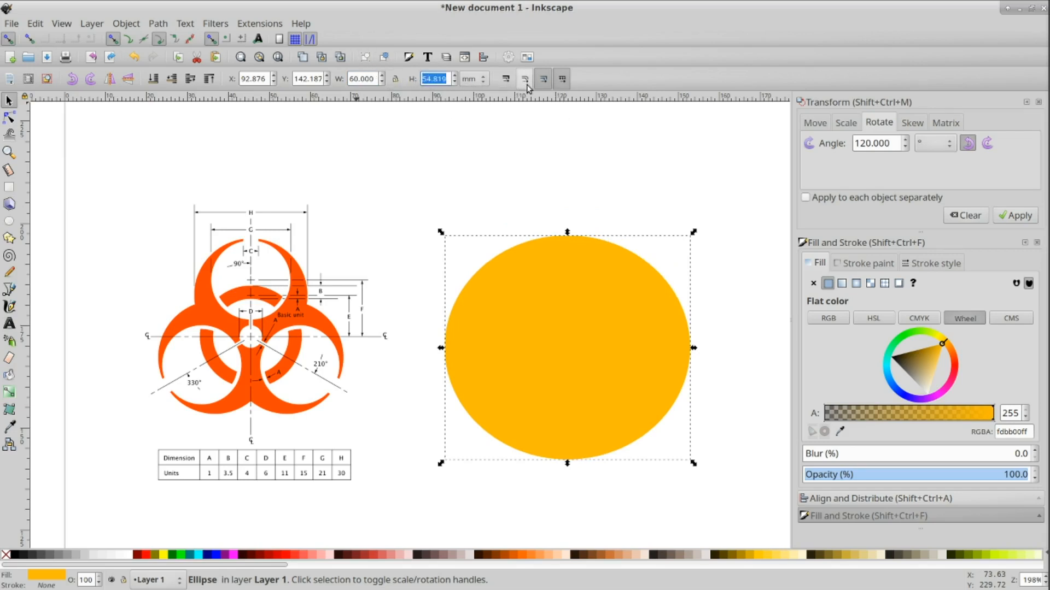
text(60)
key(Return)
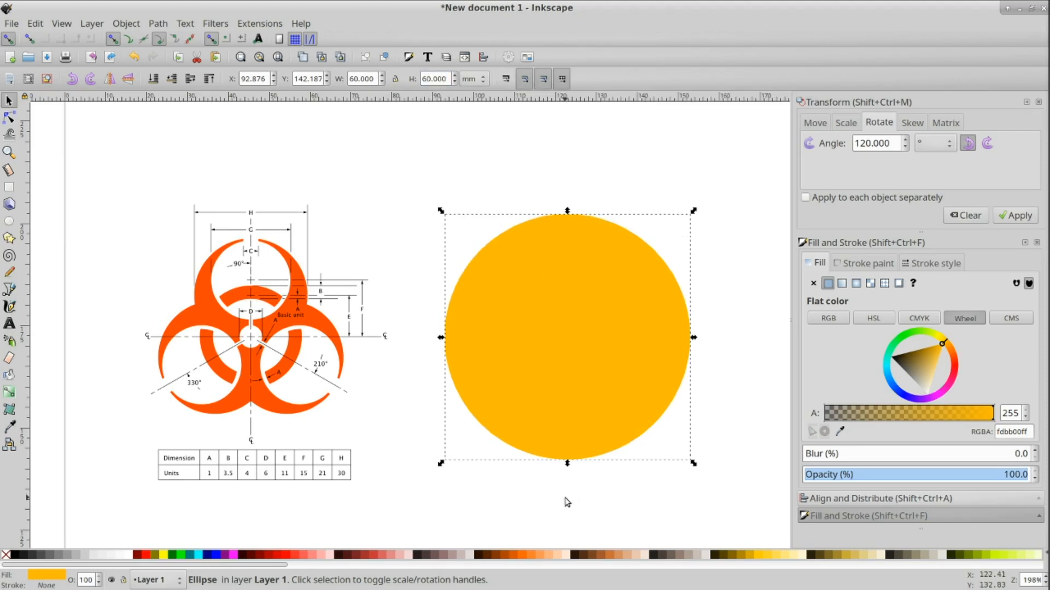
Step: Move the circle slightly and give it a near-black fill at about 20% opacity
drag(540, 343, 563, 336)
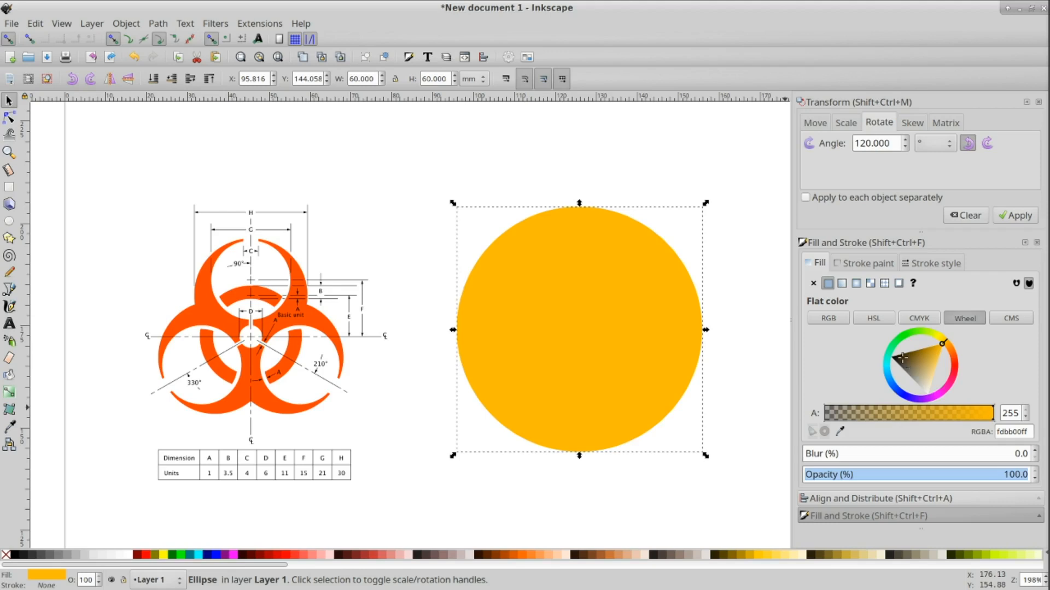
drag(905, 363, 854, 359)
drag(855, 473, 849, 473)
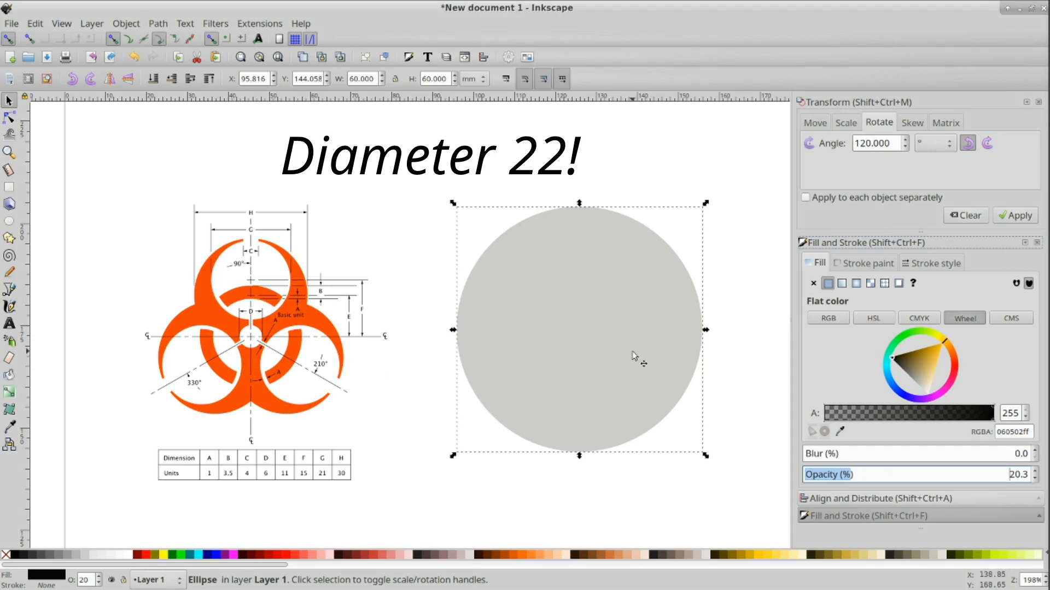
Step: Duplicate the circle, lock proportions, and resize the copy to a 22 mm width and height
key(ctrl+d)
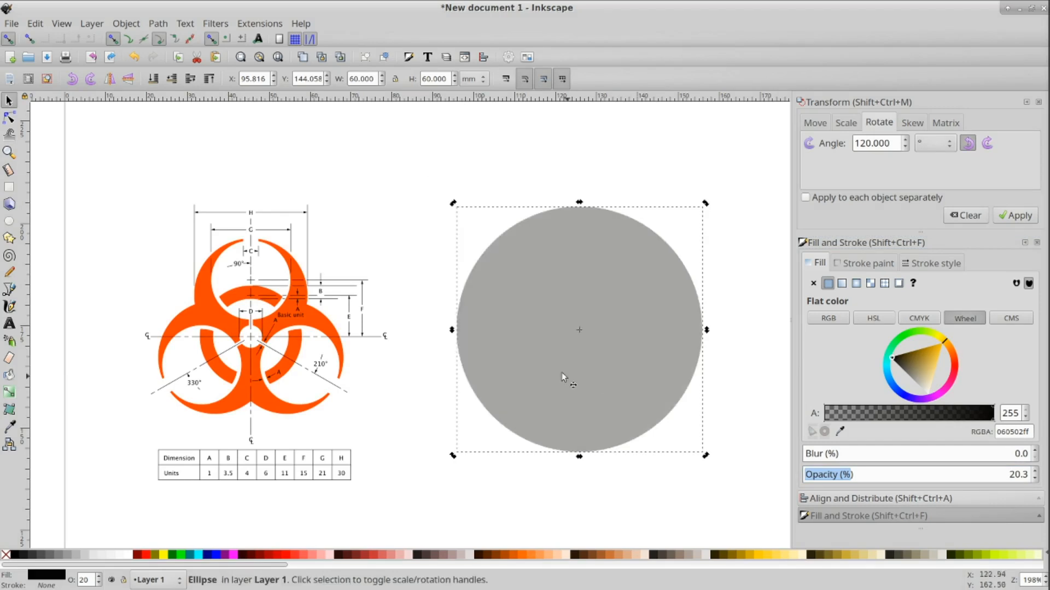
click(395, 79)
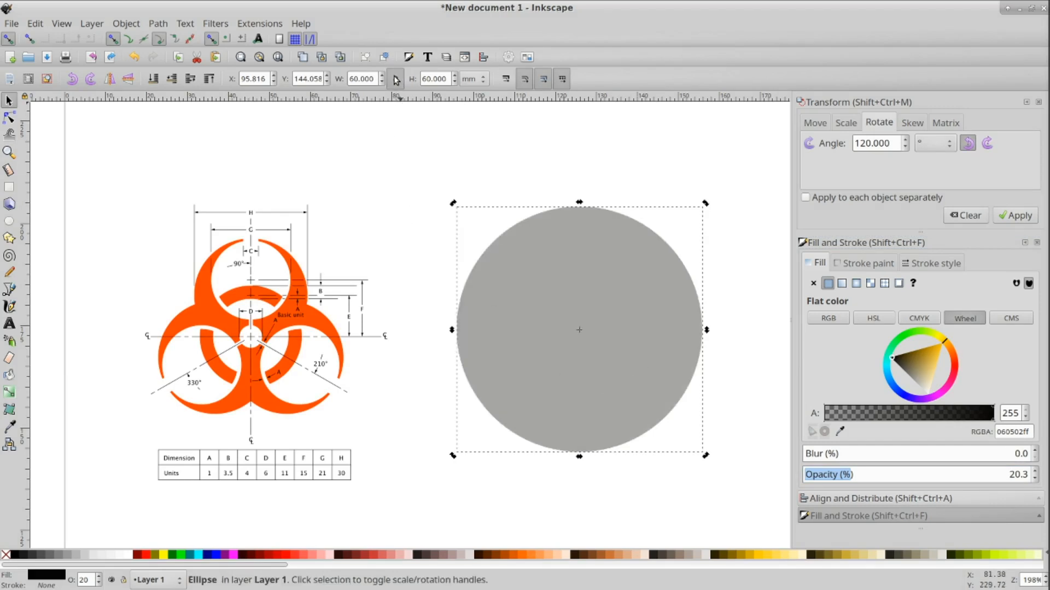
drag(352, 78, 398, 82)
click(349, 80)
drag(350, 81, 400, 84)
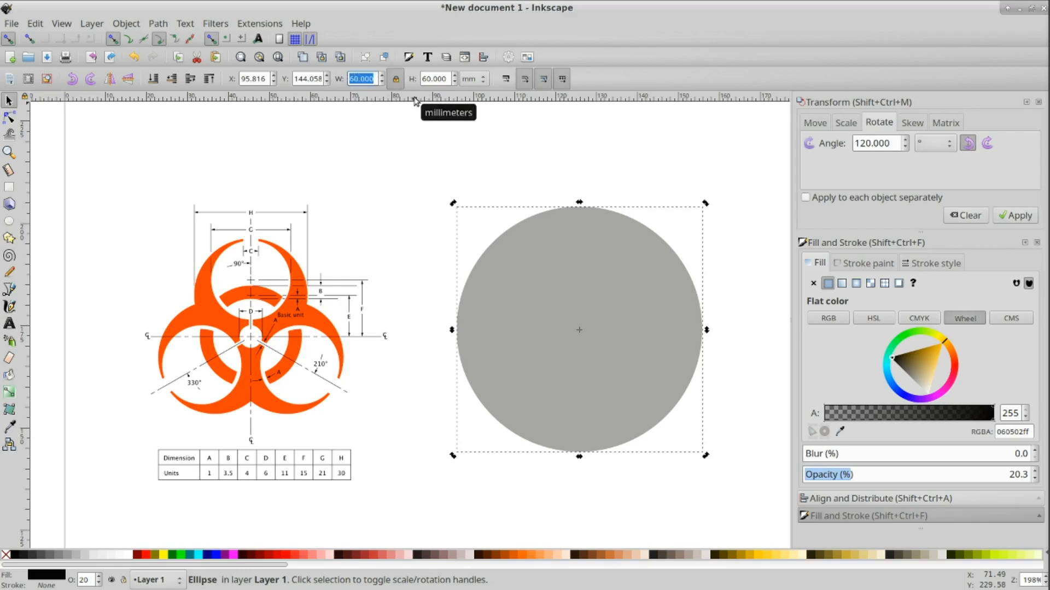
text(22)
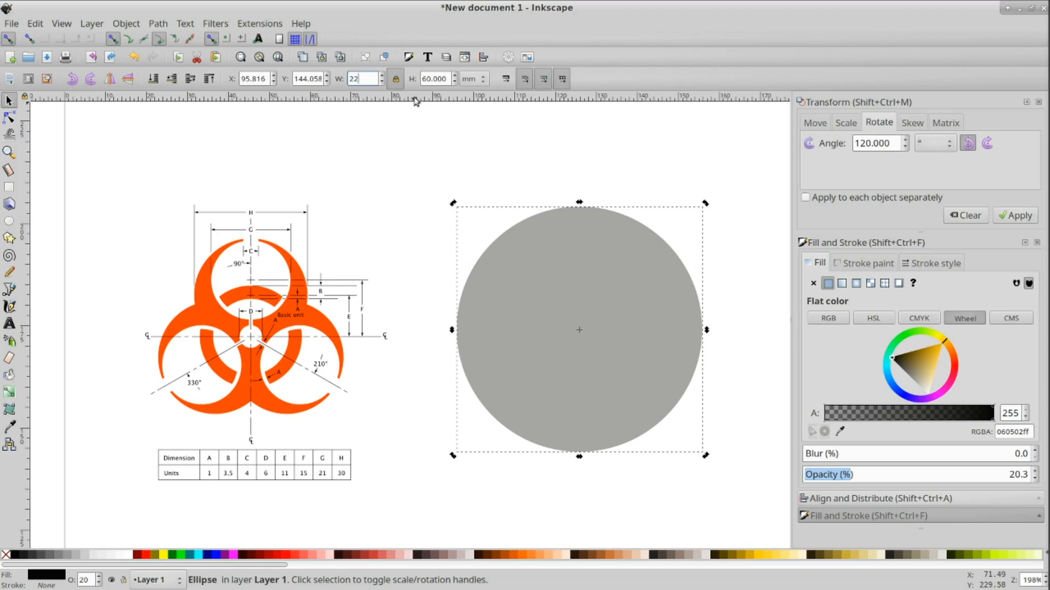
key(Return)
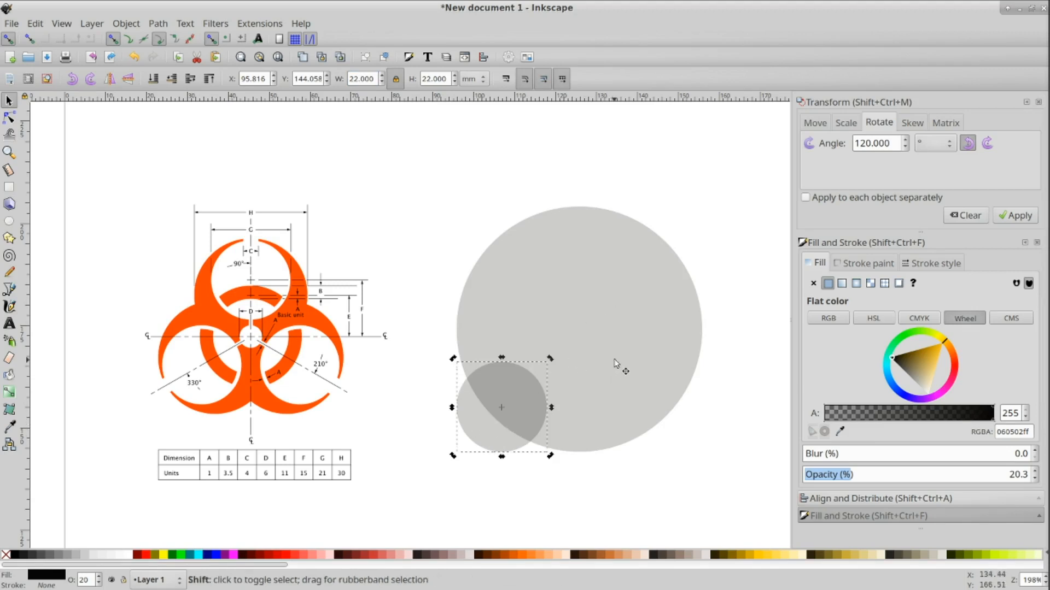
Step: Center the 22 mm circle on the 60 mm circle both horizontally and vertically using Align and Distribute
shift+click(629, 352)
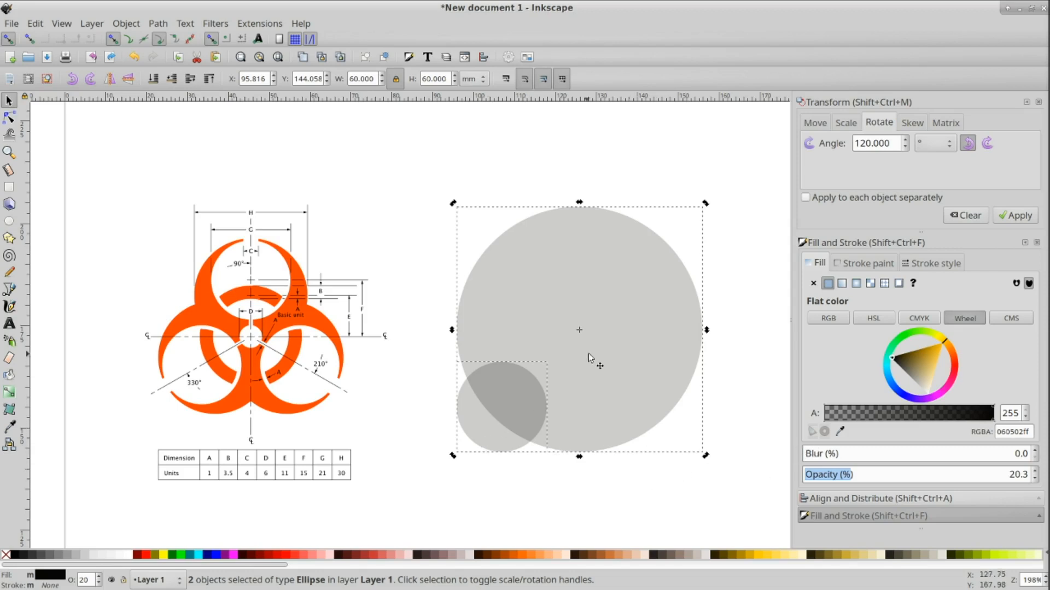
click(831, 498)
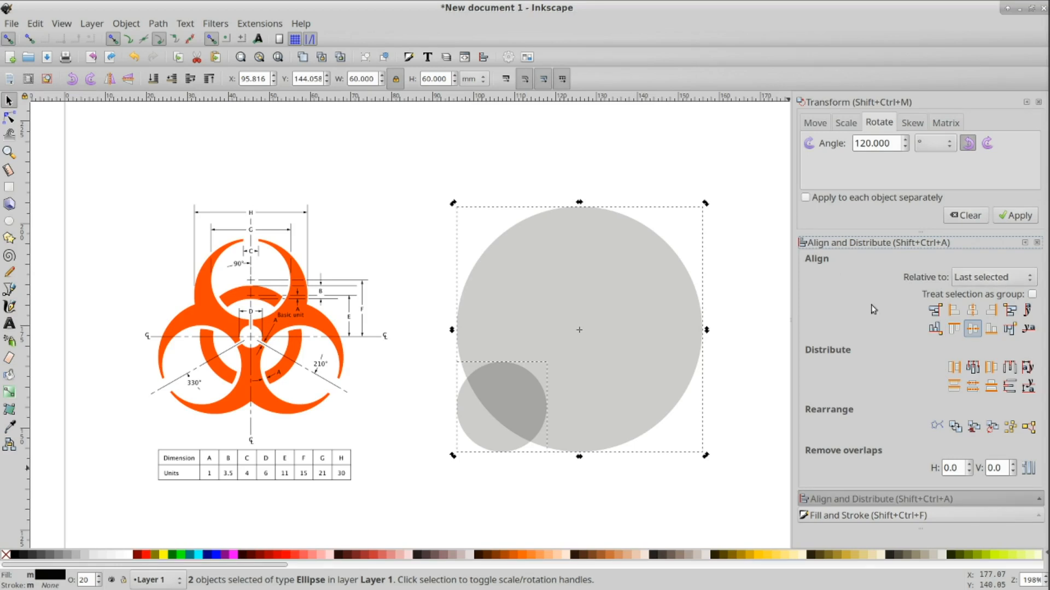
click(740, 332)
click(481, 436)
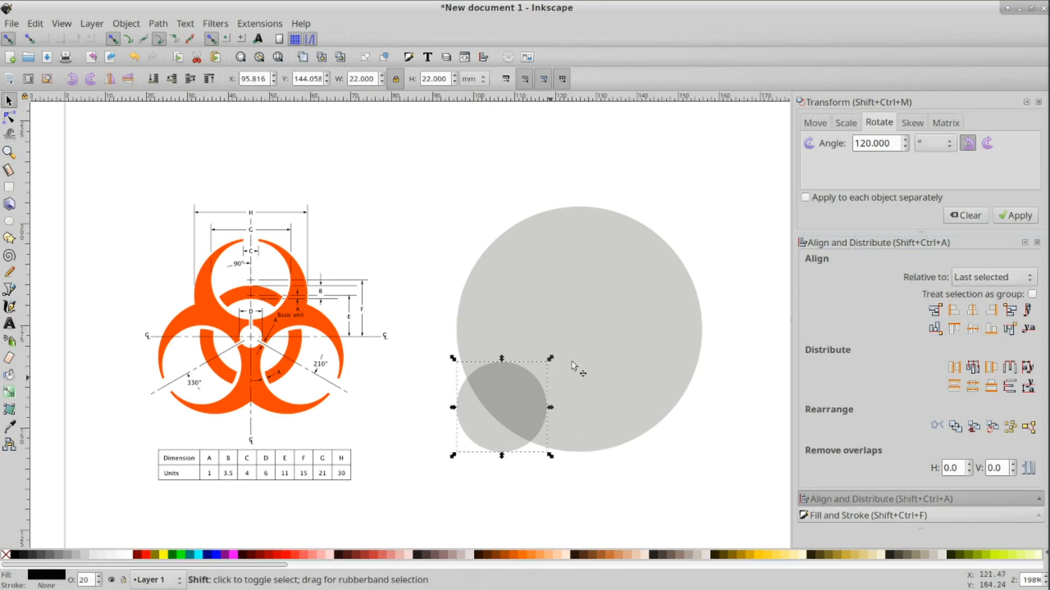
shift+click(611, 323)
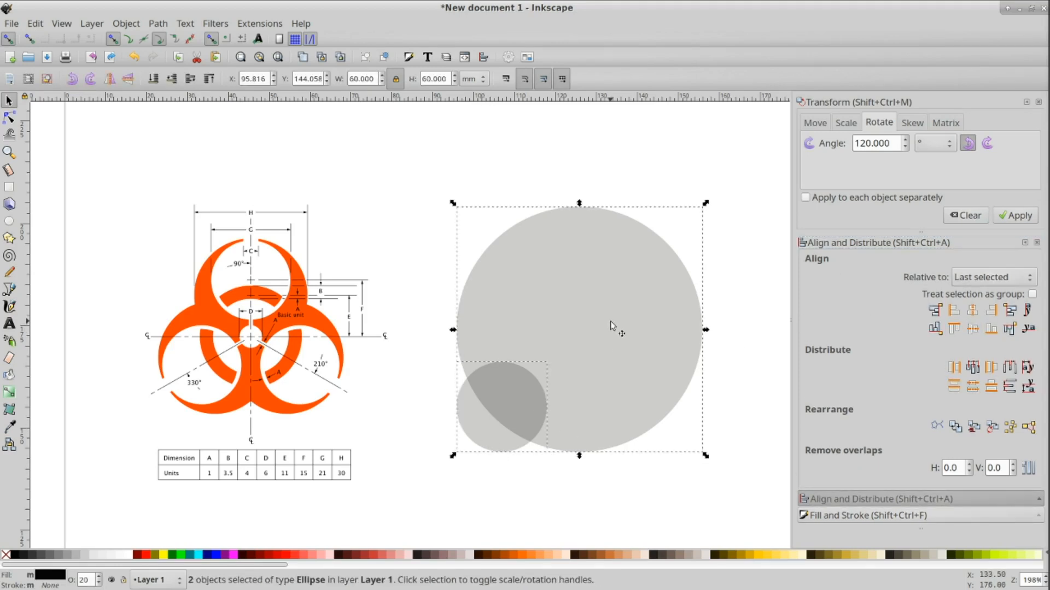
click(551, 528)
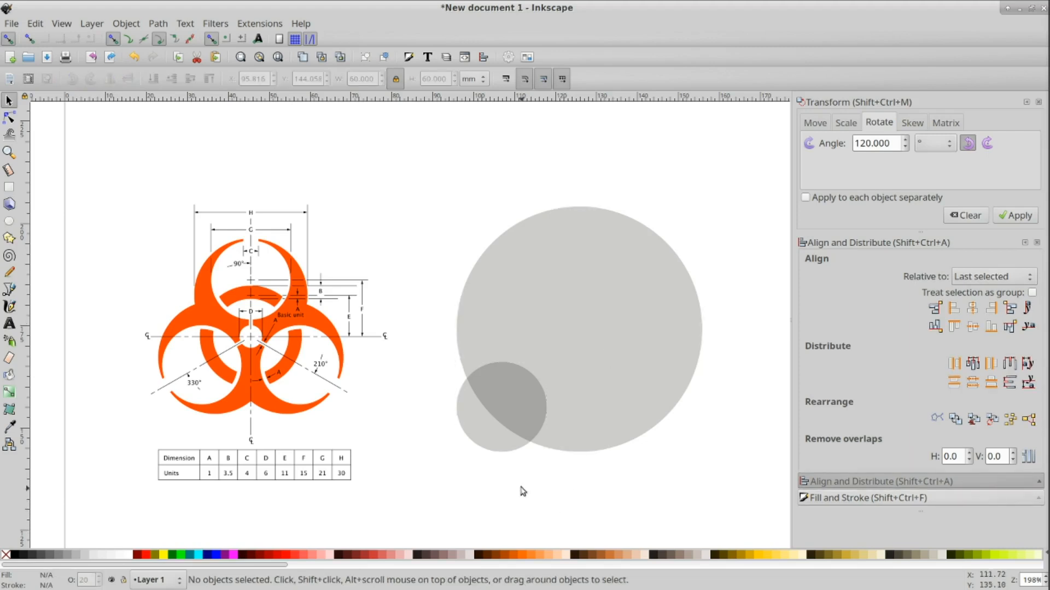
click(498, 447)
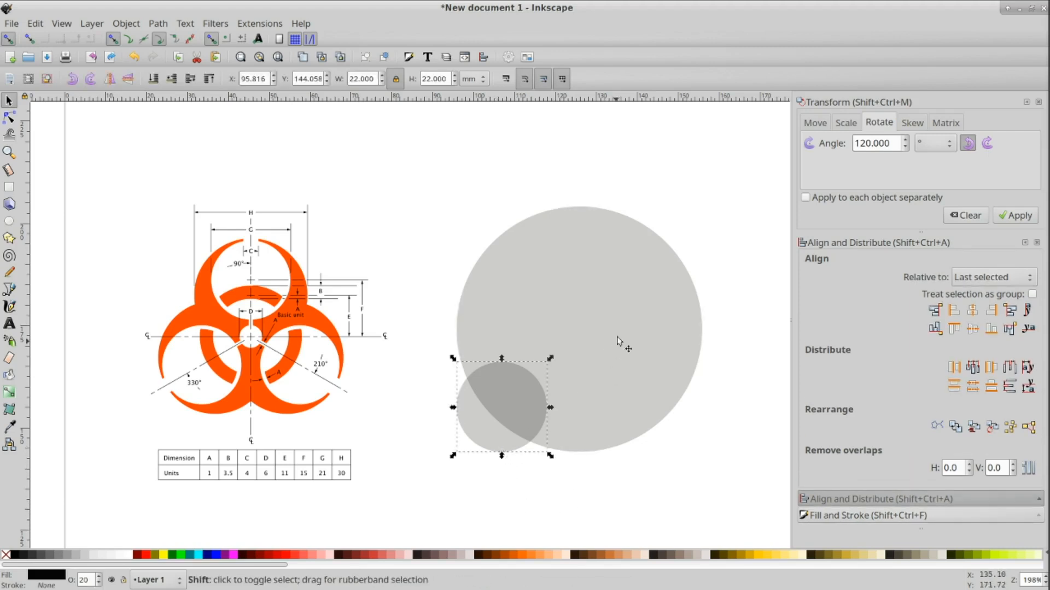
shift+click(620, 313)
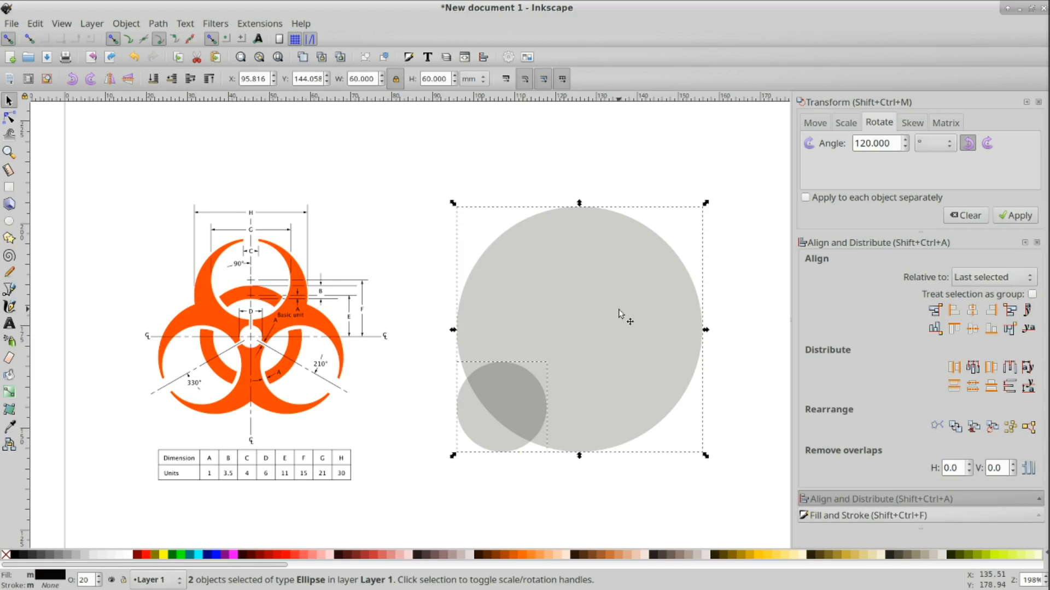
click(972, 310)
click(972, 328)
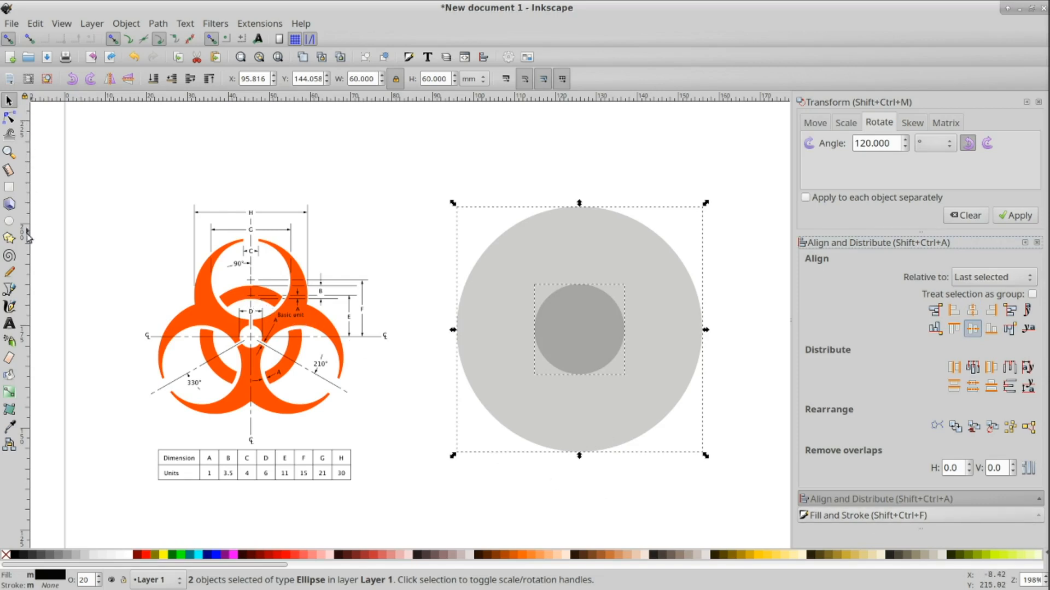
Step: Draw a short horizontal line segment about 3.6 mm long beside the circles with the Bezier tool
click(8, 293)
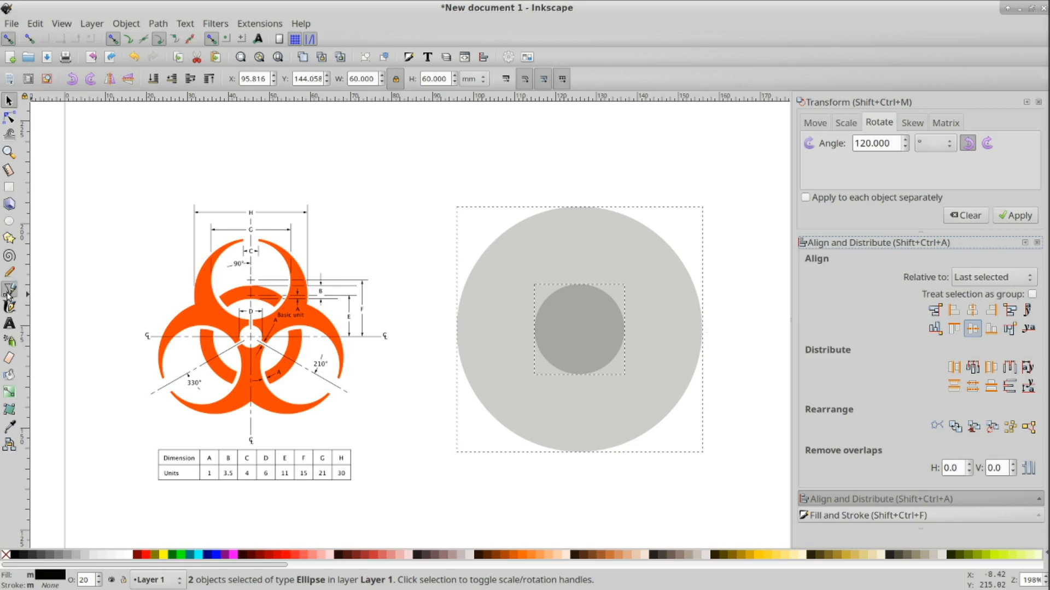
click(386, 248)
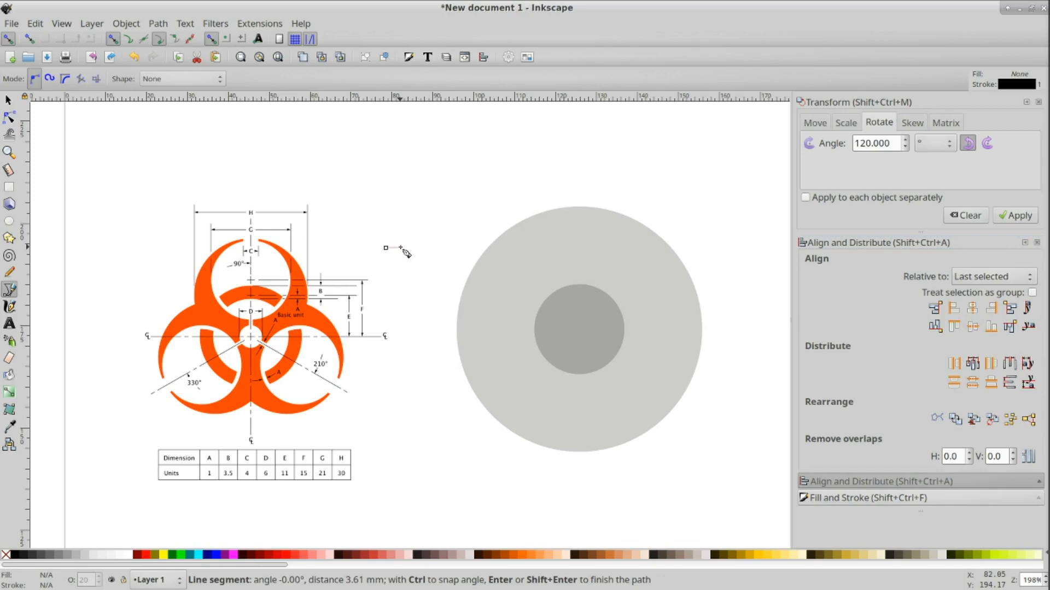
double_click(401, 248)
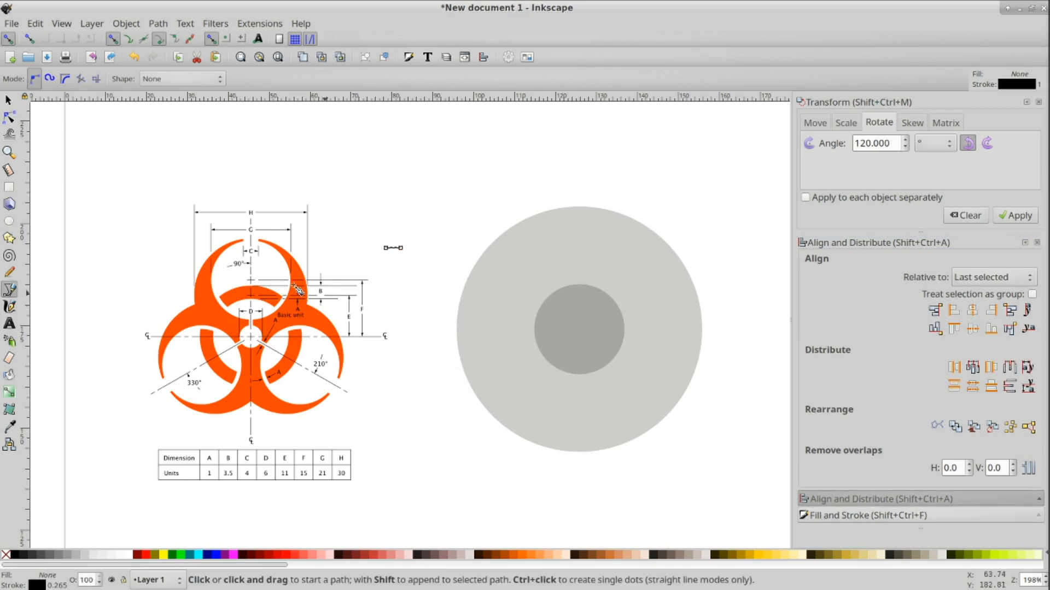
click(8, 100)
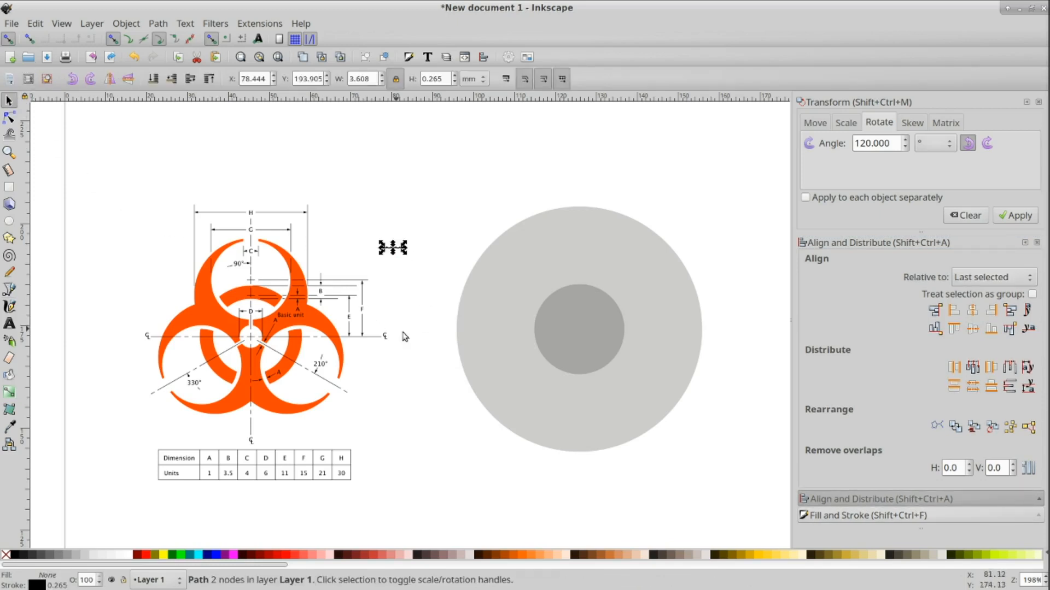
Step: Align the line centered on the small circle's vertical axis and level with its top edge
shift+click(584, 346)
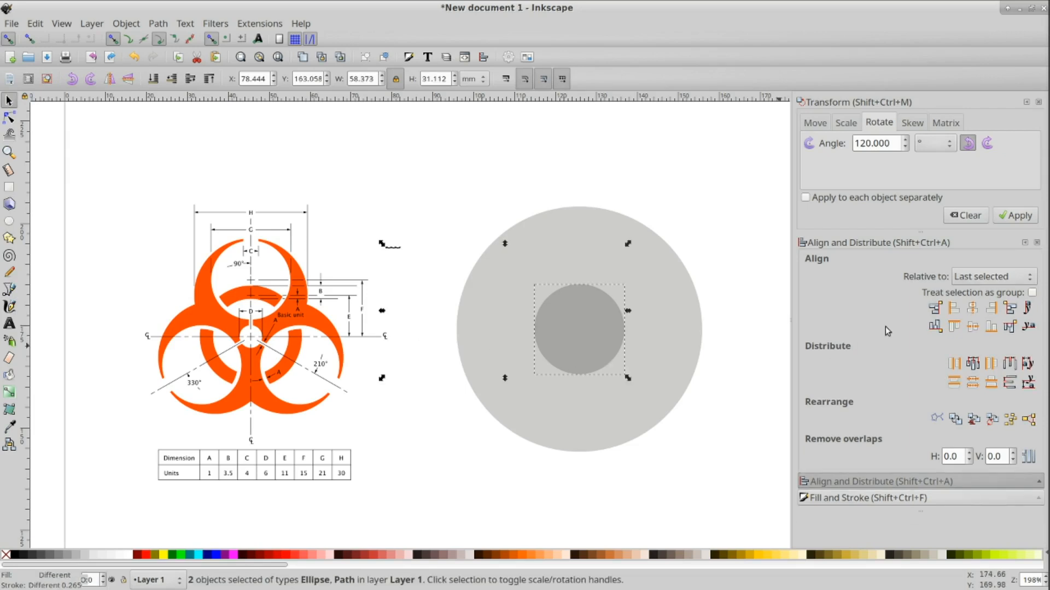
click(973, 309)
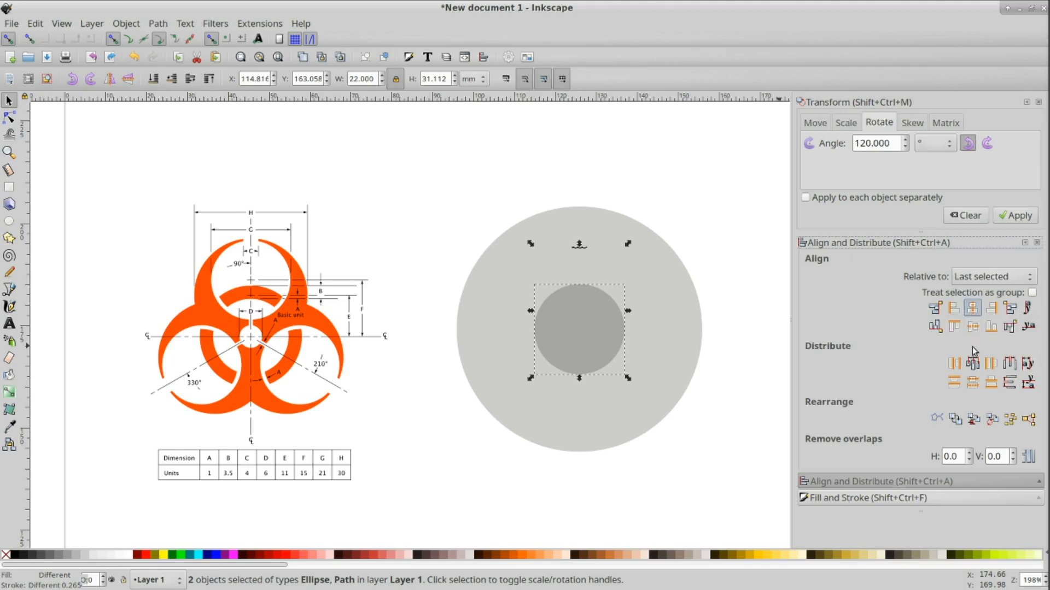
click(953, 330)
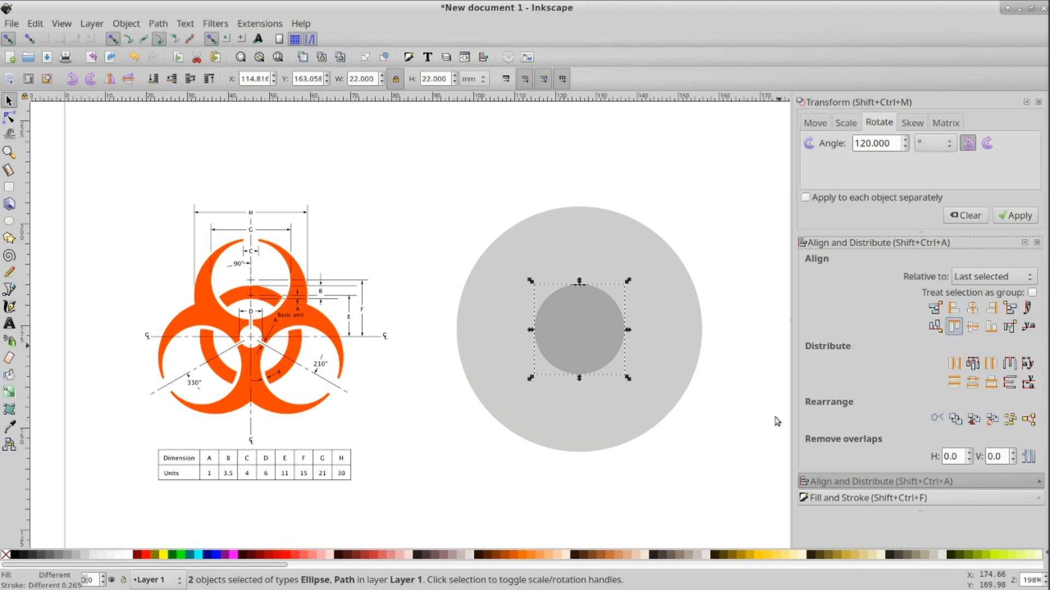
click(703, 431)
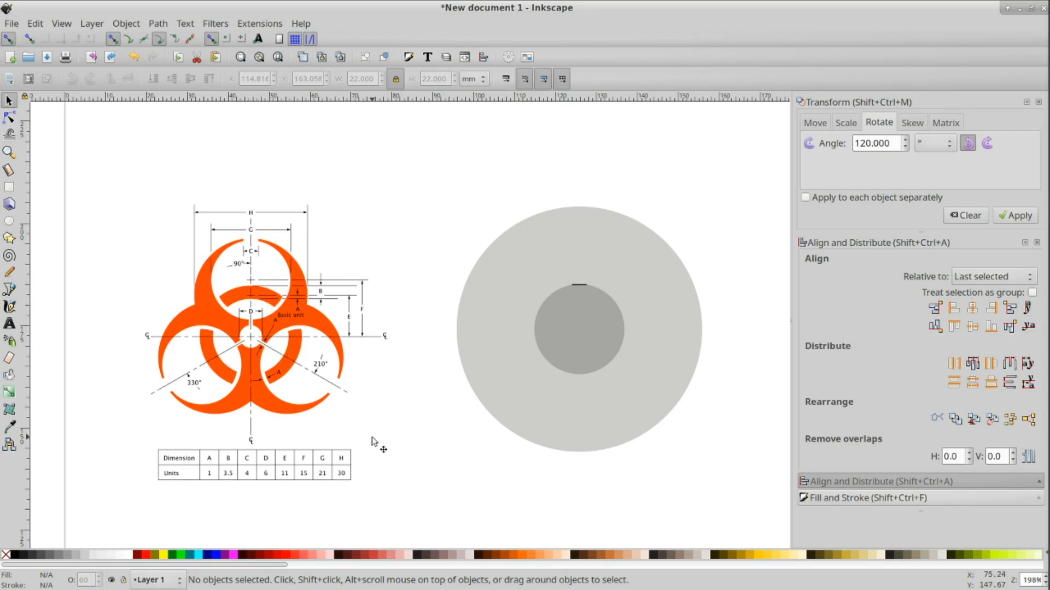
Step: Duplicate the small circle together with its top line and rotate the copy 120° clockwise
click(592, 326)
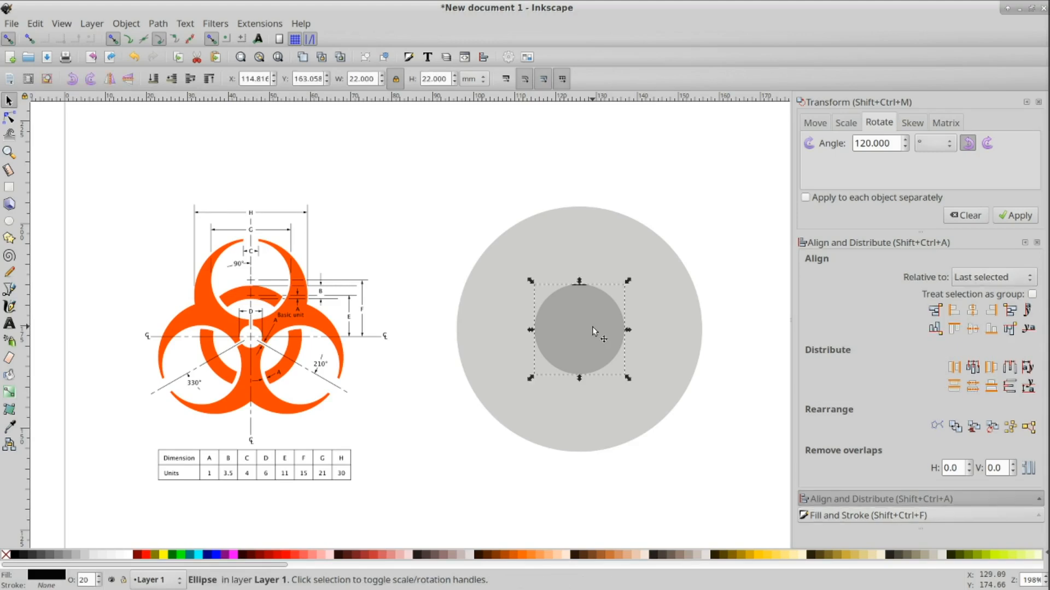
shift+click(582, 286)
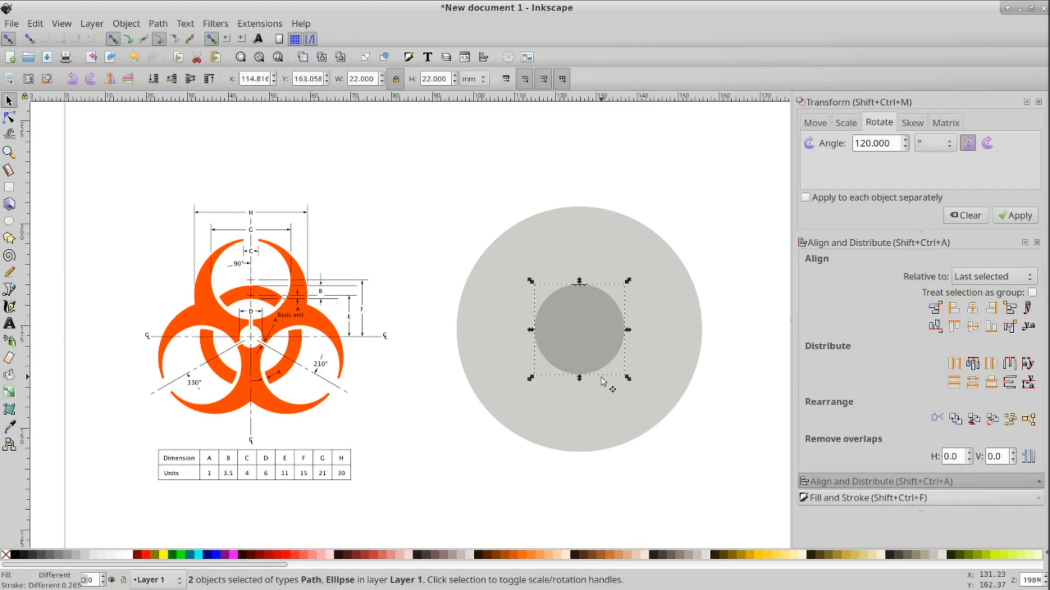
key(ctrl+d)
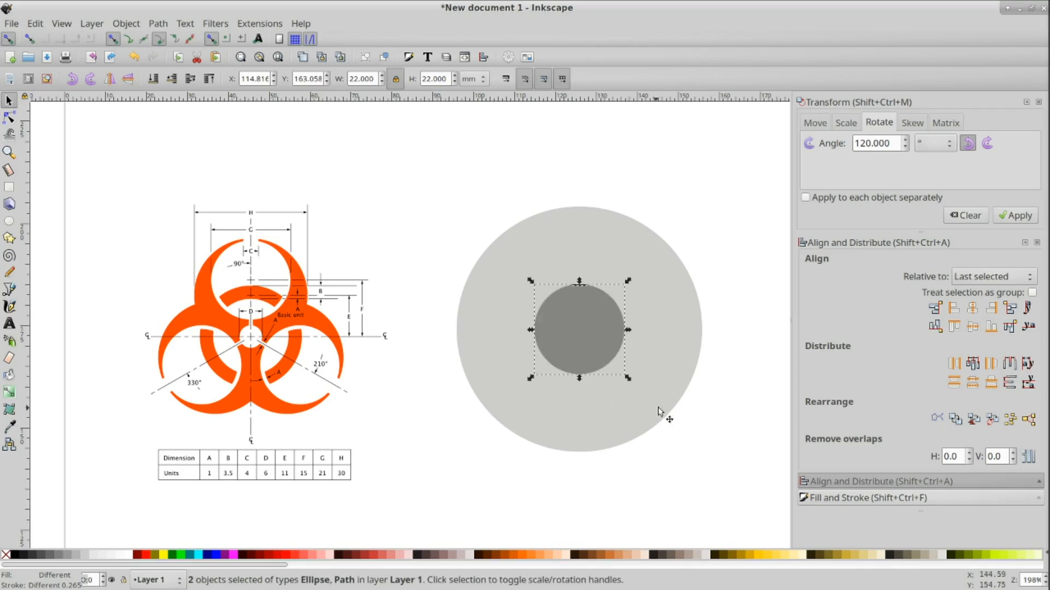
click(987, 143)
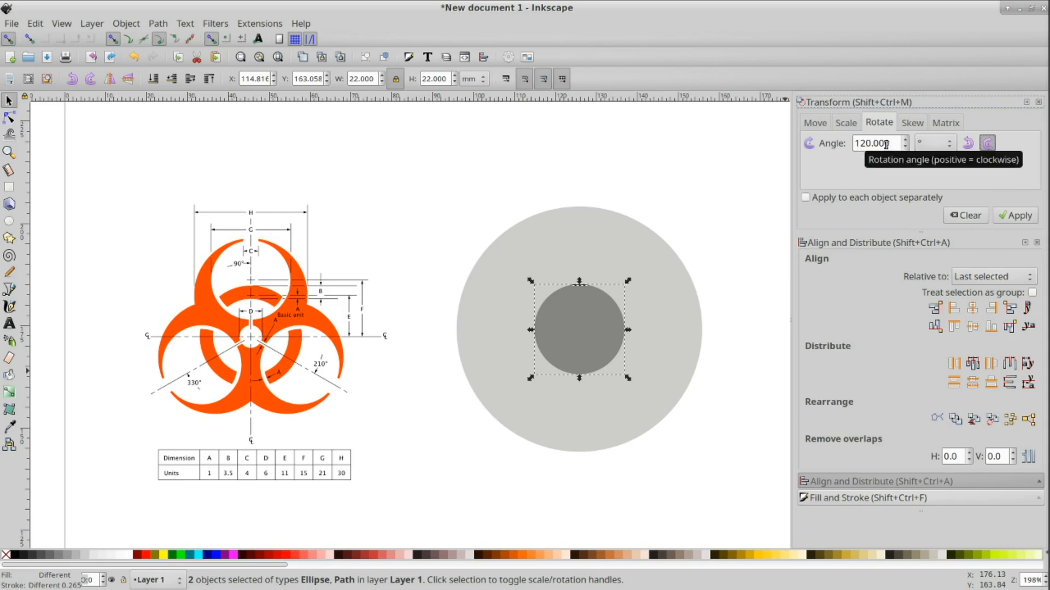
click(1013, 216)
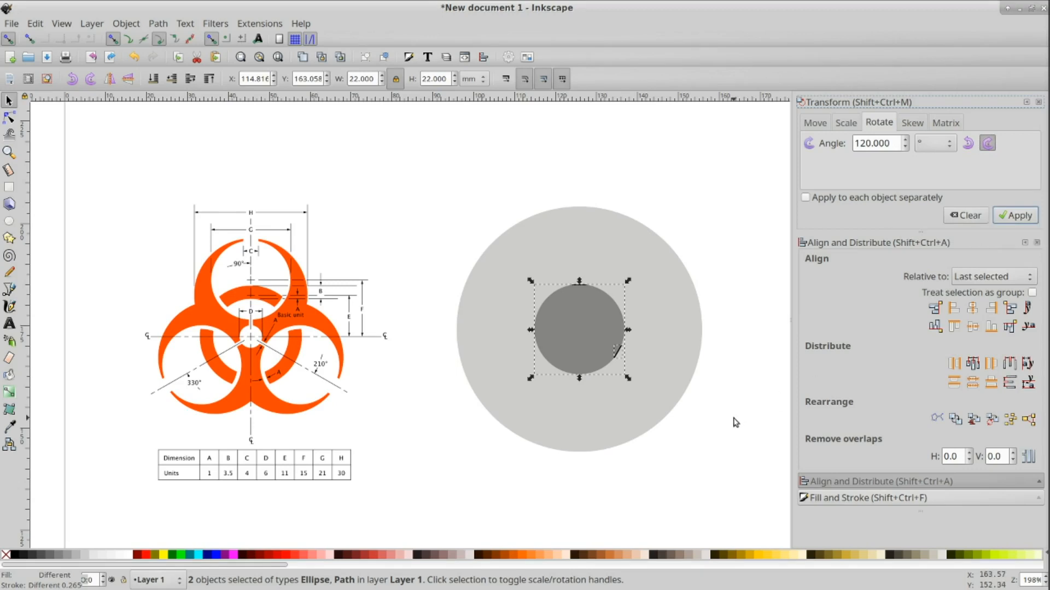
key(Escape)
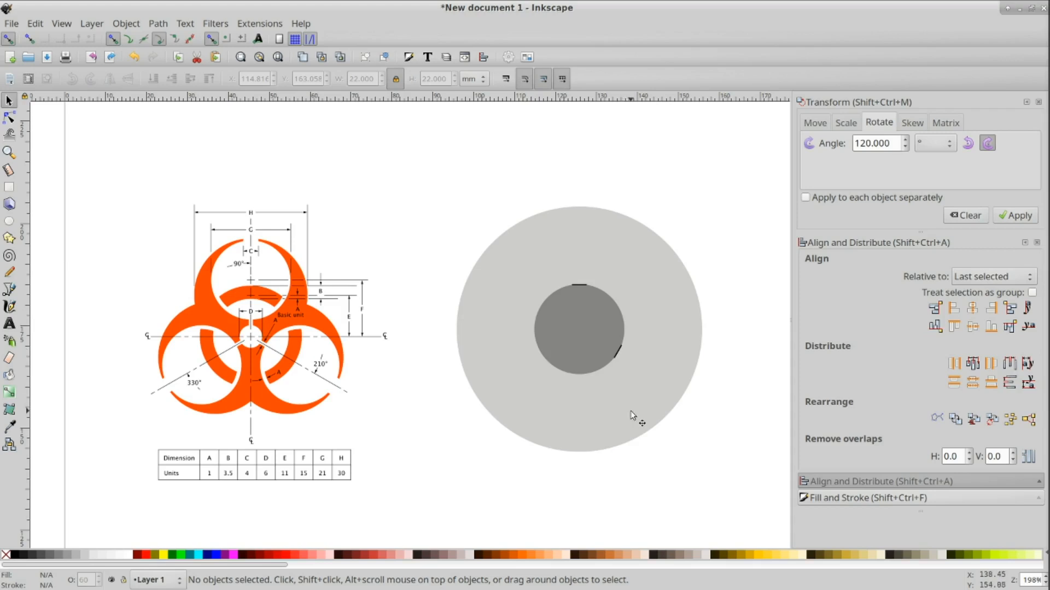
Step: Duplicate the small circle and top line again and rotate this copy 120° counterclockwise
click(573, 335)
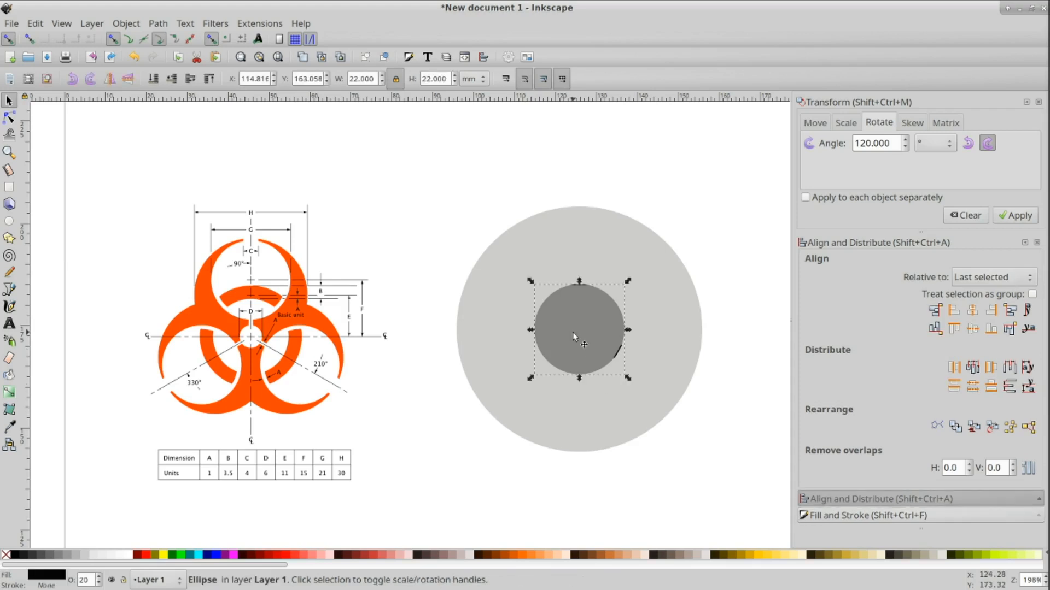
key(Escape)
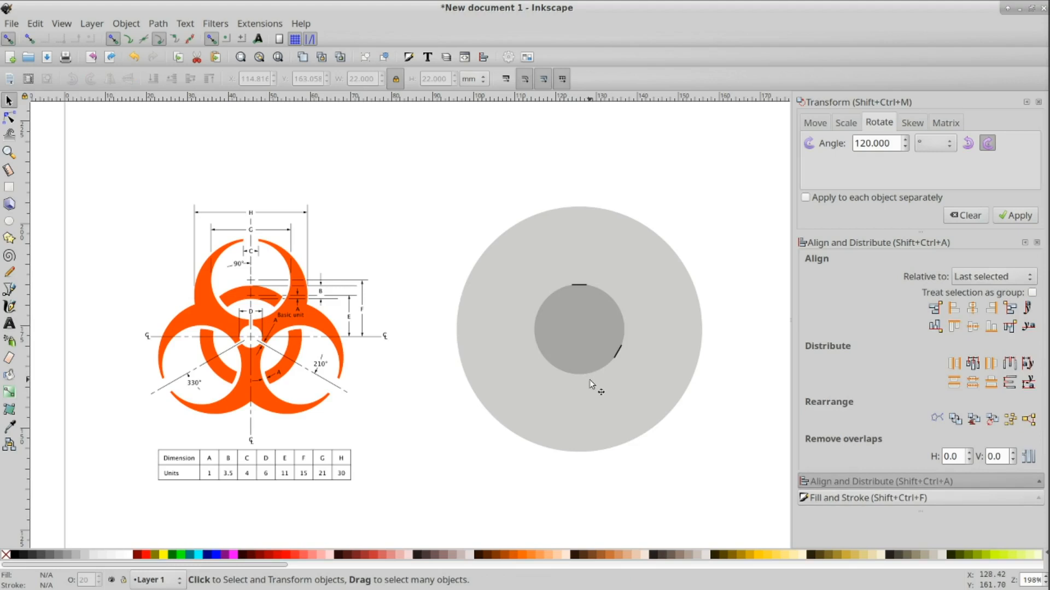
click(585, 338)
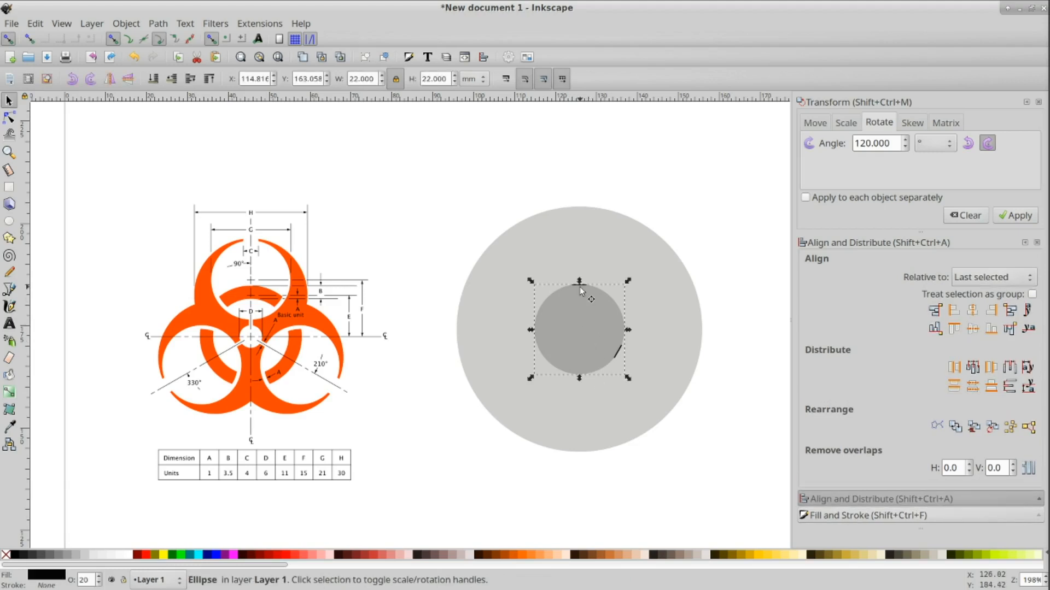
shift+click(583, 289)
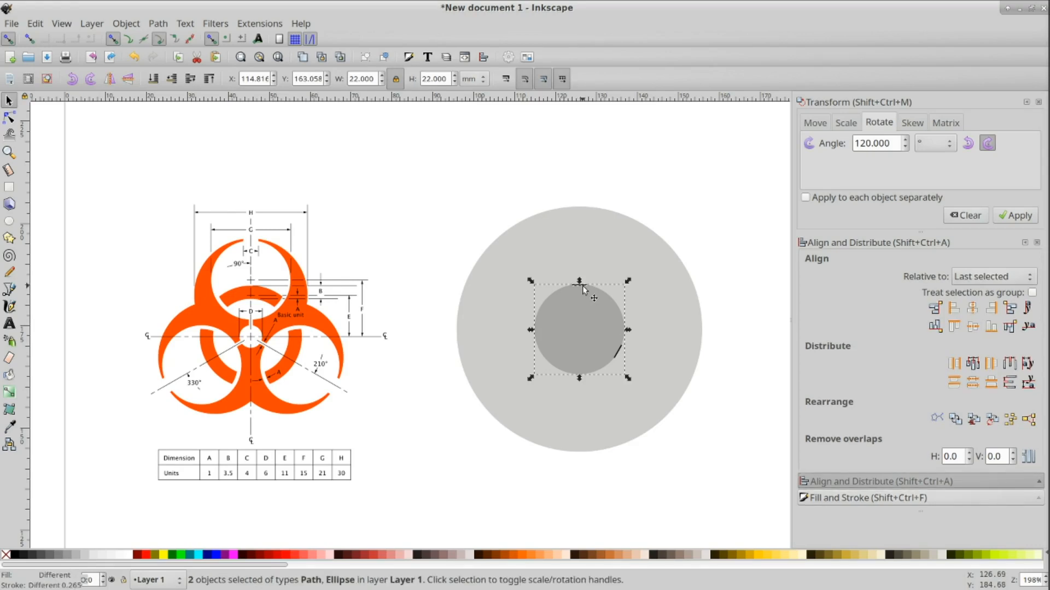
key(ctrl+d)
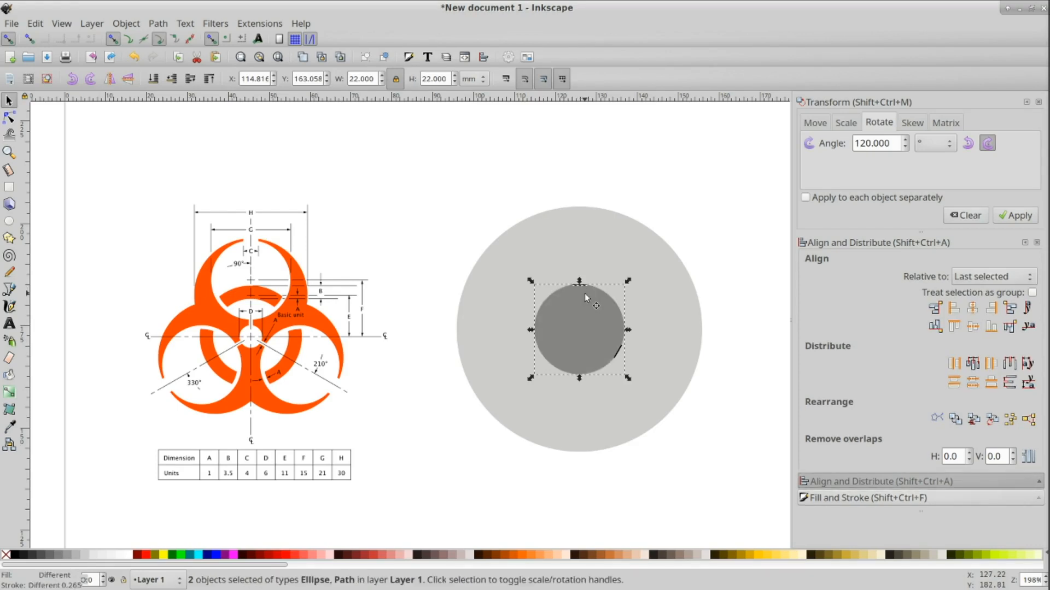
click(967, 143)
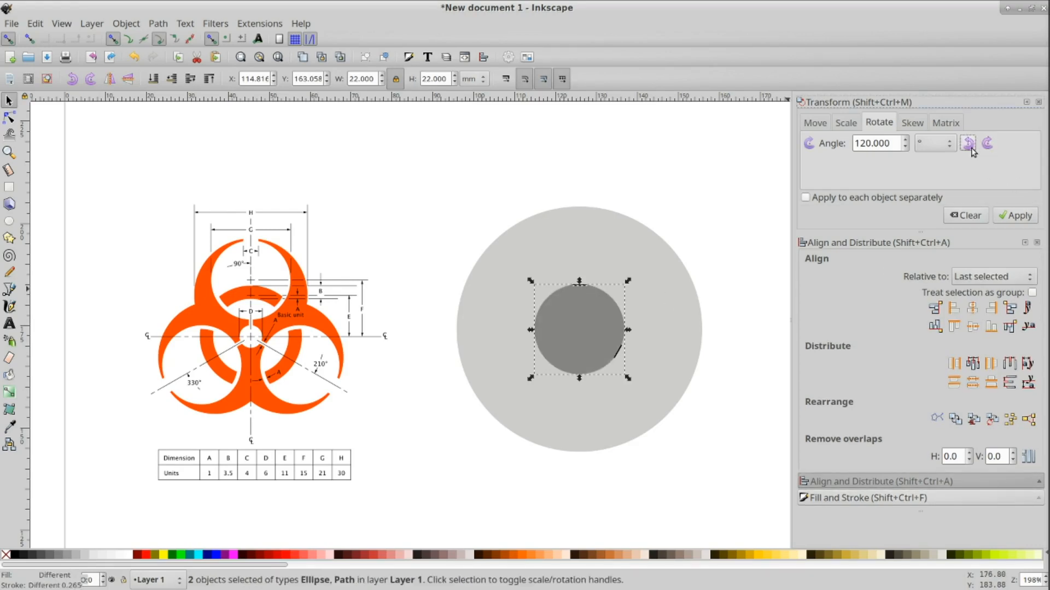
click(1016, 215)
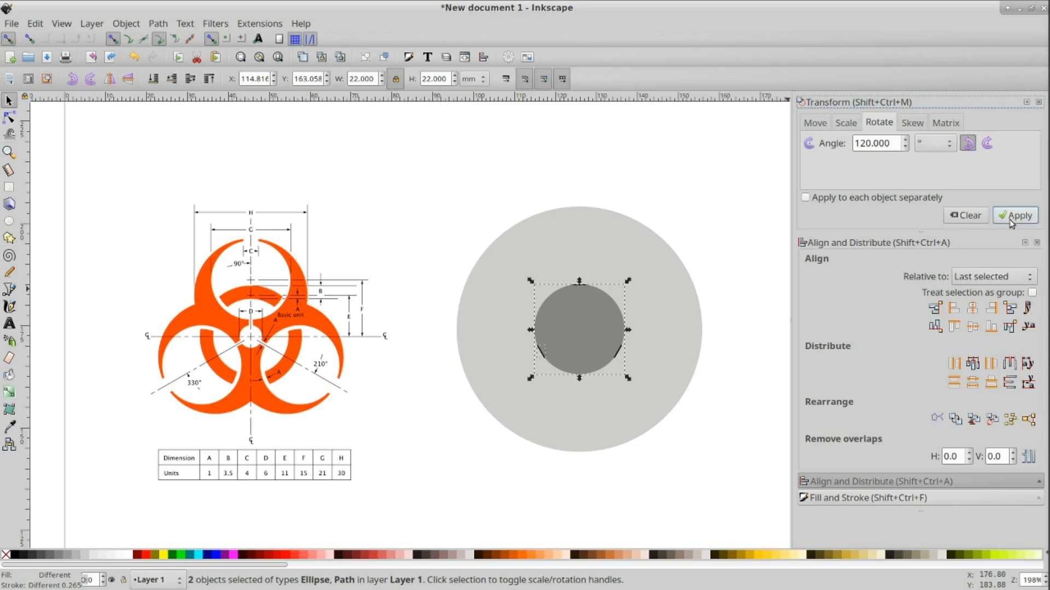
click(736, 424)
click(586, 326)
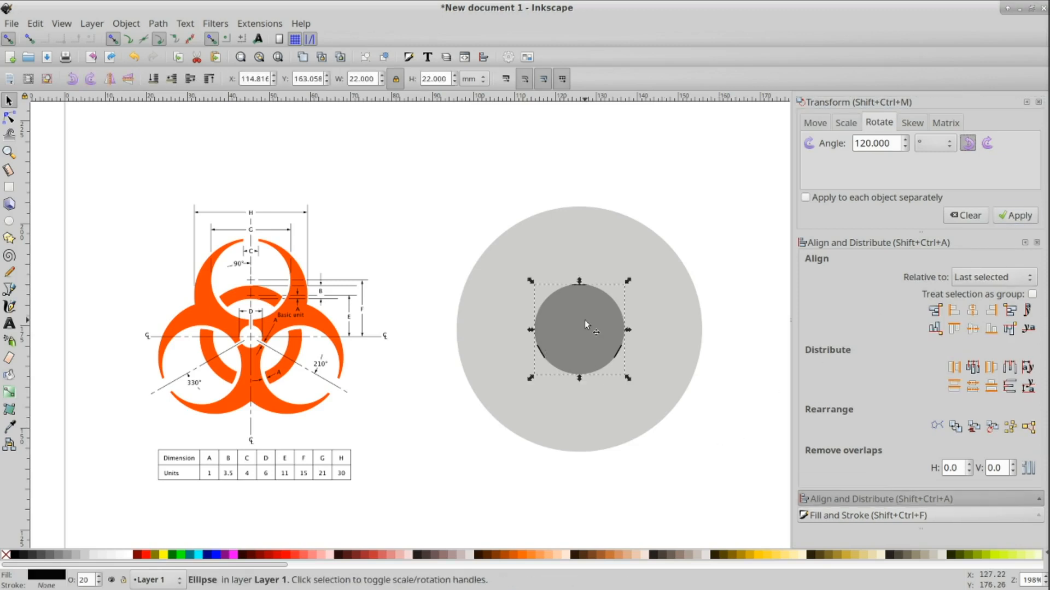
key(Escape)
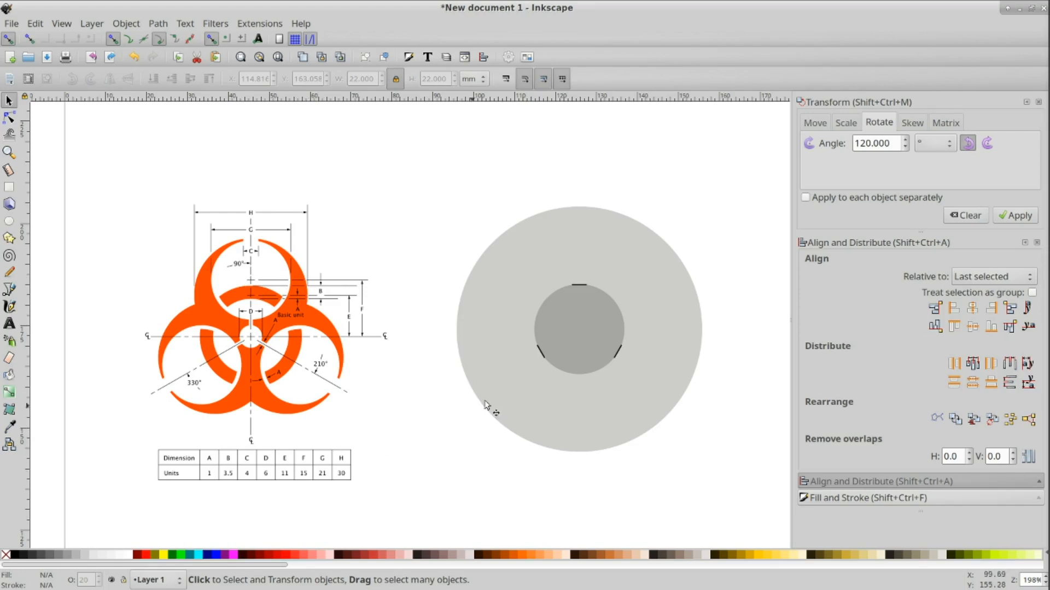
Step: Resize a stacked circle copy to 30 mm and center it on the 60 mm circle both horizontally and vertically
click(585, 329)
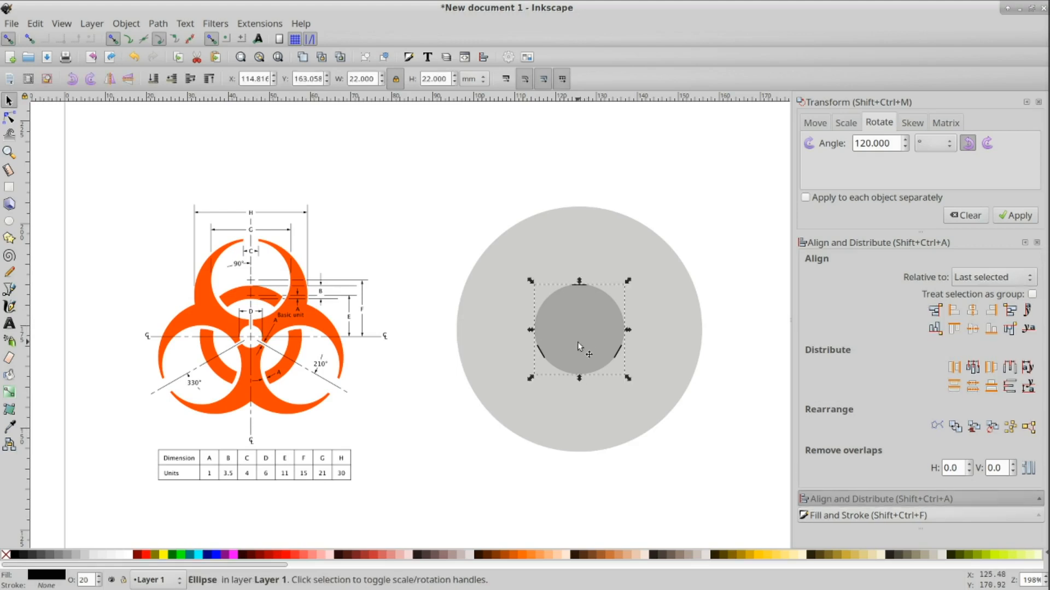
click(360, 79)
text(30)
key(Return)
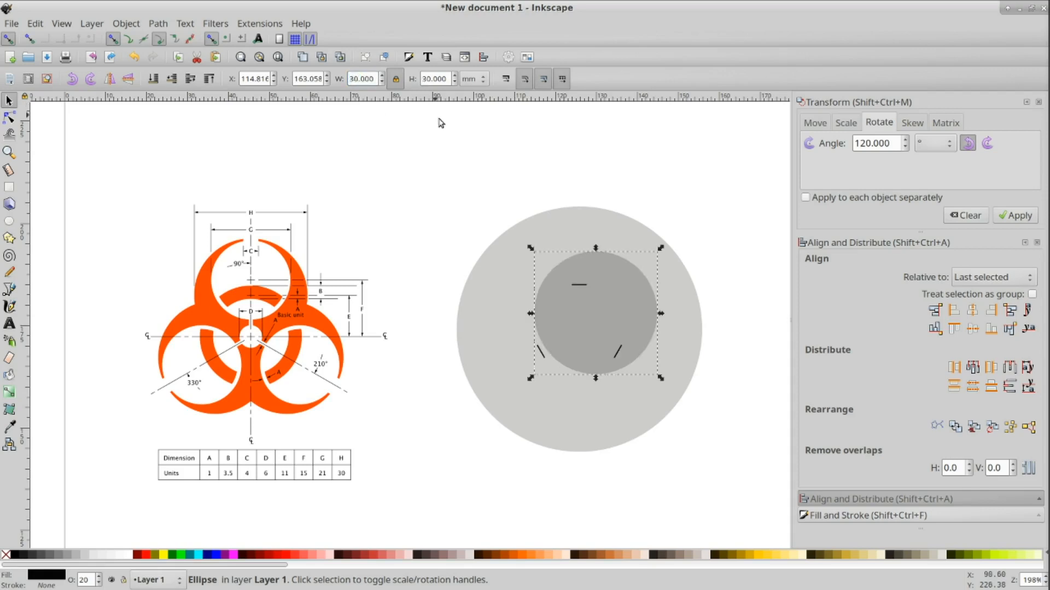
shift+click(576, 218)
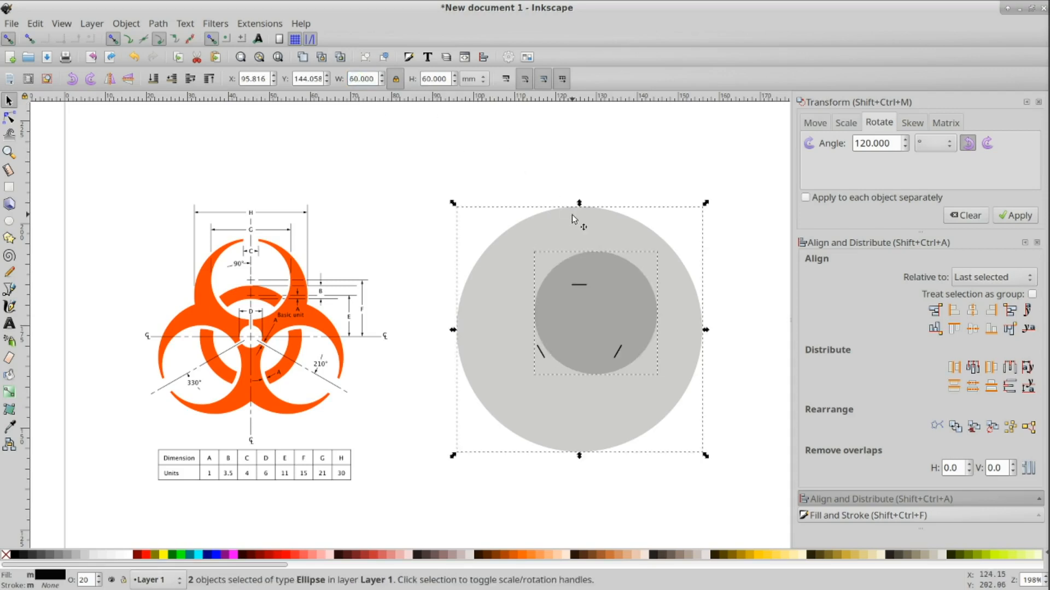
click(972, 329)
click(972, 310)
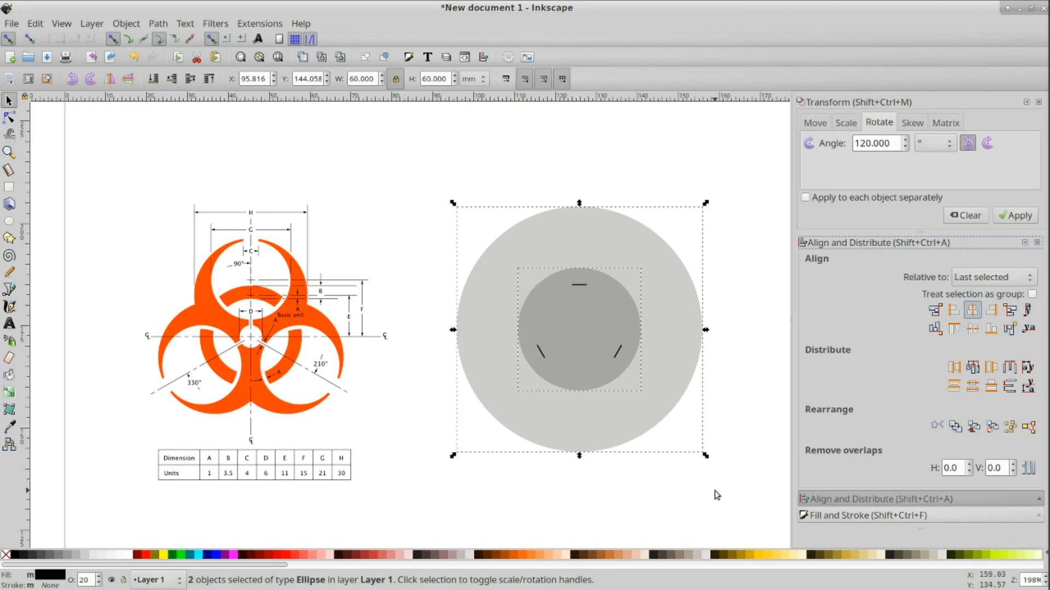
click(760, 463)
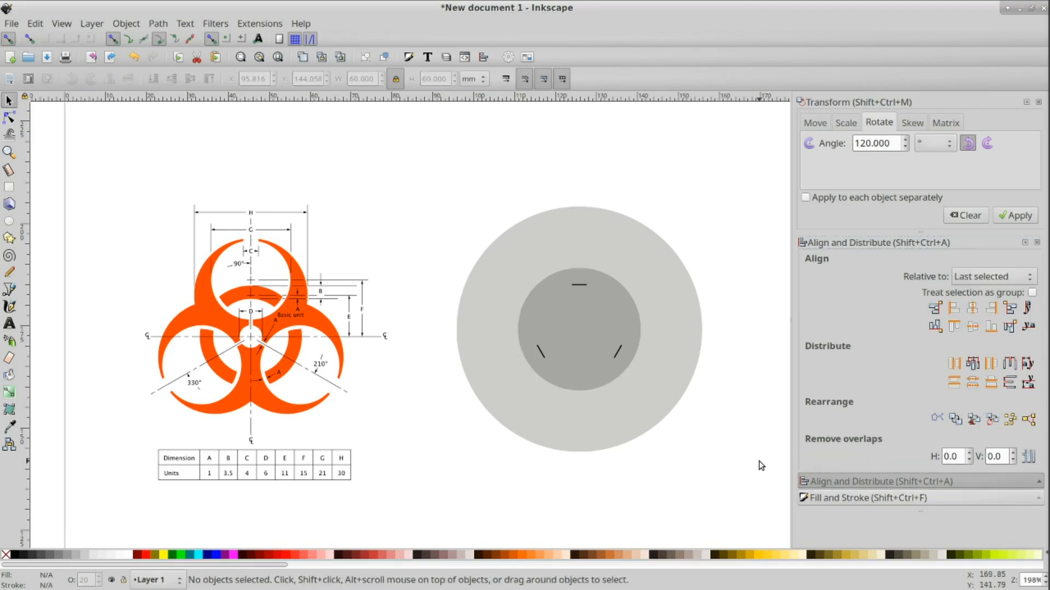
Step: Align a copy of the short line level with the top edge of the 30 mm circle
click(578, 284)
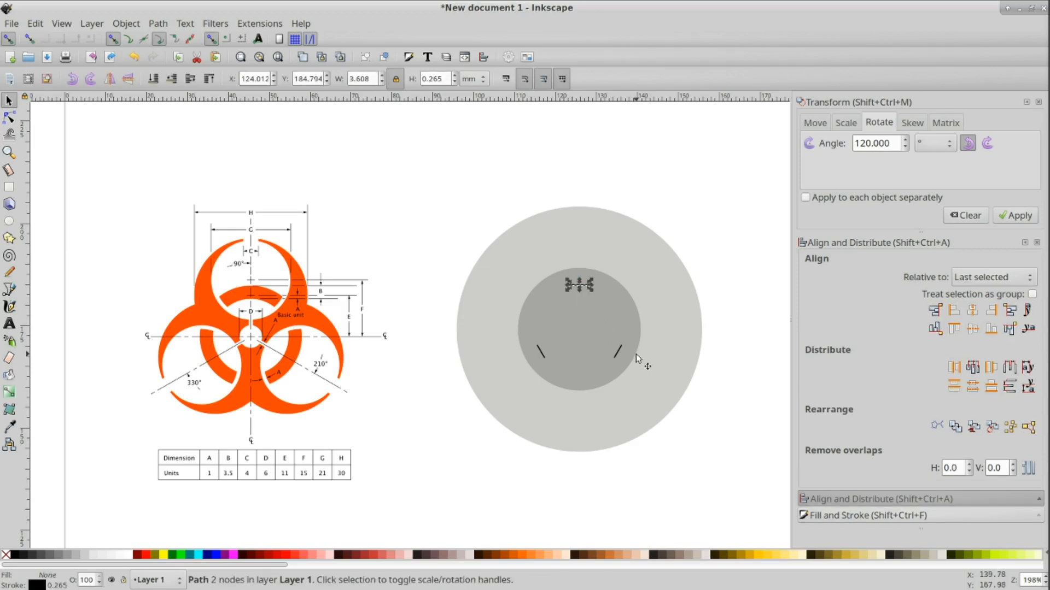
shift+click(625, 326)
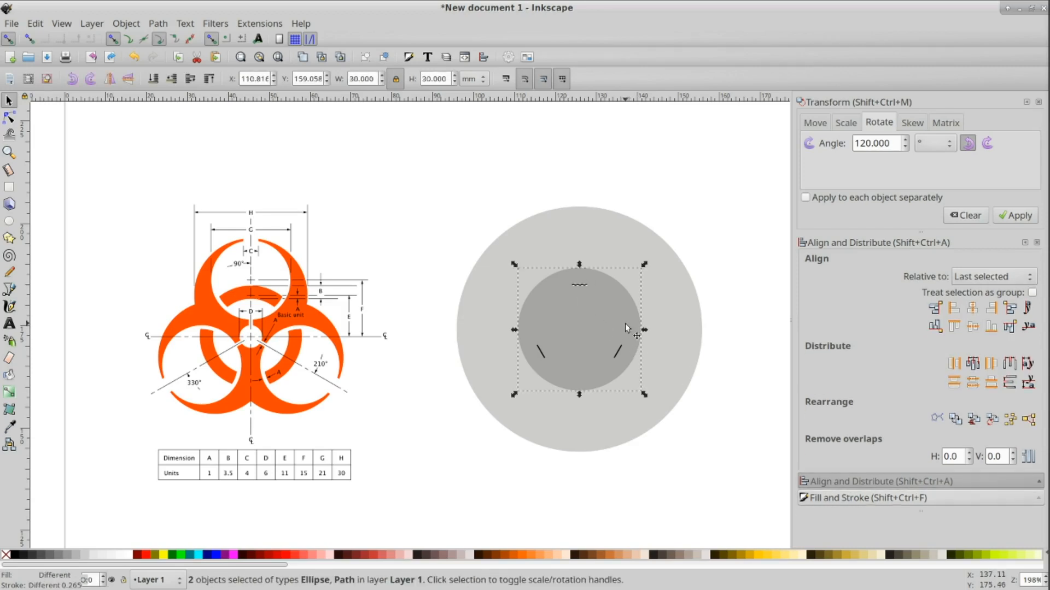
click(954, 326)
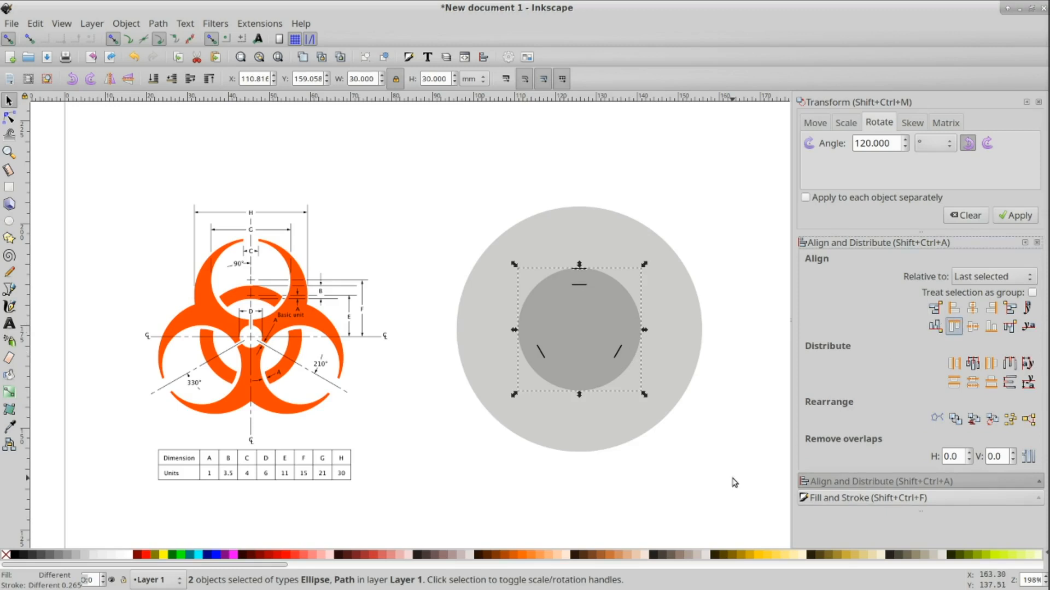
click(706, 429)
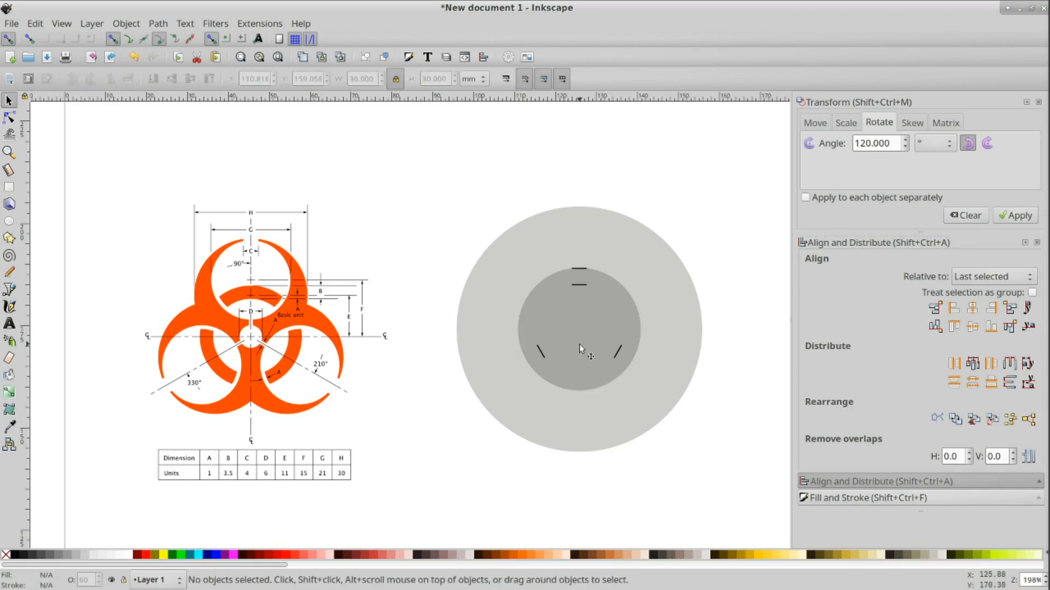
Step: Duplicate the 30 mm circle with its top line, rotate the copy 120° clockwise, and delete the extra circle copy
click(577, 330)
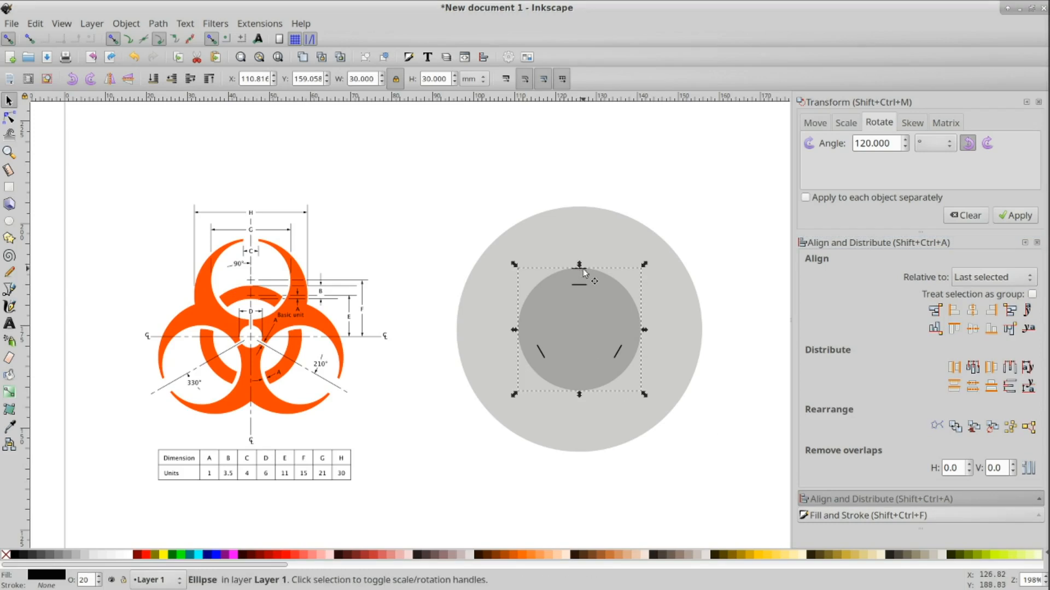
shift+click(582, 269)
key(ctrl+d)
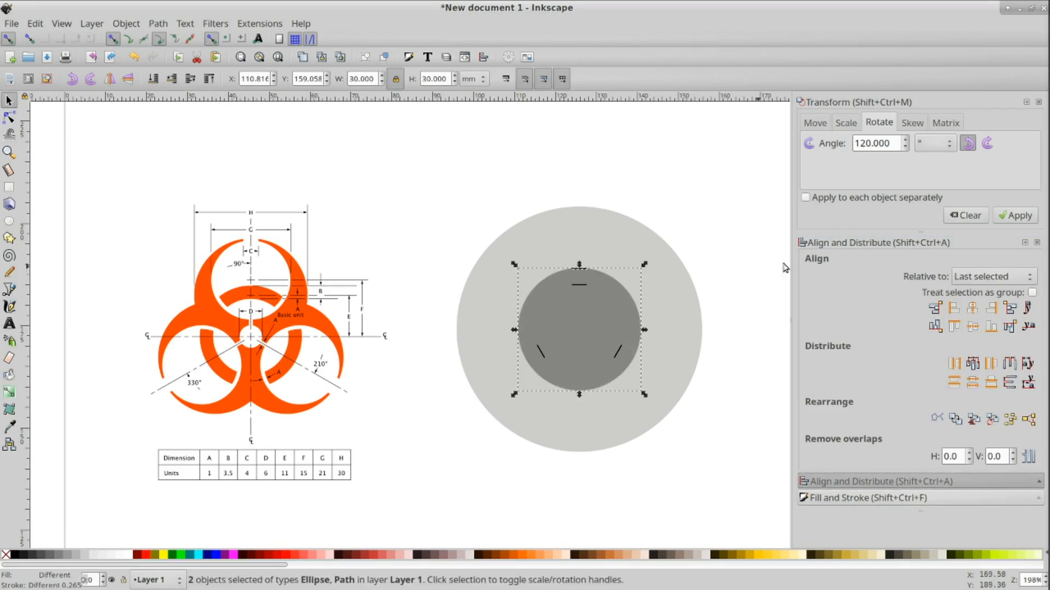
click(988, 144)
click(1015, 216)
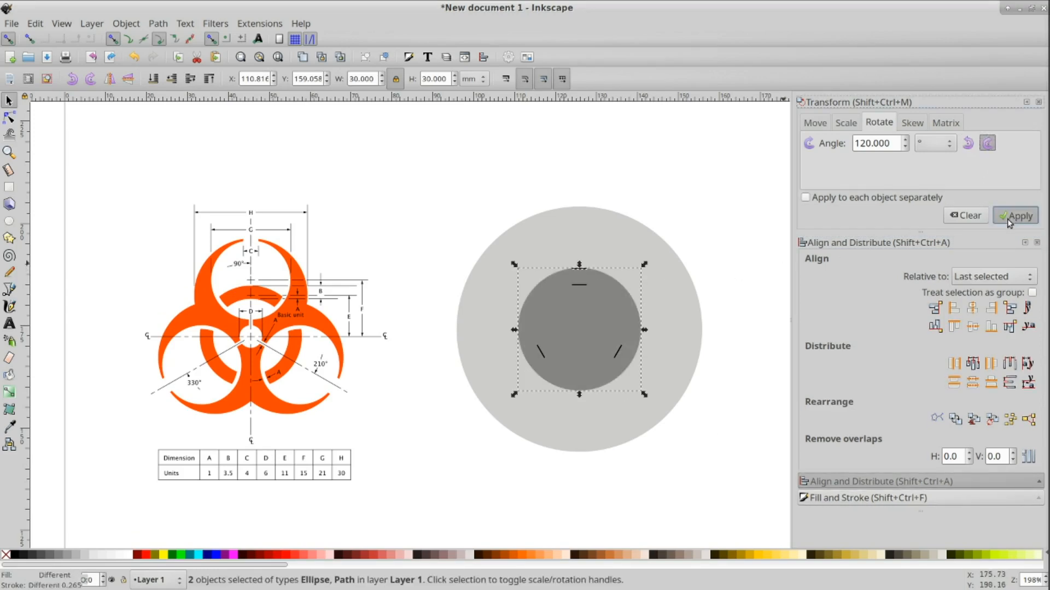
click(701, 419)
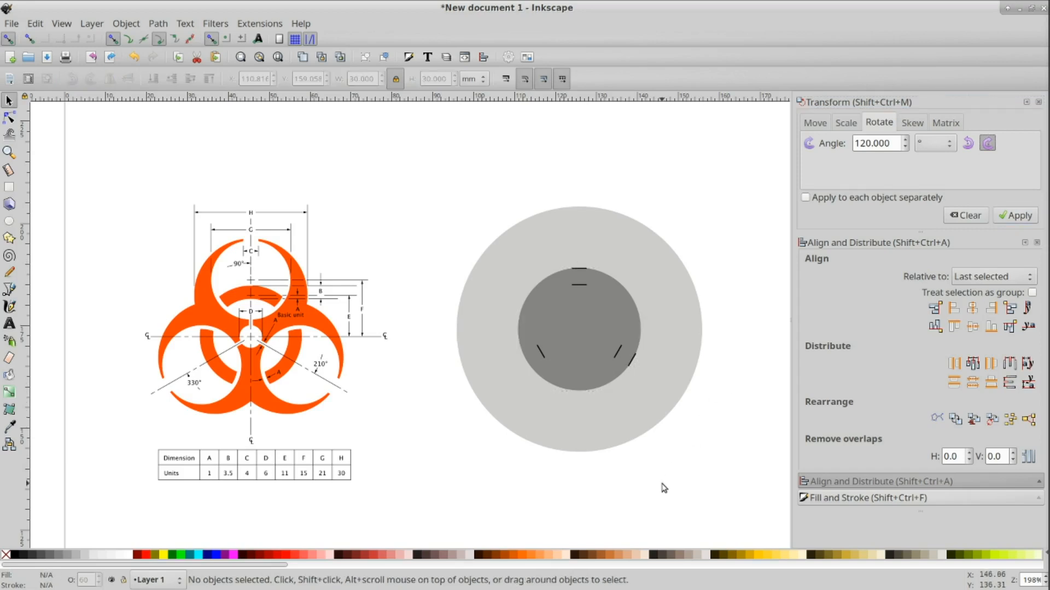
click(576, 331)
key(Delete)
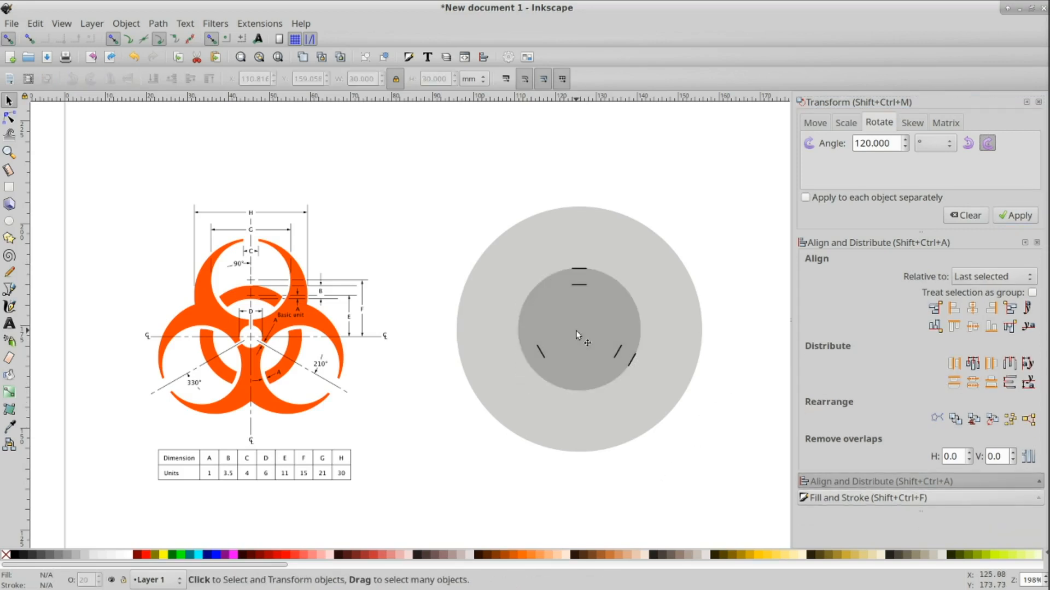
Step: Rotate a copy of the 30 mm circle's top line 120° counterclockwise around the circle's center
click(576, 330)
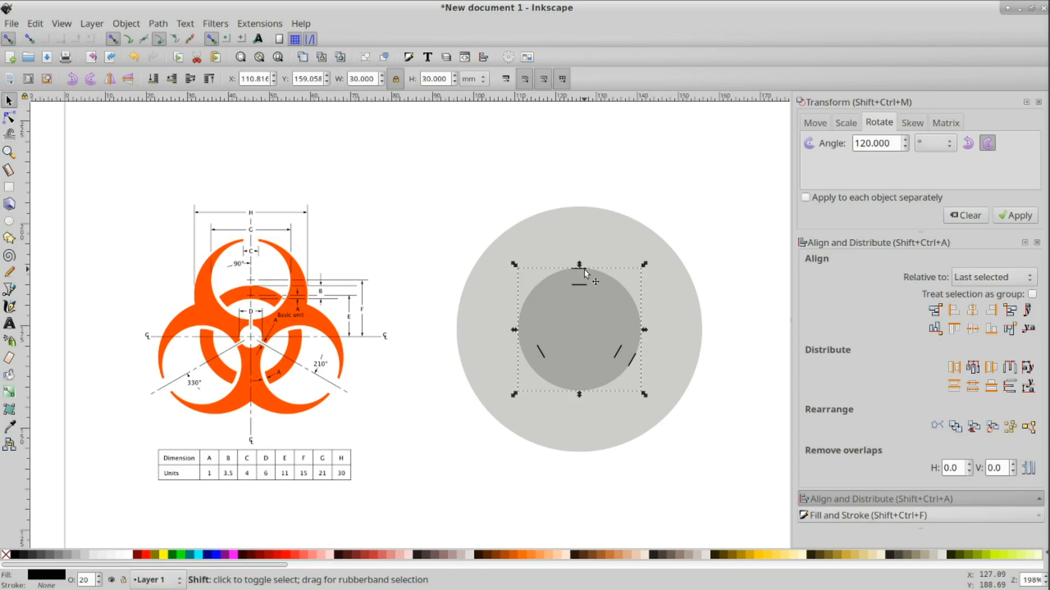
shift+click(583, 268)
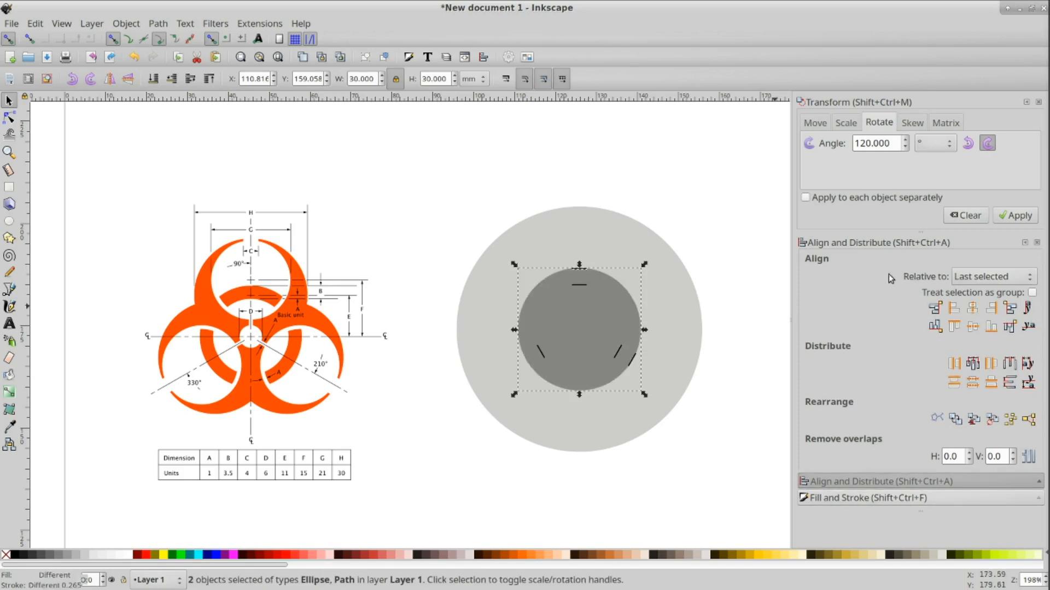
click(967, 143)
click(1015, 217)
click(730, 402)
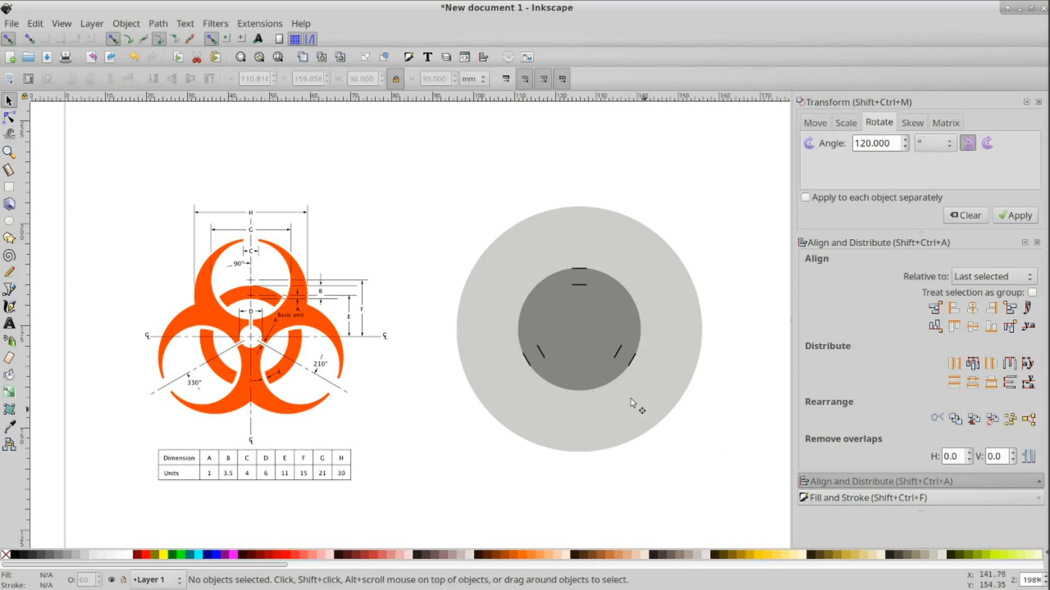
click(574, 323)
key(Escape)
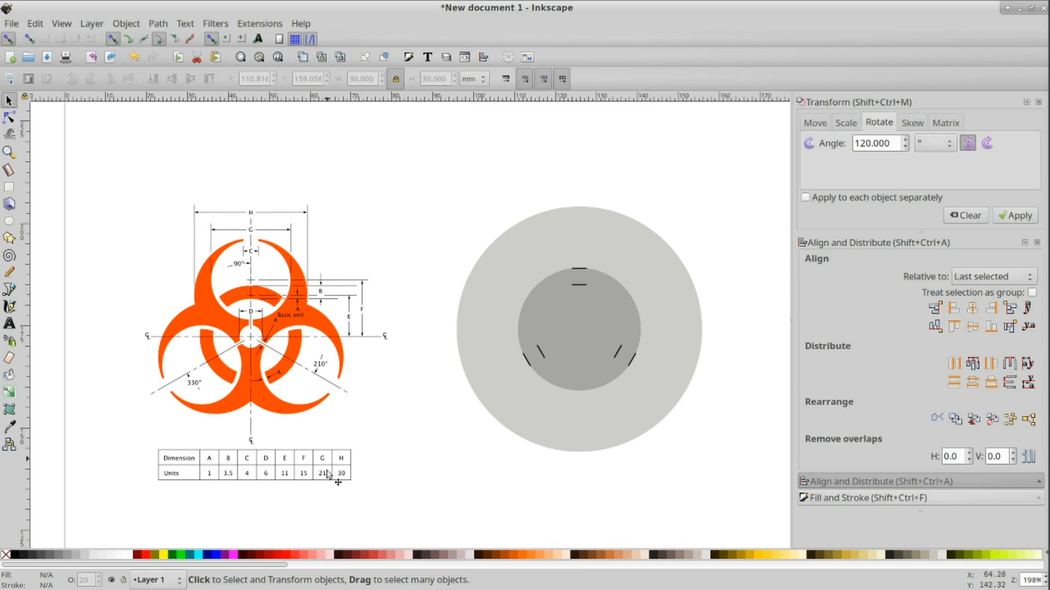
Step: Center the 30 mm circle vertically on the lower of the two short lines at the top
click(575, 331)
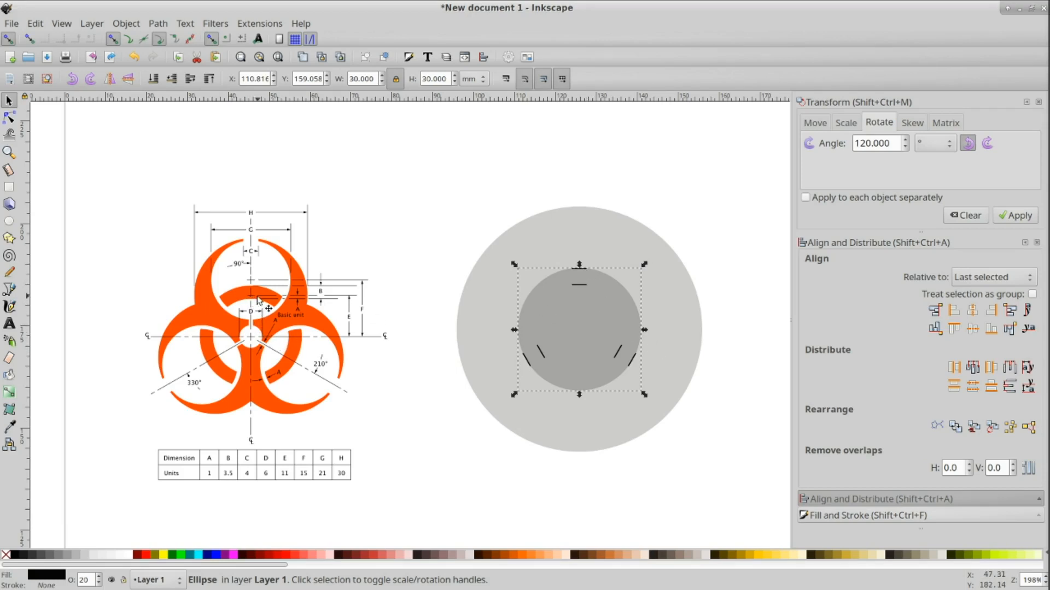
click(578, 286)
click(584, 374)
shift+click(581, 290)
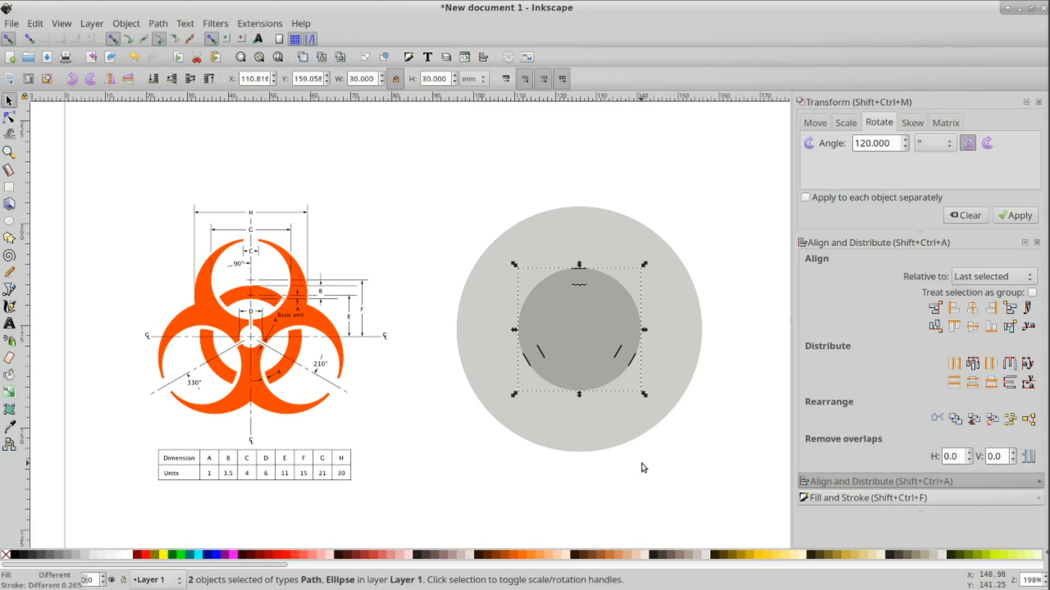
click(973, 327)
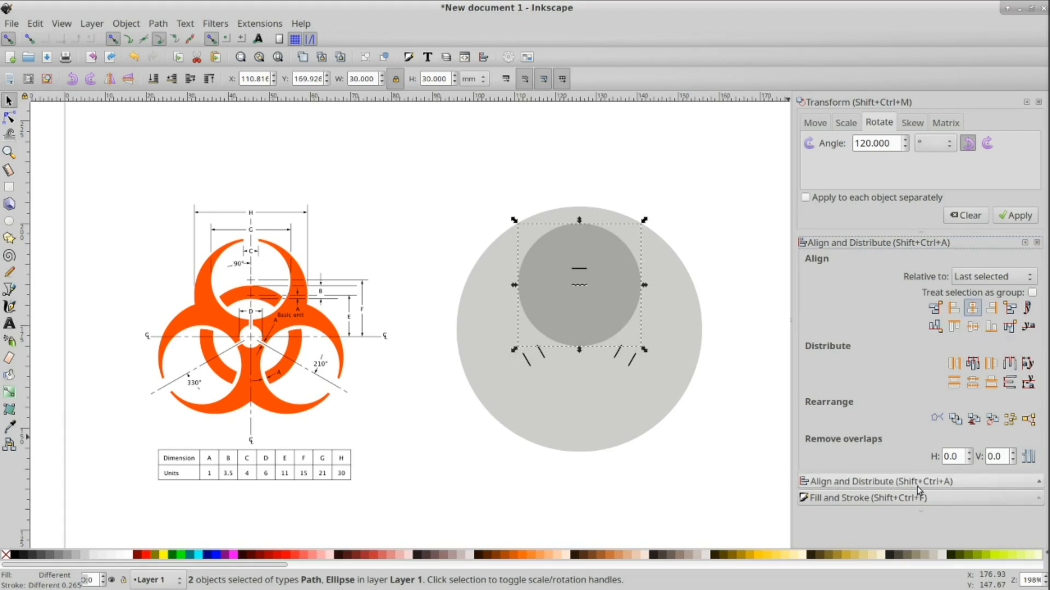
click(749, 464)
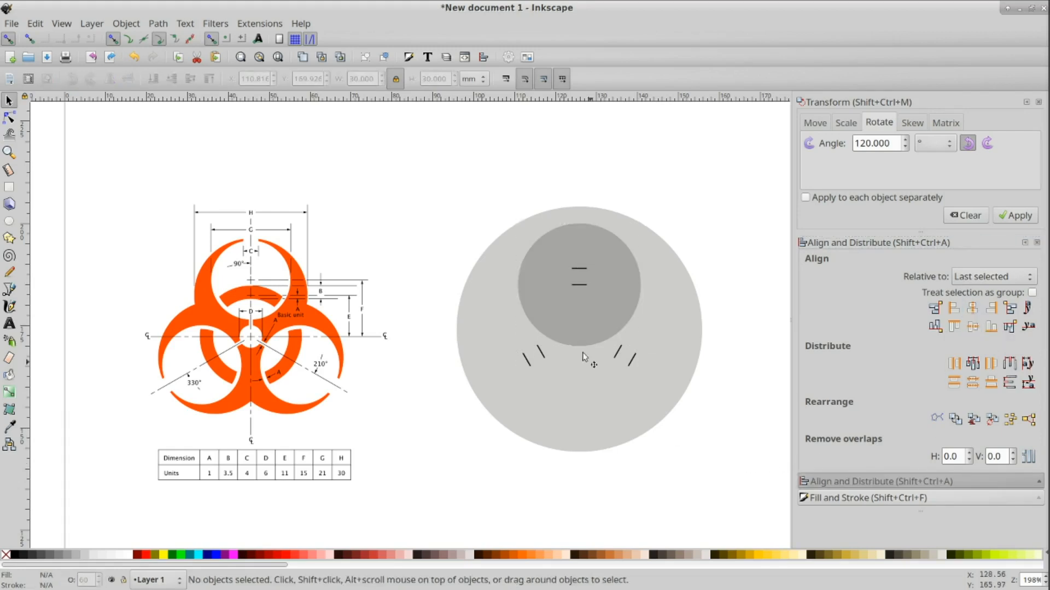
Step: Duplicate the 30 mm circle and center the copy on the lower-left short line both horizontally and vertically
click(599, 304)
key(ctrl)
key(ctrl+d)
key(shift)
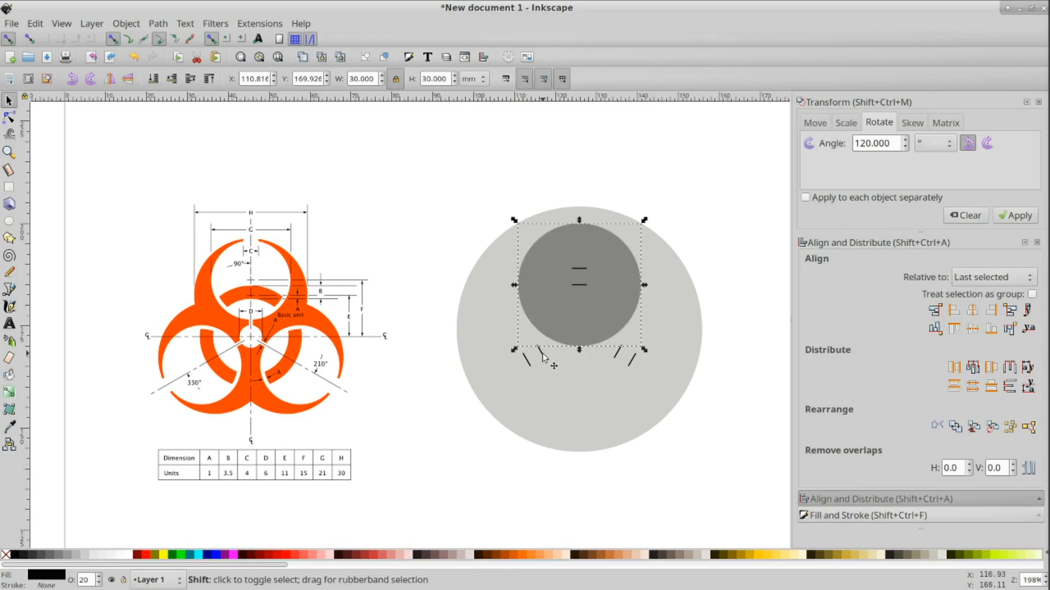
shift+click(543, 356)
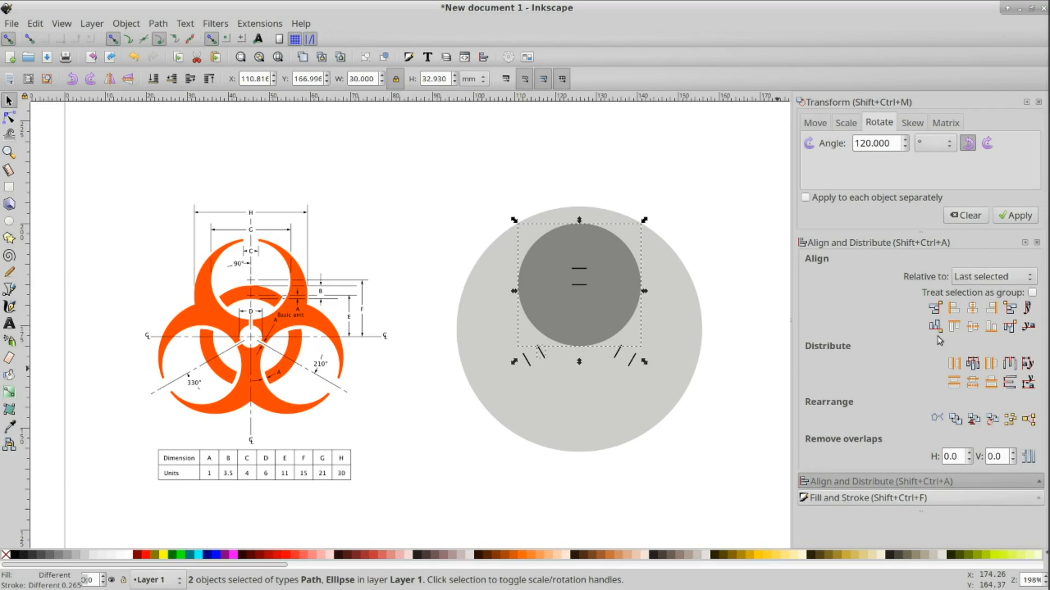
click(972, 308)
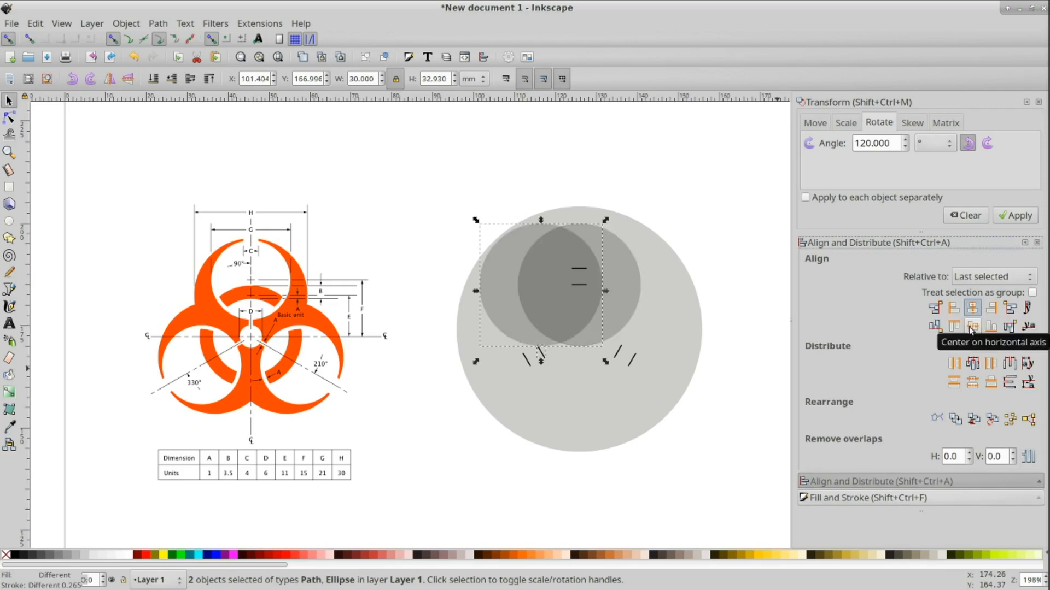
click(972, 326)
click(719, 508)
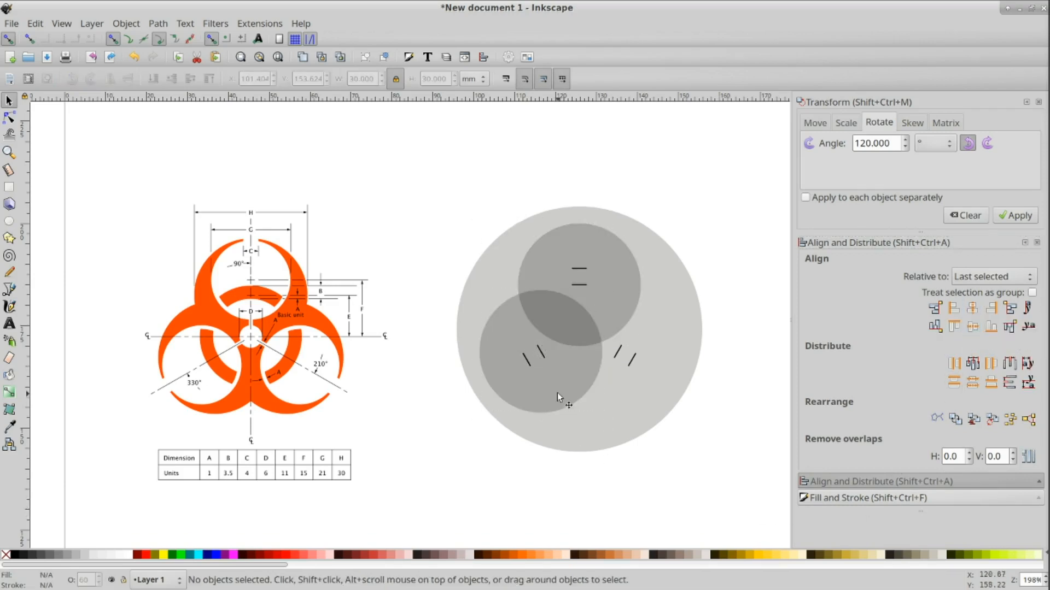
Step: Duplicate a 30 mm circle and center the copy on the lower-right short line both ways
click(557, 391)
key(ctrl+d)
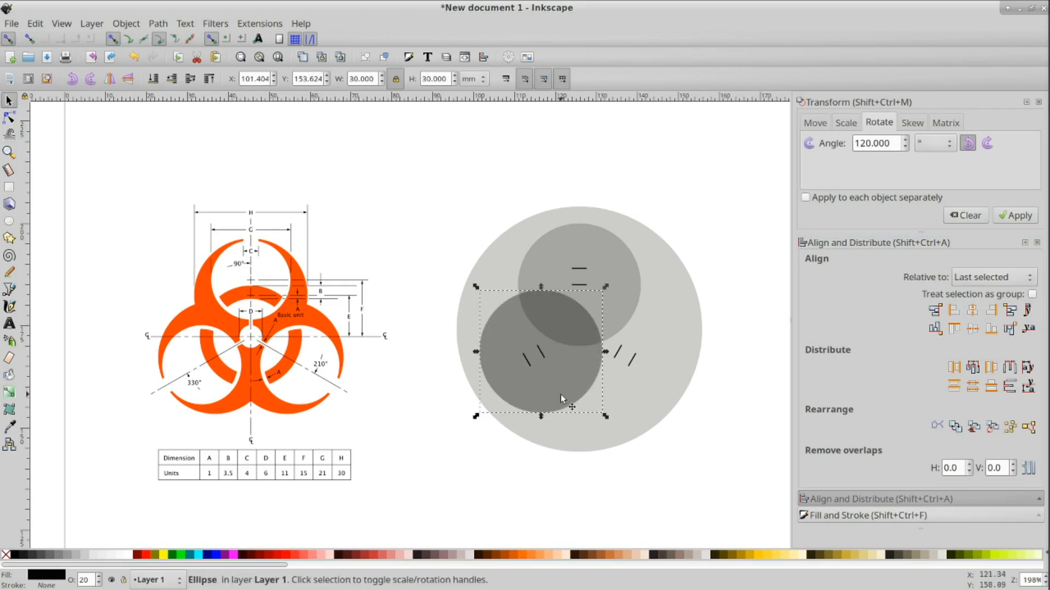
shift+click(618, 354)
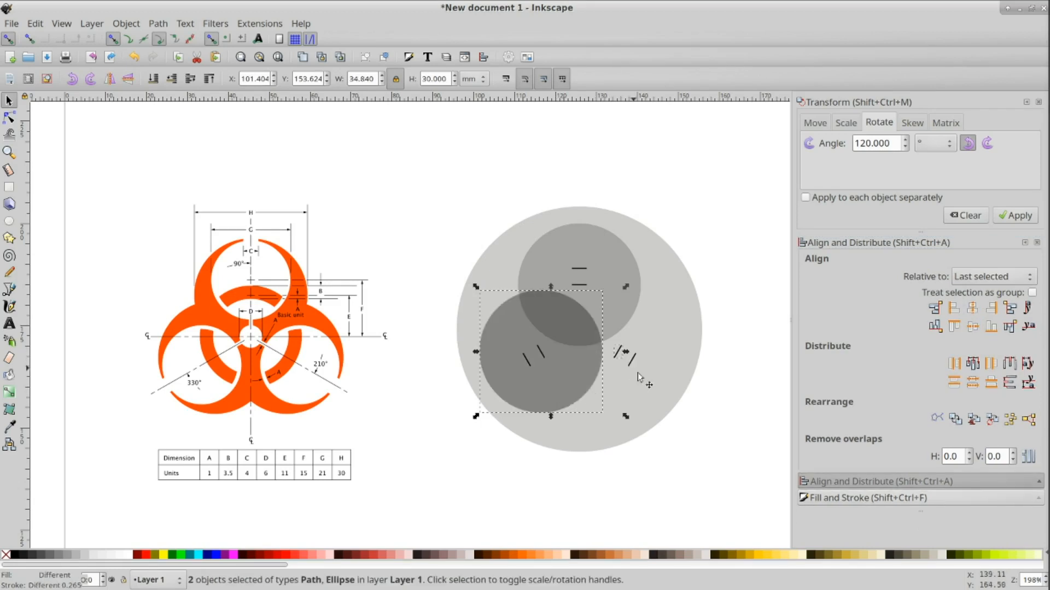
click(973, 328)
click(976, 313)
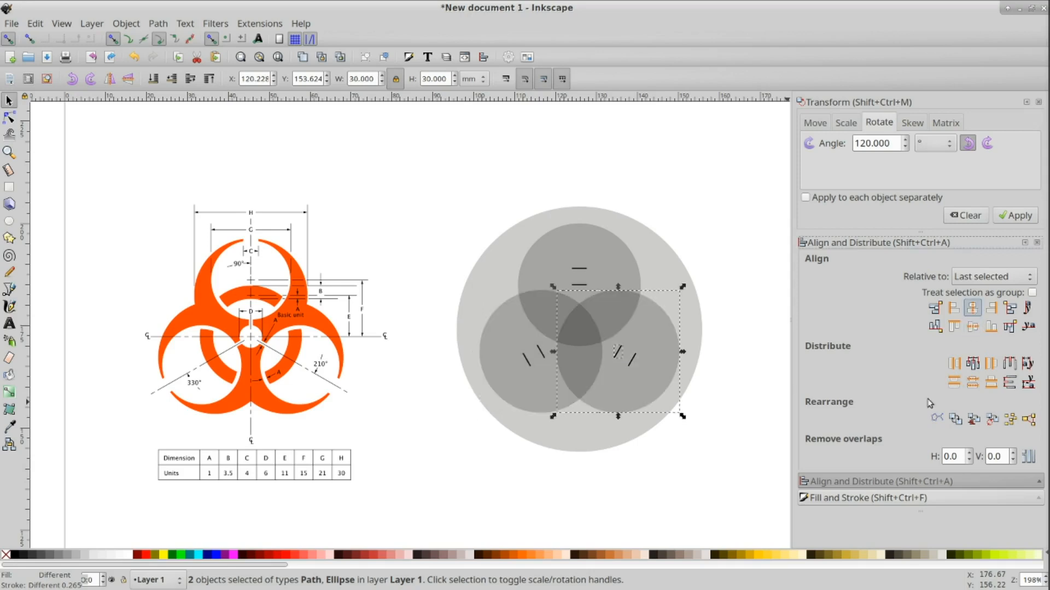
click(722, 487)
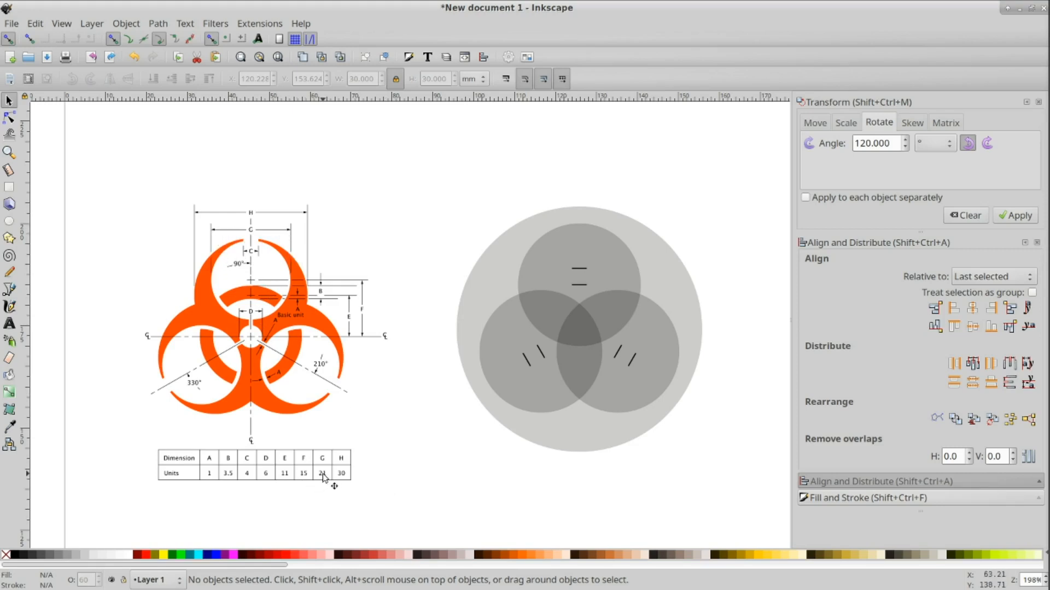
Step: Duplicate the top 30 mm circle, resize the copy to 21 mm, and center it on the topmost short line
click(619, 277)
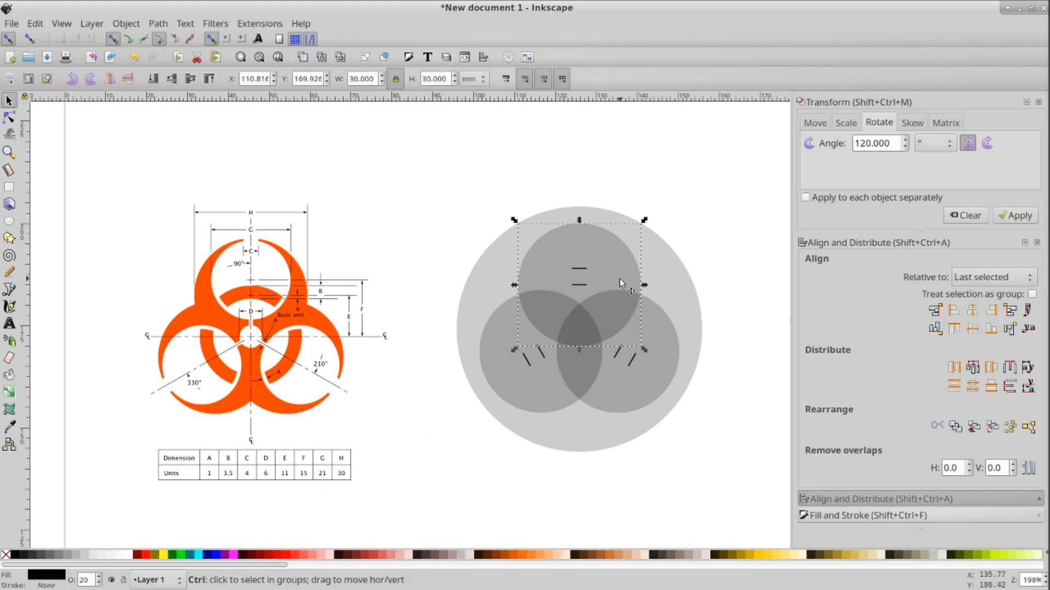
key(ctrl+d)
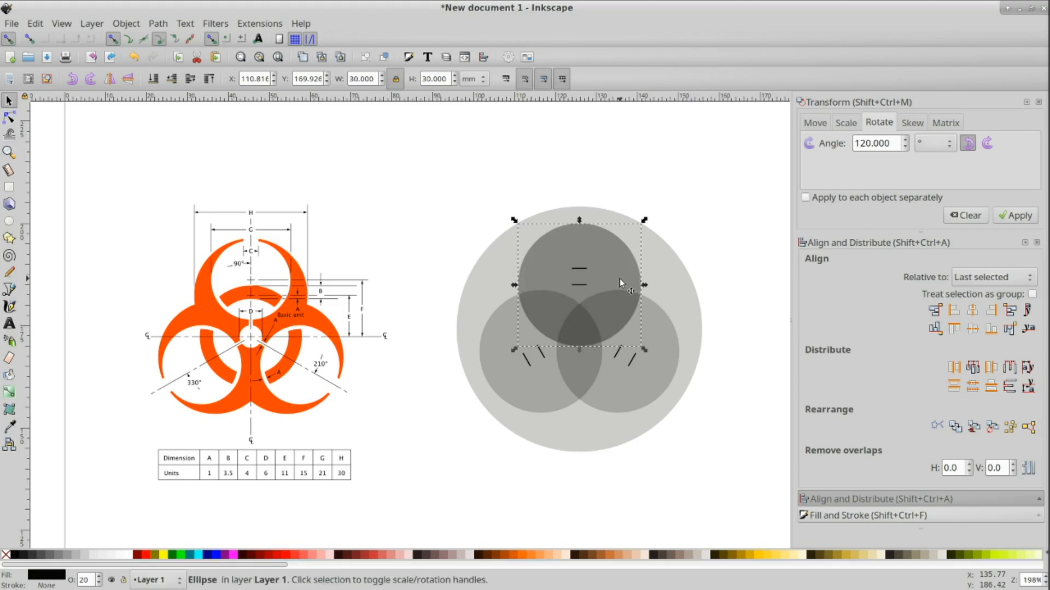
triple_click(350, 78)
text(21)
key(Return)
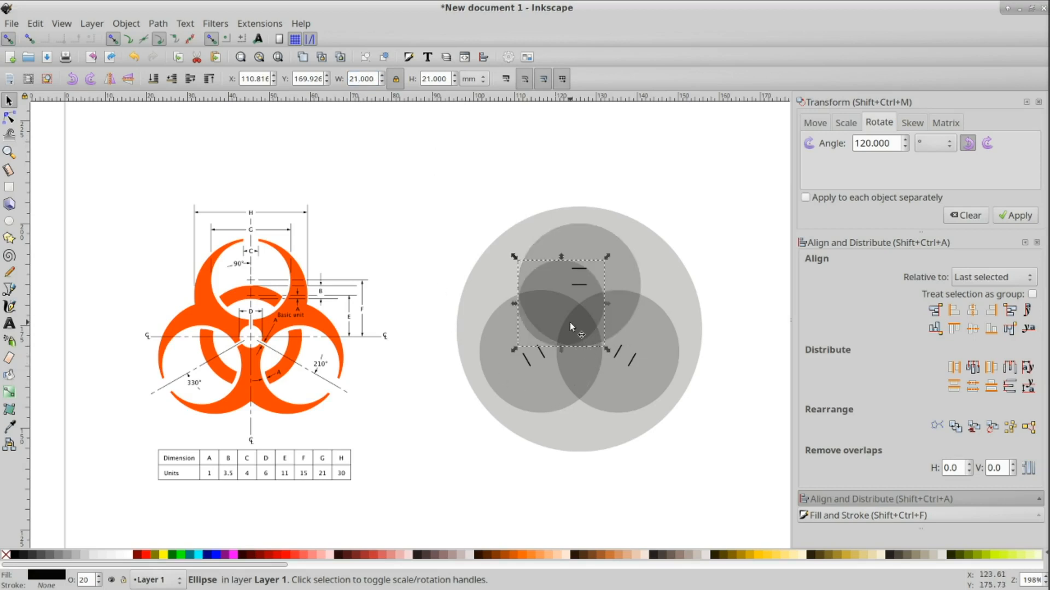
drag(556, 322, 490, 310)
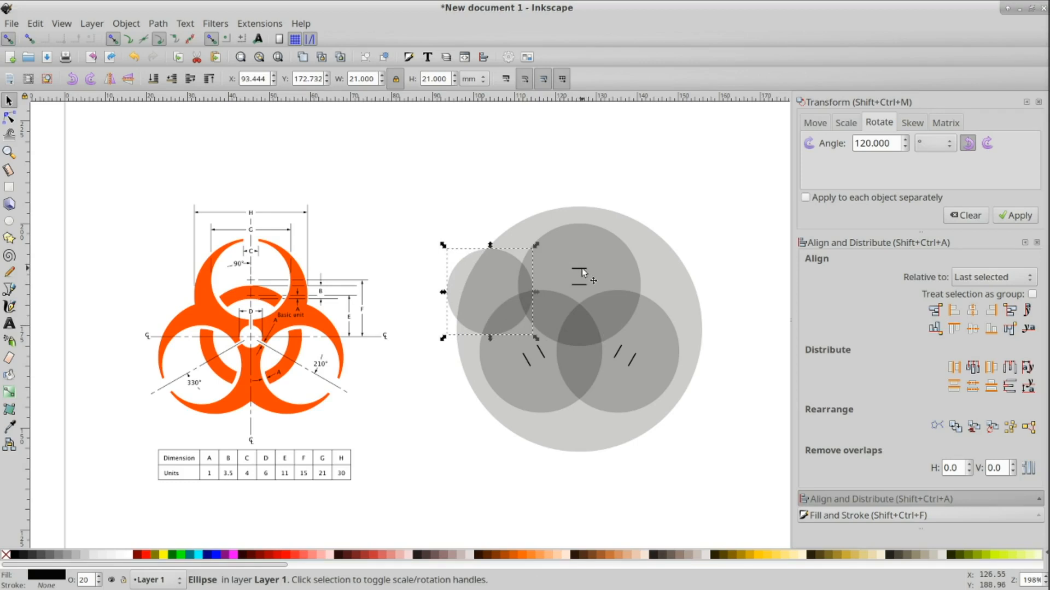
key(shift)
shift+click(582, 268)
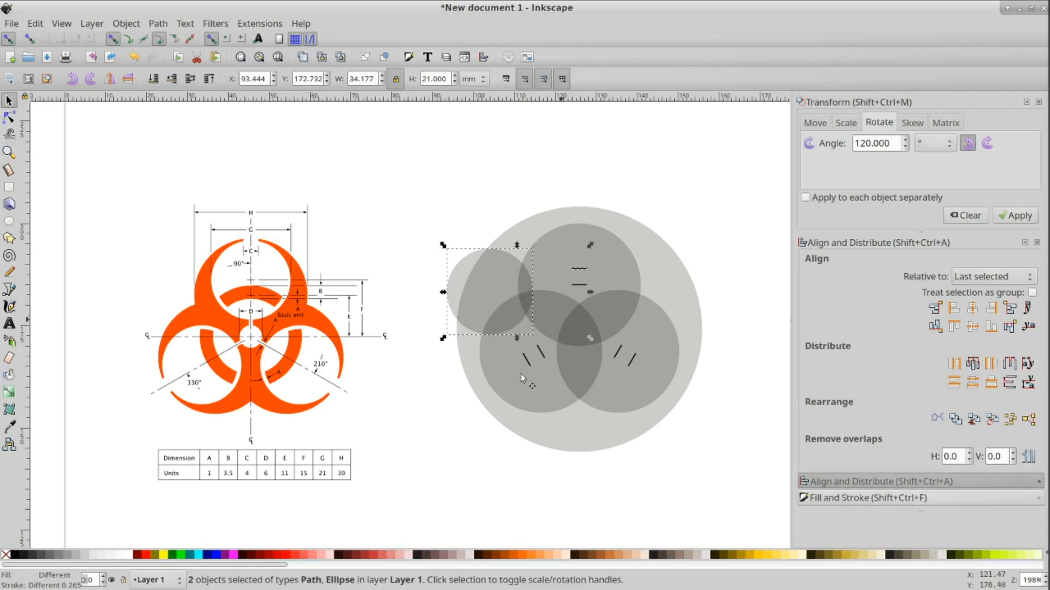
click(973, 308)
click(972, 327)
key(Escape)
Step: Duplicate the 21 mm circle and try to select it together with the lower-left short line
click(611, 271)
key(ctrl)
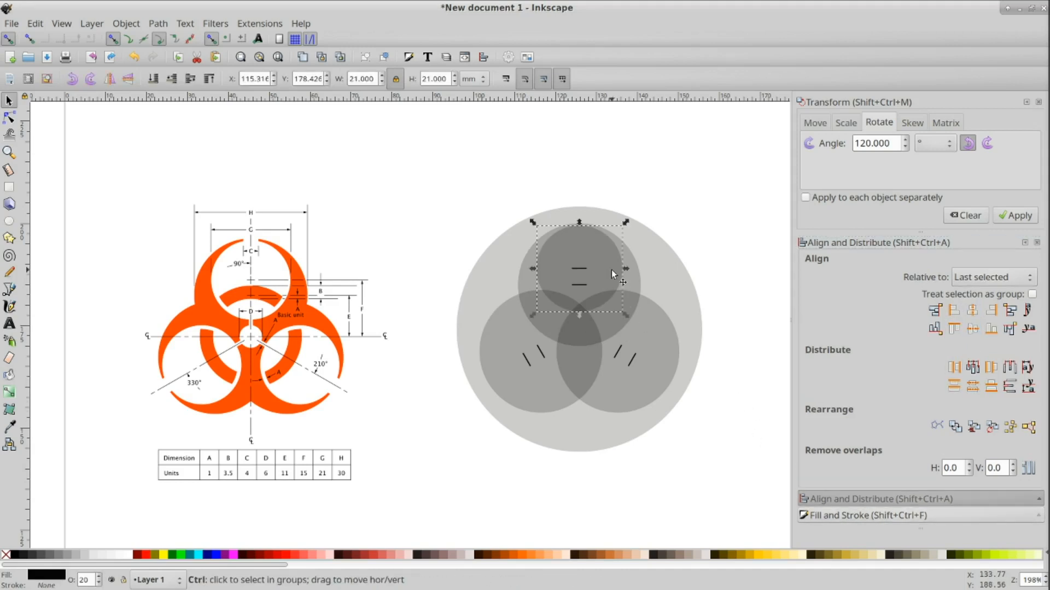
key(ctrl+d)
key(shift)
shift+click(527, 360)
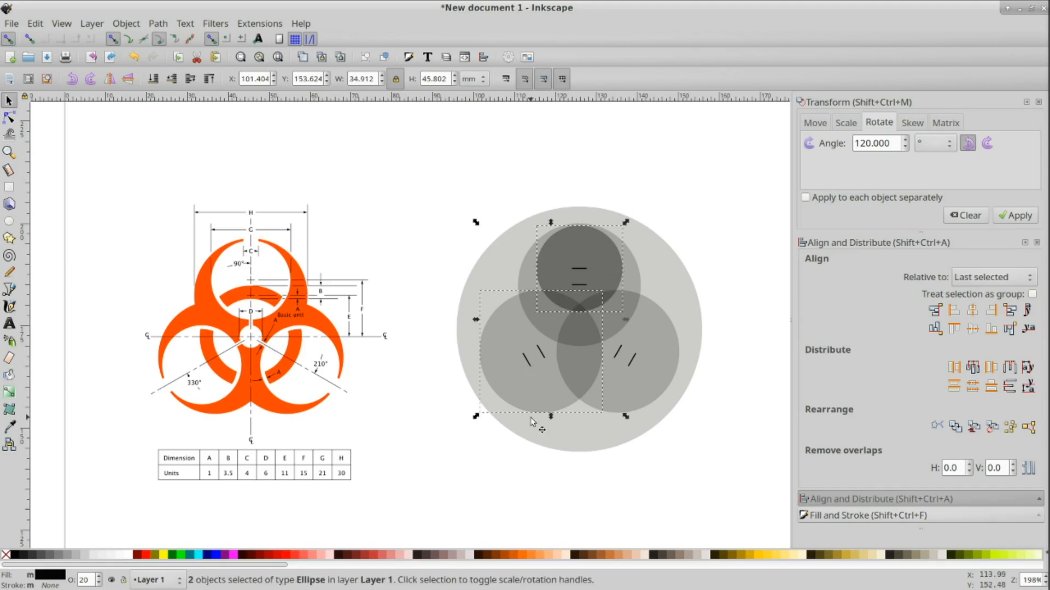
click(483, 456)
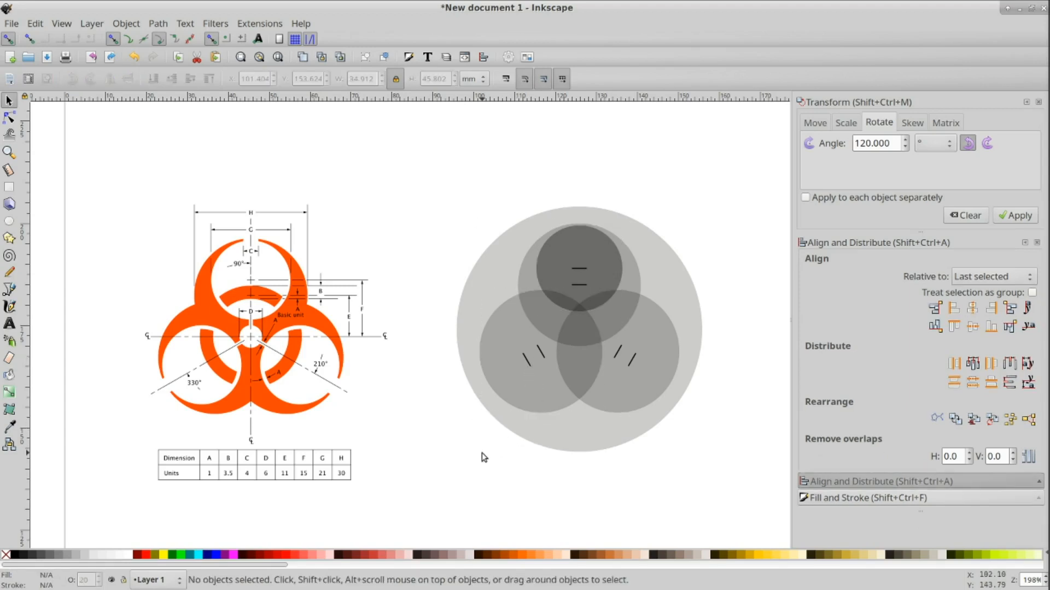
click(607, 255)
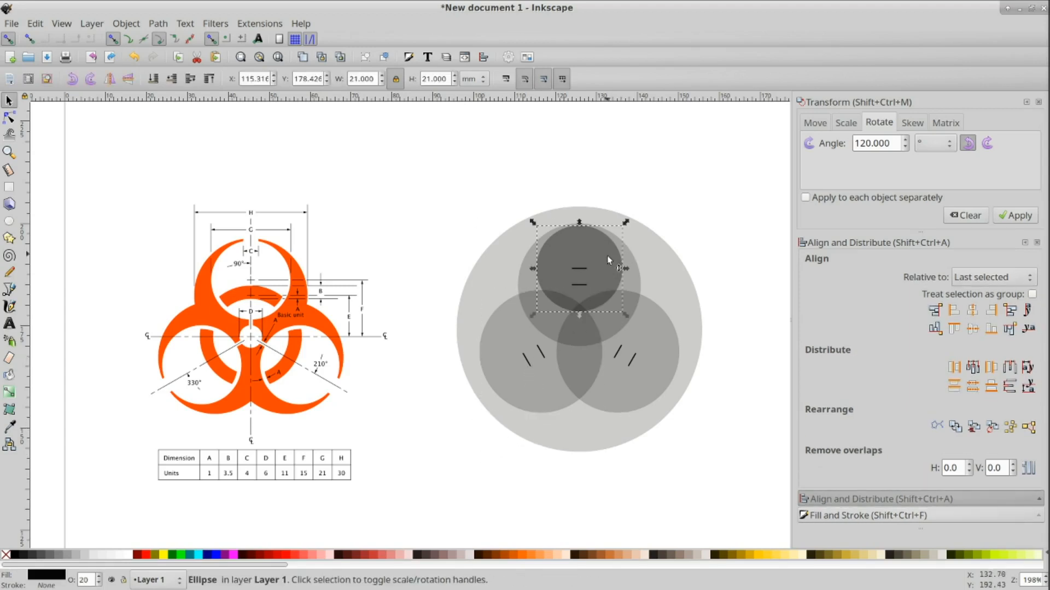
shift+click(527, 360)
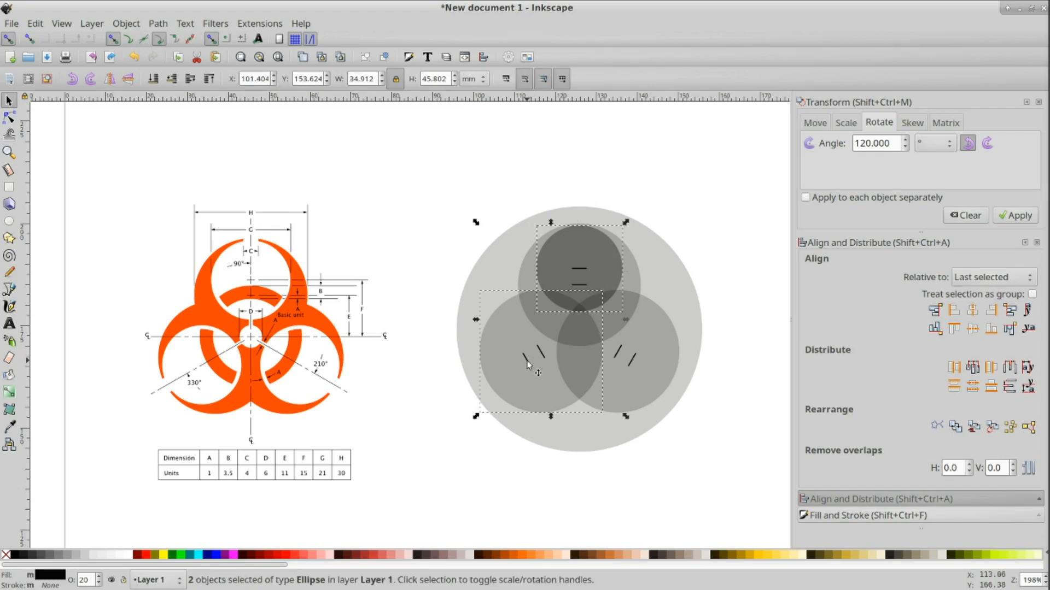
click(515, 462)
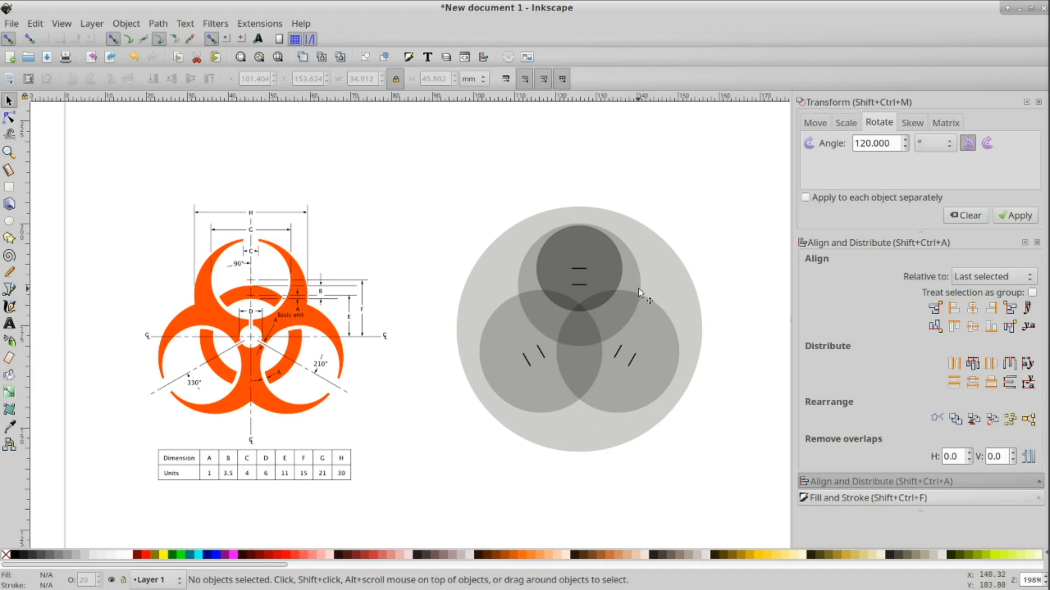
Step: Lower the three 30 mm circles and the 60 mm circle to the bottom of the stacking order
click(631, 274)
shift+click(560, 396)
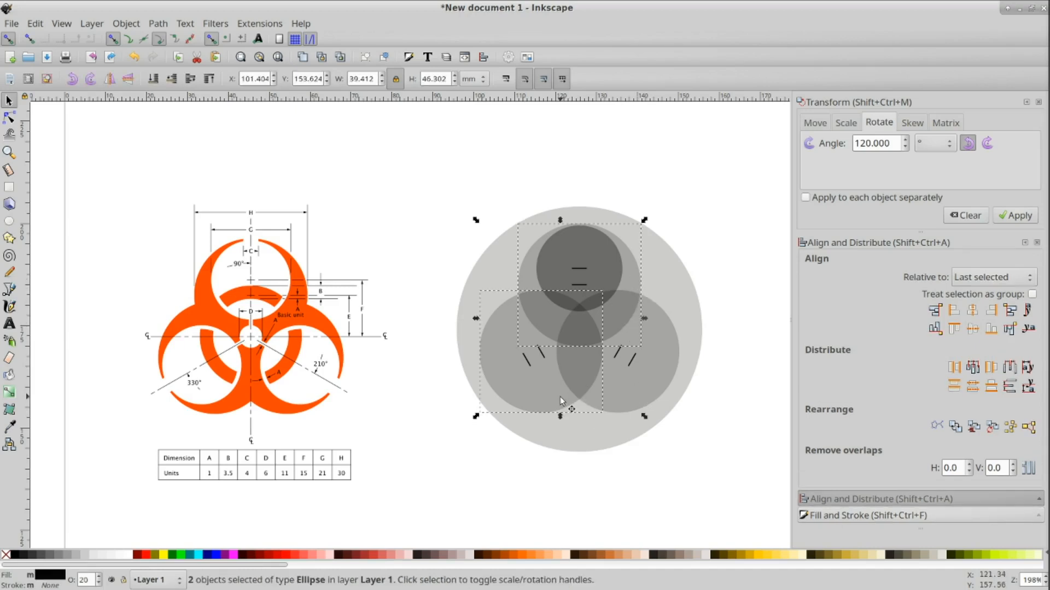
shift+click(640, 396)
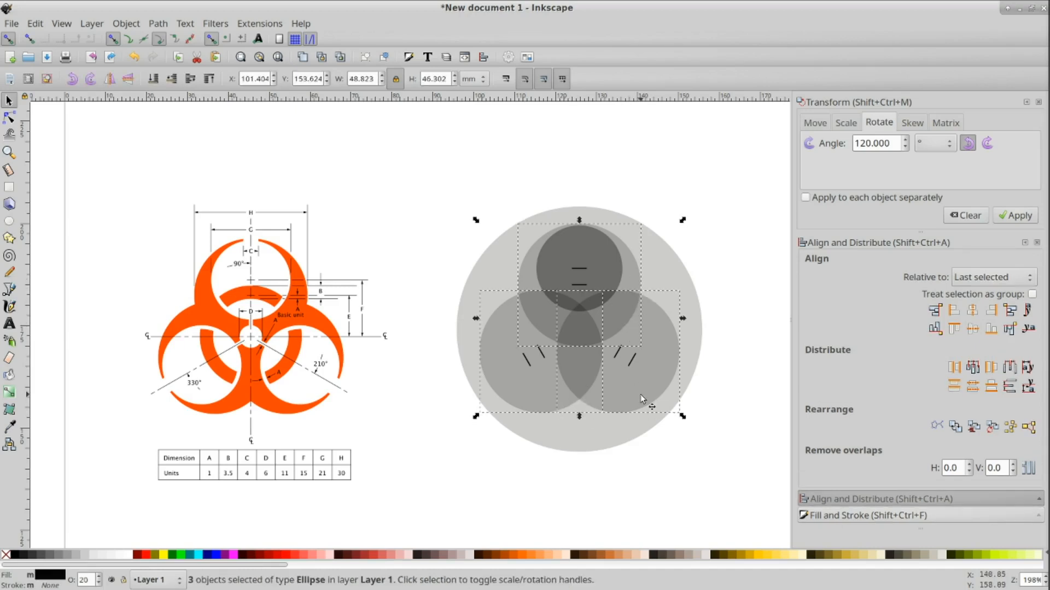
shift+click(684, 281)
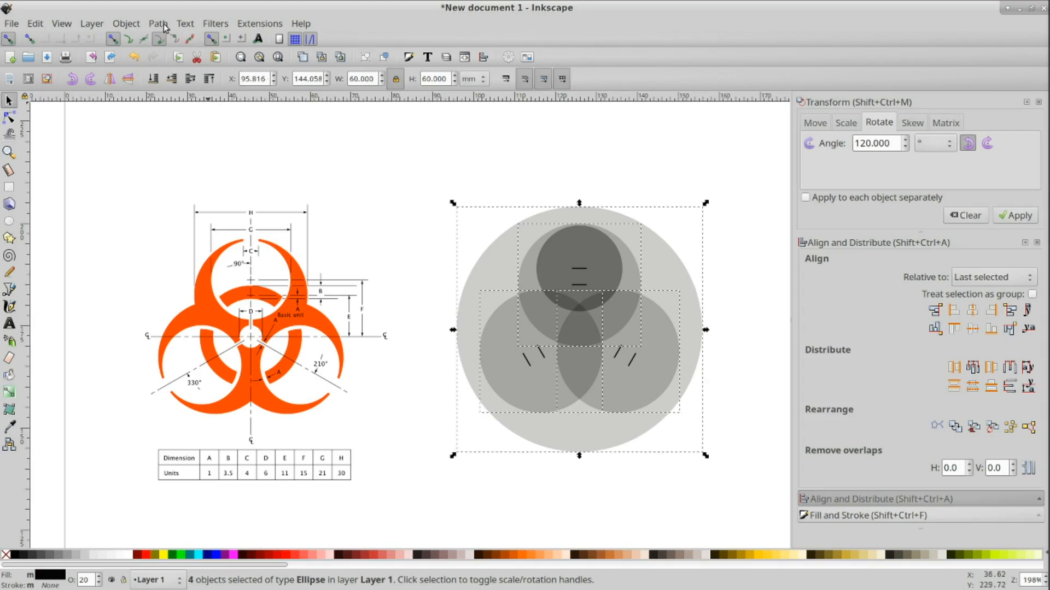
click(131, 26)
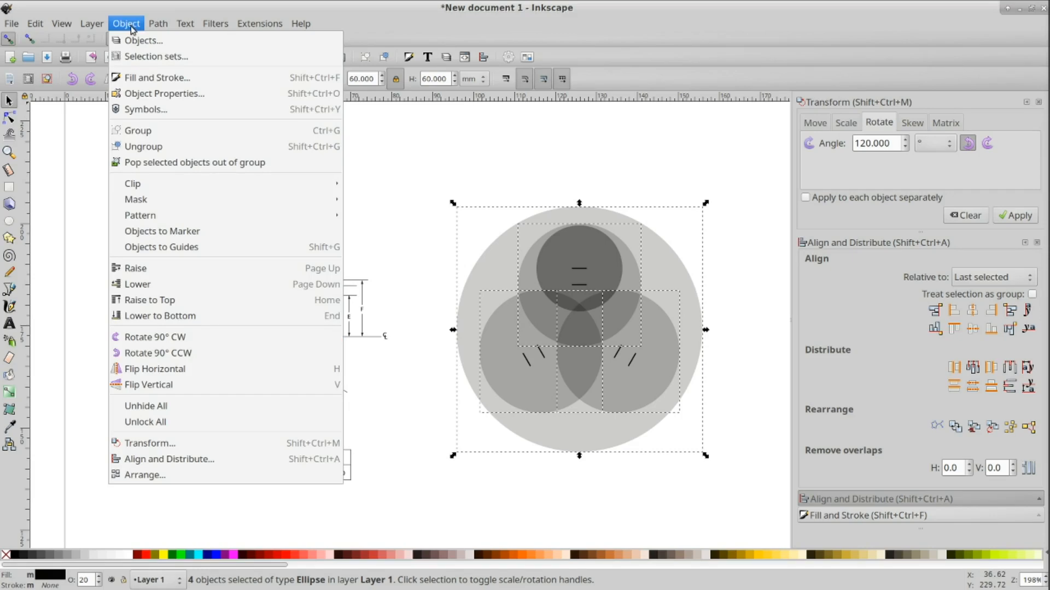
click(305, 320)
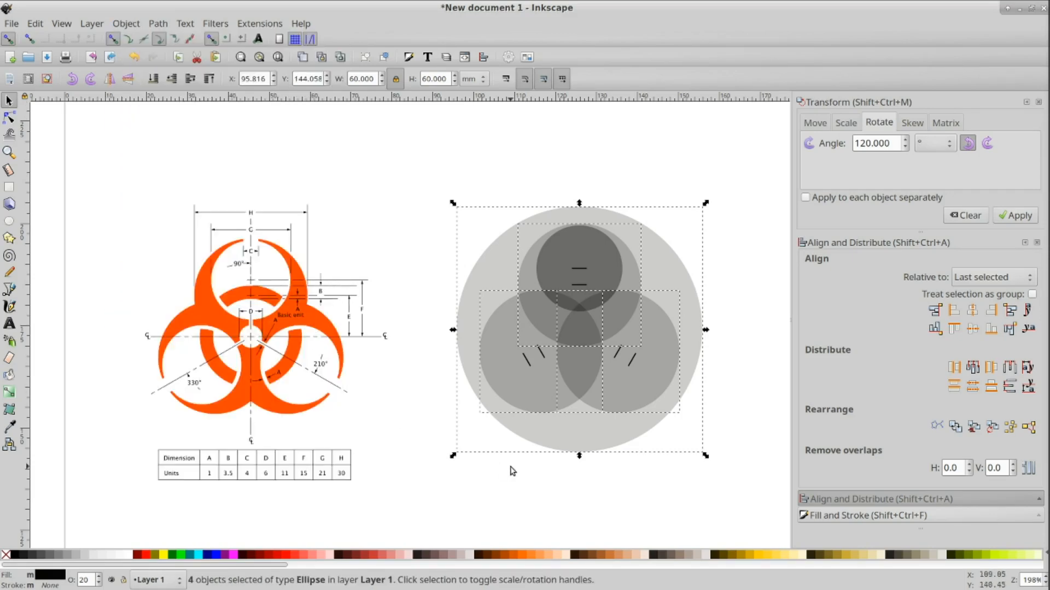
click(581, 497)
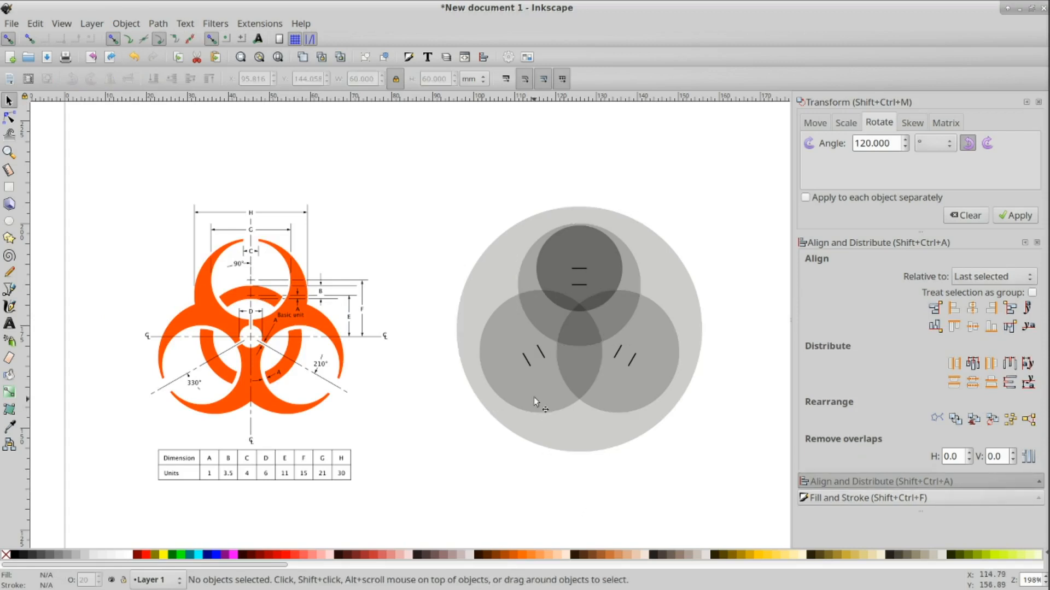
Step: Center the 21 mm circle copy on the lower-left short line both horizontally and vertically
click(527, 360)
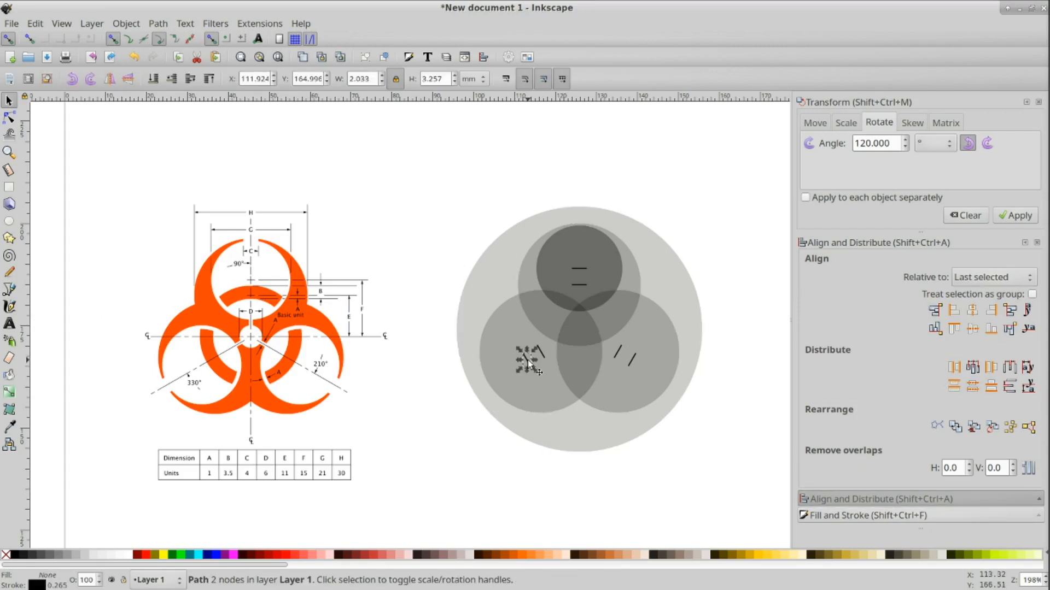
click(549, 487)
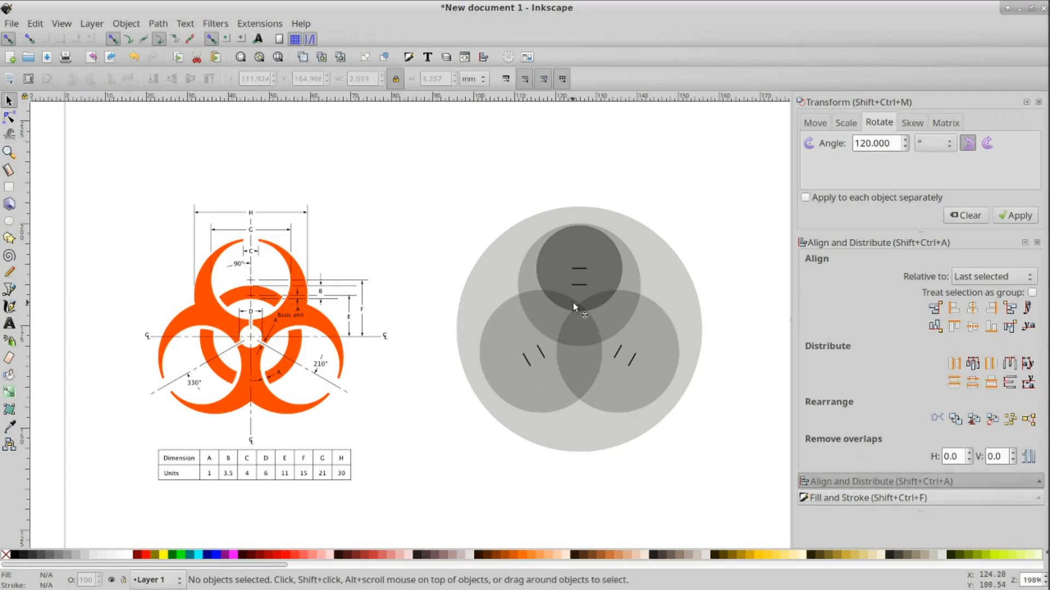
click(615, 266)
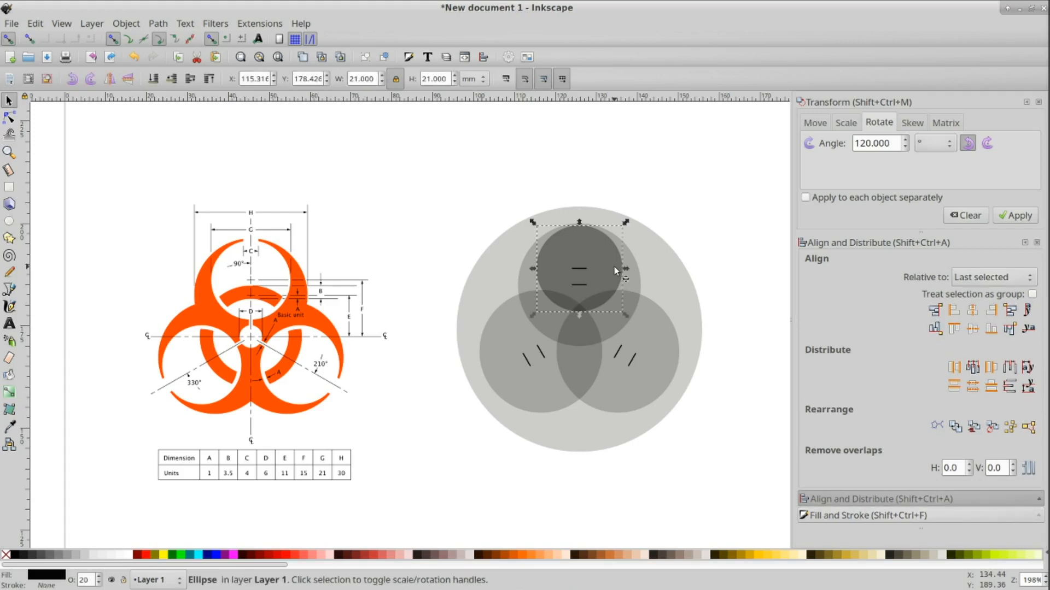
shift+click(527, 361)
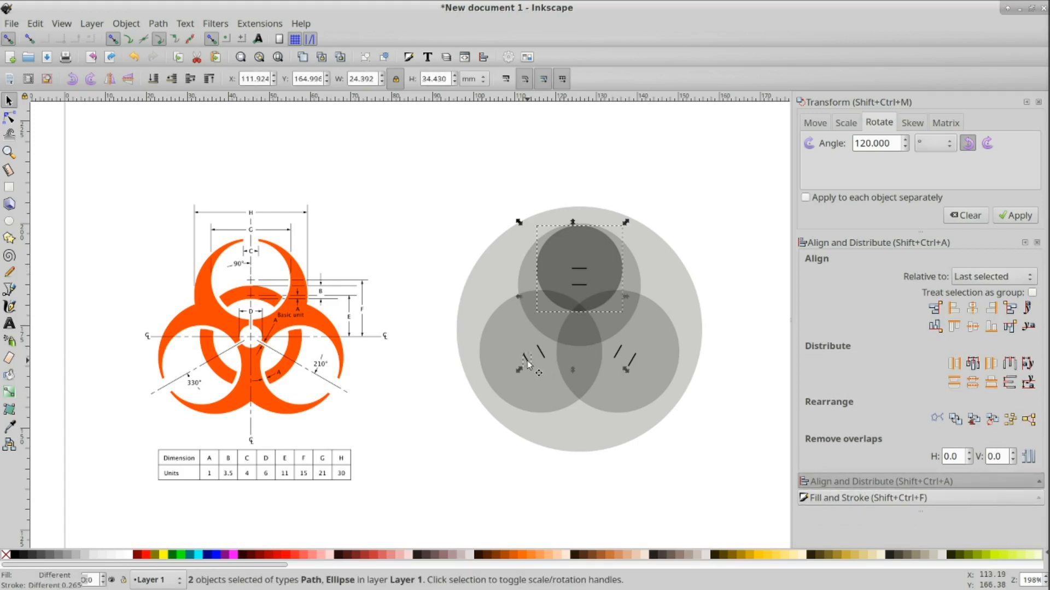
click(972, 308)
click(972, 327)
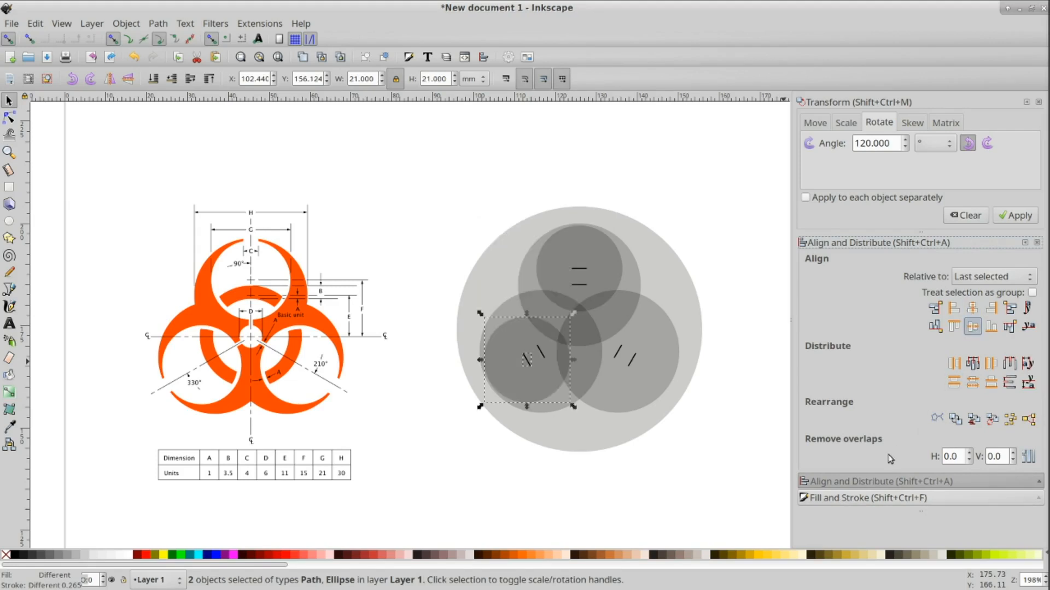
Step: Duplicate the lower-left 21 mm circle and center the copy on the lower-right short line
click(674, 477)
click(531, 391)
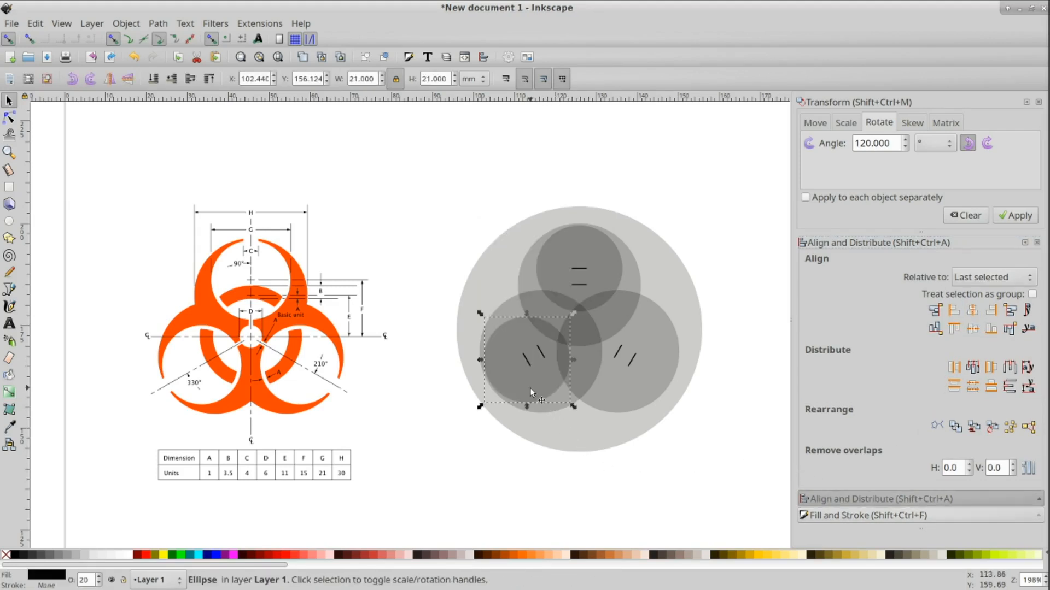
key(ctrl+d)
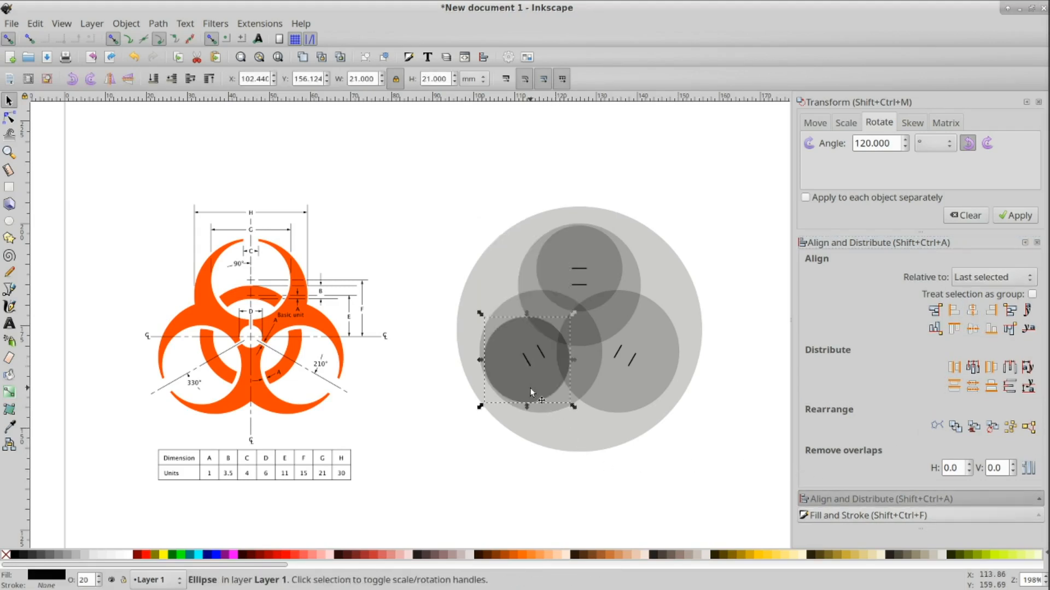
shift+click(631, 362)
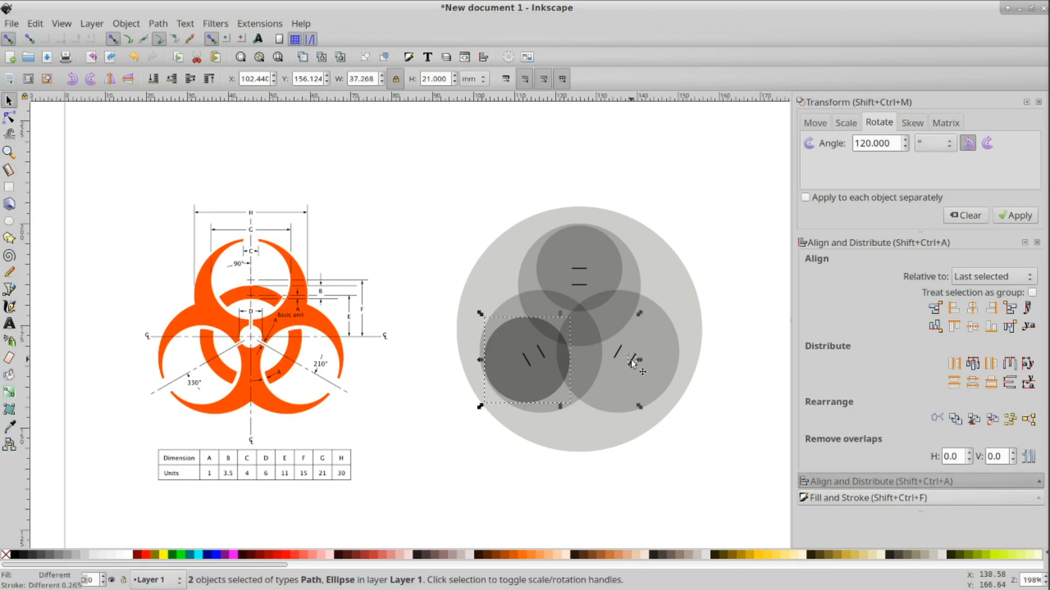
click(973, 309)
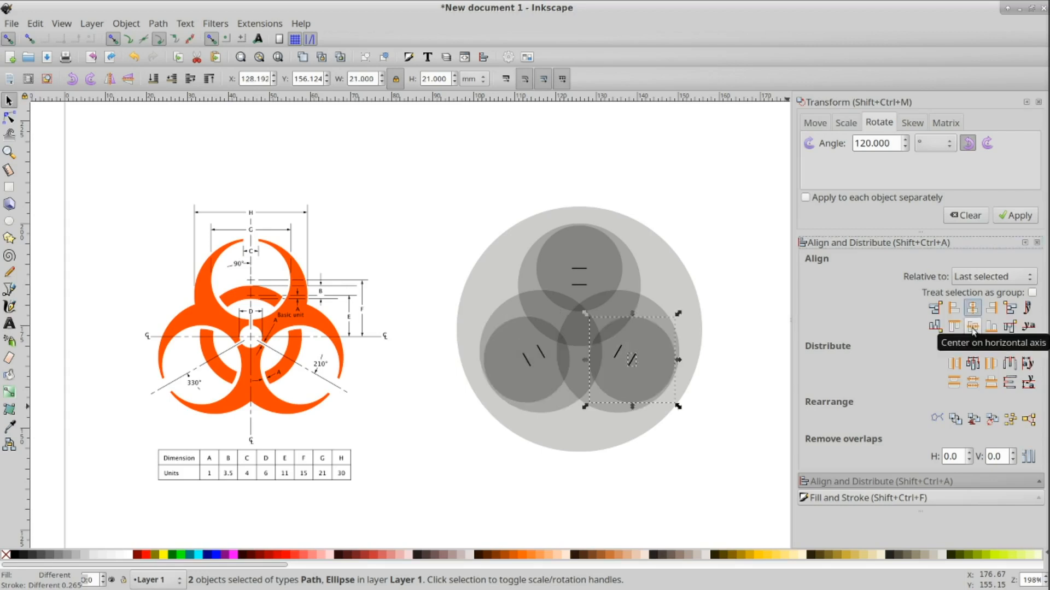
click(698, 513)
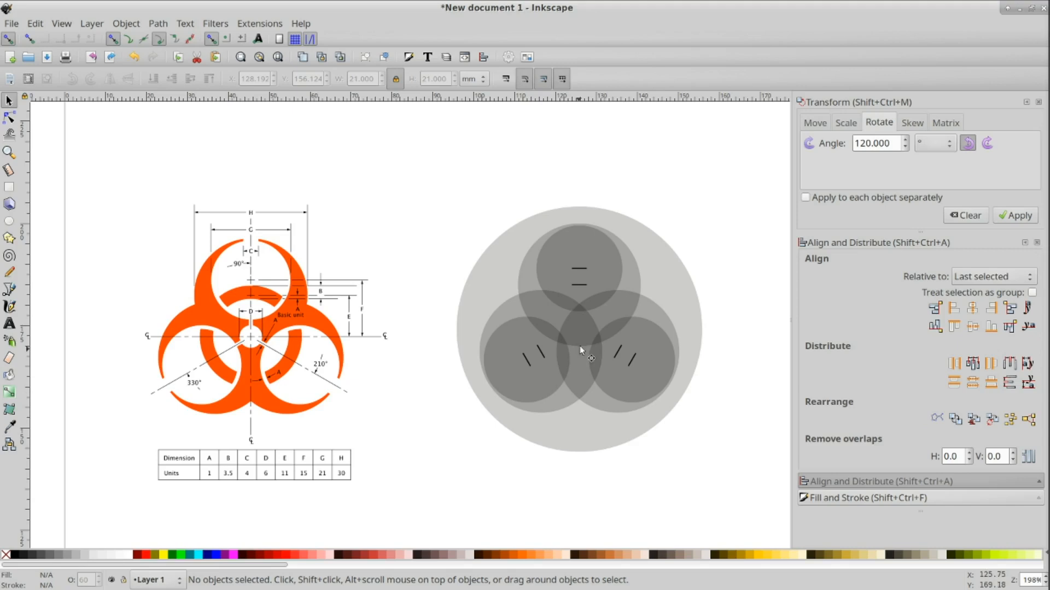
Step: Inspect the overlapping top circles by selecting each circle in turn
click(606, 264)
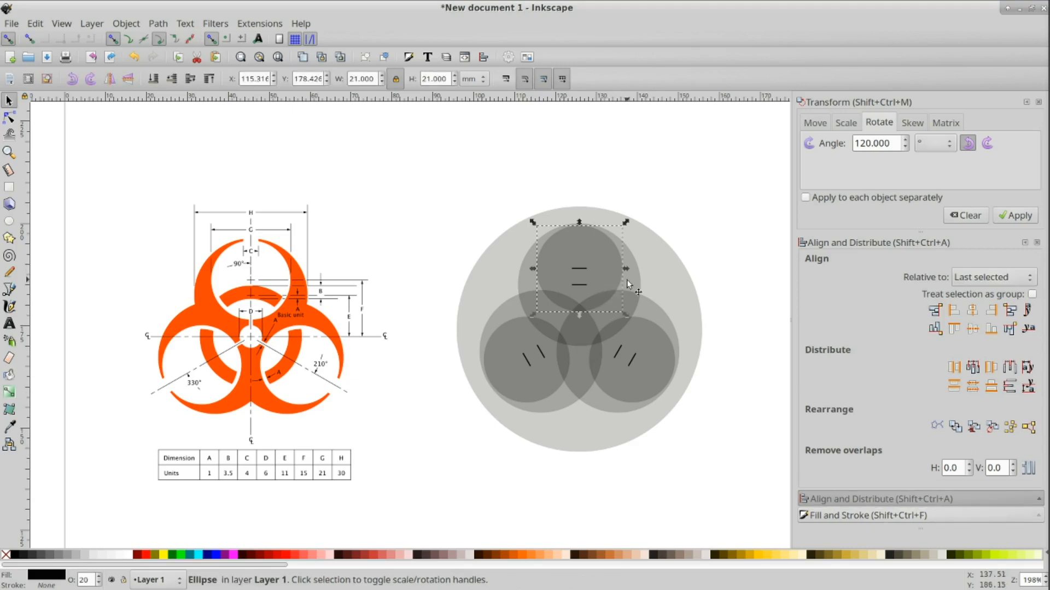
click(628, 280)
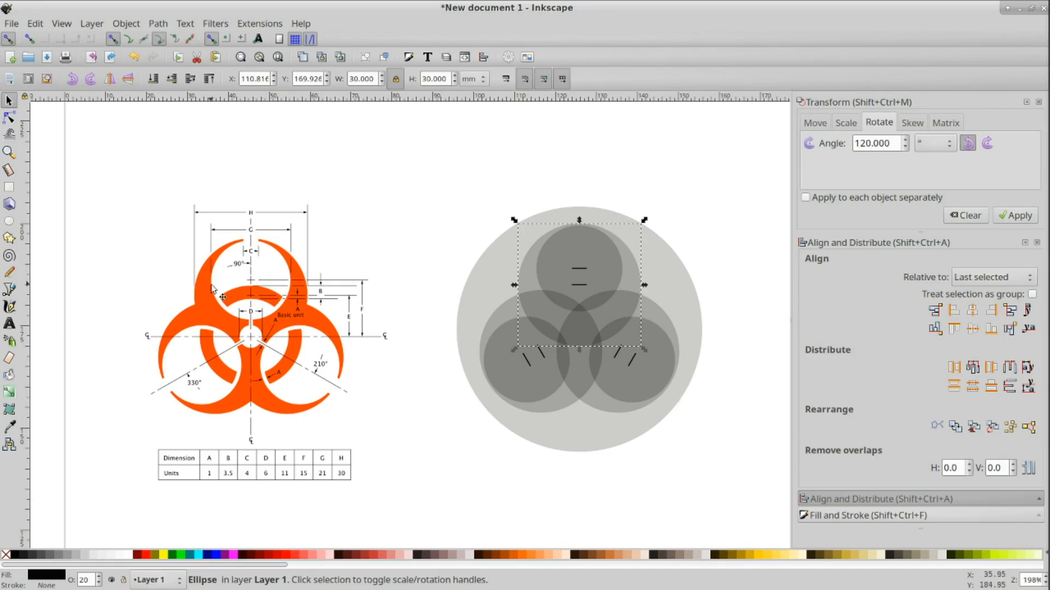
click(762, 251)
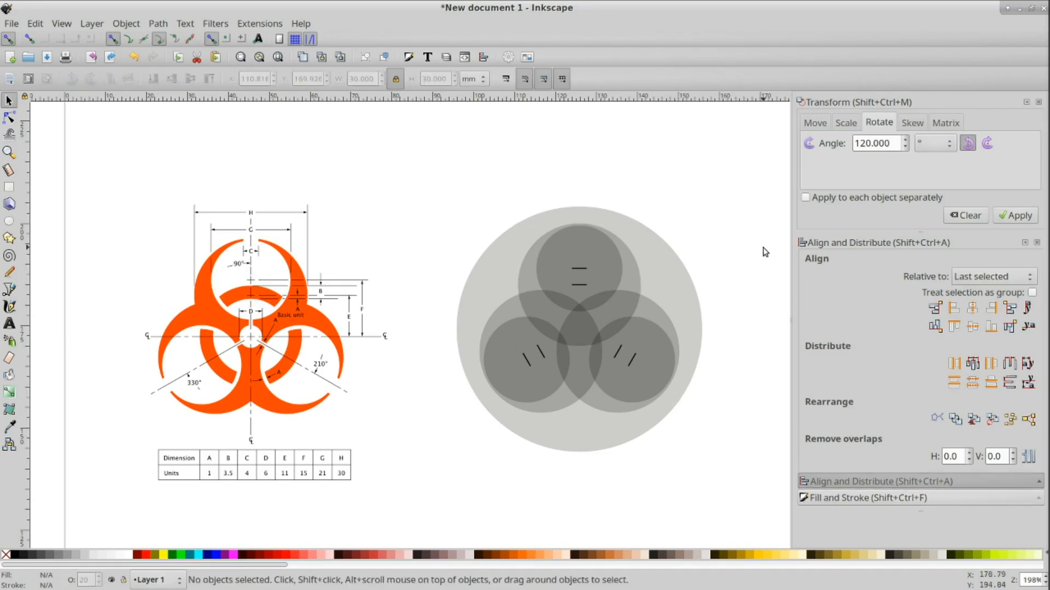
click(590, 250)
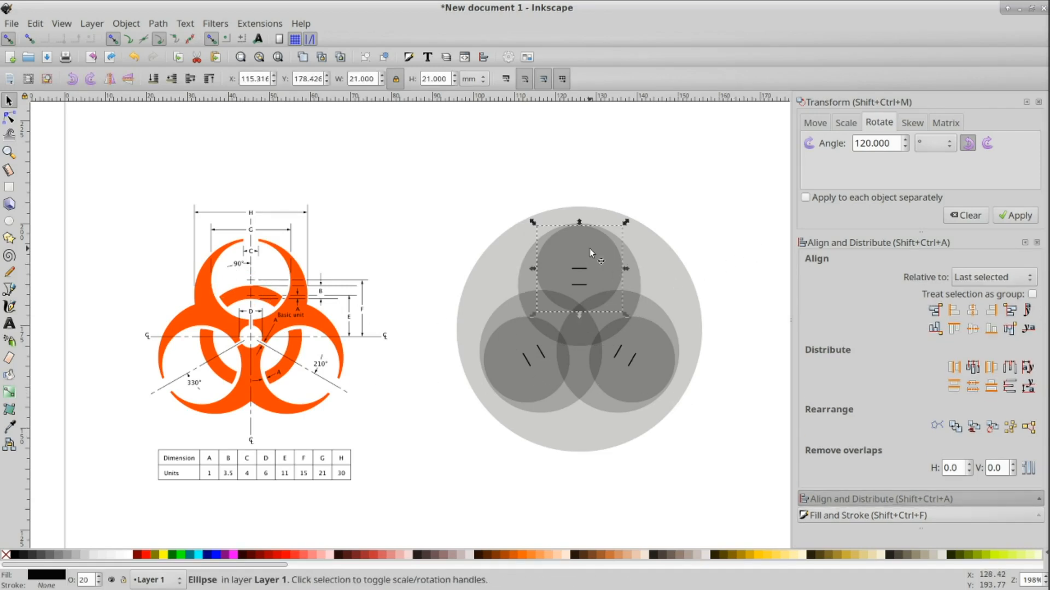
click(523, 284)
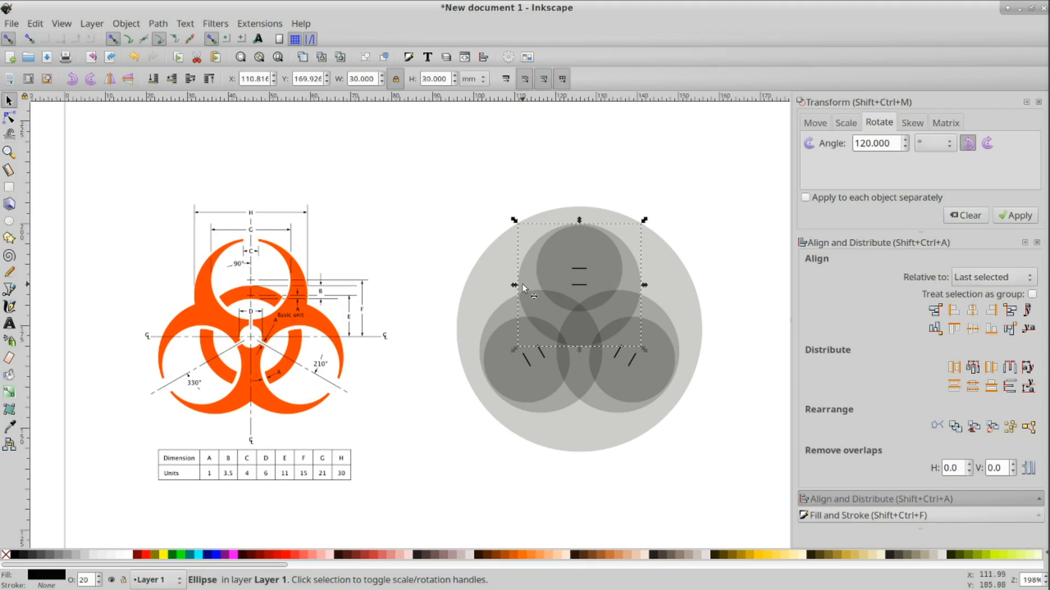
click(552, 261)
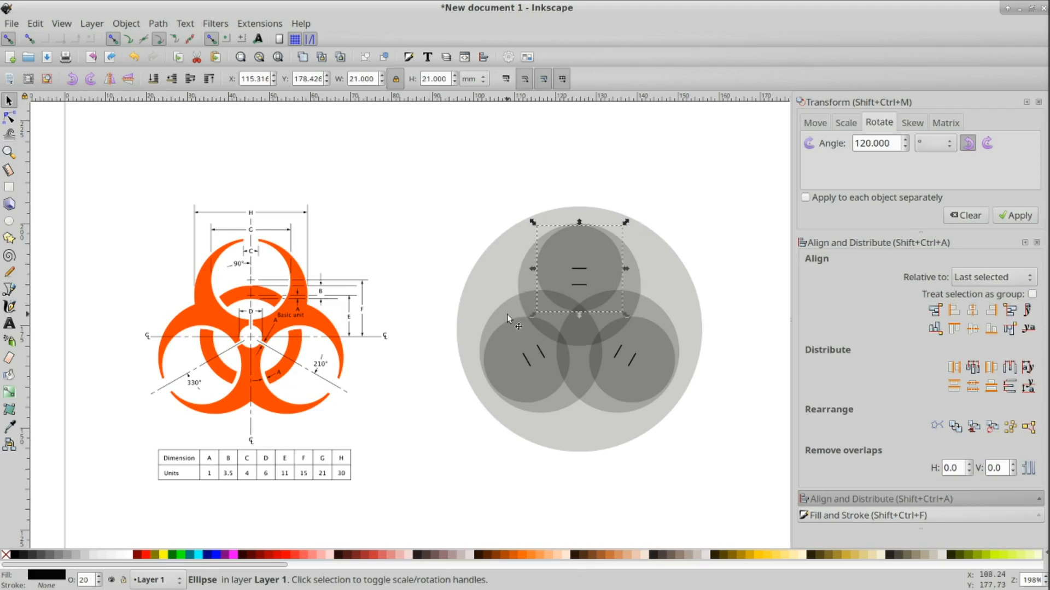
click(507, 314)
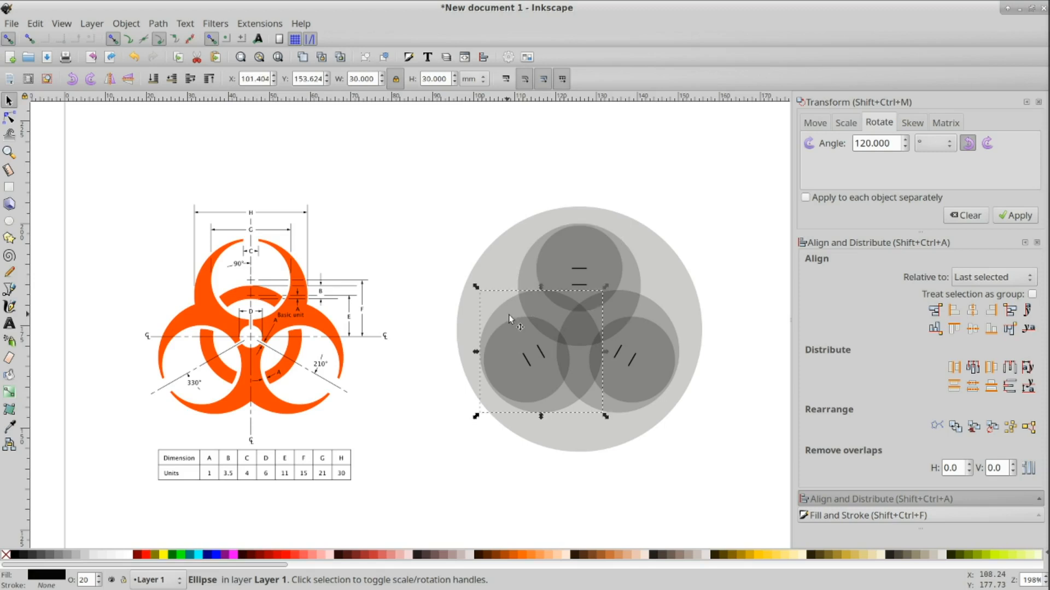
click(657, 314)
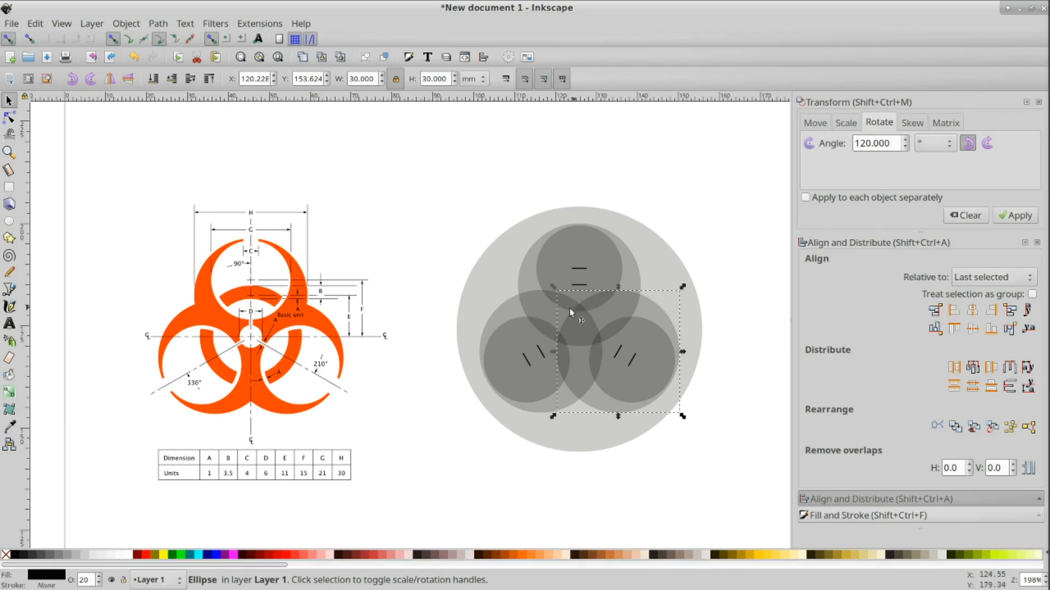
click(728, 250)
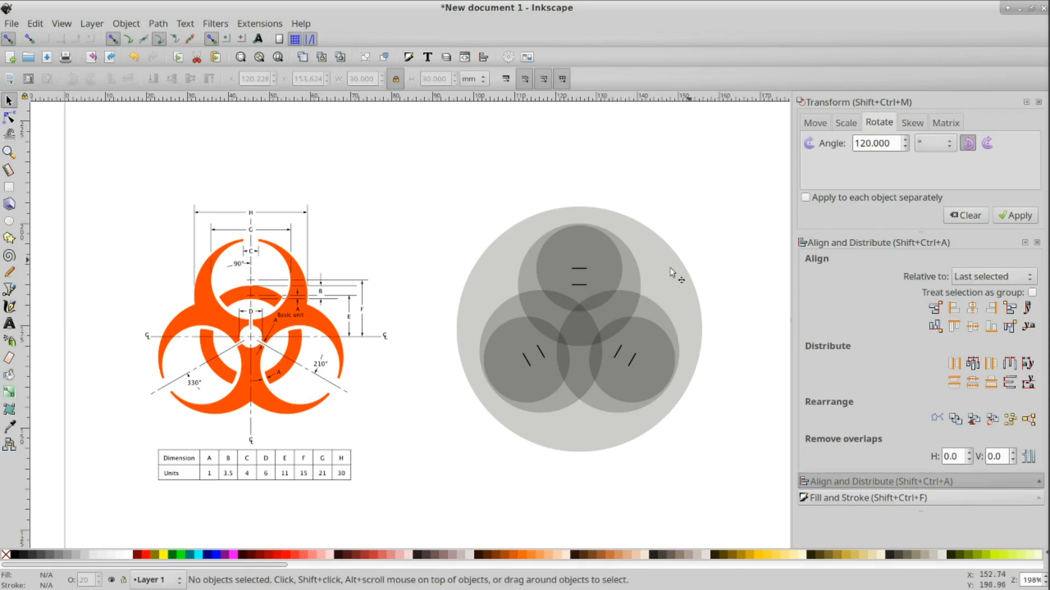
click(602, 273)
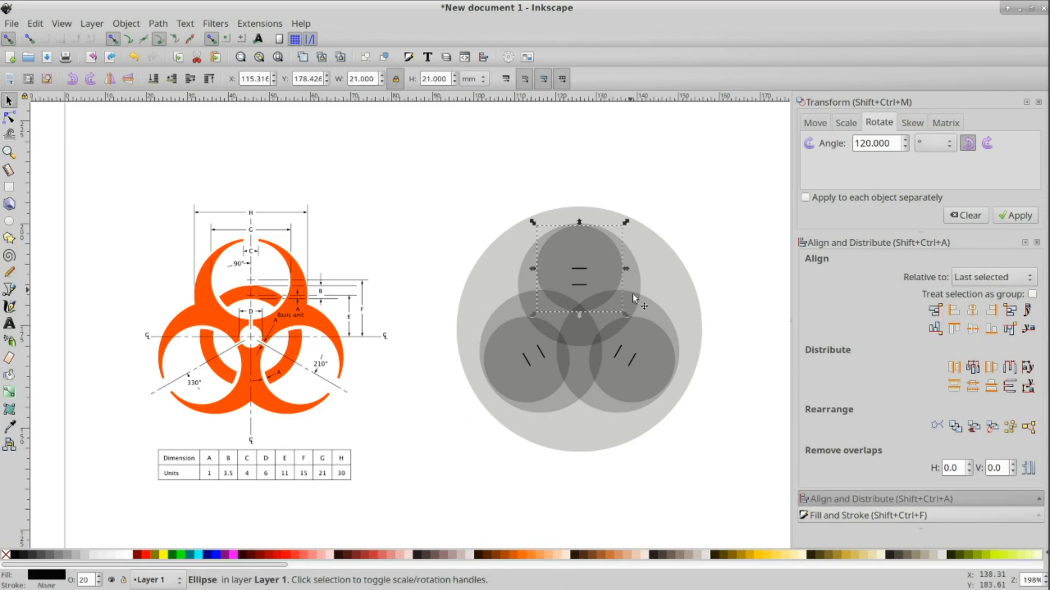
click(655, 311)
click(586, 250)
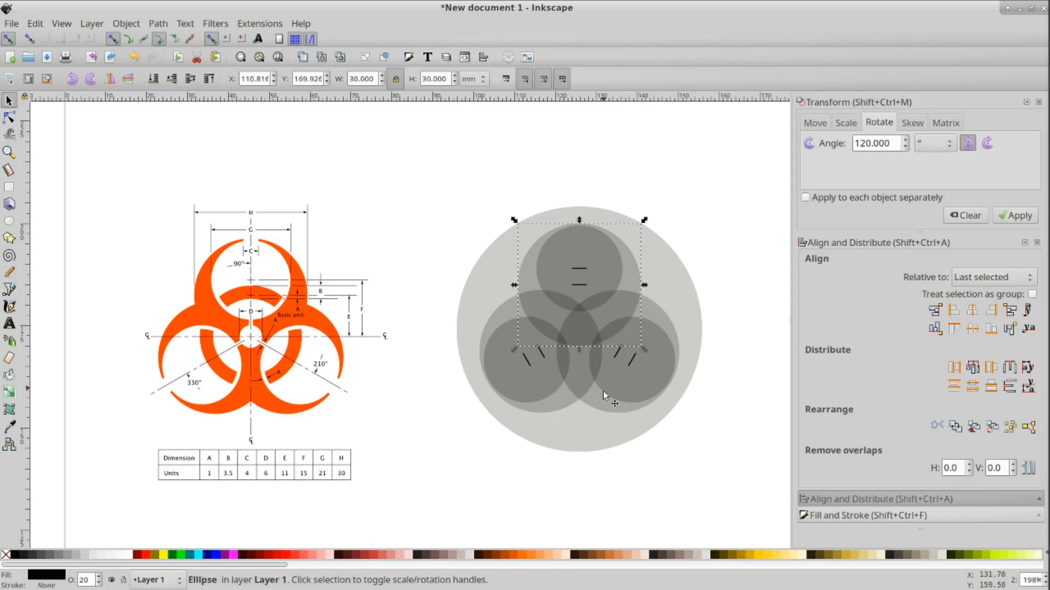
click(710, 301)
Step: Subtract the top 21 mm circle from the lower-left 30 mm circle with Difference
click(582, 244)
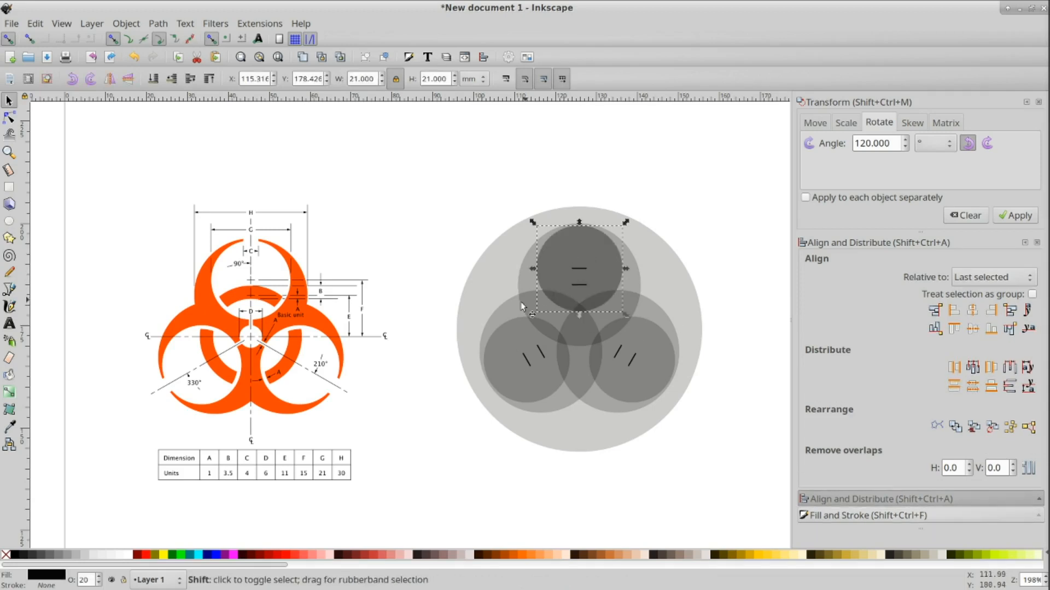
shift+click(506, 311)
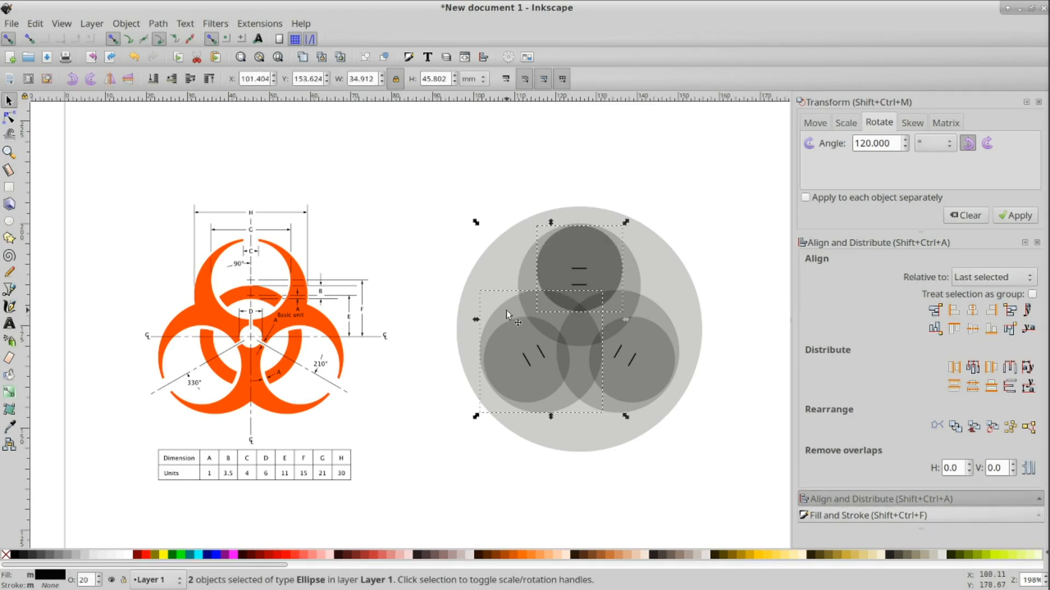
click(158, 24)
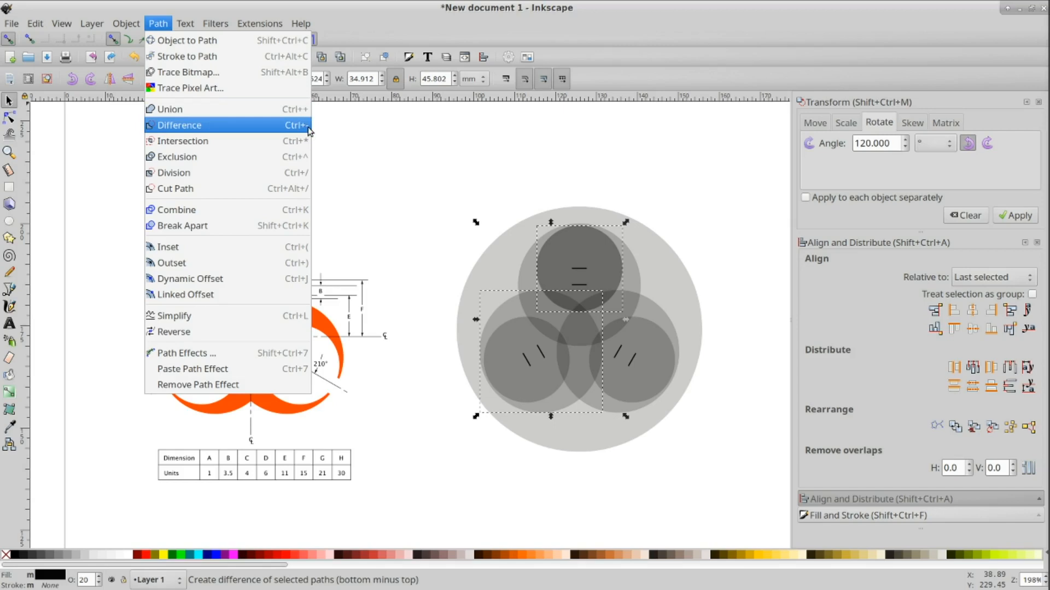
click(266, 130)
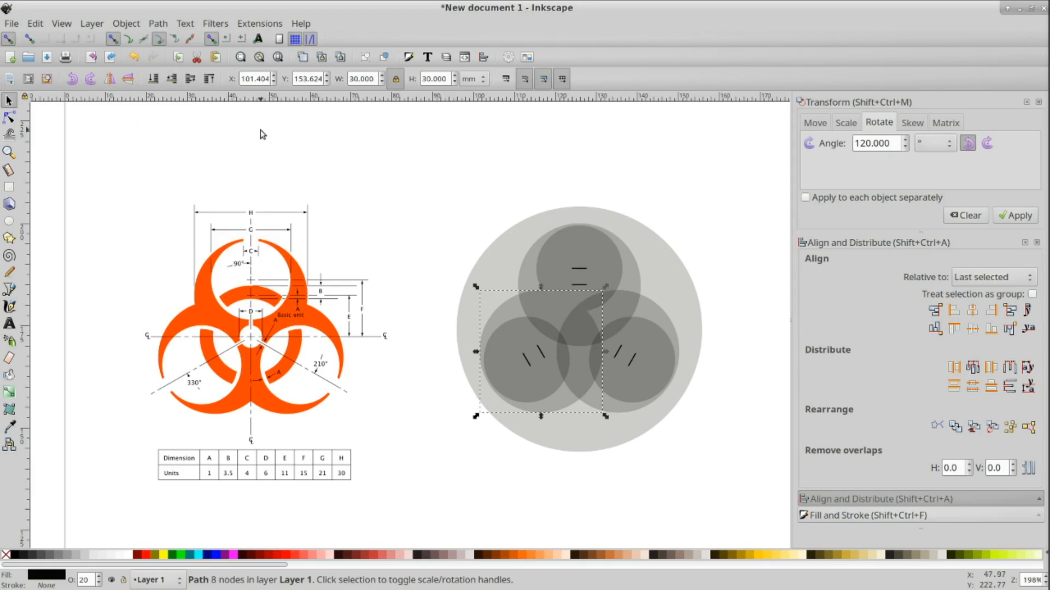
drag(510, 306, 428, 335)
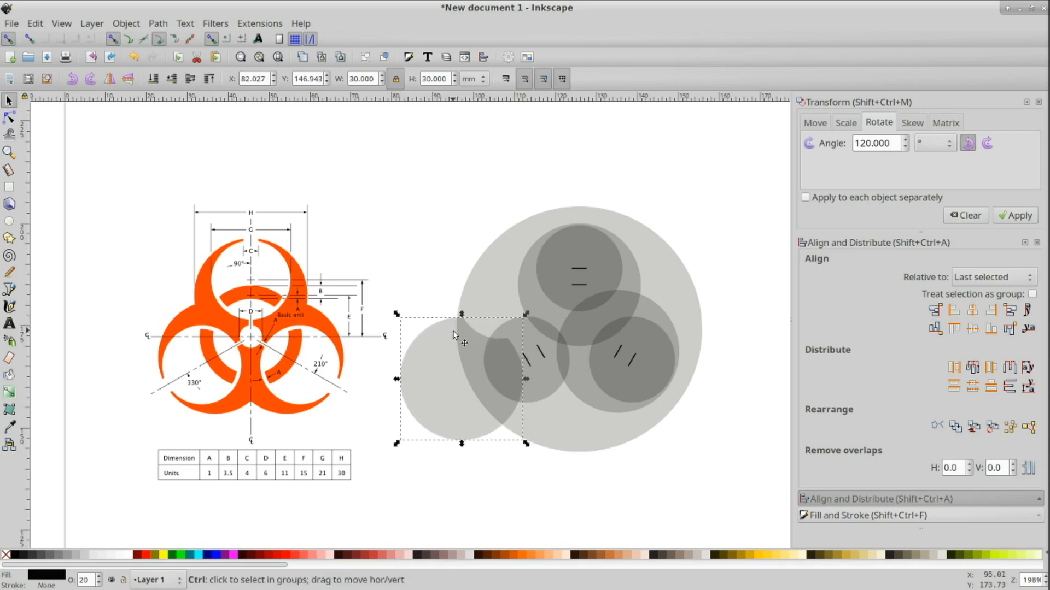
key(ctrl+z)
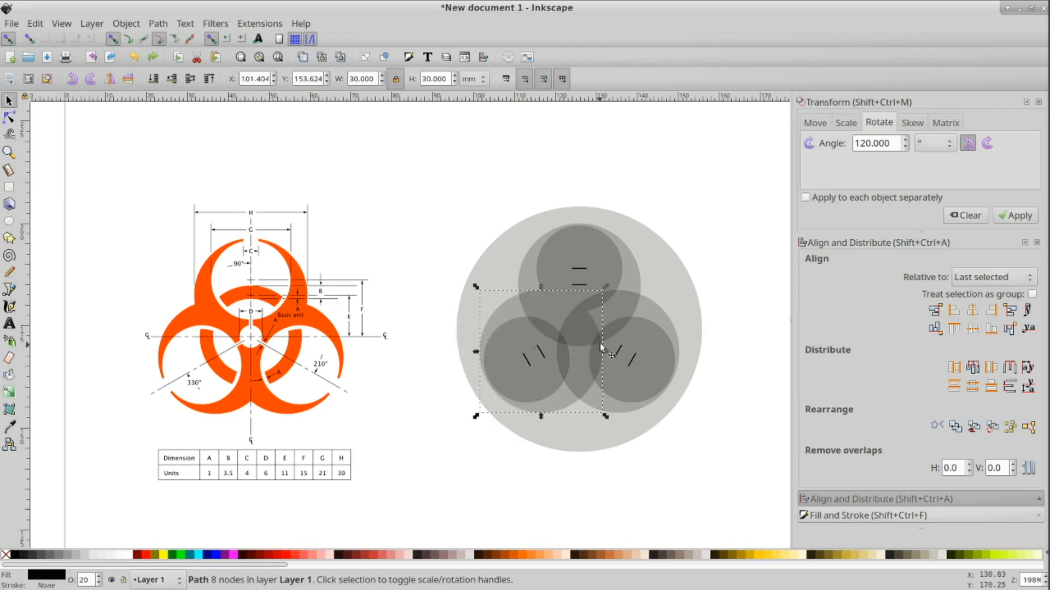
Step: Duplicate the top 21 mm circle and subtract the copy from the lower-right 30 mm circle
click(608, 265)
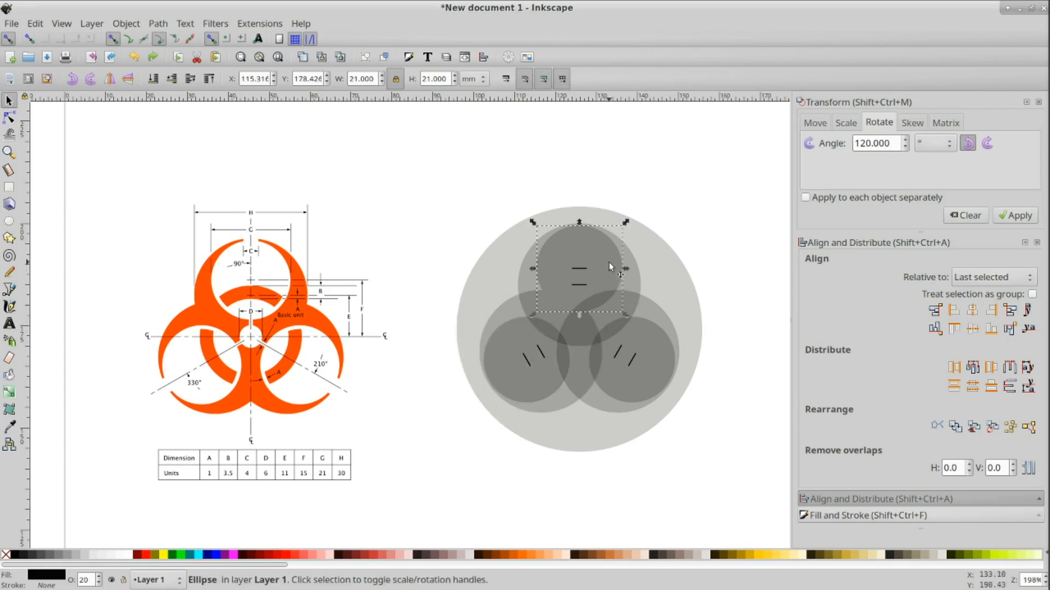
key(ctrl+d)
shift+click(658, 313)
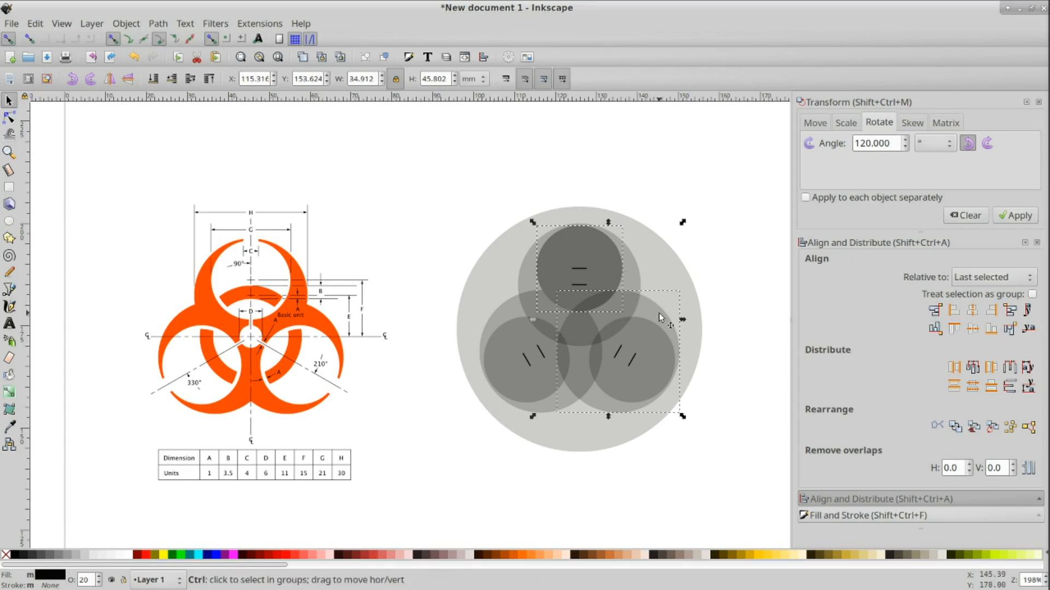
key(ctrl+minus)
drag(658, 313, 707, 347)
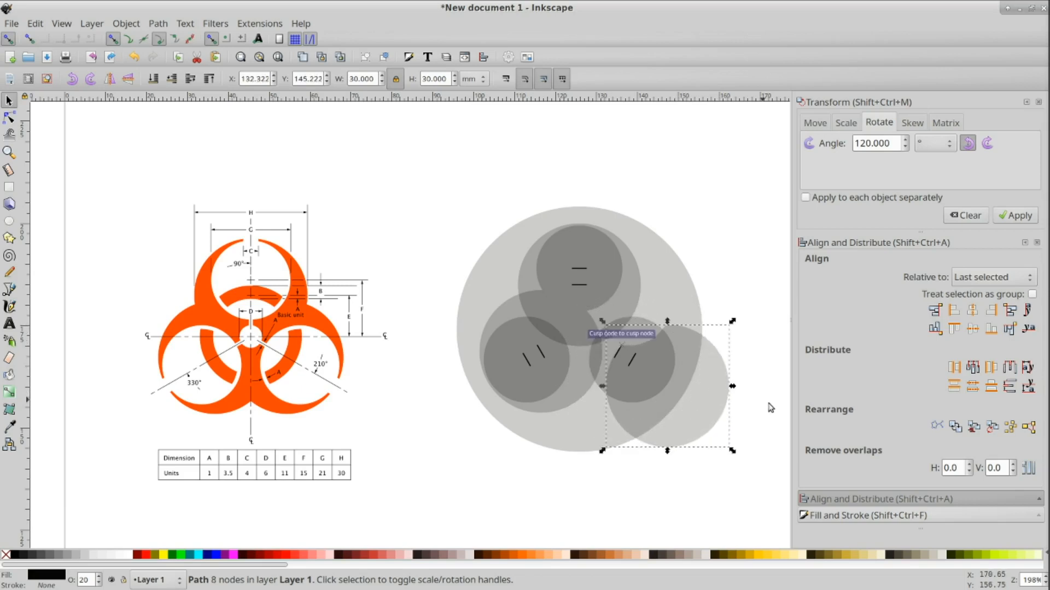
key(ctrl+z)
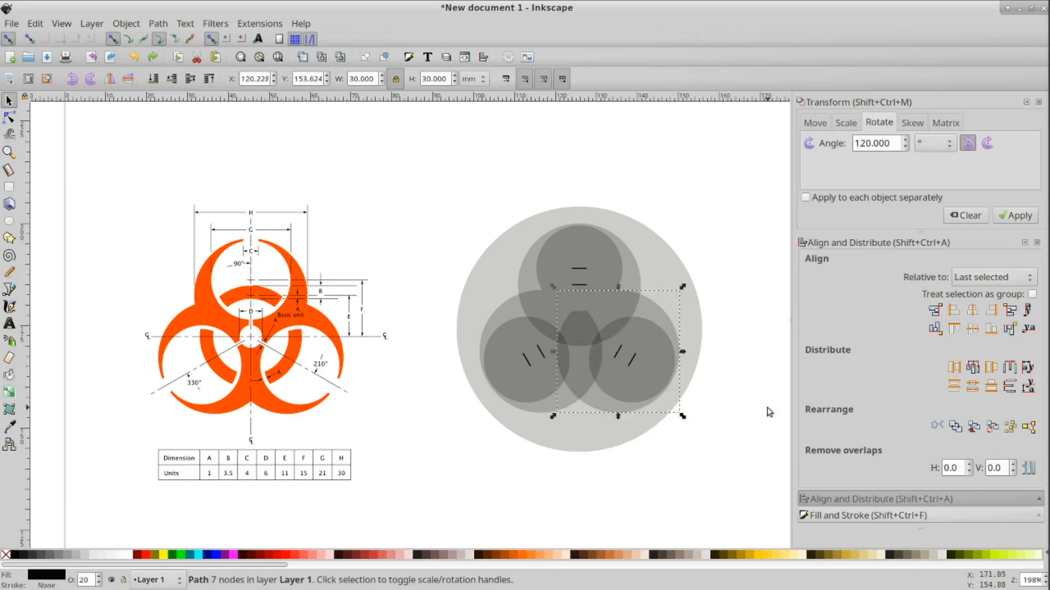
Step: Subtract the top 21 mm circle from the top 30 mm circle with Difference
click(600, 258)
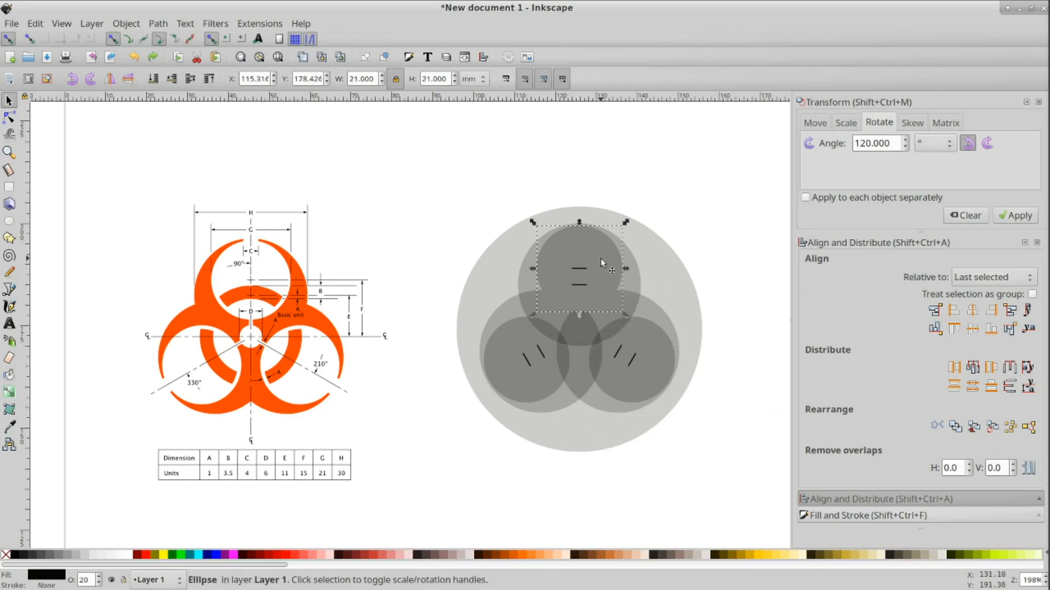
shift+click(634, 280)
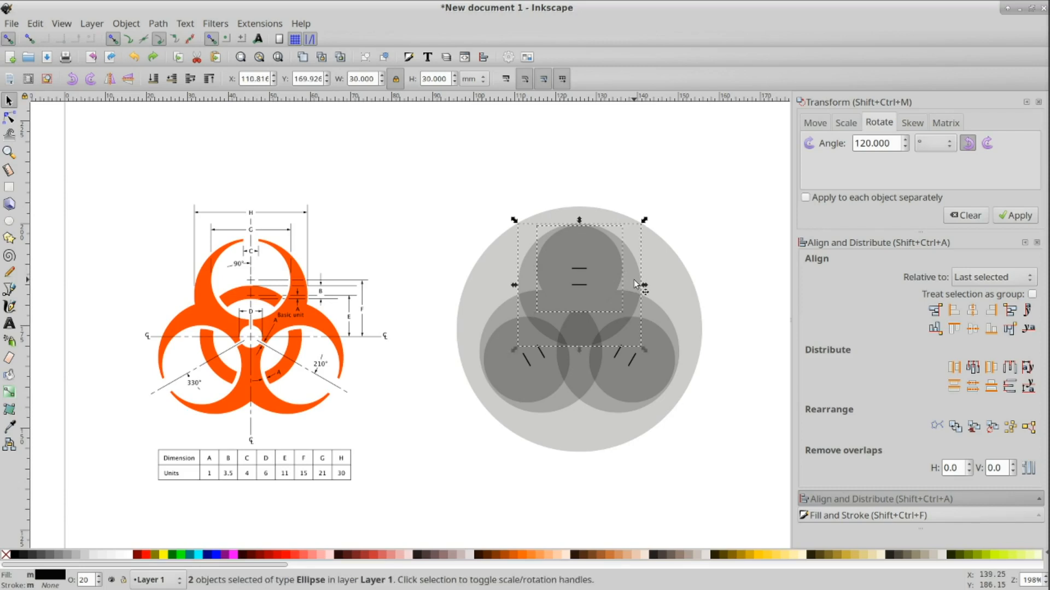
key(ctrl)
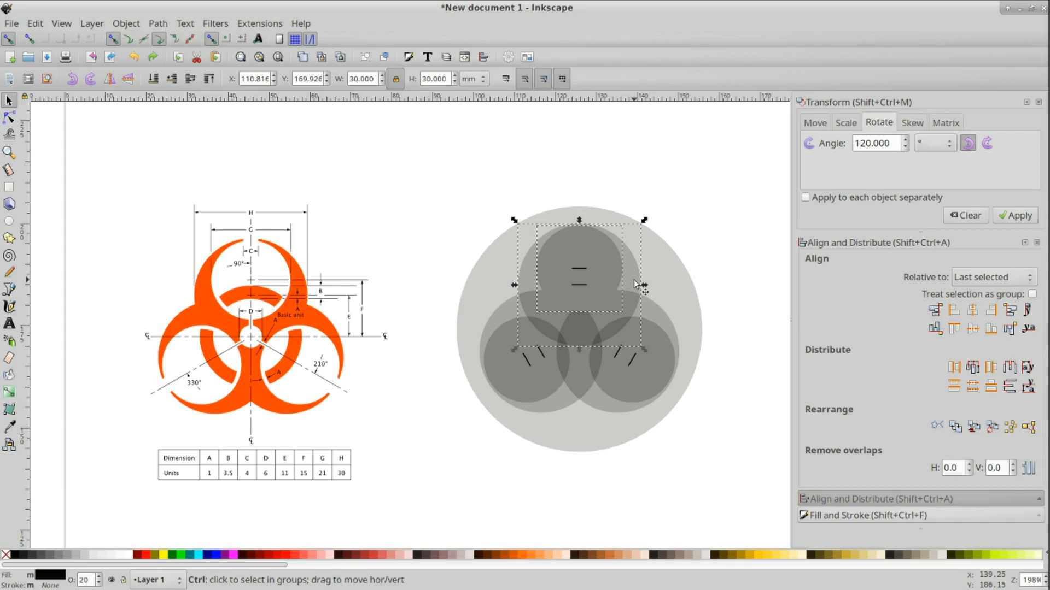
key(ctrl+minus)
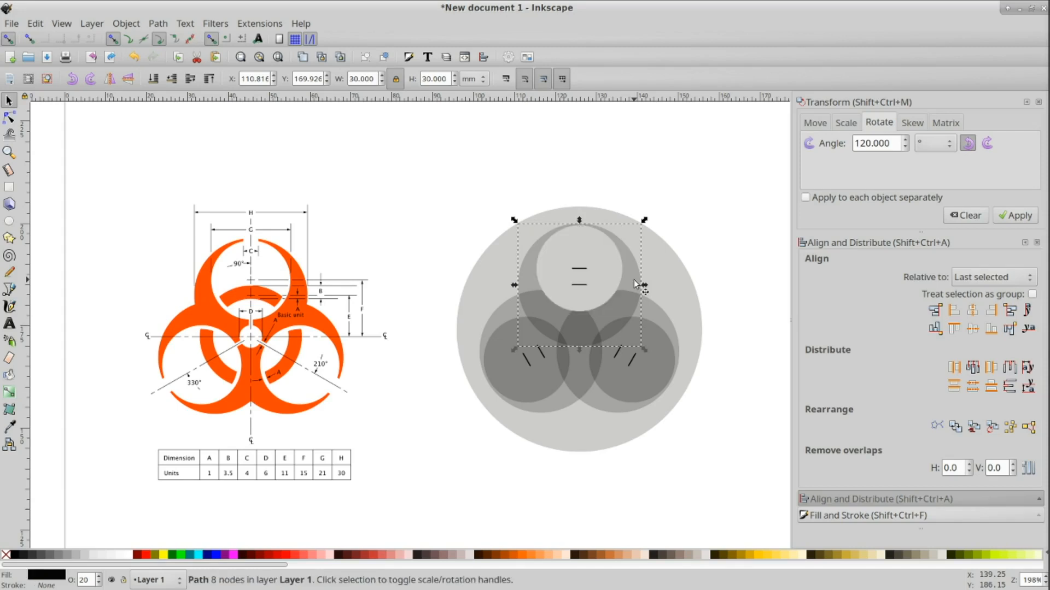
click(717, 257)
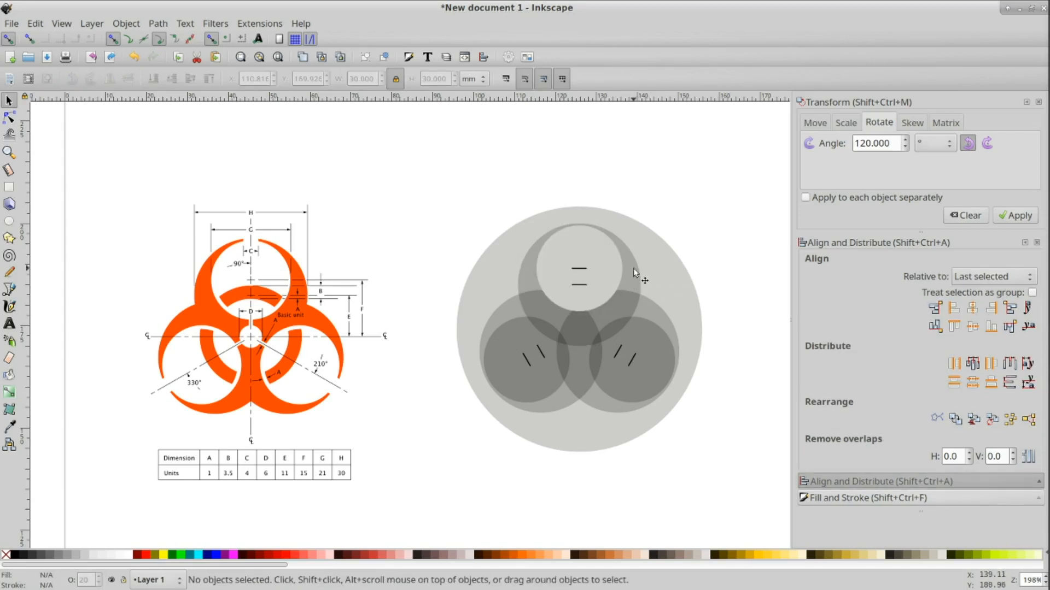
drag(634, 269, 727, 209)
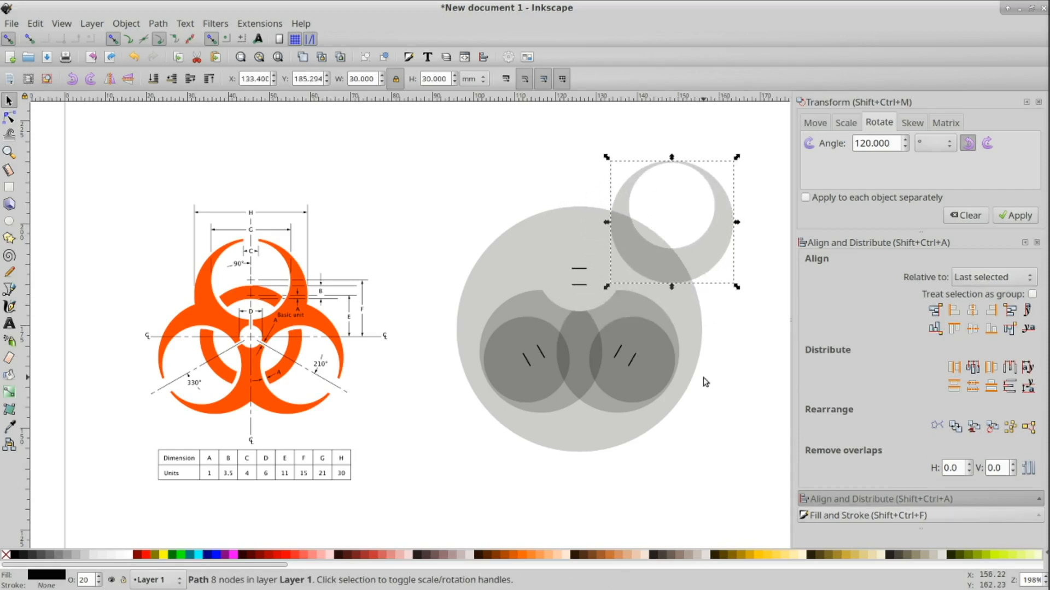
key(ctrl+z)
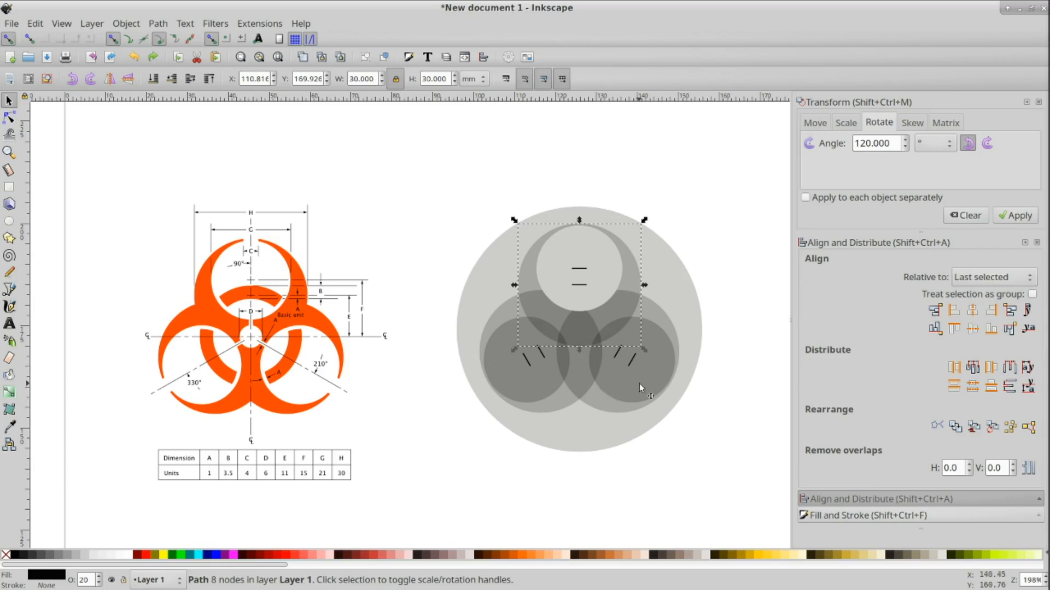
Step: Duplicate the lower-left 21 mm circle and subtract the copy from the lower-right 30 mm circle with Difference
click(504, 375)
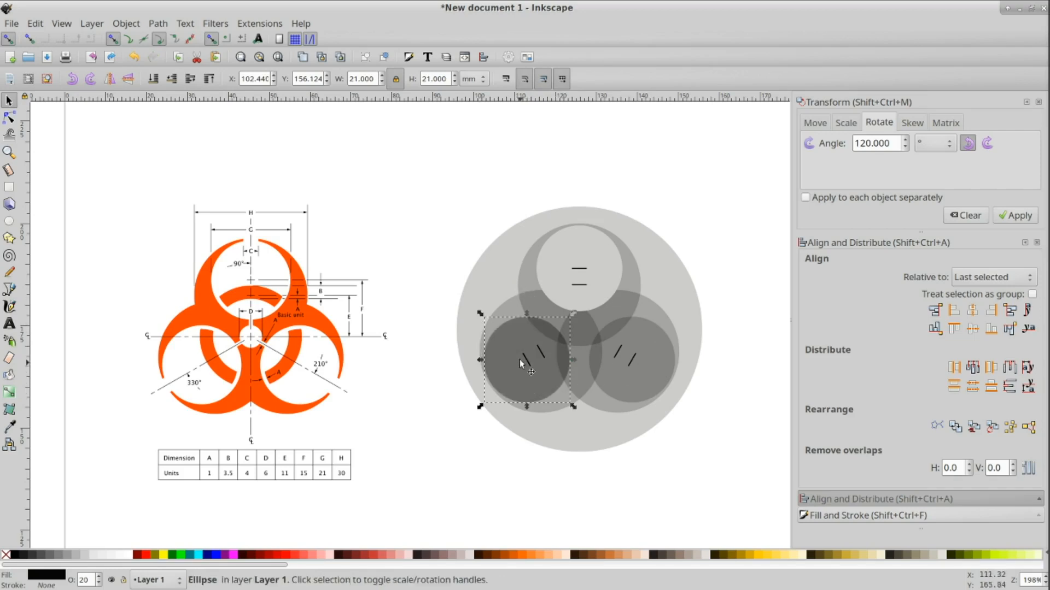
shift+click(526, 278)
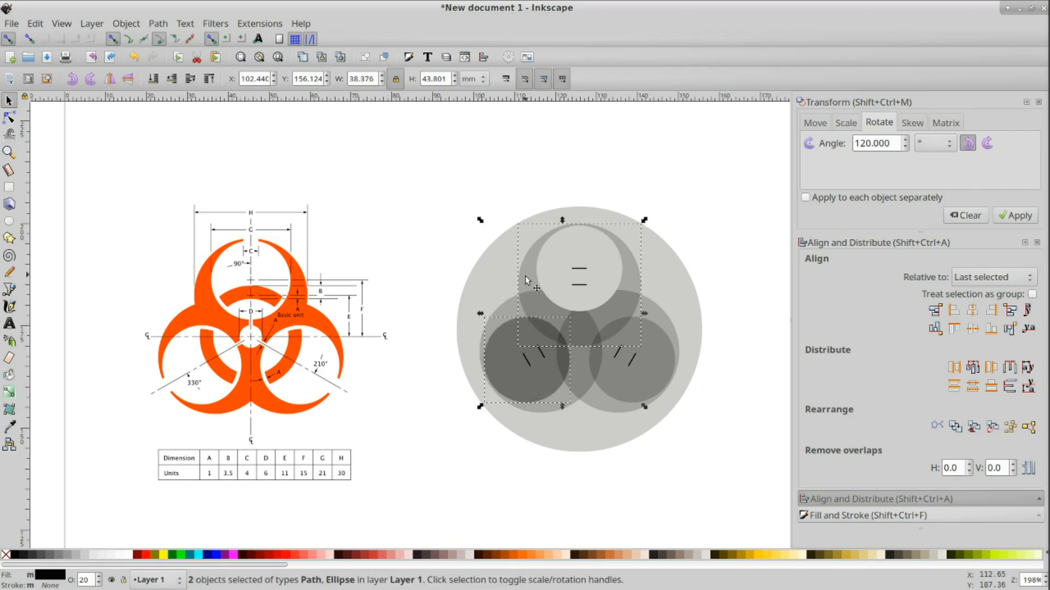
ctrl+click(525, 276)
click(517, 386)
key(ctrl+d)
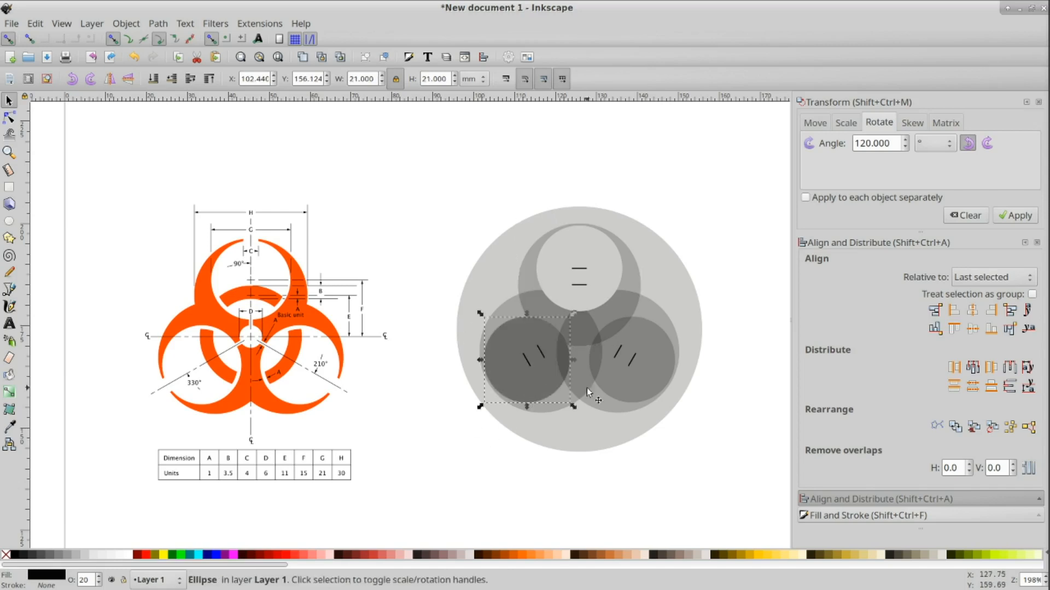
shift+click(602, 403)
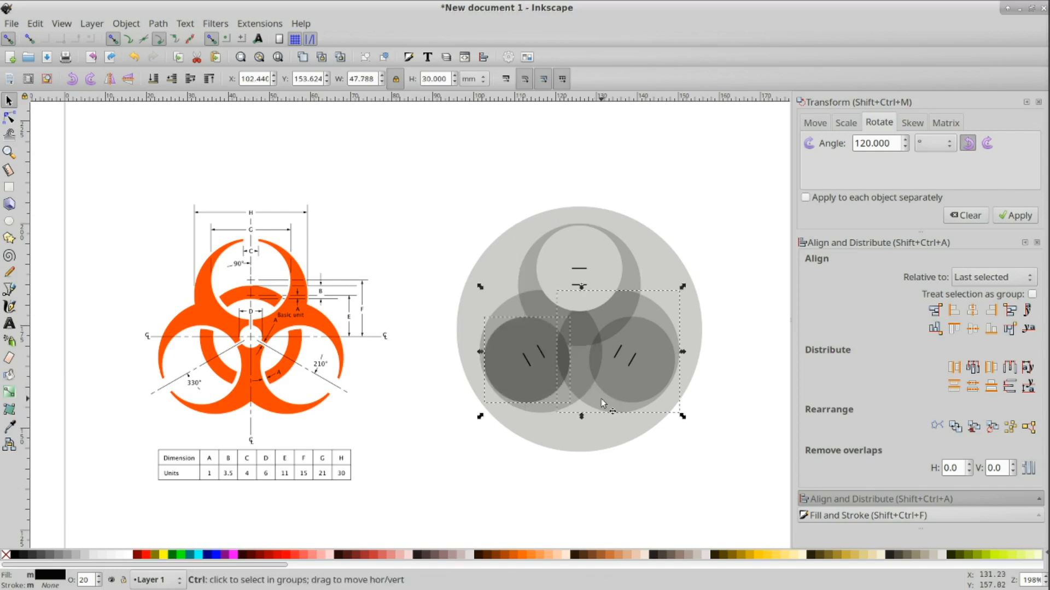
key(ctrl+minus)
Step: Subtract the lower-left 21 mm circle from the lower-left 30 mm circle with Difference
click(510, 382)
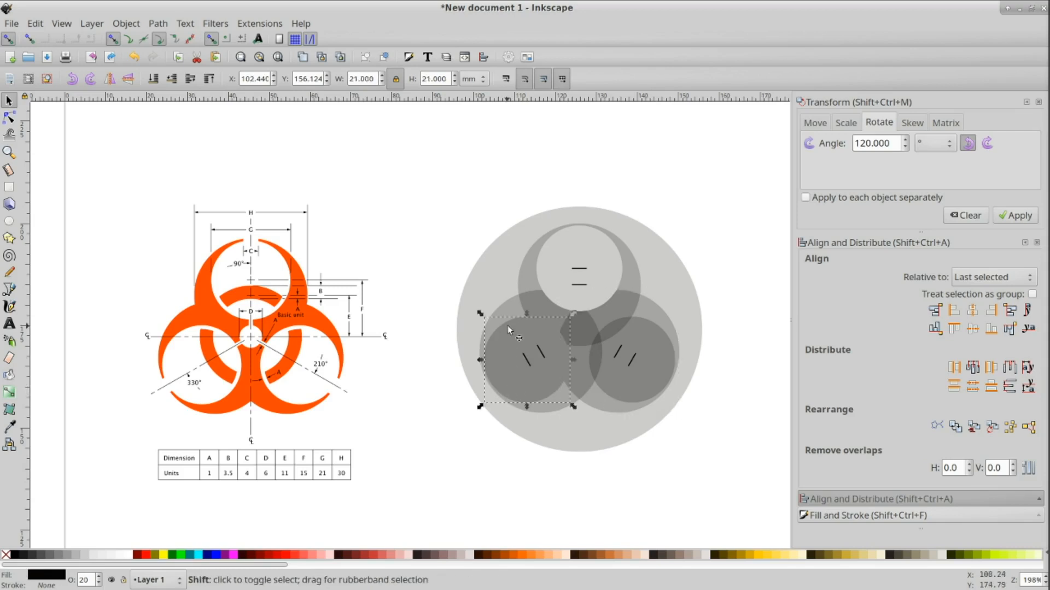
shift+click(513, 303)
key(ctrl+minus)
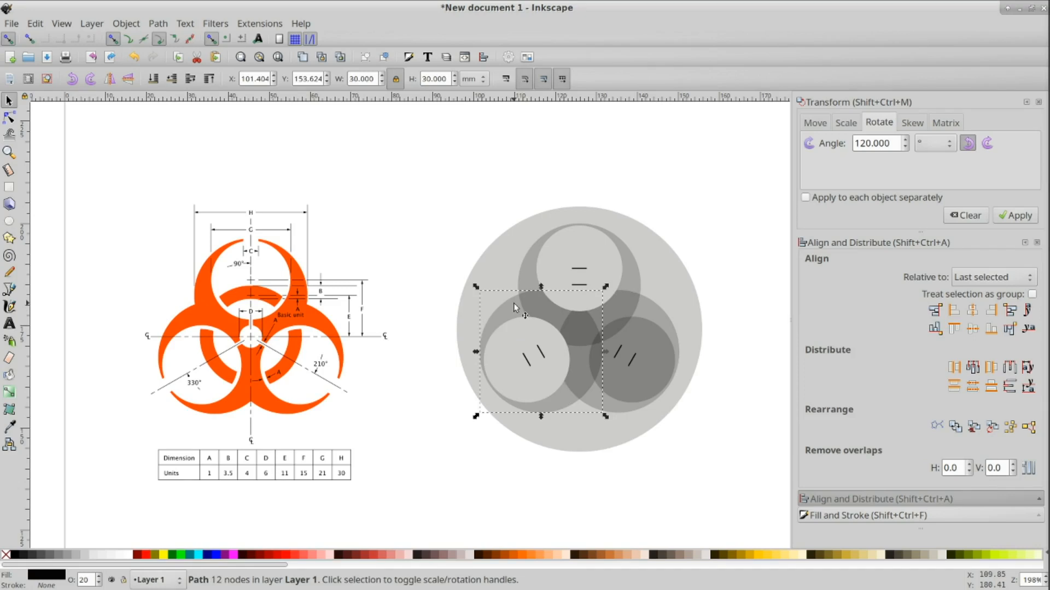
drag(629, 264, 683, 208)
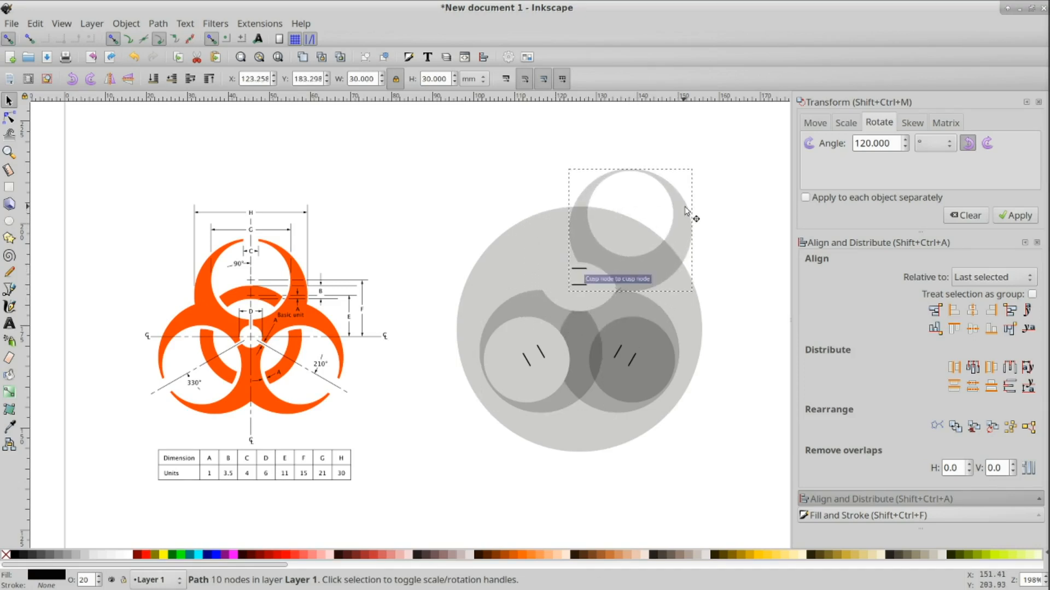
key(ctrl+z)
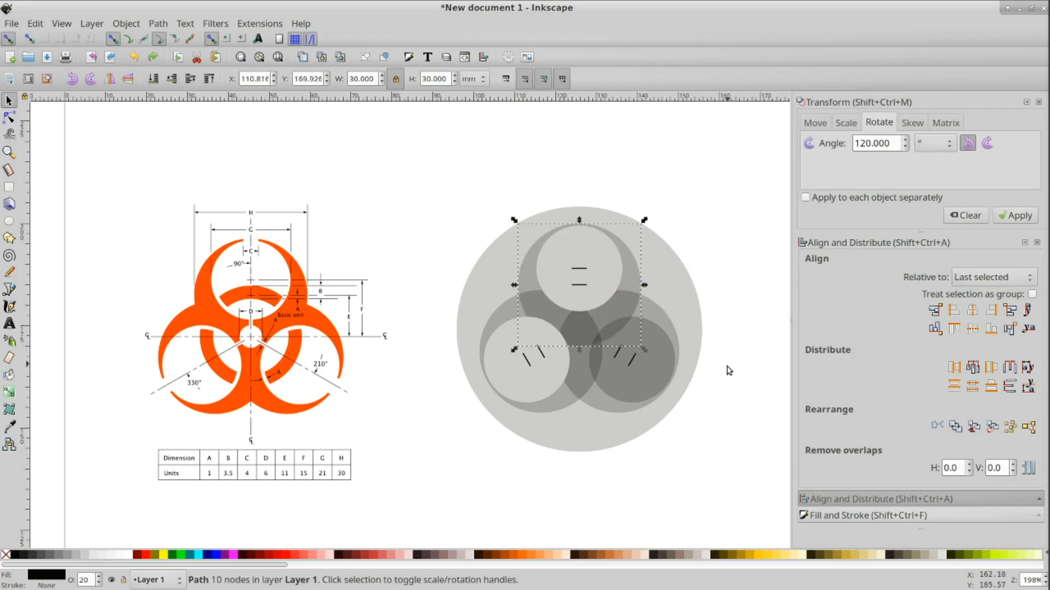
Step: Duplicate the lower-right 21 mm circle and subtract the copy from the top 30 mm ring shape
ctrl+click(654, 376)
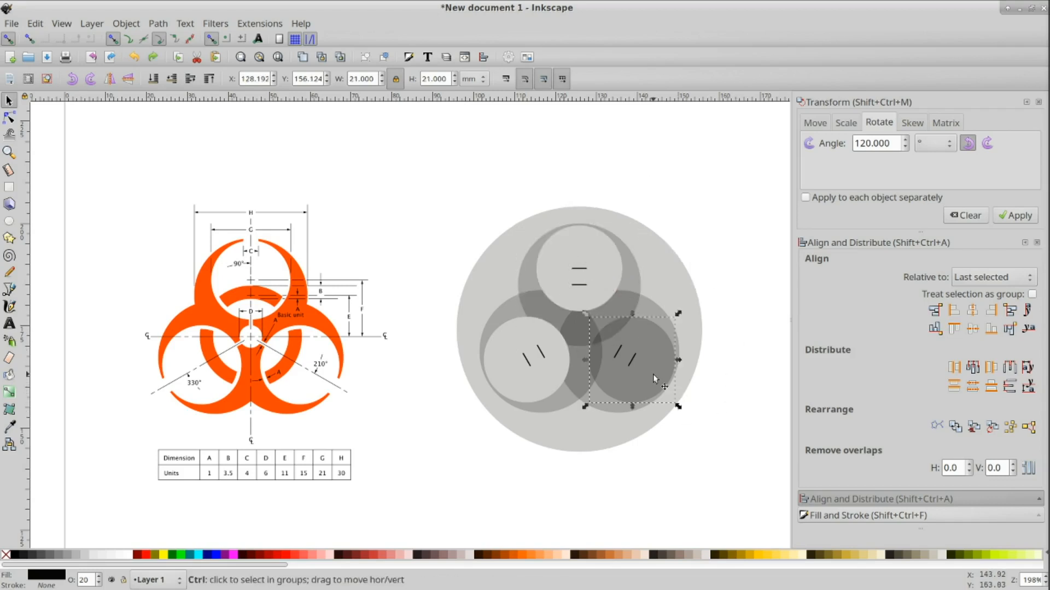
key(ctrl+d)
shift+click(629, 284)
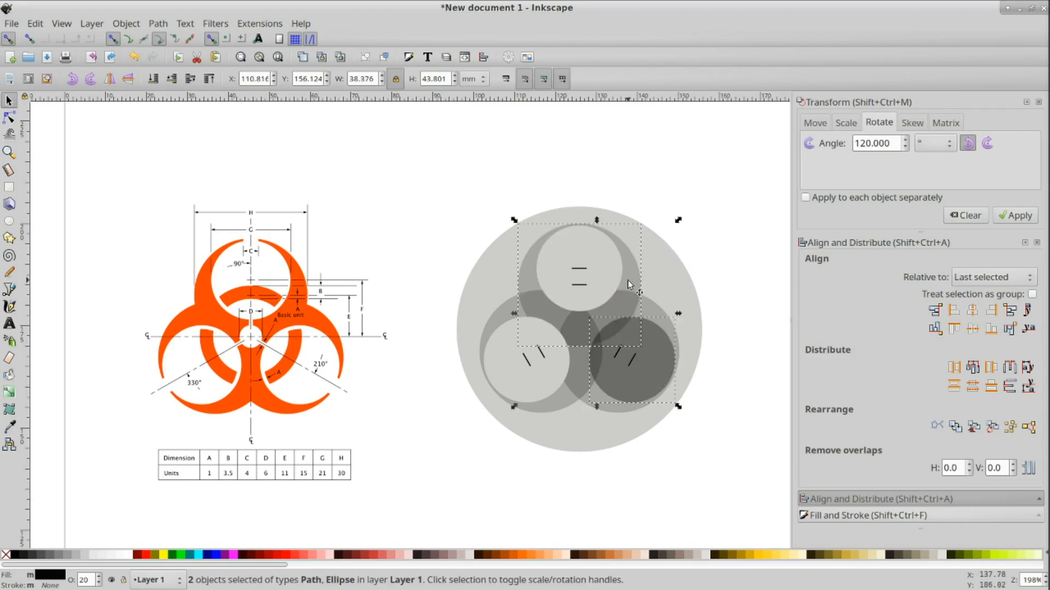
key(ctrl+minus)
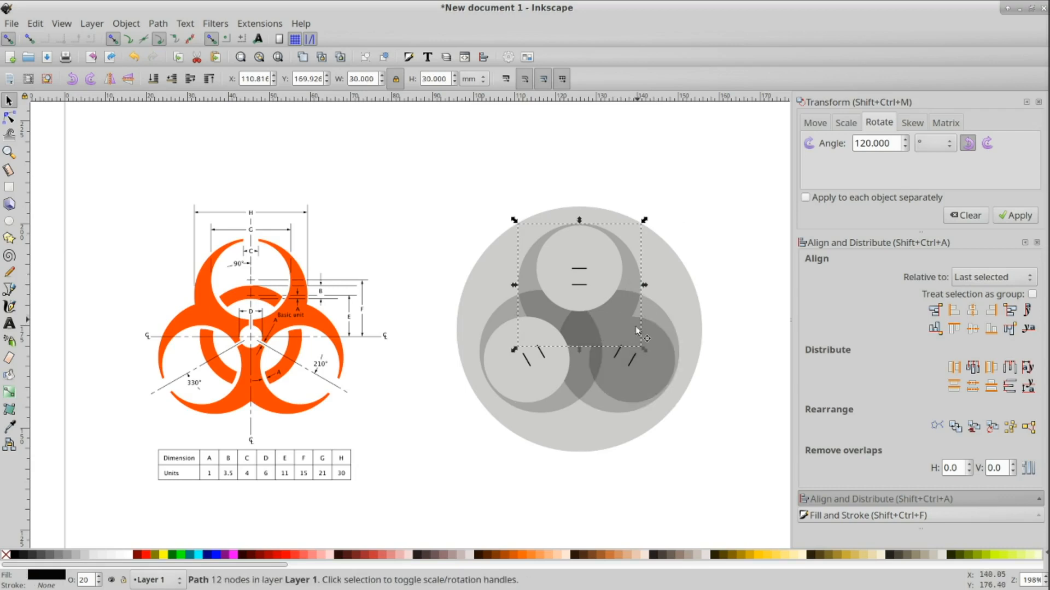
Step: Subtract the lower-right 21 mm circle from the lower-left ring shape with Difference
click(634, 375)
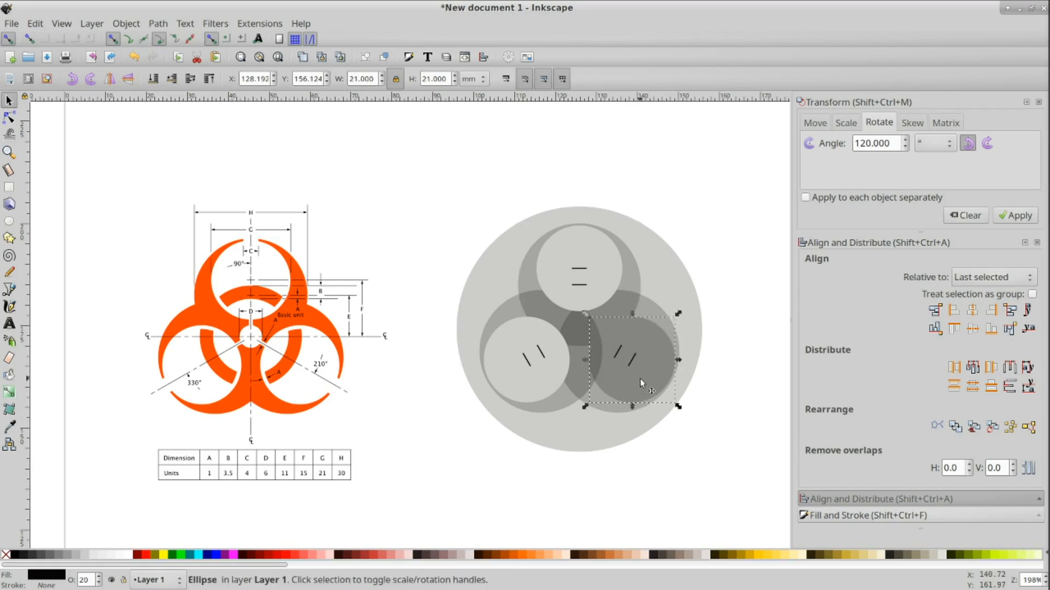
shift+click(560, 402)
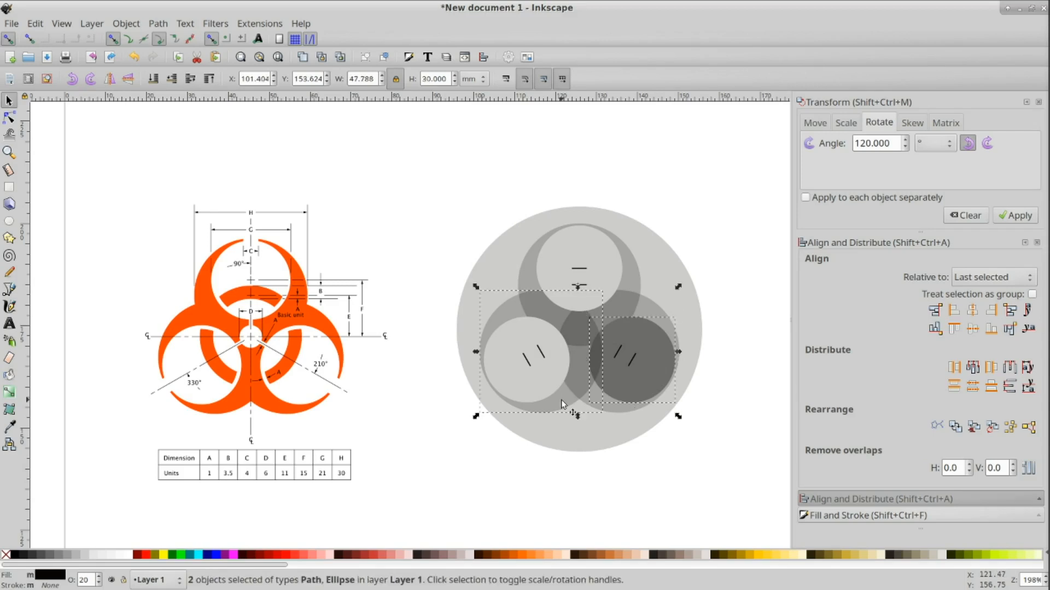
key(ctrl+minus)
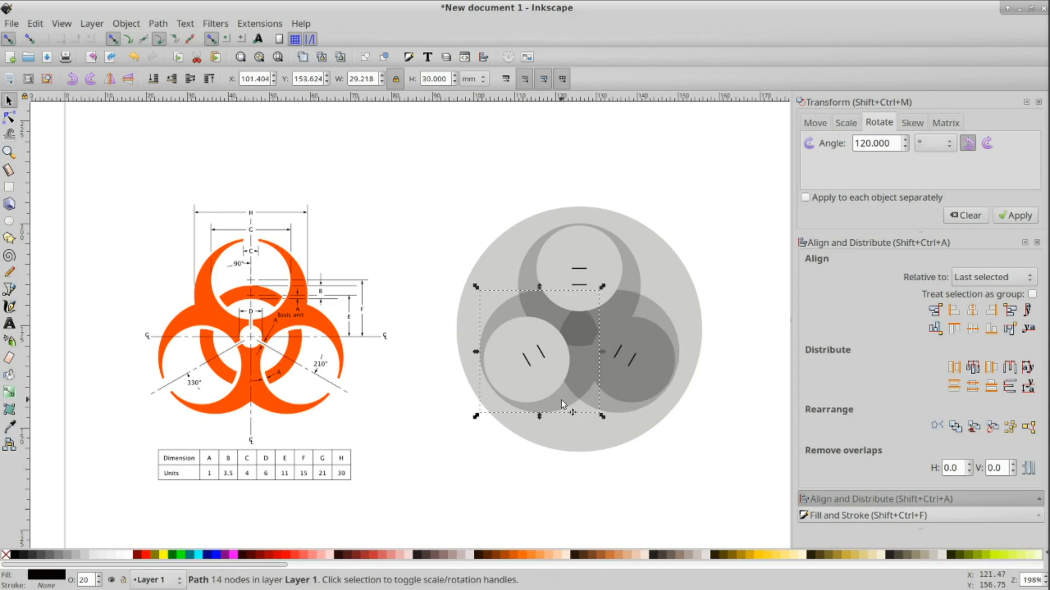
Step: Subtract the lower-right 21 mm circle from the lower-right 30 mm circle with Difference, removing the spare copy
click(643, 392)
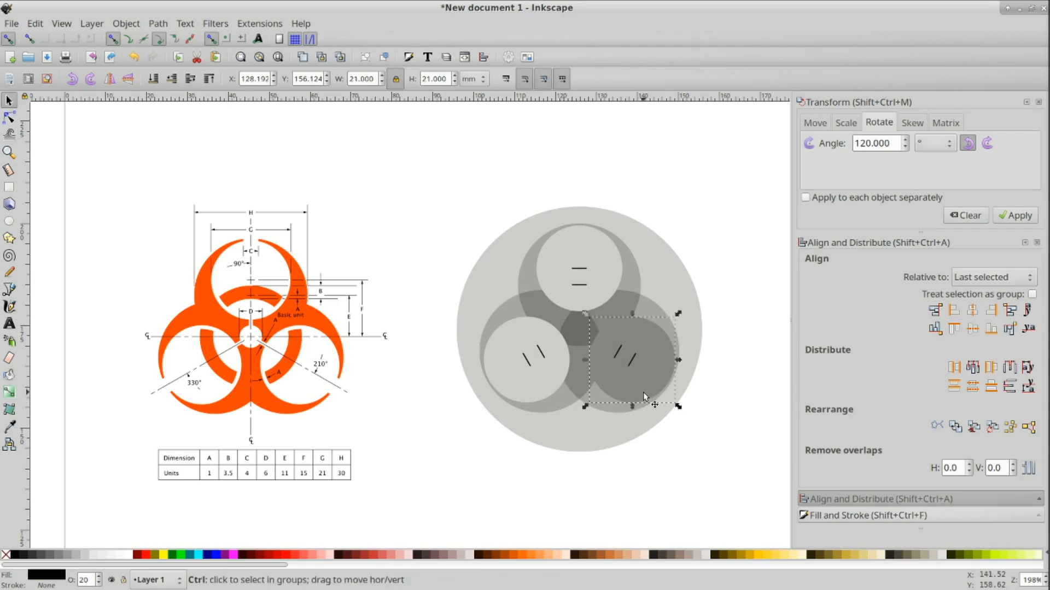
key(ctrl+d)
click(613, 409)
click(620, 390)
key(Delete)
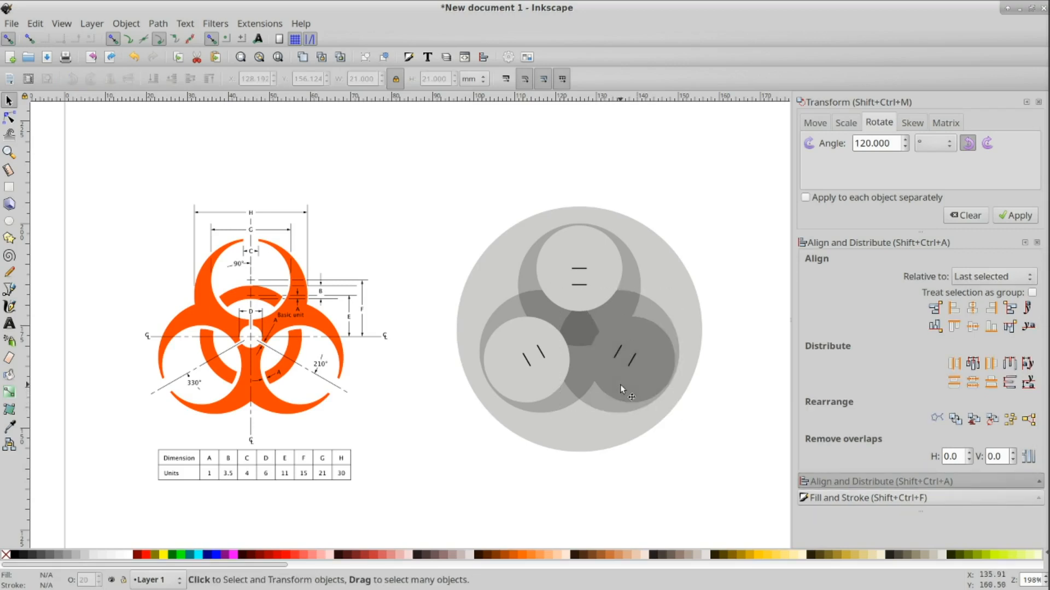
click(631, 382)
shift+click(610, 414)
key(ctrl+minus)
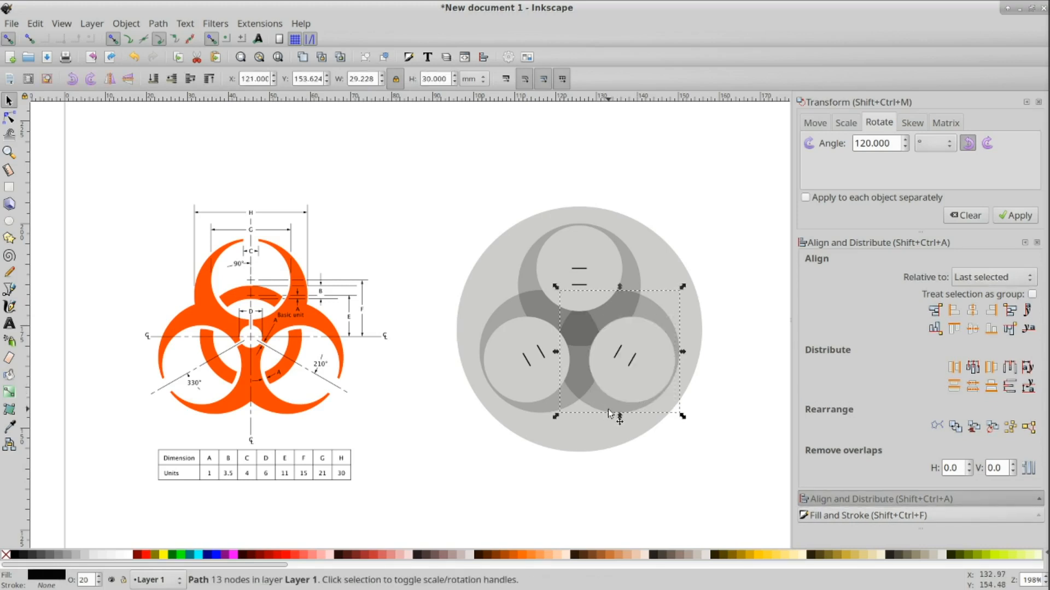
click(668, 451)
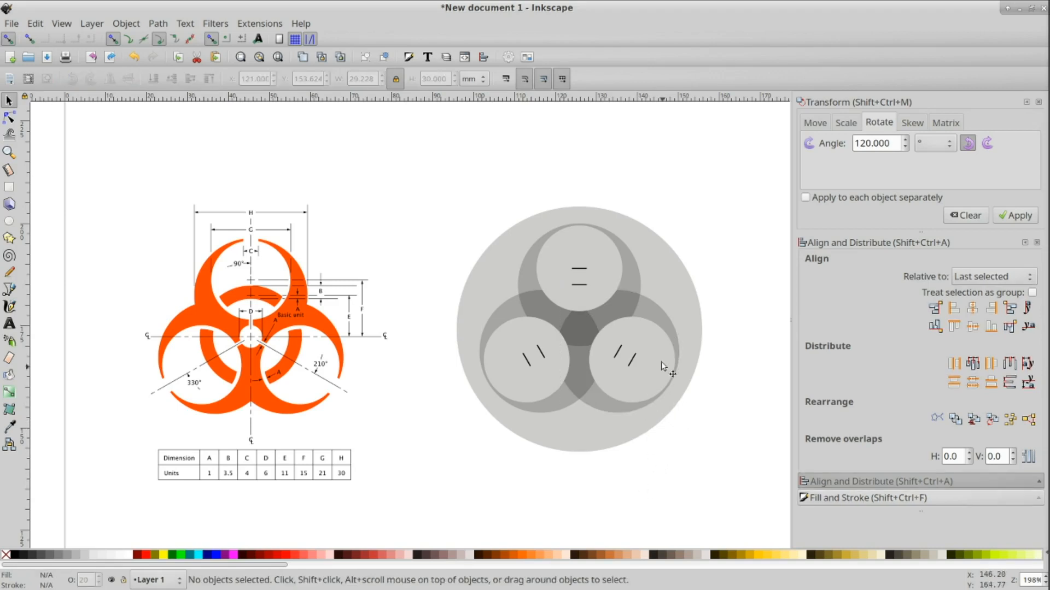
drag(648, 310, 708, 385)
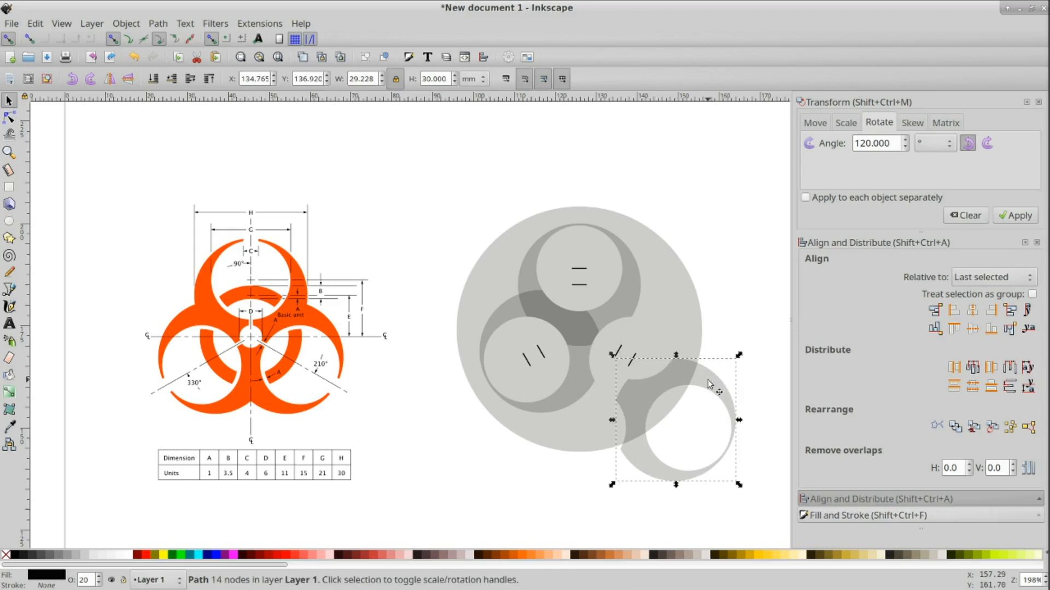
key(ctrl)
key(ctrl+z)
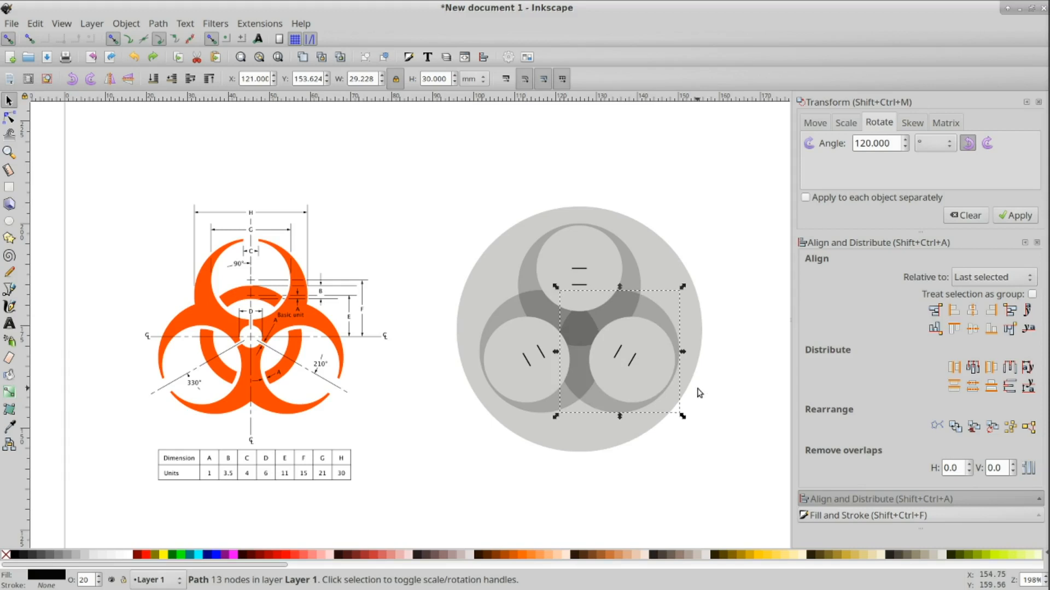
click(748, 436)
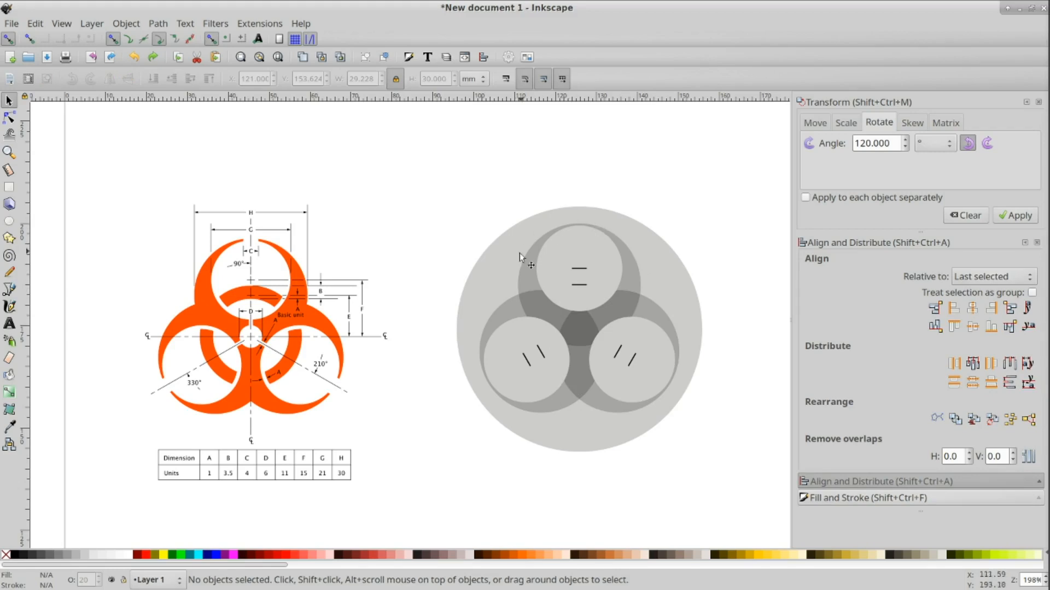
drag(598, 394, 611, 428)
key(ctrl+z)
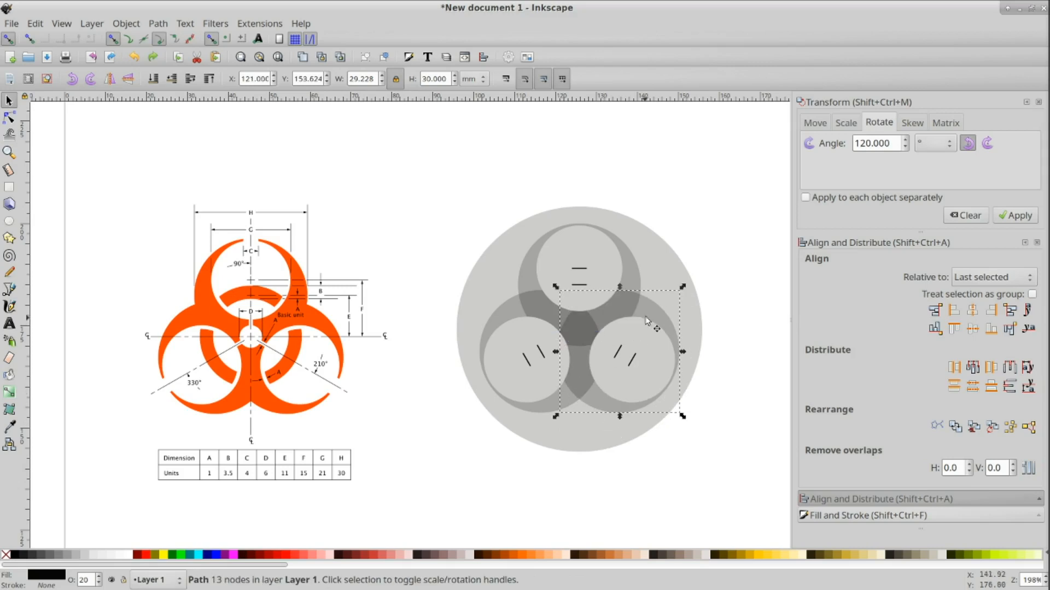
Step: Select the three ring shapes and merge them into one shape with Union
key(shift)
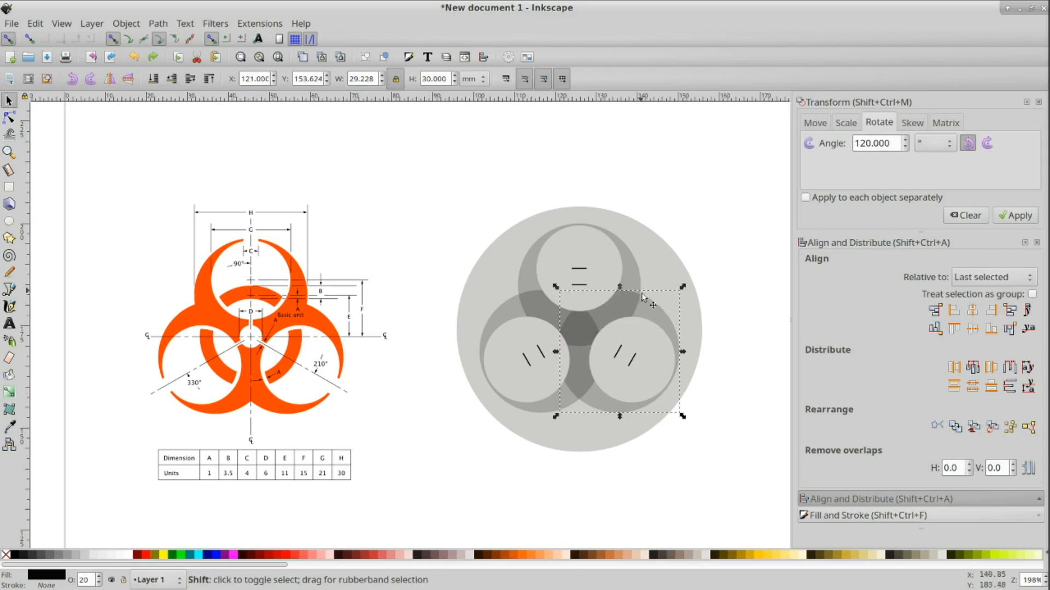
shift+click(631, 276)
shift+click(493, 326)
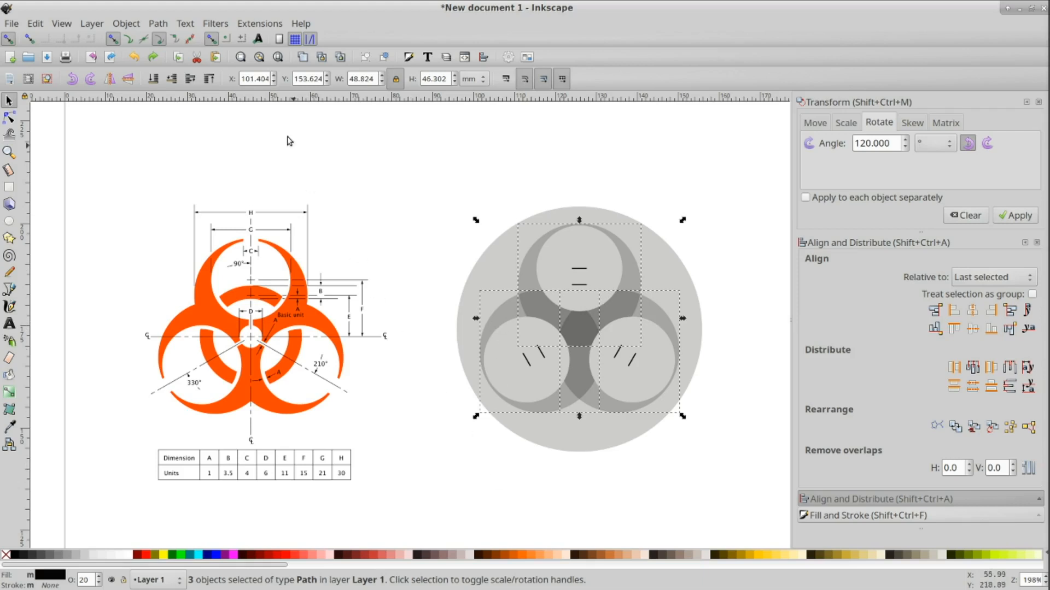
click(158, 24)
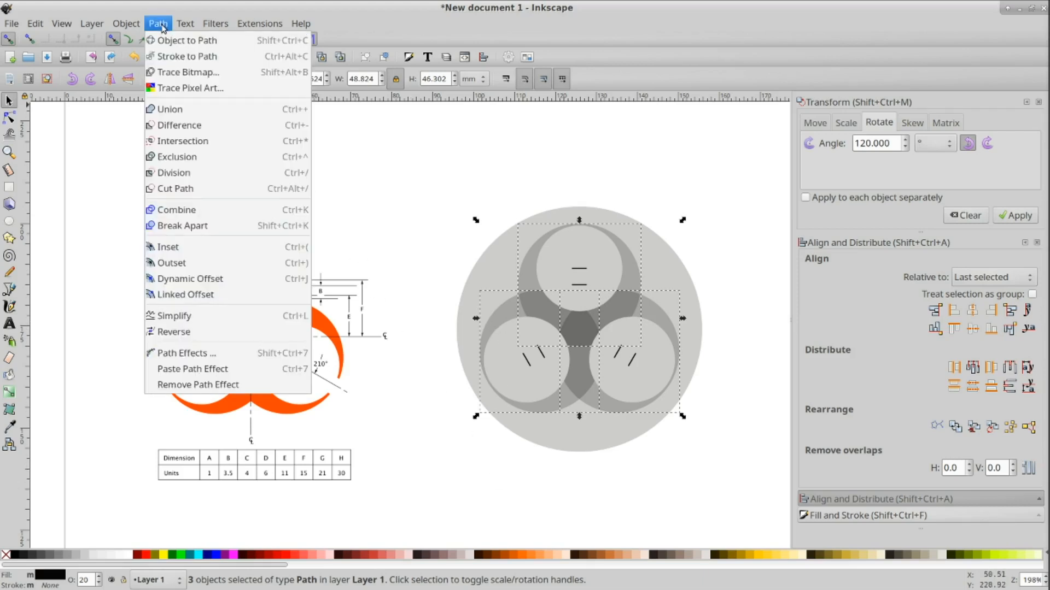
click(181, 109)
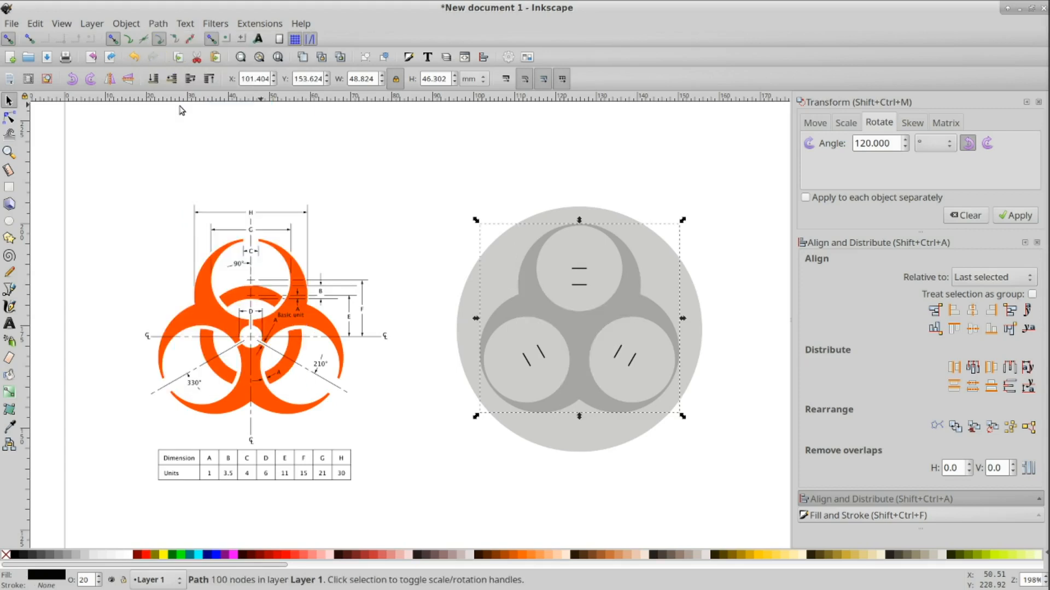
click(751, 363)
mouse_move(580, 339)
mouse_down()
mouse_move(608, 331)
mouse_move(613, 318)
mouse_move(581, 332)
mouse_up()
click(499, 512)
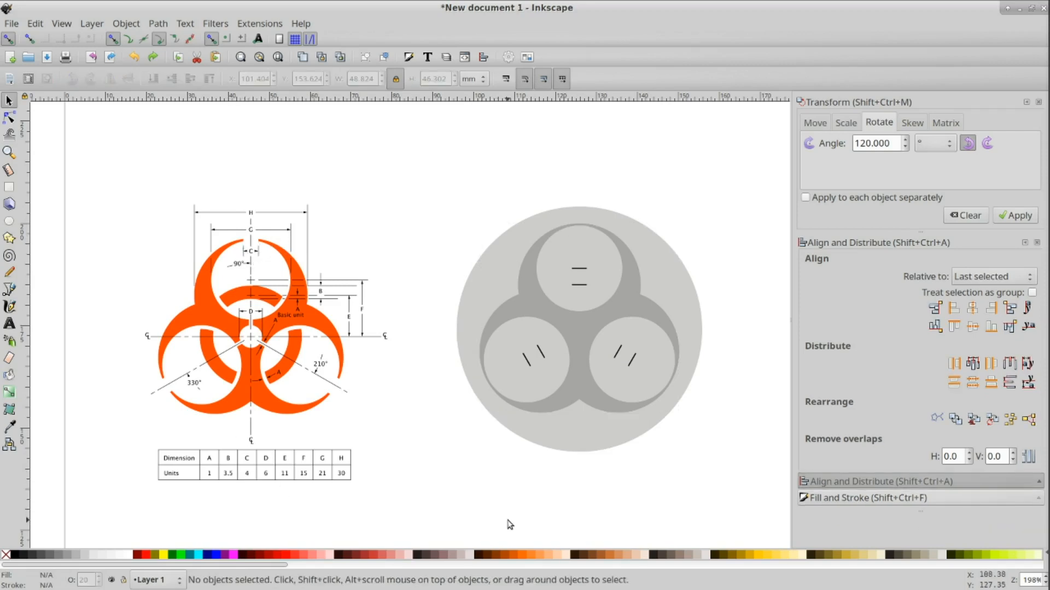
Step: Draw a vertical line about 78 mm long beside the symbol with the Pen tool
click(10, 289)
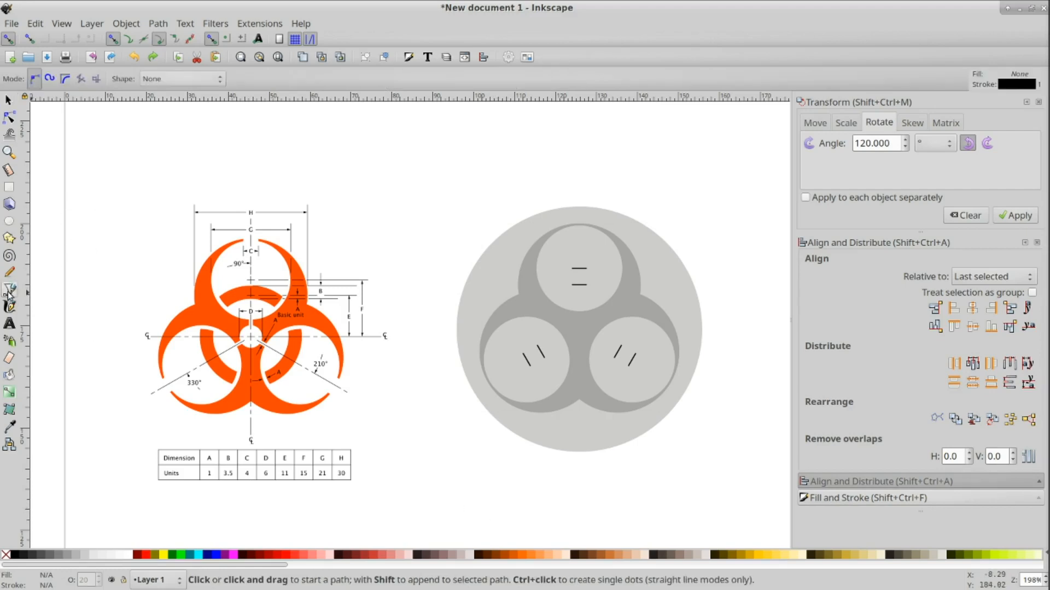
click(419, 175)
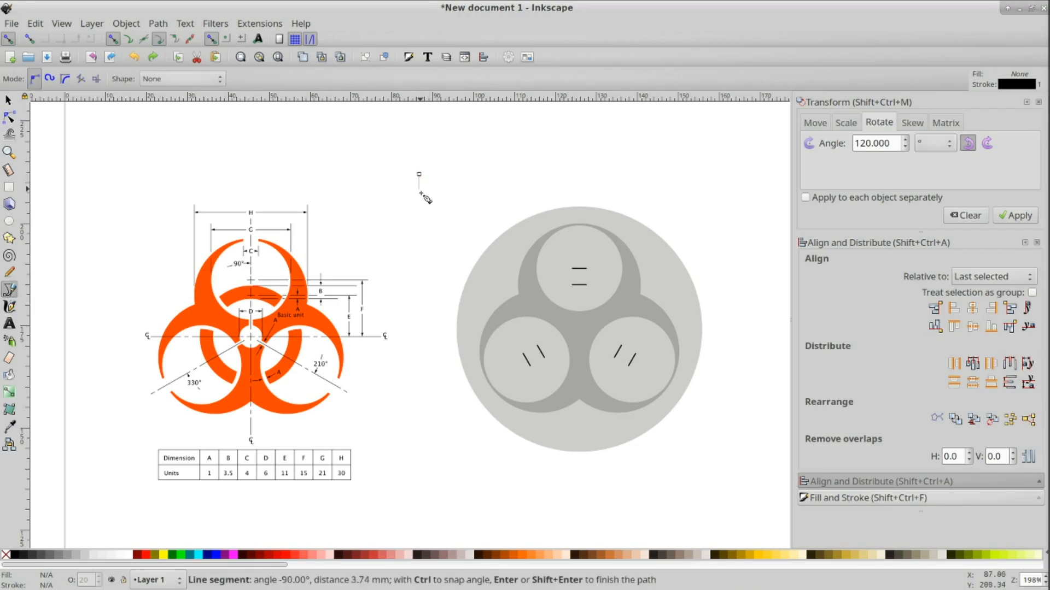
double_click(420, 495)
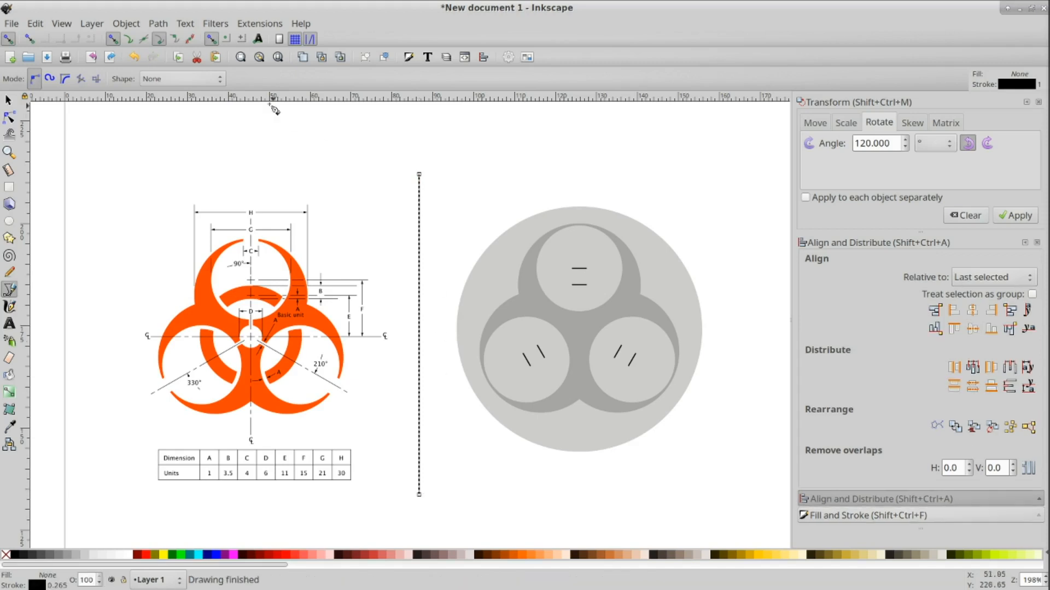
click(8, 101)
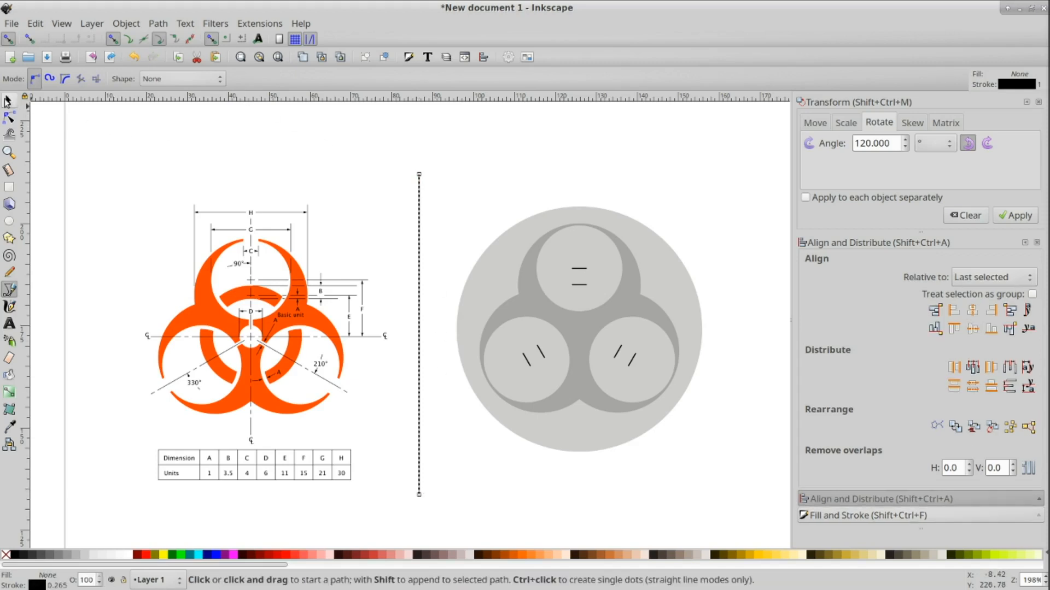
Step: Center the vertical line on the large background circle both horizontally and vertically
shift+click(673, 277)
click(972, 310)
click(975, 327)
click(753, 274)
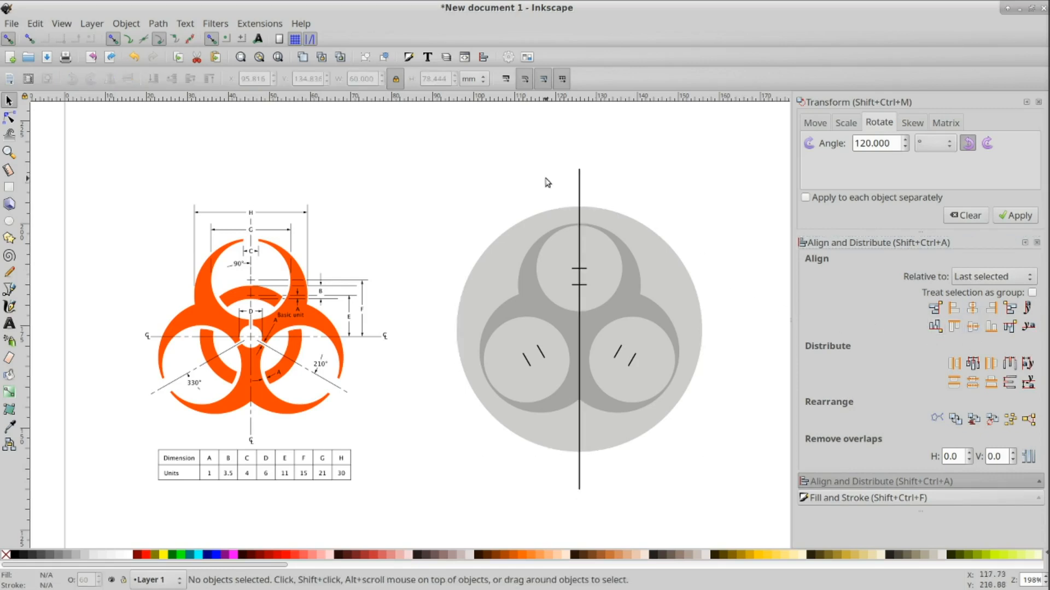
Step: Try to drag the vertical line's top endpoint sideways with the Node tool, undoing the move
click(580, 186)
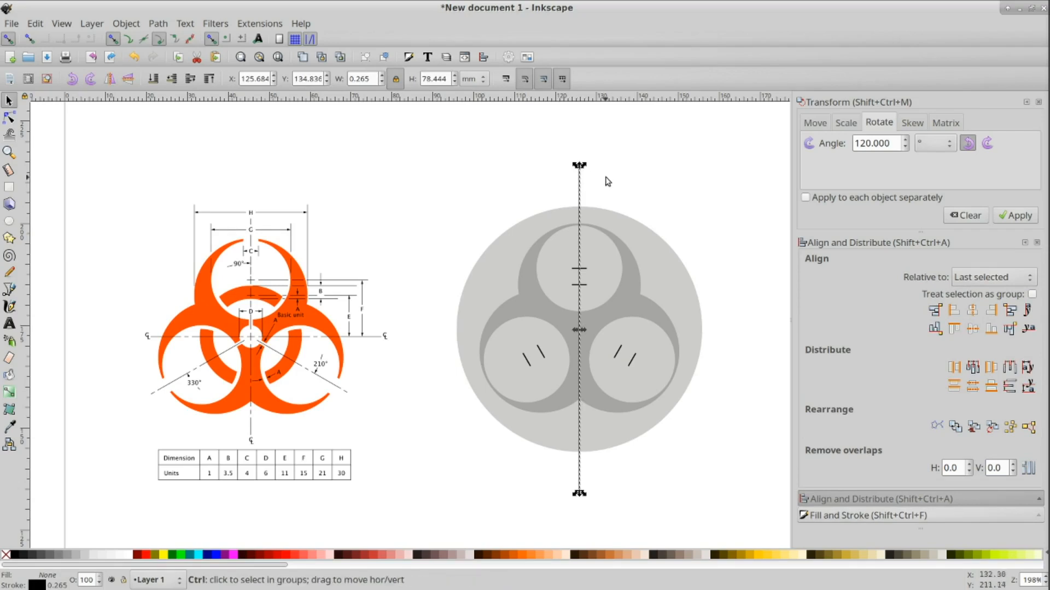
scroll(605, 176, up, 4)
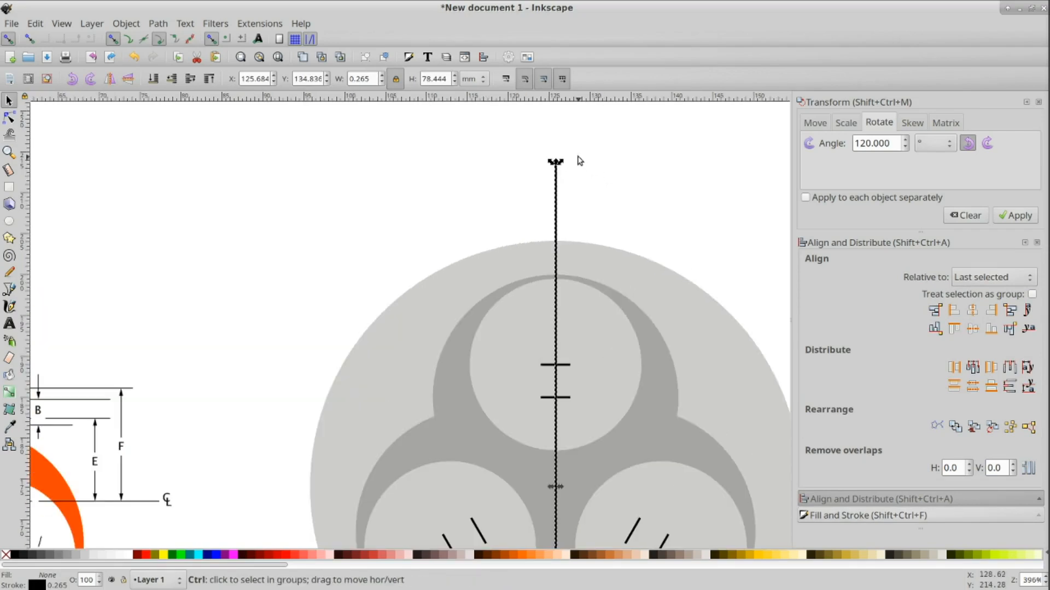
click(8, 119)
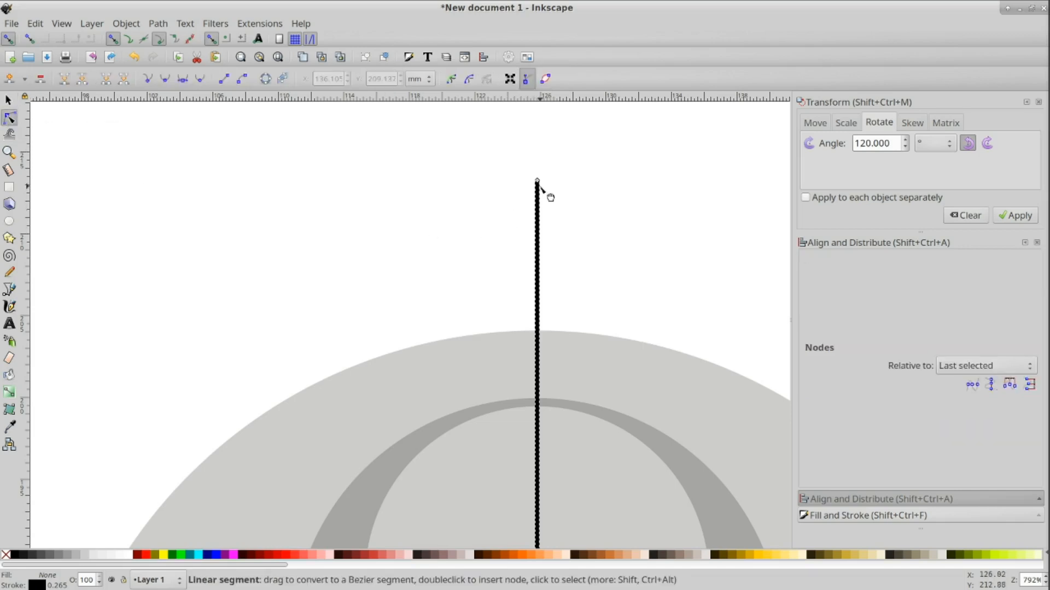
drag(538, 182, 687, 252)
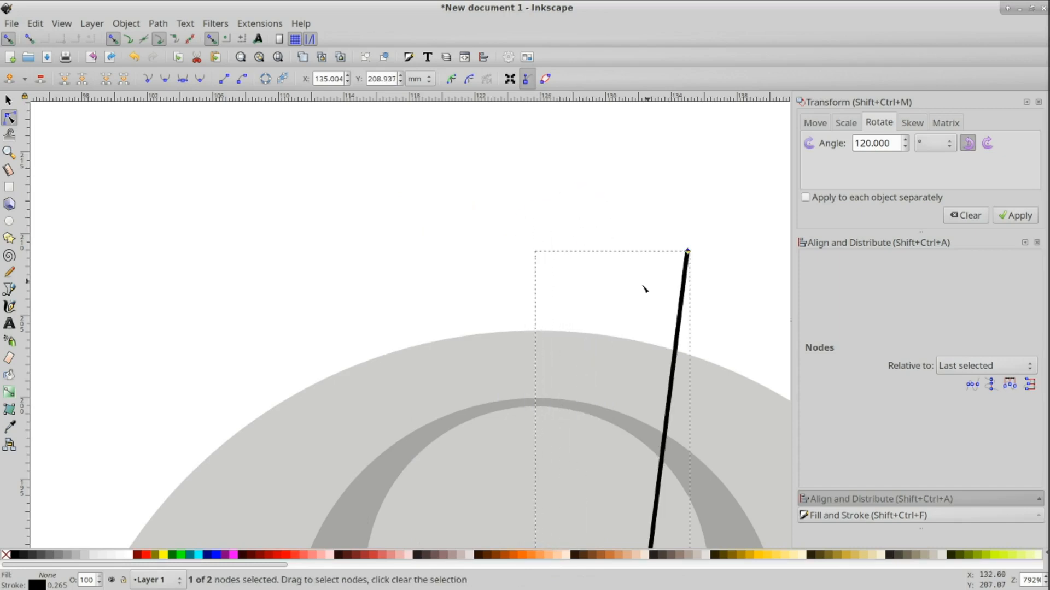
key(ctrl+z)
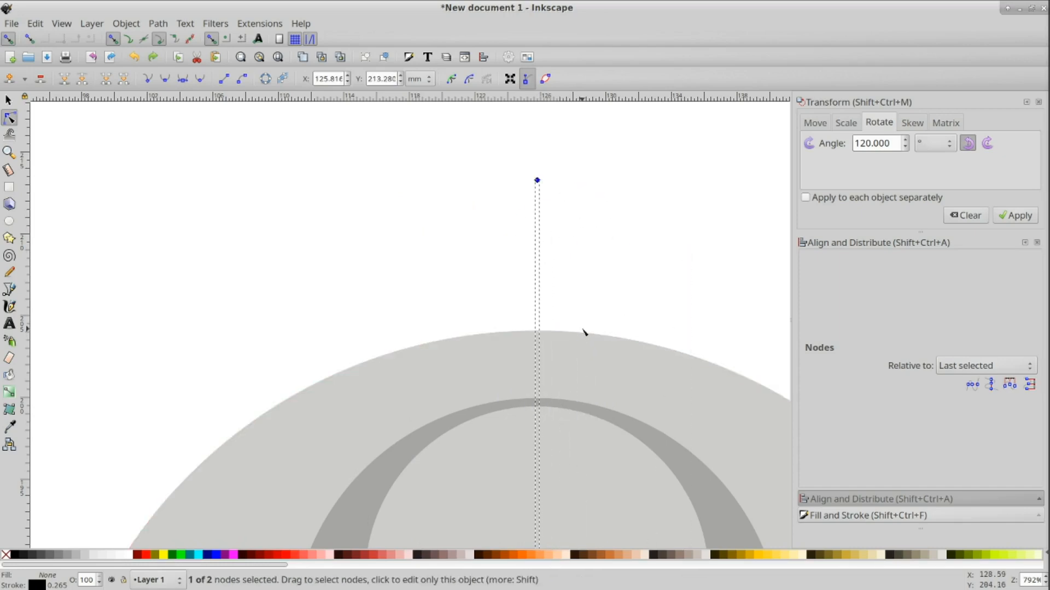
scroll(582, 328, down, 2)
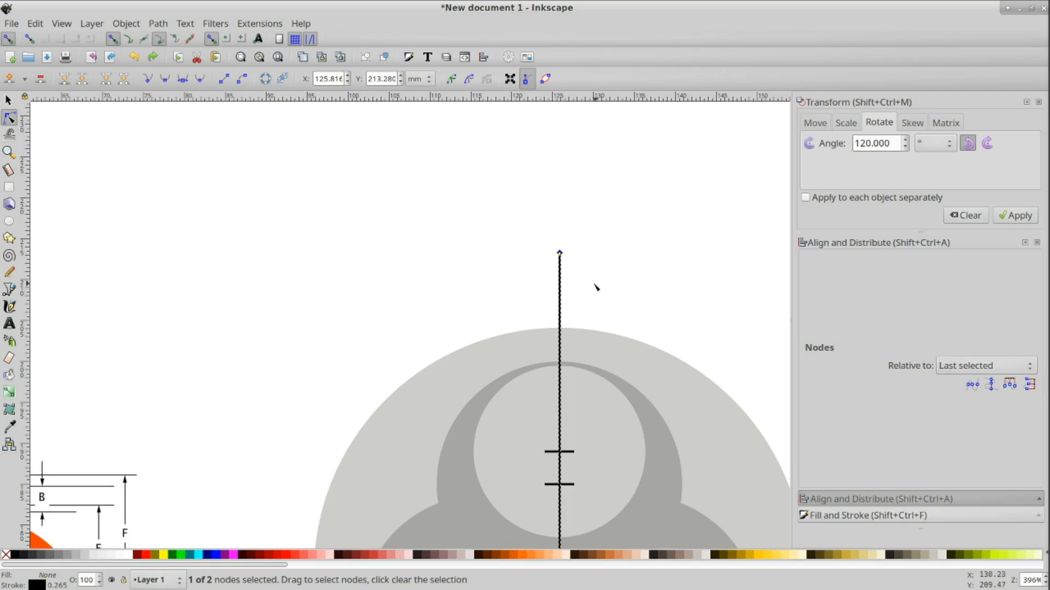
Step: Convert the vertical line's stroke into a filled path with Stroke to Path
click(164, 26)
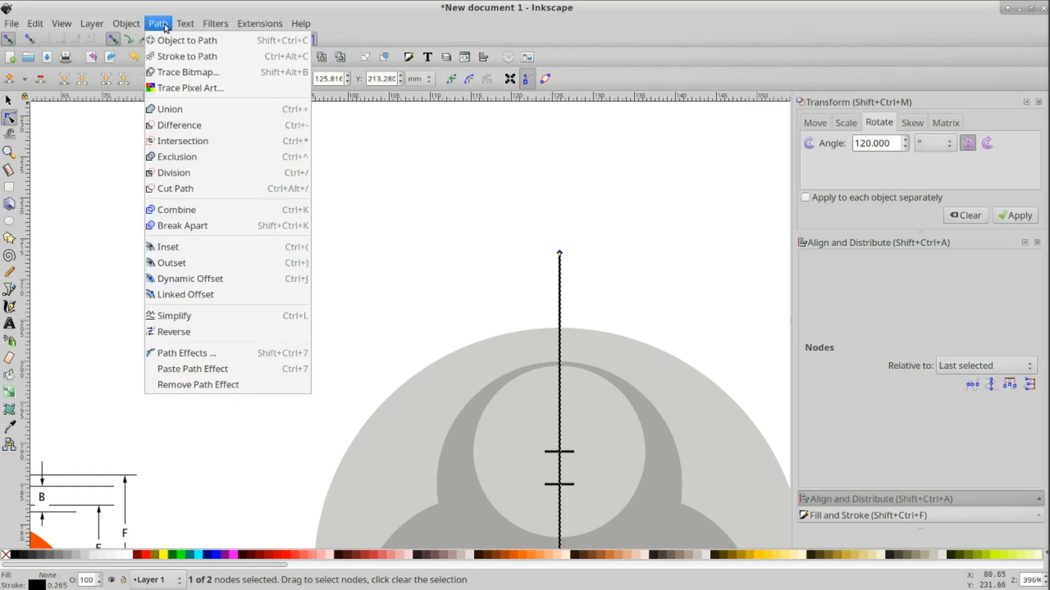
click(169, 59)
Step: Try to drag a corner node of the converted line, undoing the change
scroll(569, 265, up, 3)
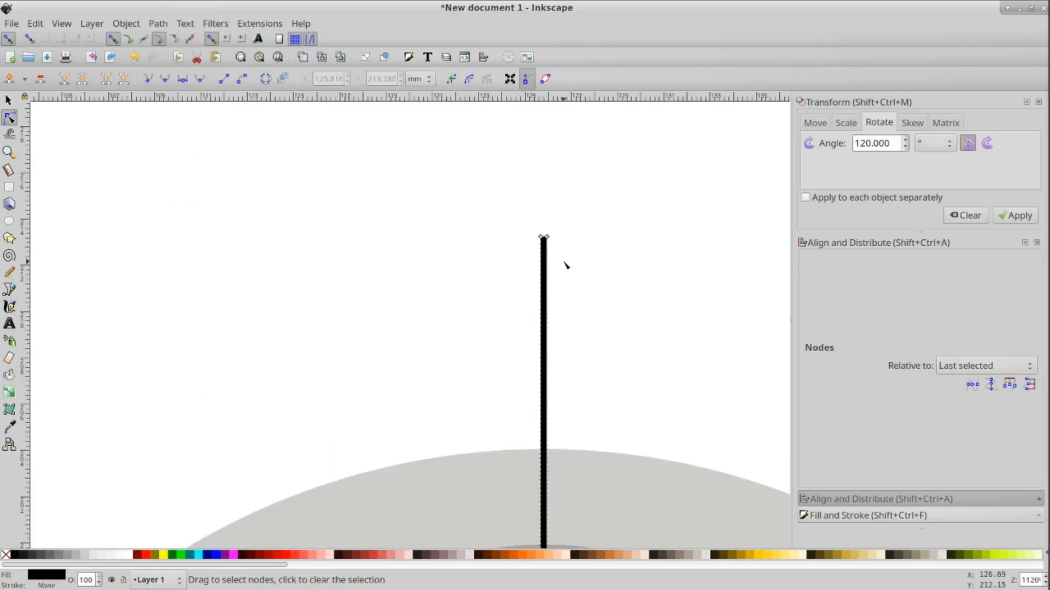
drag(546, 238, 621, 347)
scroll(643, 371, down, 3)
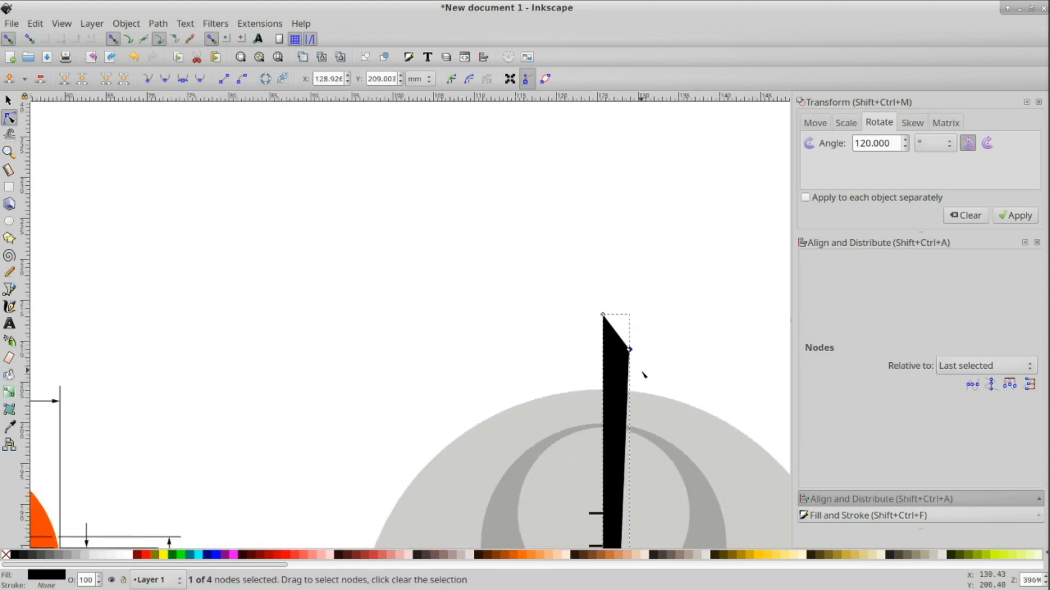
scroll(643, 372, down, 3)
scroll(675, 405, up, 3)
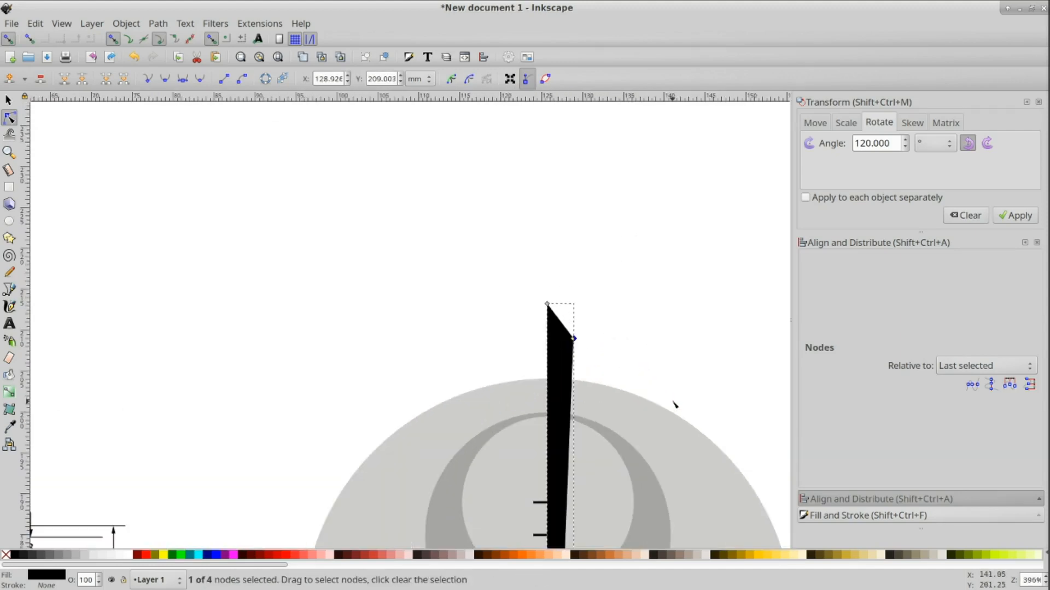
key(ctrl+z)
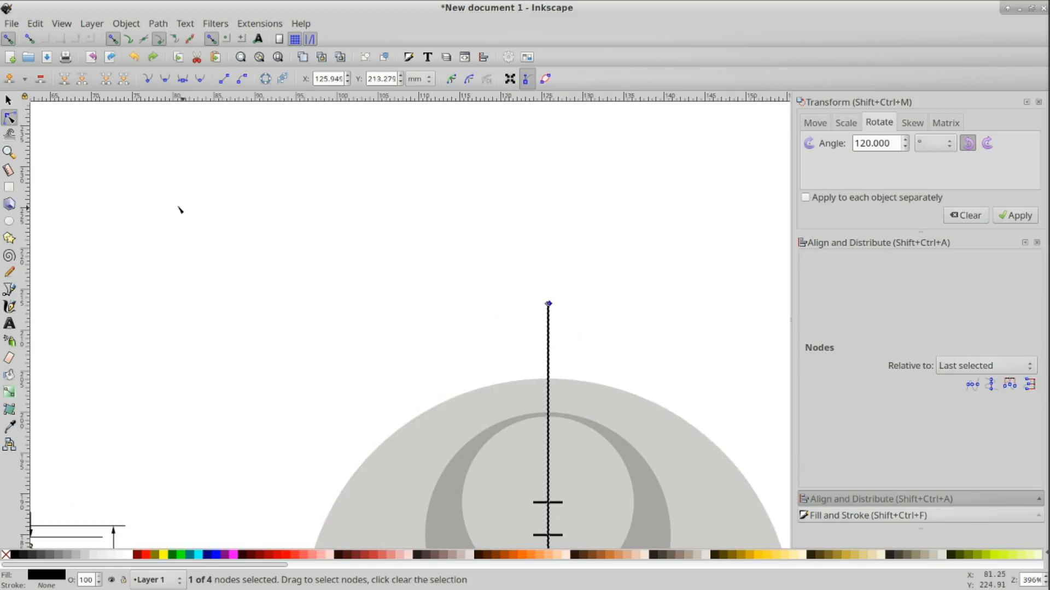
Step: Set the converted line's width to 4 mm, making it a vertical bar
click(9, 100)
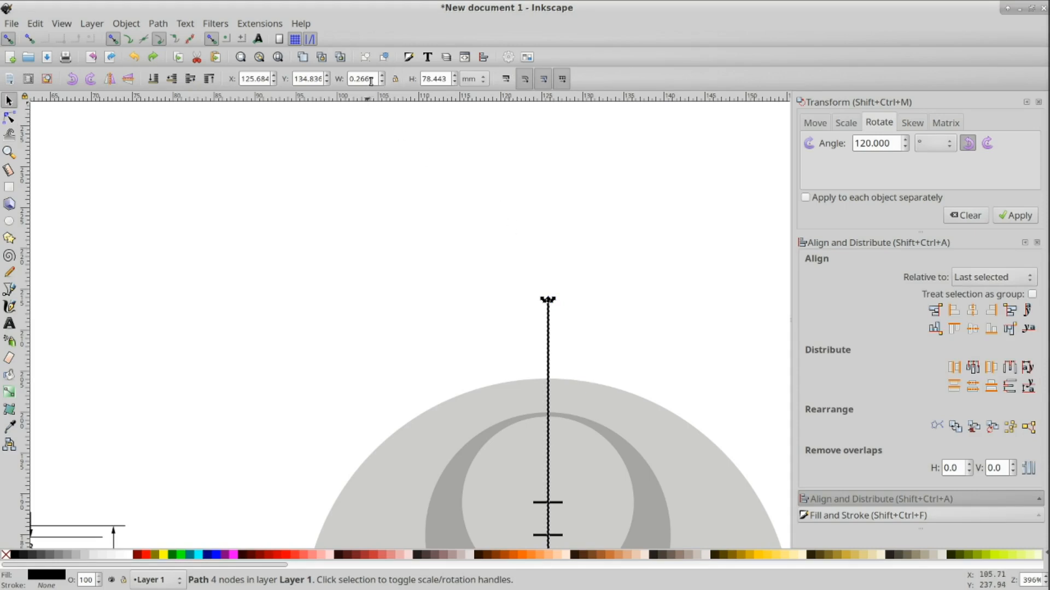
scroll(442, 313, down, 2)
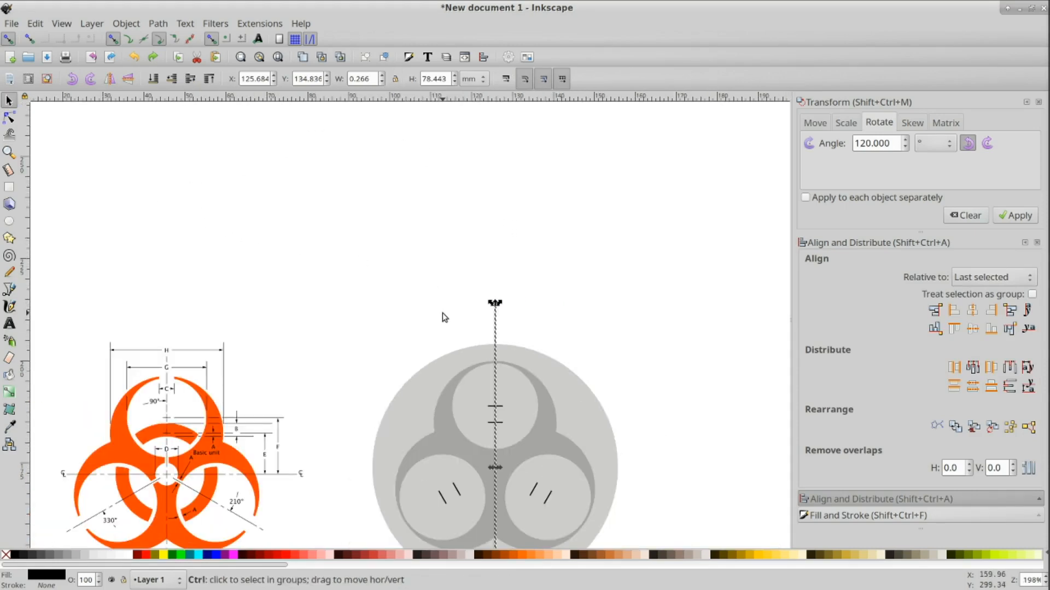
scroll(315, 350, down, 3)
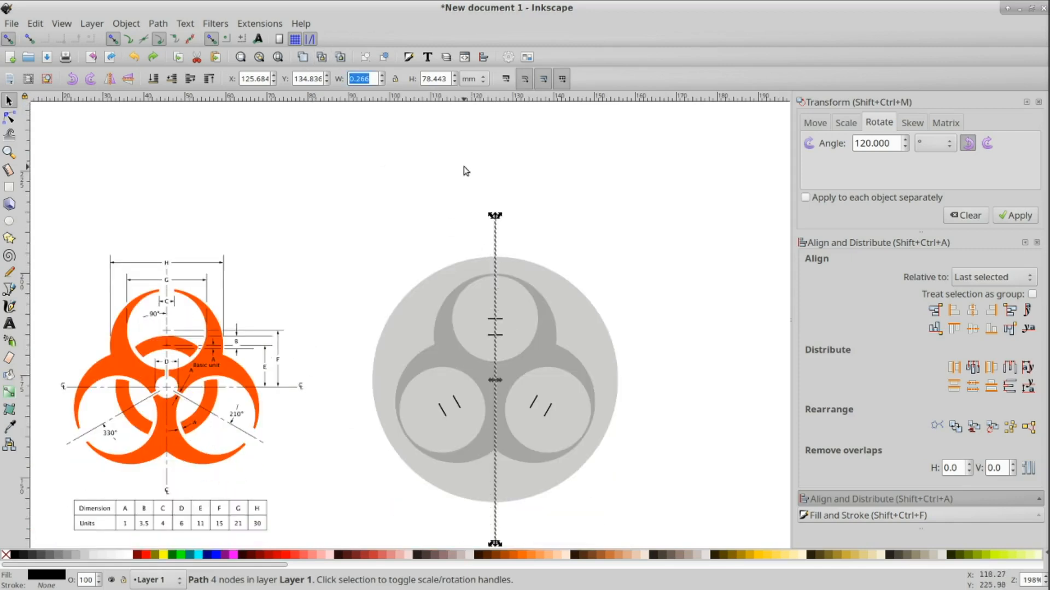
text(4)
key(Tab)
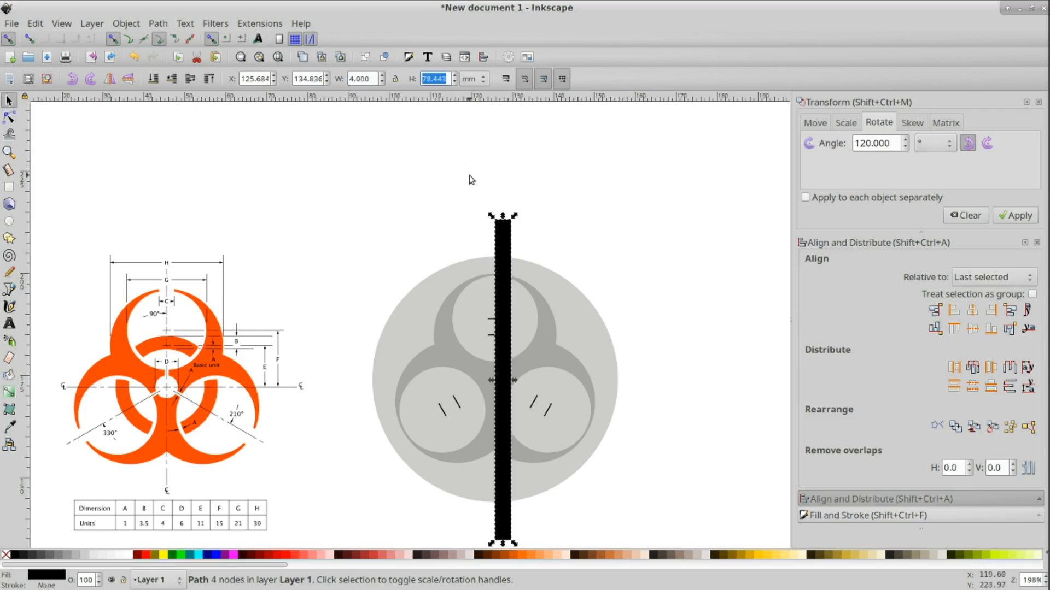
Step: Center the vertical bar horizontally on the large background circle
shift+click(584, 317)
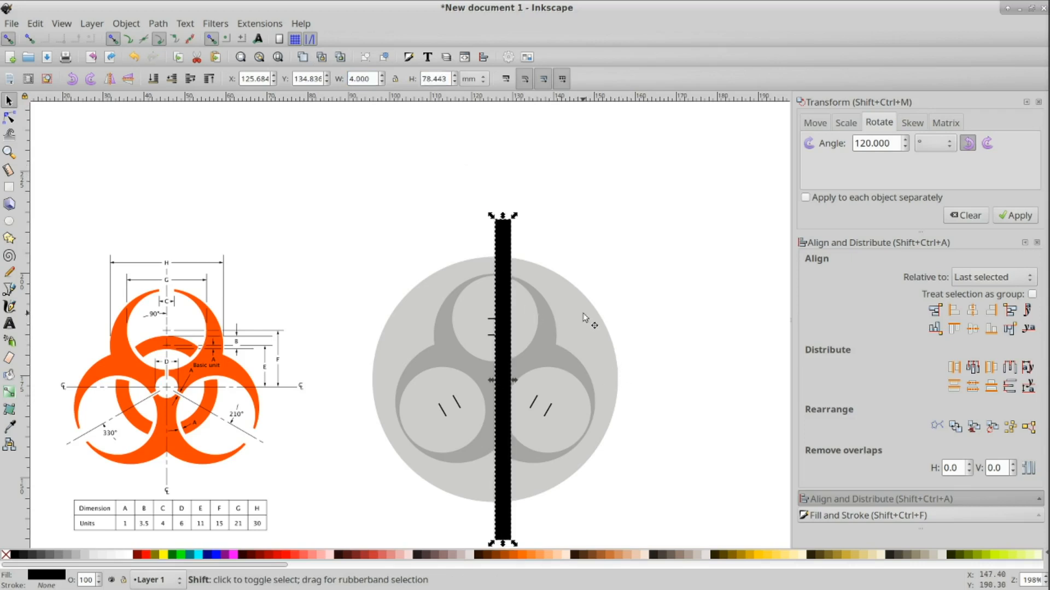
shift+click(584, 316)
click(972, 310)
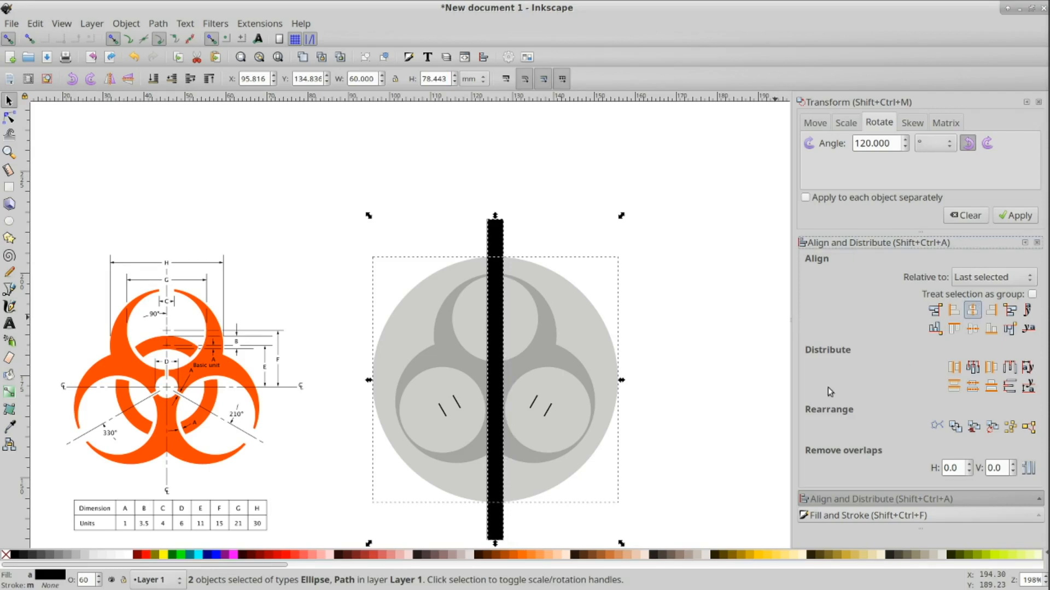
click(699, 419)
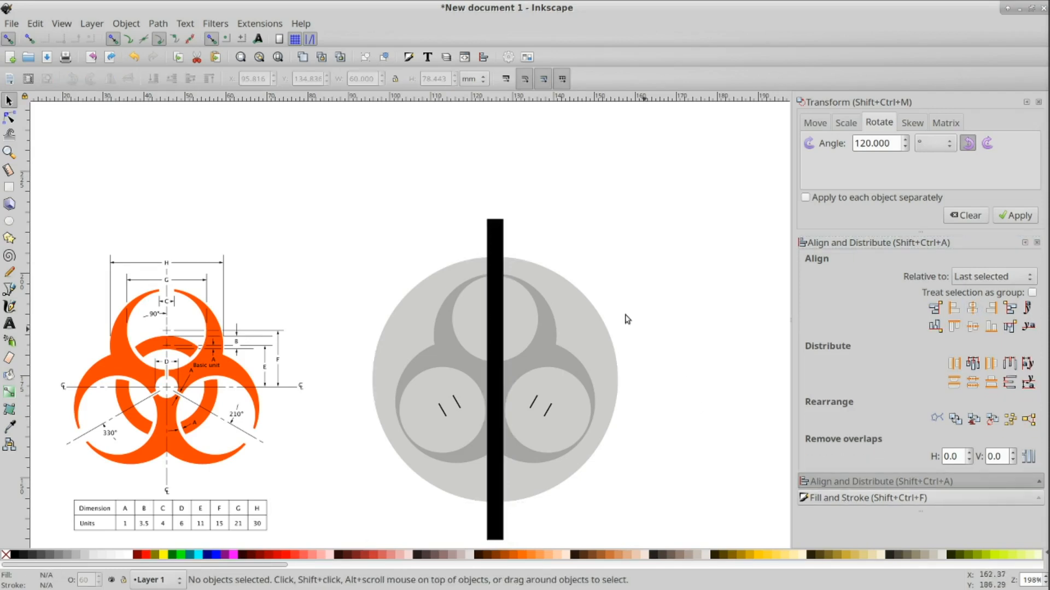
Step: Lower the vertical bar's opacity to about 19%
click(497, 228)
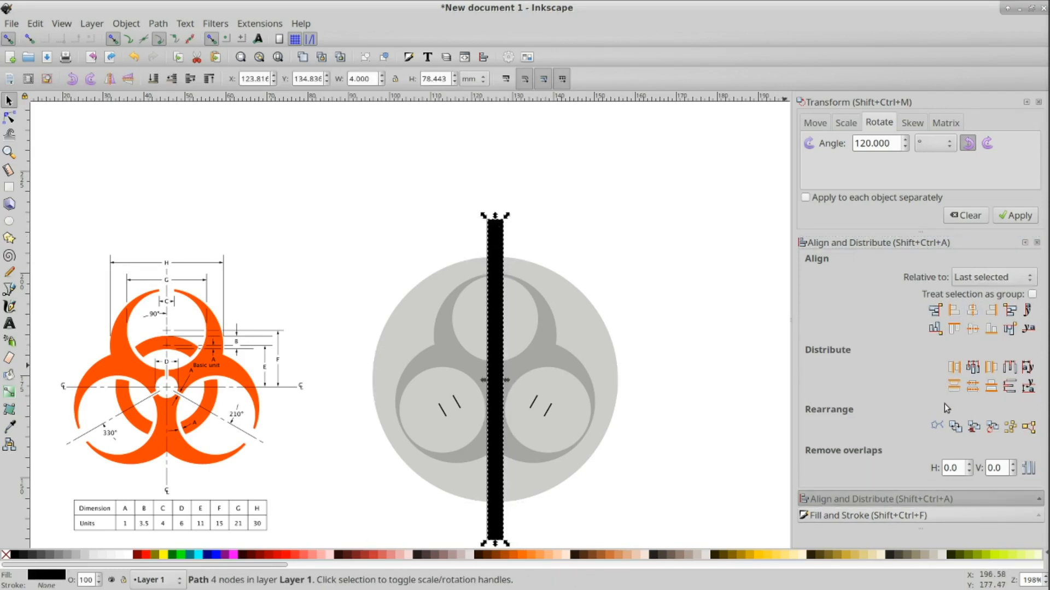
click(888, 516)
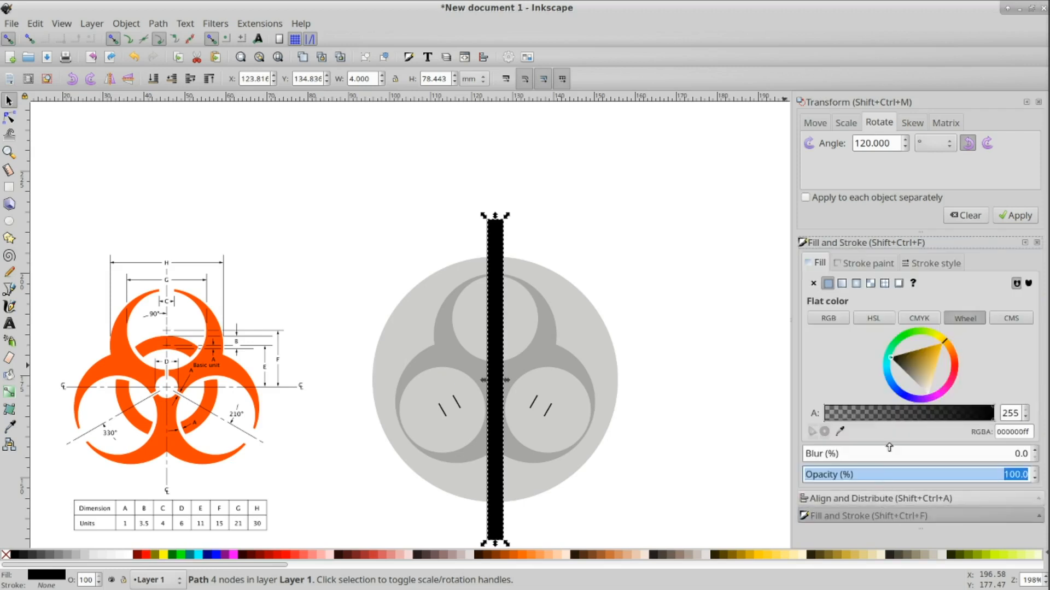
drag(870, 475, 846, 475)
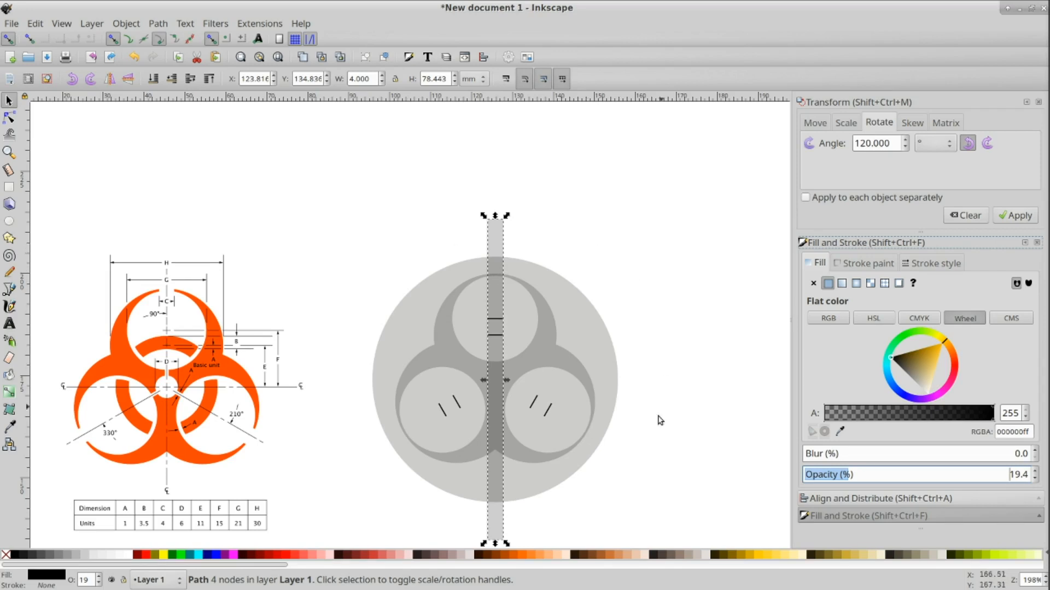
Step: Rotate a copy of the bar 120° clockwise about the symbol's center
scroll(659, 389, down, 2)
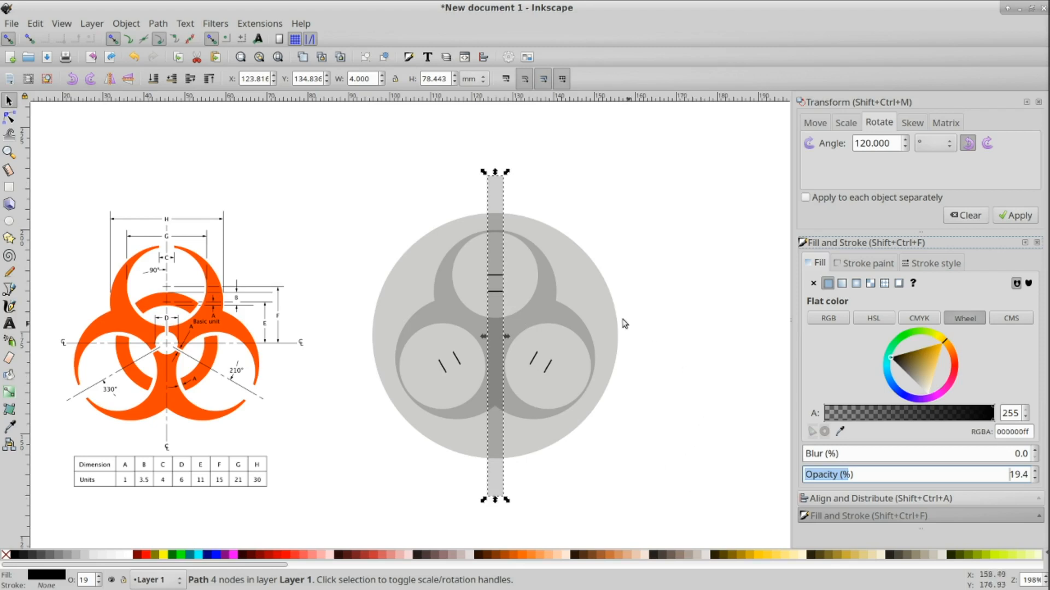
click(494, 192)
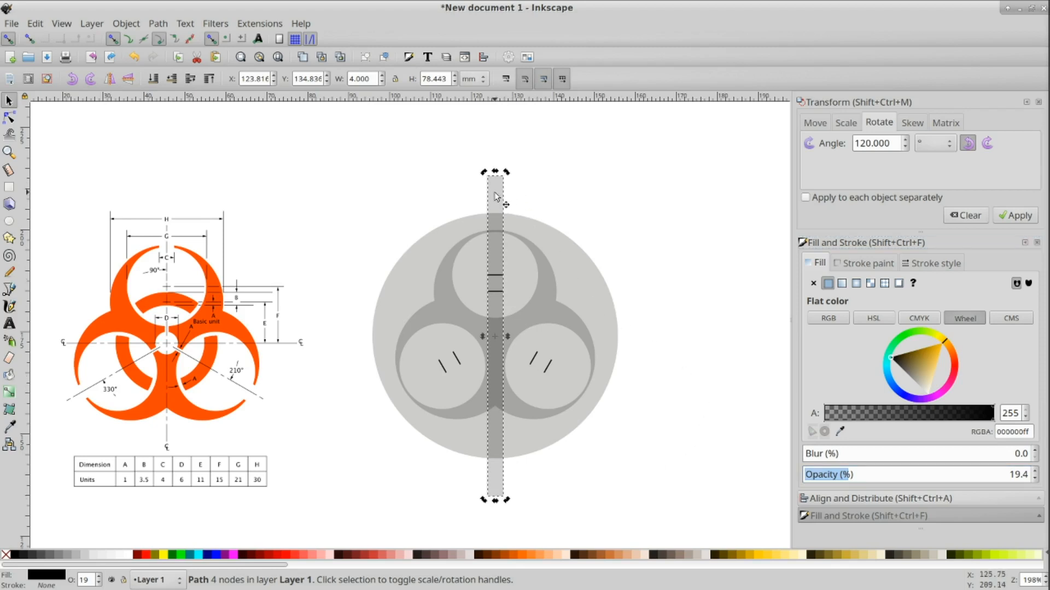
click(495, 192)
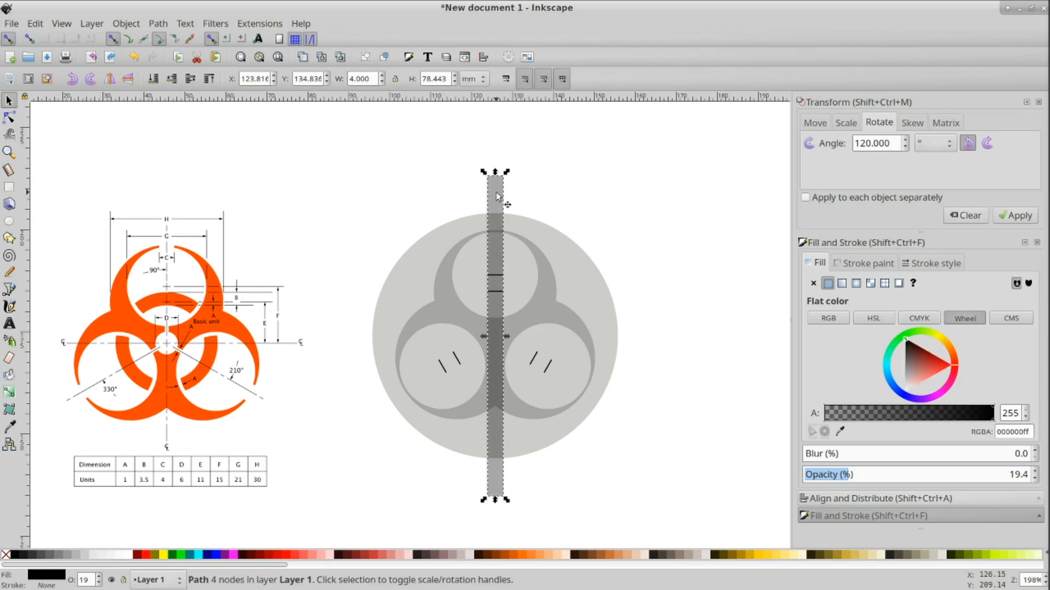
click(990, 145)
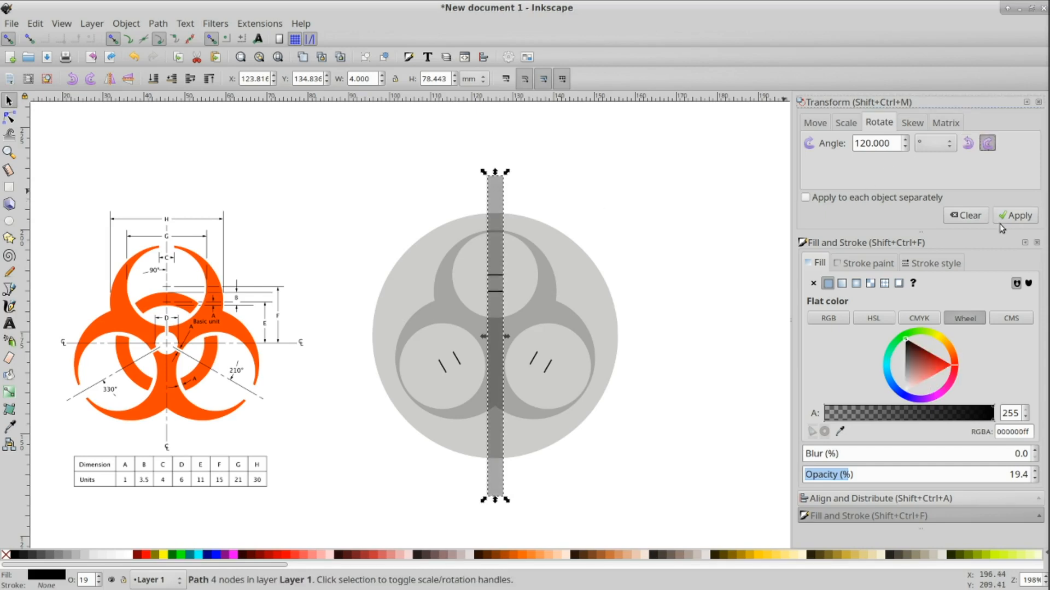
click(1017, 217)
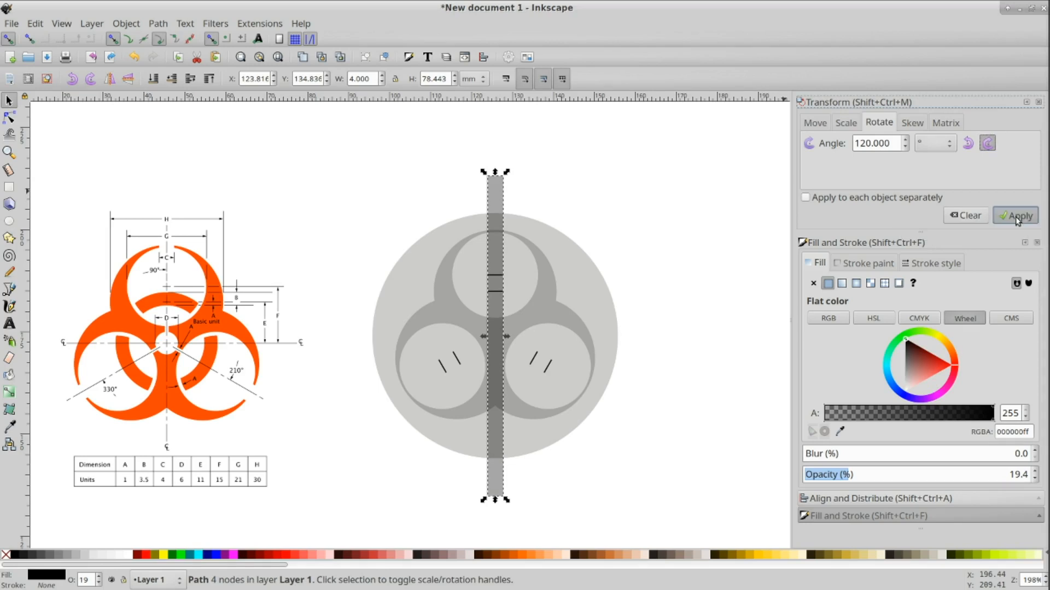
Step: Rotate another copy of the vertical bar 120° counterclockwise
click(498, 196)
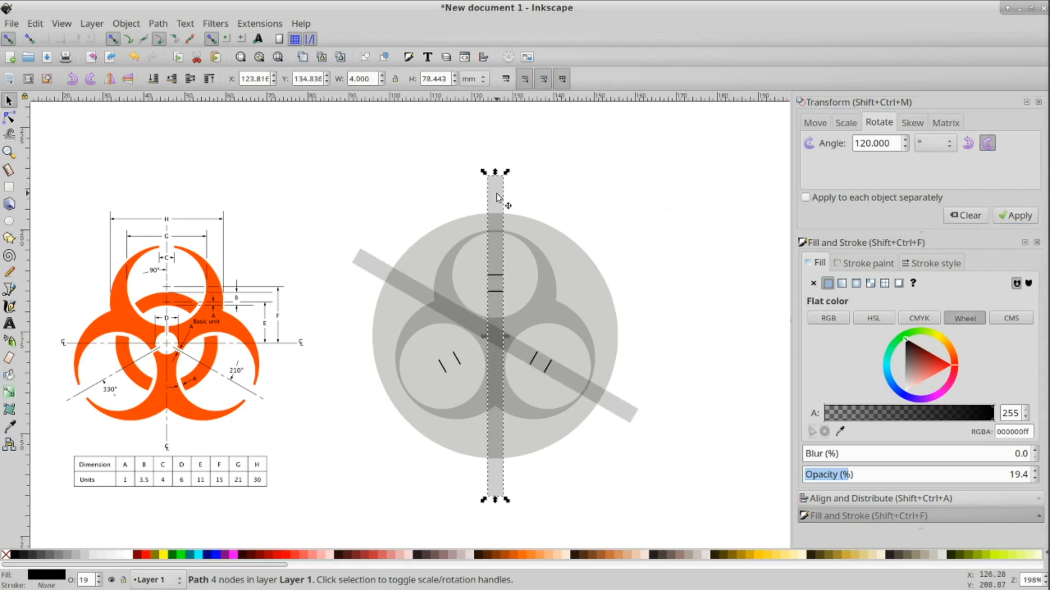
click(967, 143)
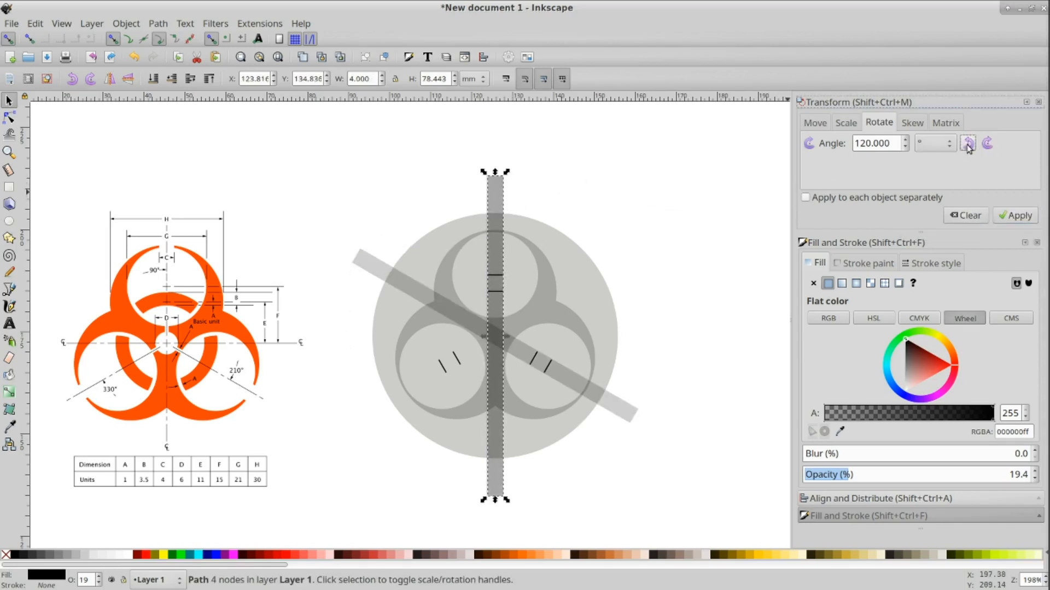
click(1014, 216)
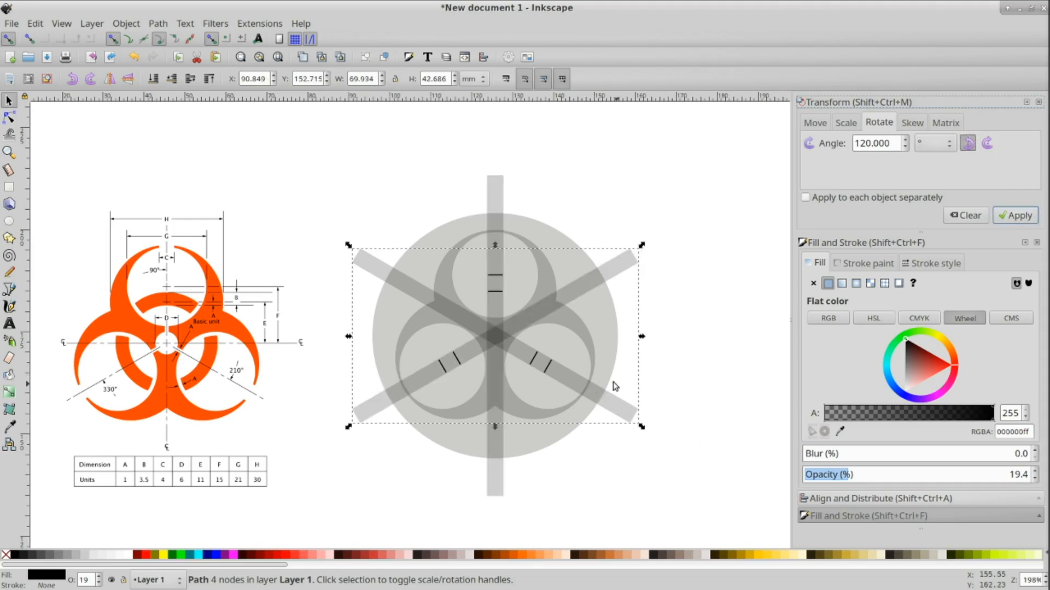
Step: Subtract the vertical bar from the merged ring shape with Difference
click(729, 339)
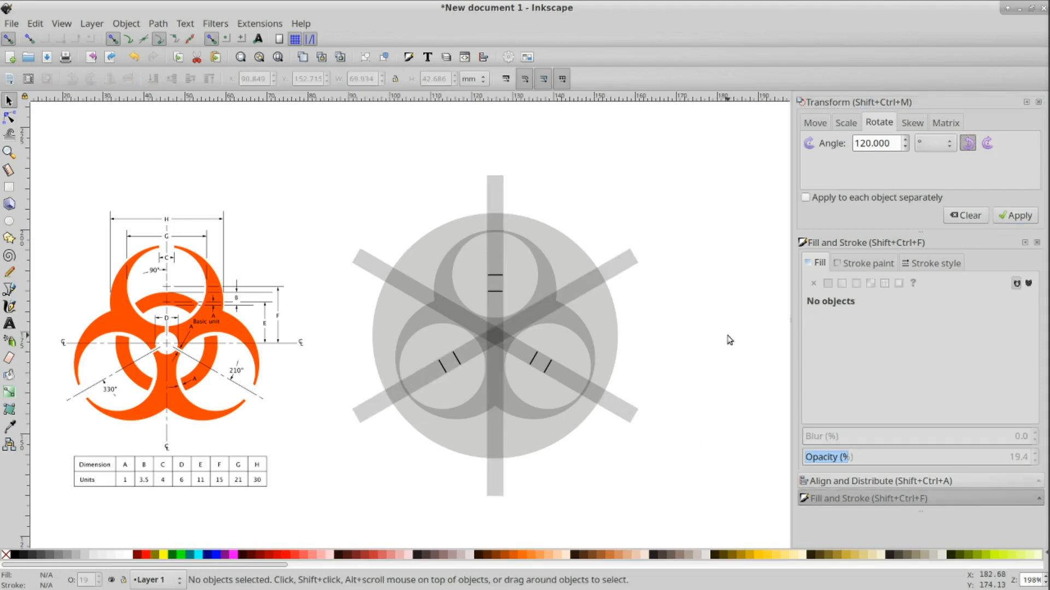
click(494, 189)
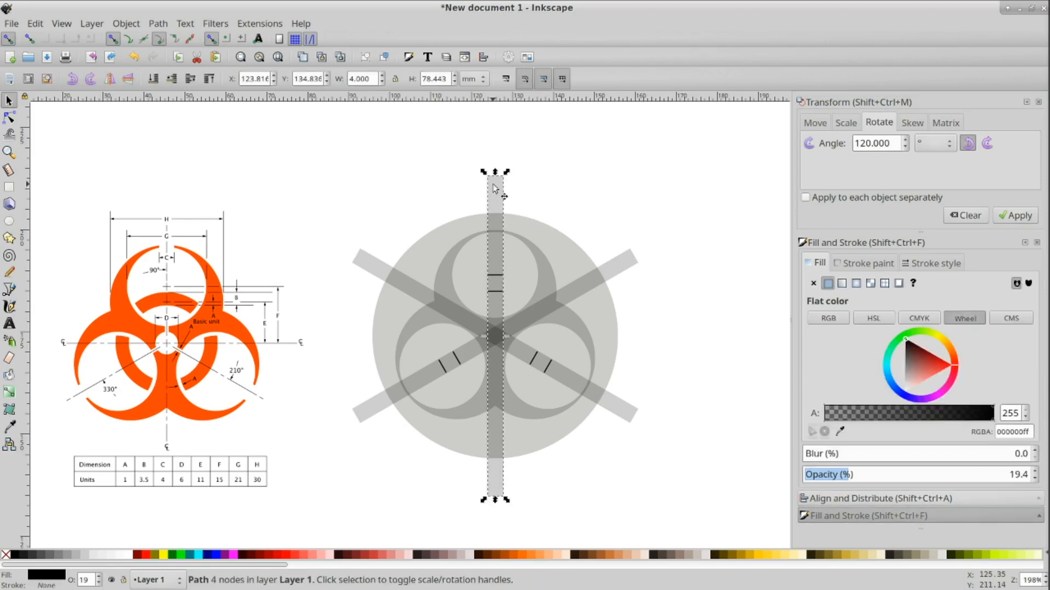
key(shift)
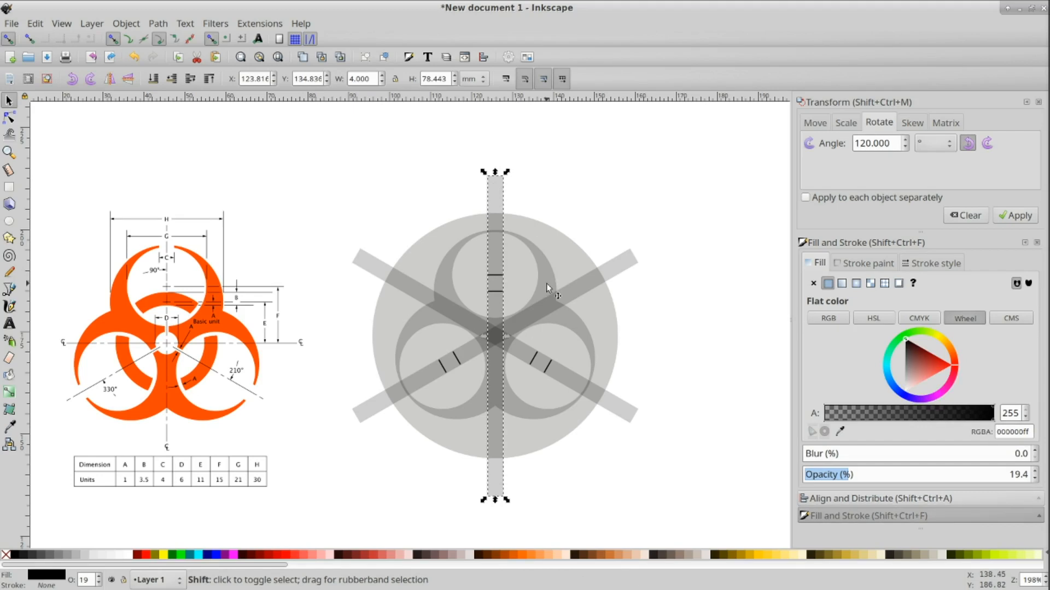
shift+click(547, 283)
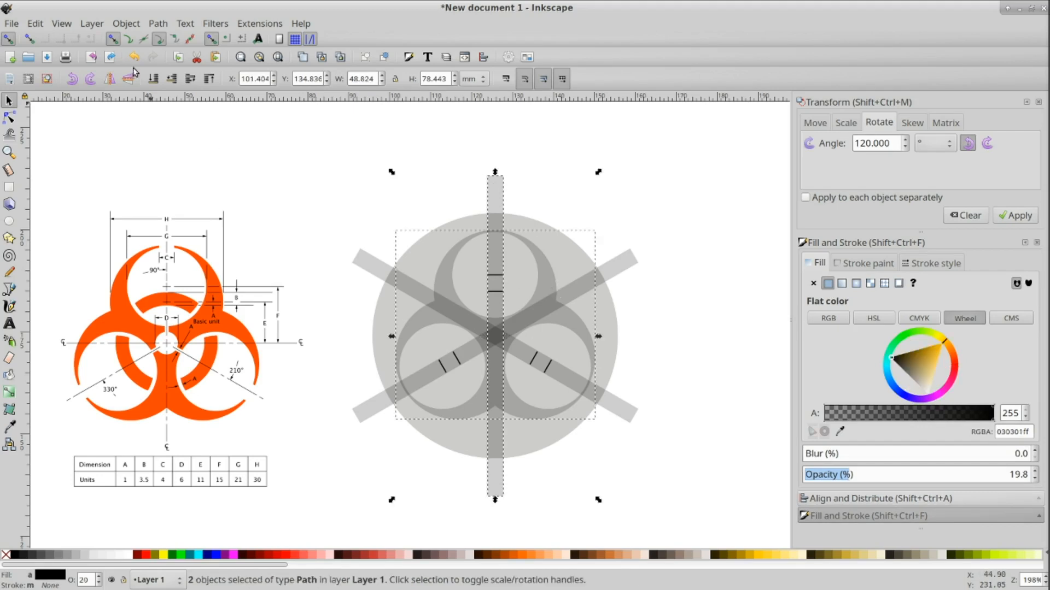
click(158, 24)
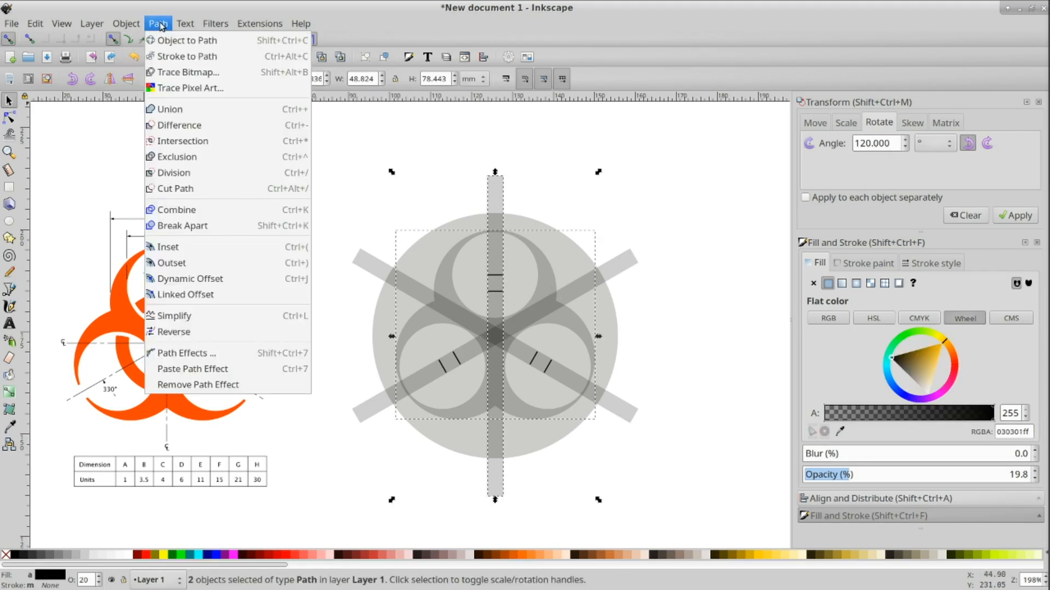
click(198, 125)
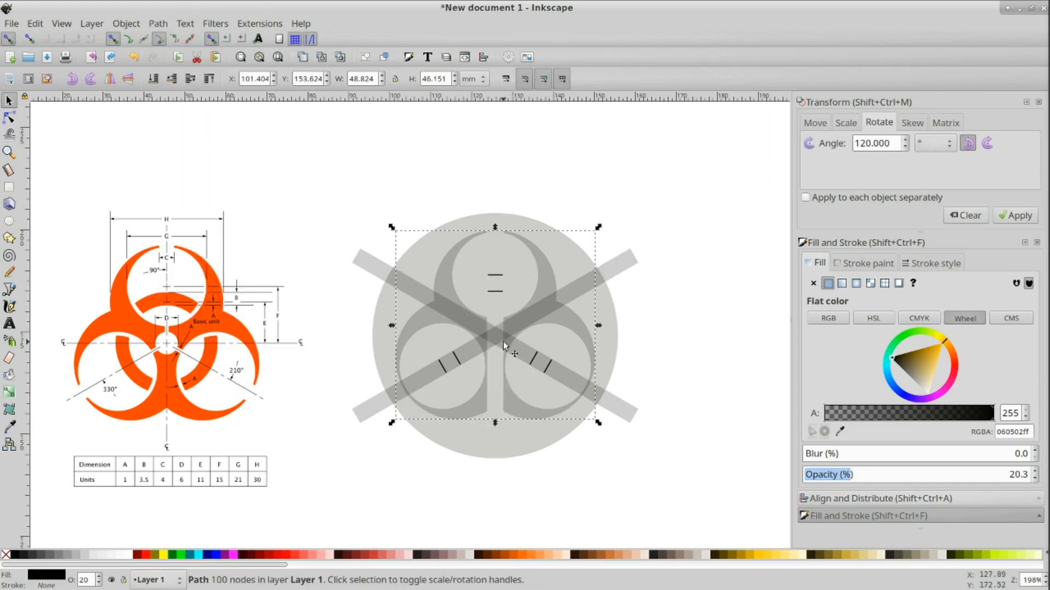
Step: Undo the Difference that subtracted the vertical bar from the ring shape
key(ctrl)
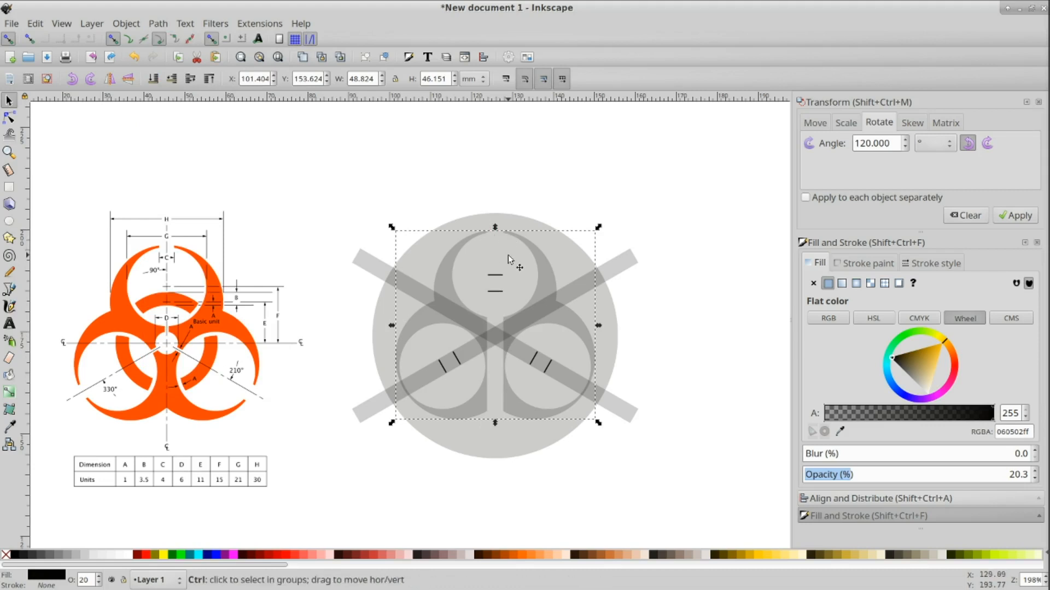
key(ctrl+z)
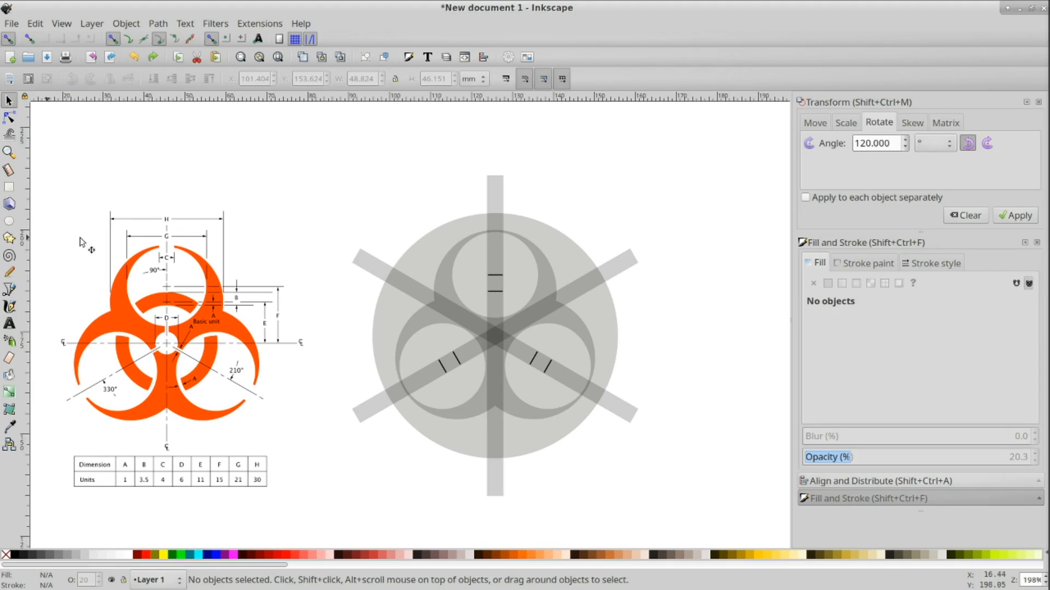
Step: Cut a gap in the ring's top where the vertical bar crosses by intersecting an ellipse about 8 × 5 mm with the bar and subtracting that piece
click(9, 221)
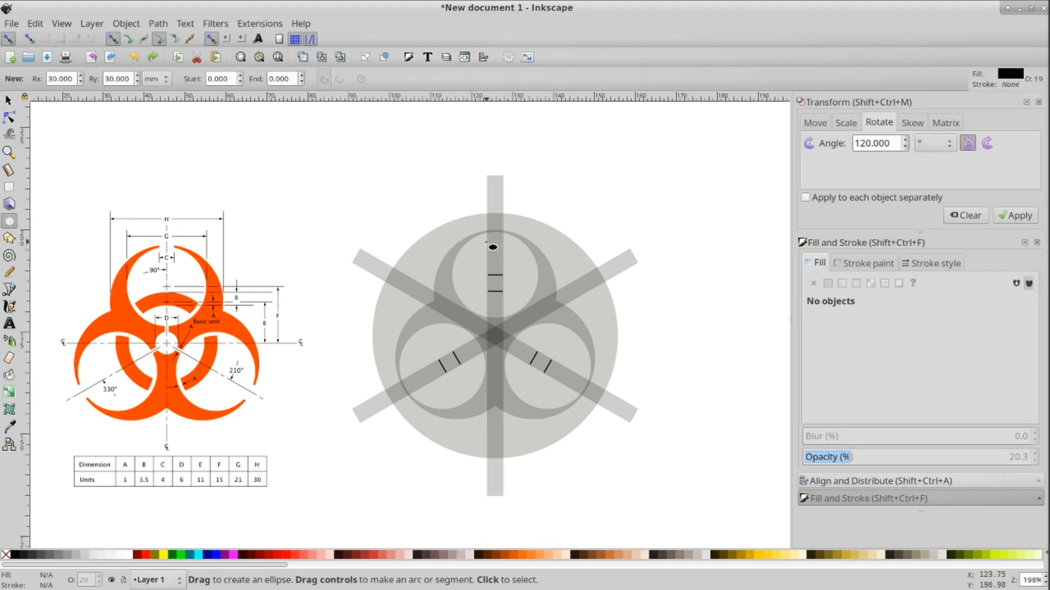
drag(476, 224, 512, 244)
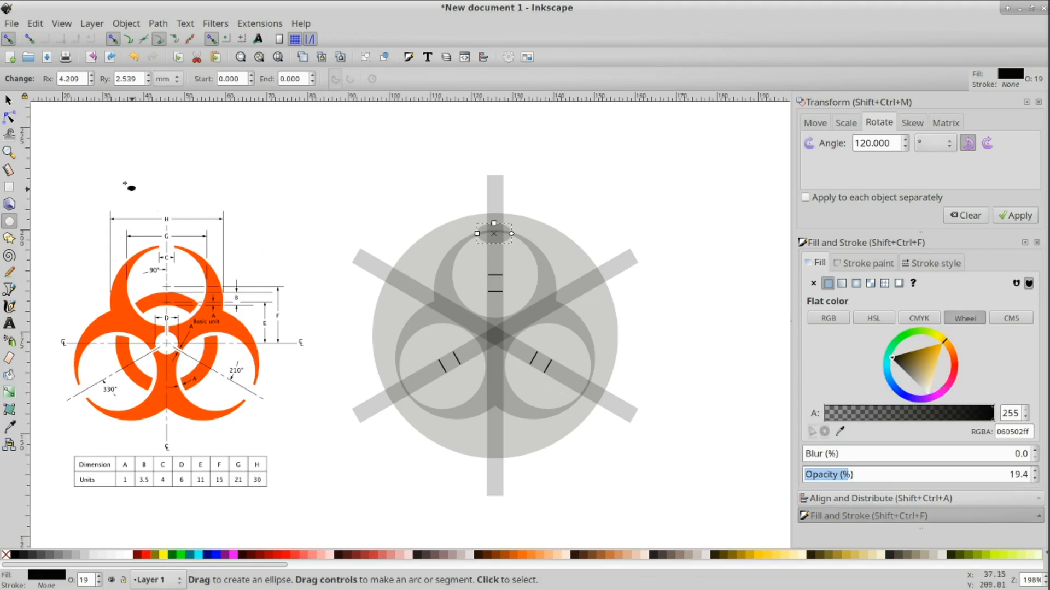
click(9, 101)
ctrl+click(492, 190)
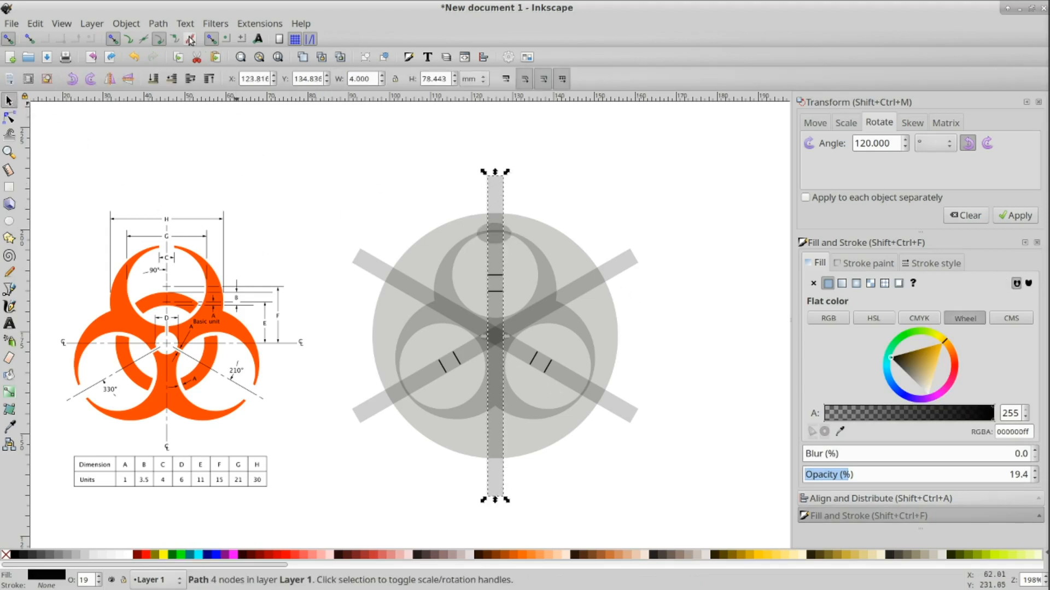
click(159, 24)
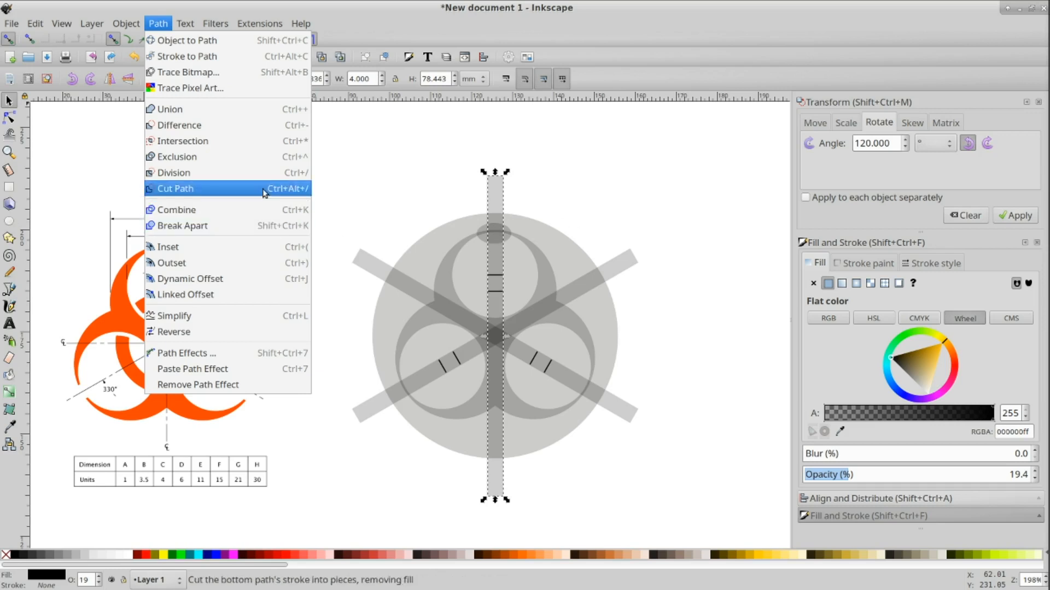
click(255, 146)
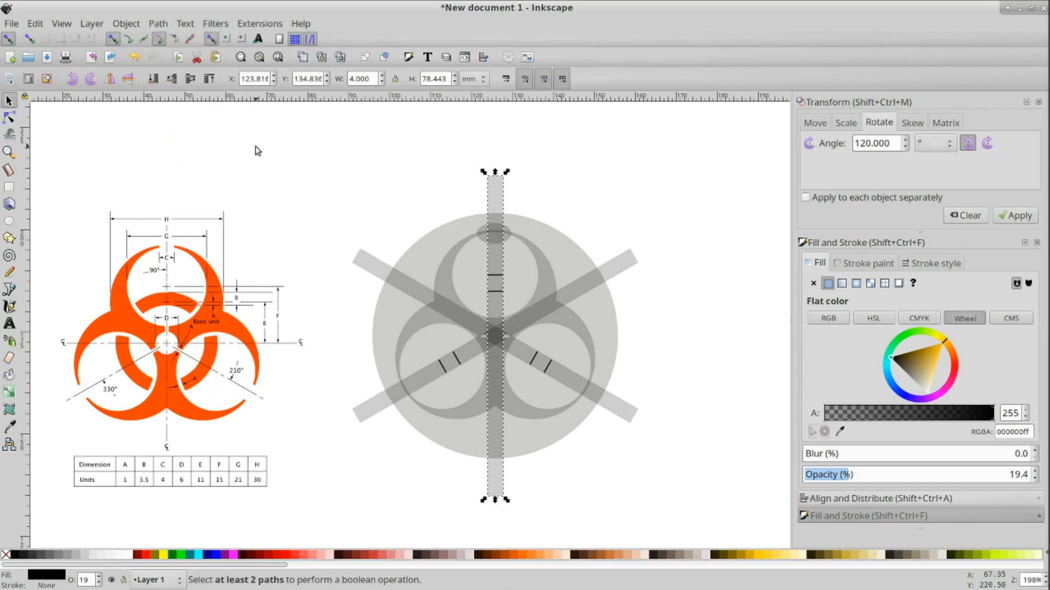
shift+click(483, 233)
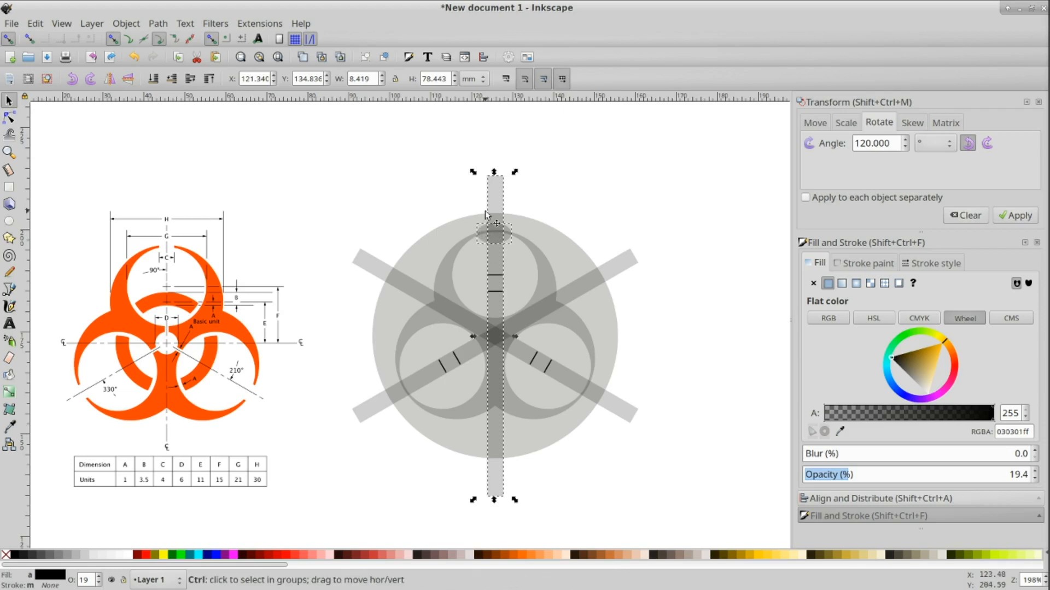
key(ctrl+asterisk)
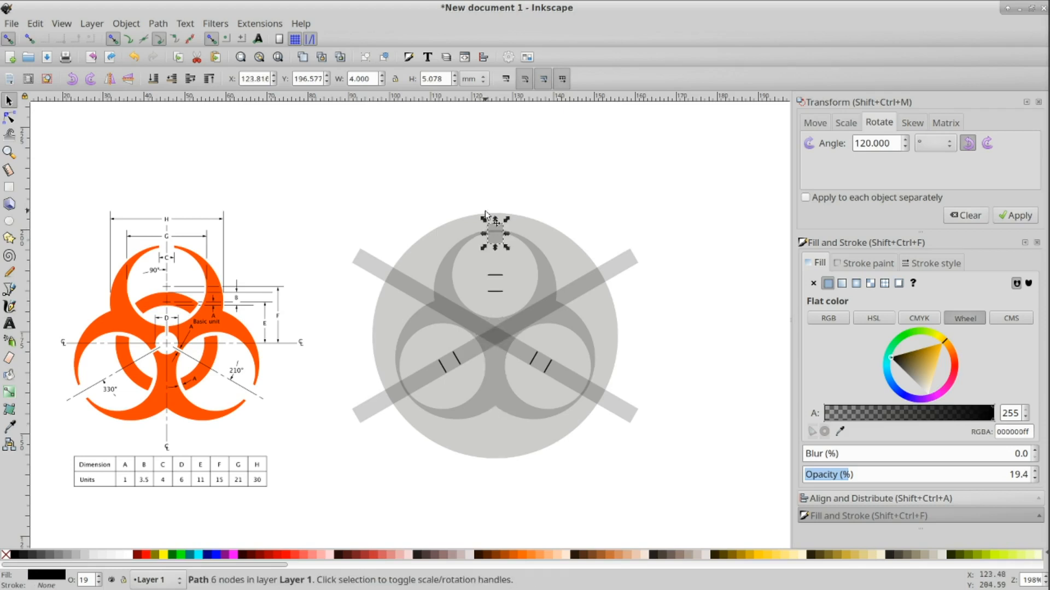
scroll(507, 228, up, 3)
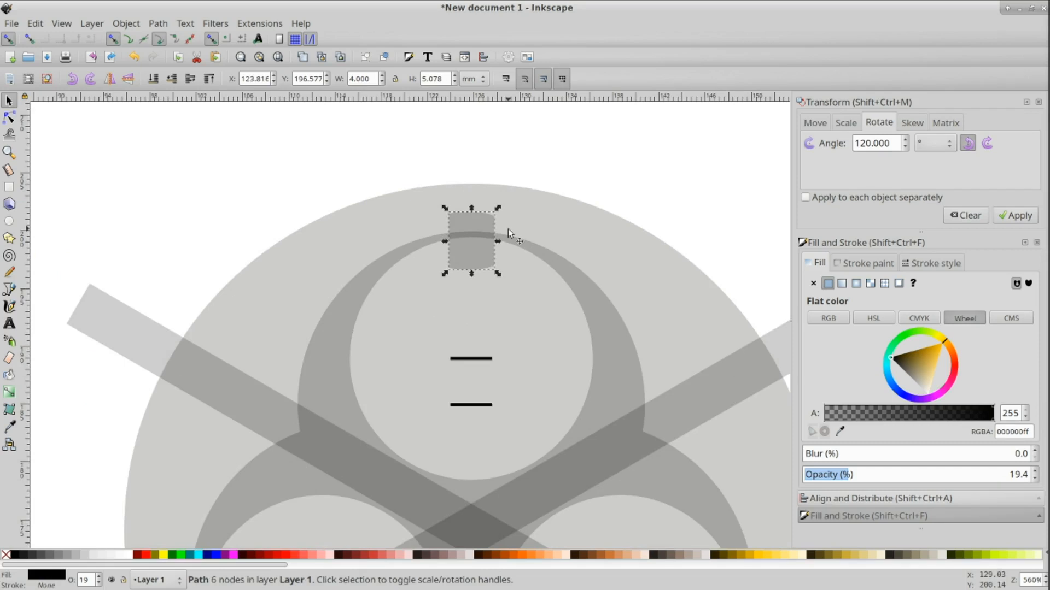
shift+click(591, 294)
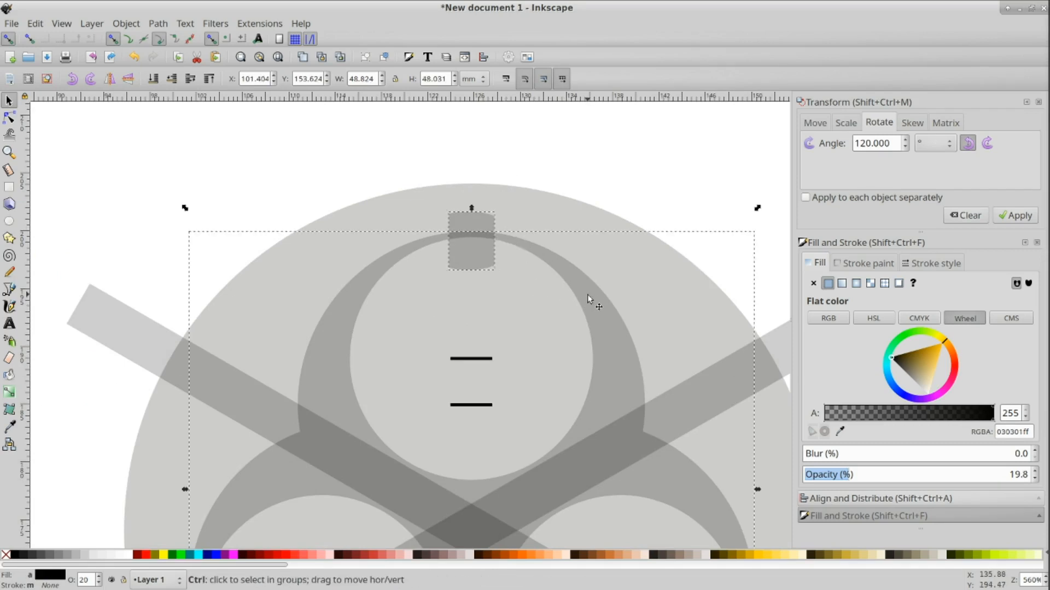
key(ctrl+minus)
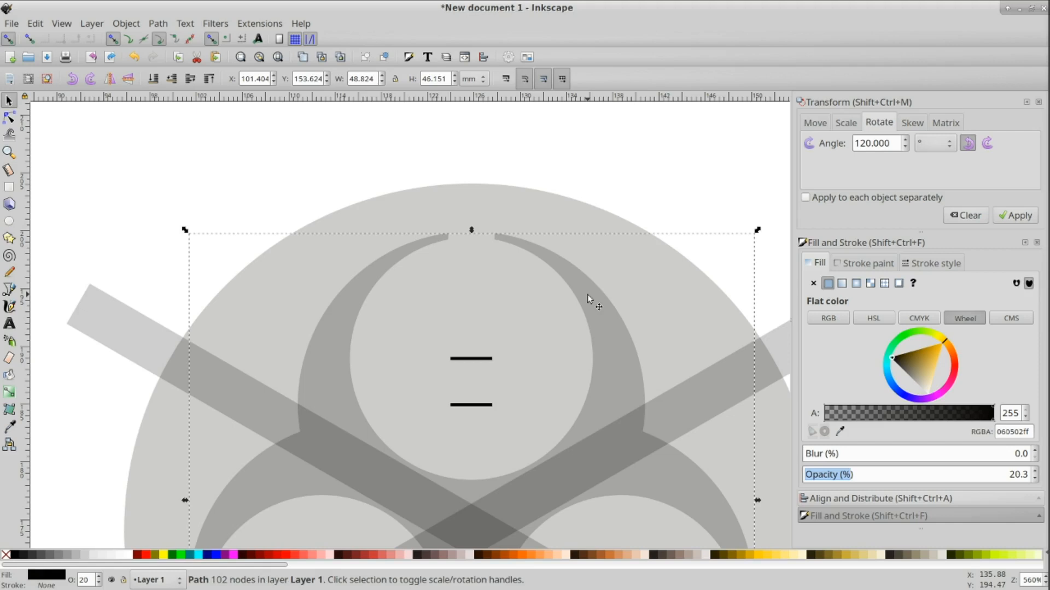
Step: Cut a gap where the lower-right bar crosses the ring by intersecting an ellipse about 6 × 8 mm with the bar and subtracting it
scroll(587, 294, down, 6)
ctrl+scroll(588, 294, down, 2)
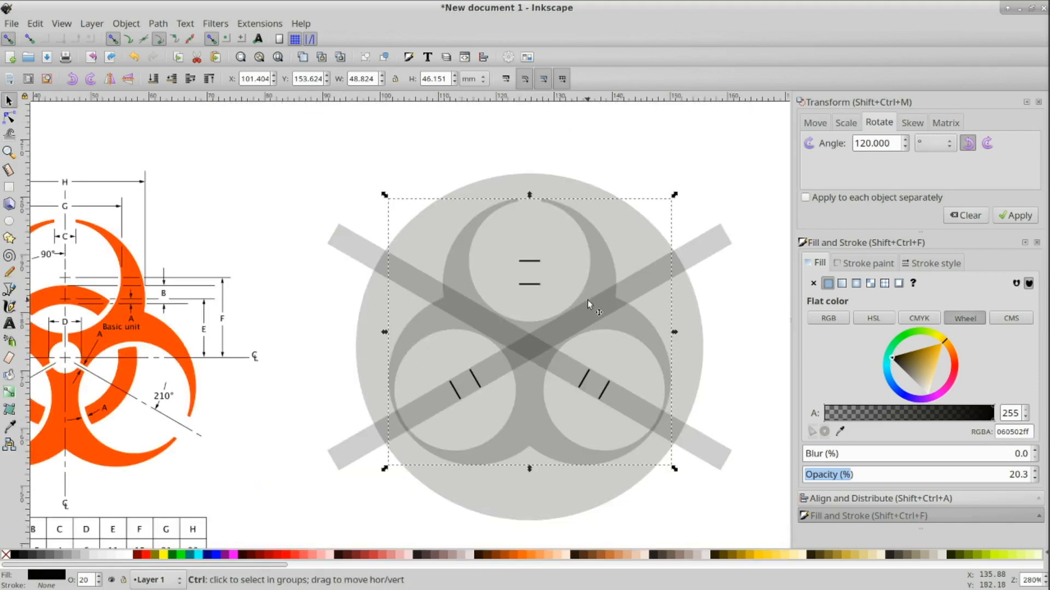
click(8, 221)
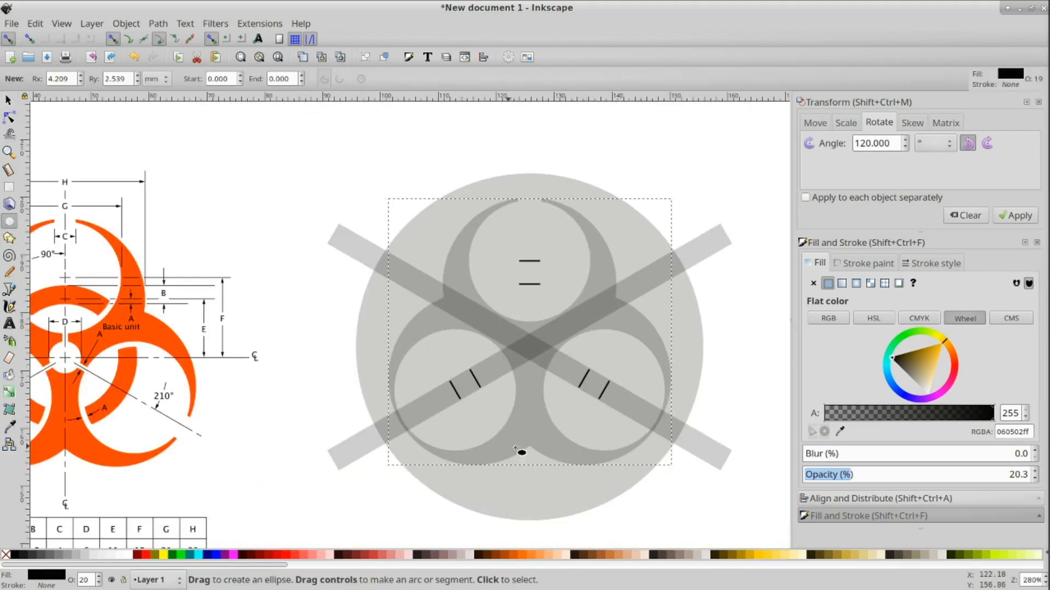
drag(646, 400, 680, 444)
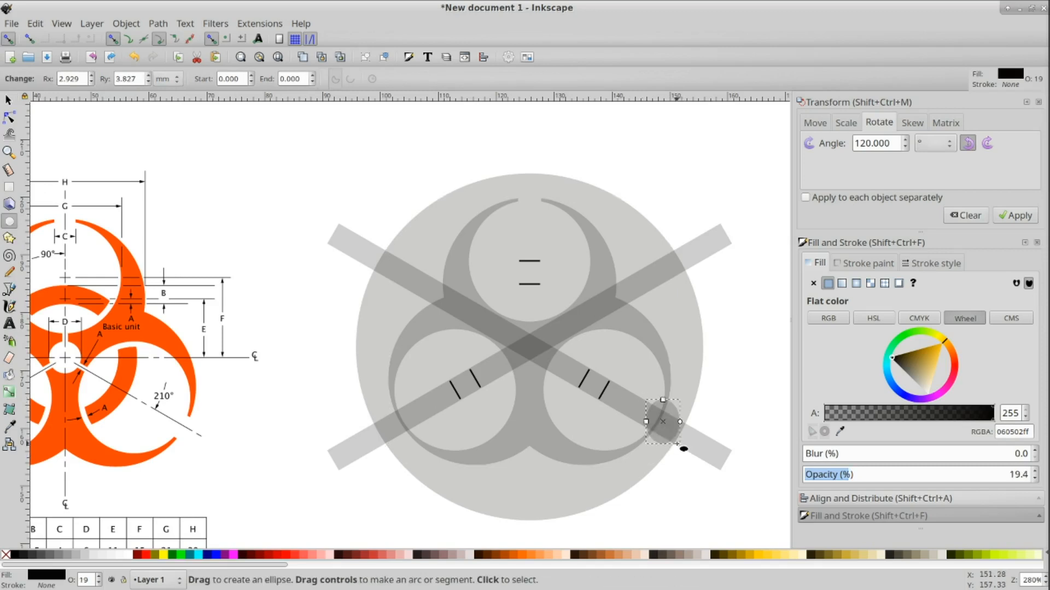
click(9, 100)
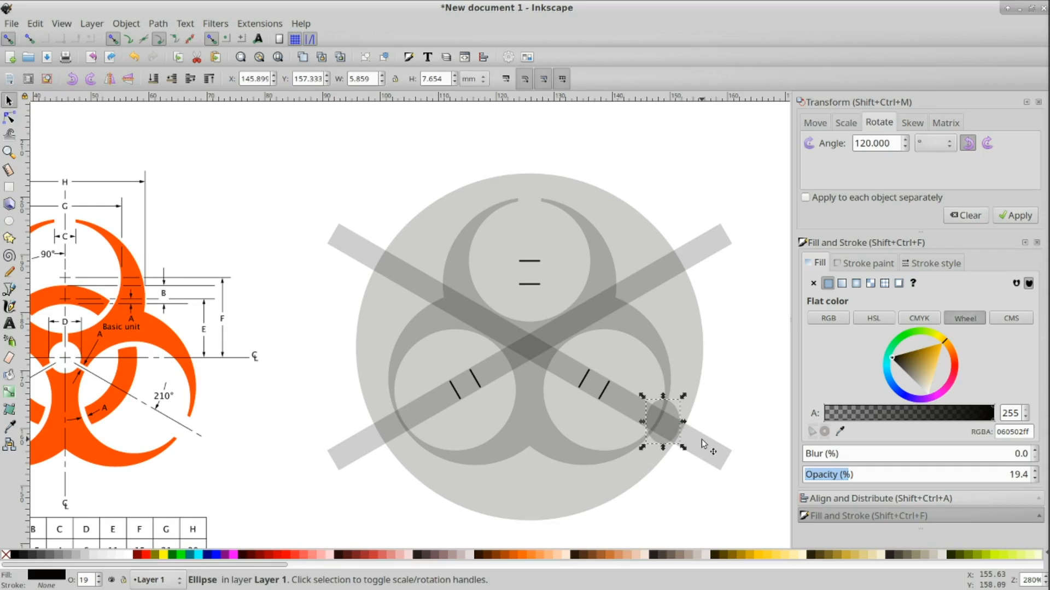
shift+click(701, 438)
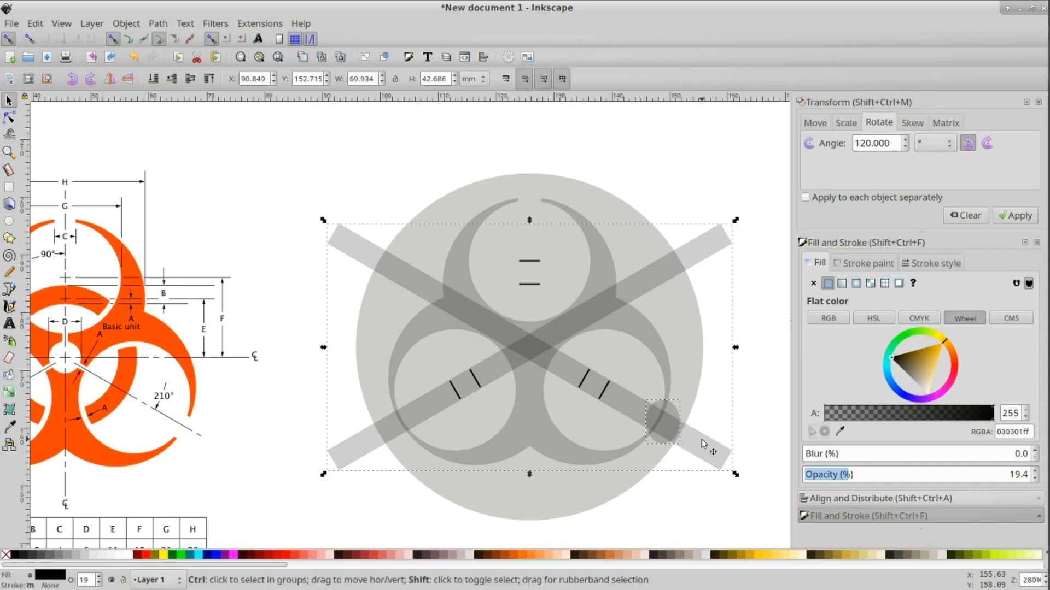
key(ctrl+asterisk)
shift+click(652, 353)
key(ctrl+minus)
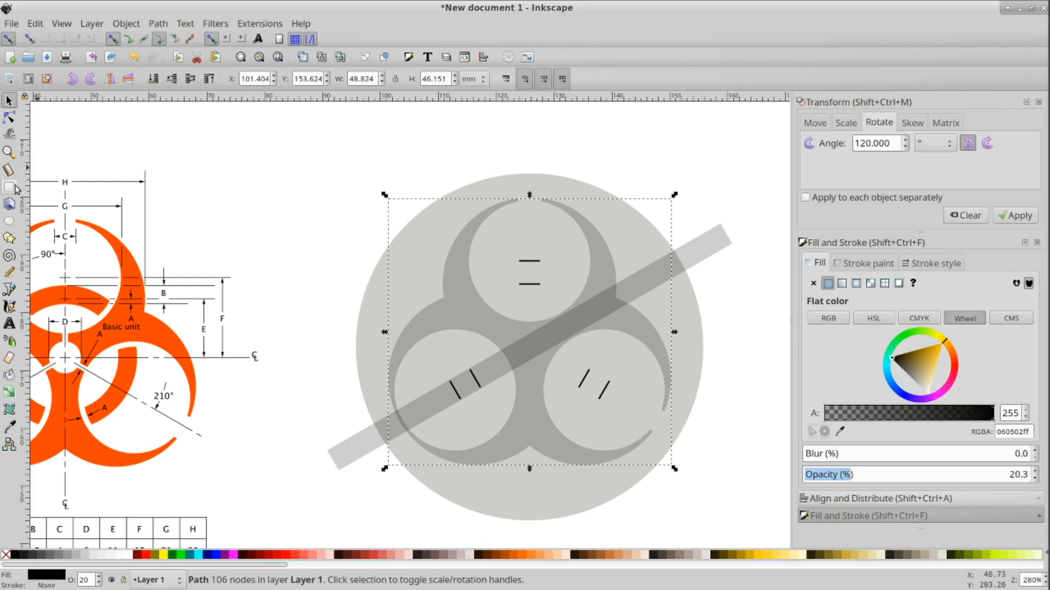
Step: Cut a gap where the lower-left bar crosses the ring by intersecting a small ellipse with the bar and subtracting it
click(9, 221)
drag(377, 395, 426, 441)
click(8, 100)
shift+click(352, 451)
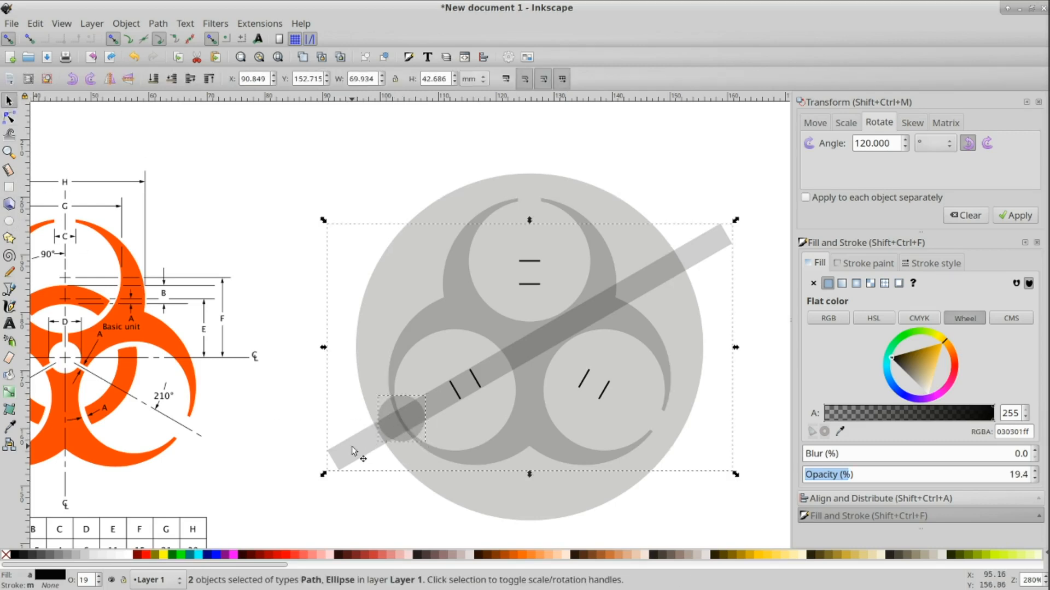
key(ctrl+asterisk)
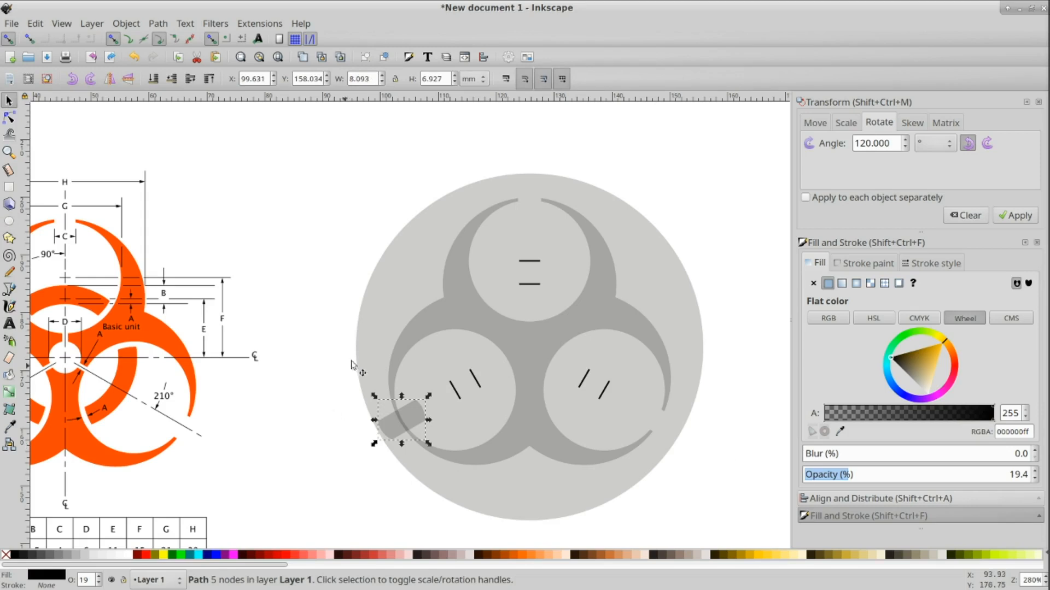
shift+click(422, 339)
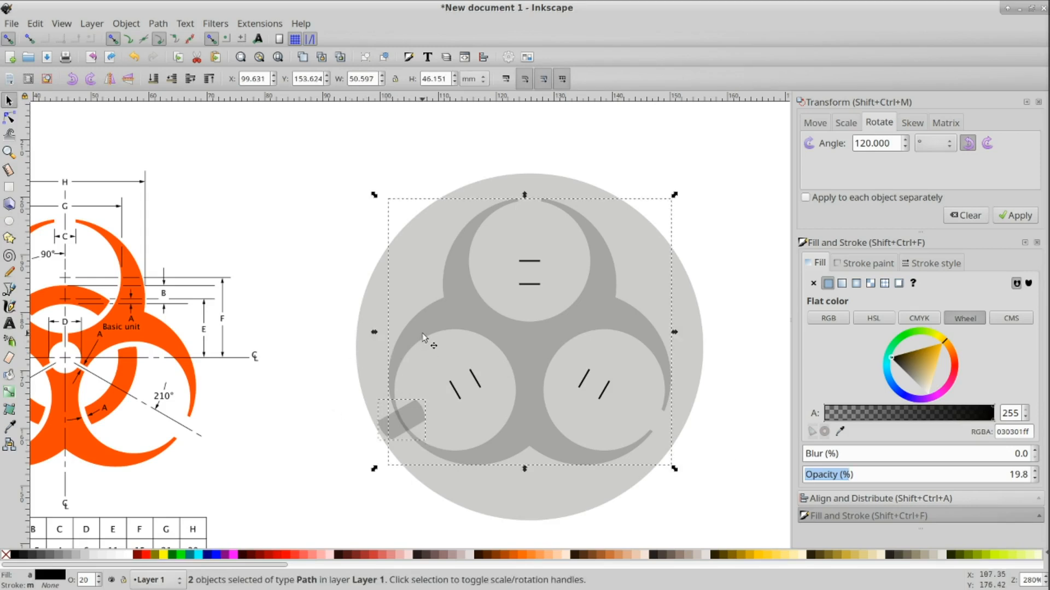
key(ctrl+minus)
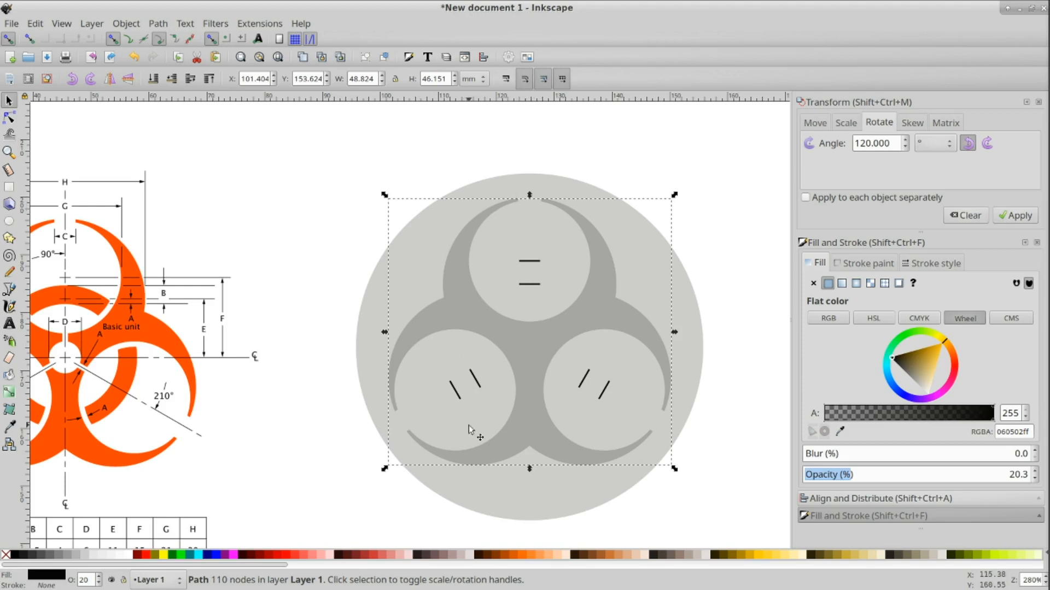
Step: Duplicate the outer circle and scale the copy proportionally to 6 × 6 mm
scroll(531, 404, down, 1)
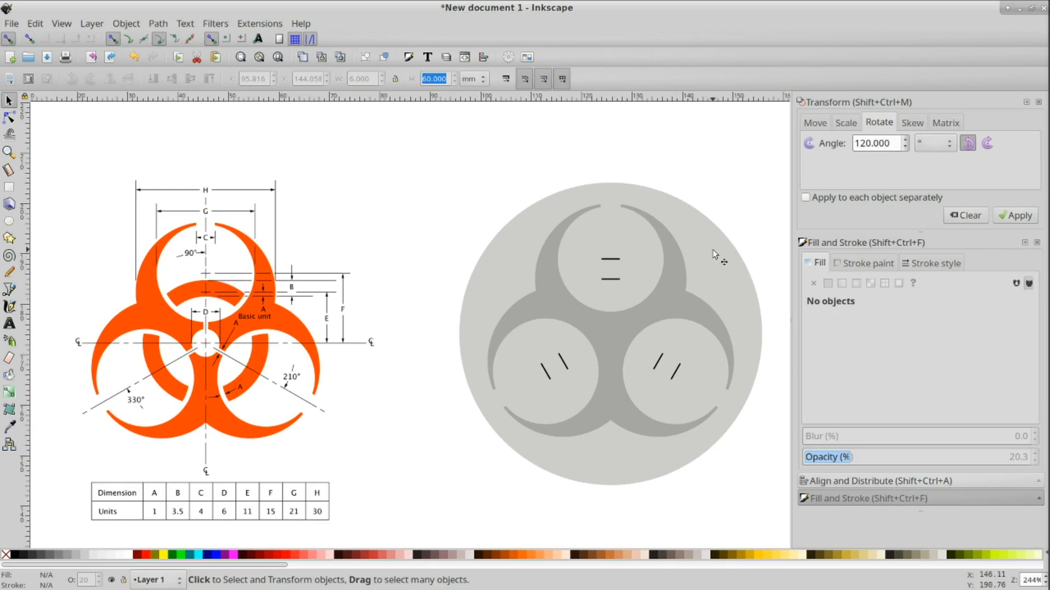
click(714, 254)
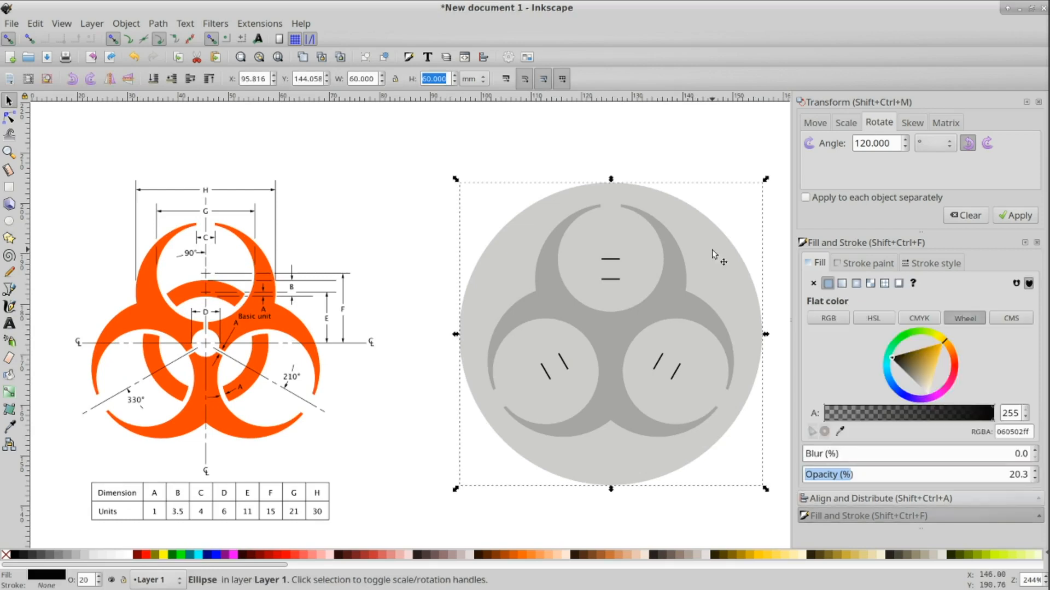
key(ctrl)
key(ctrl+d)
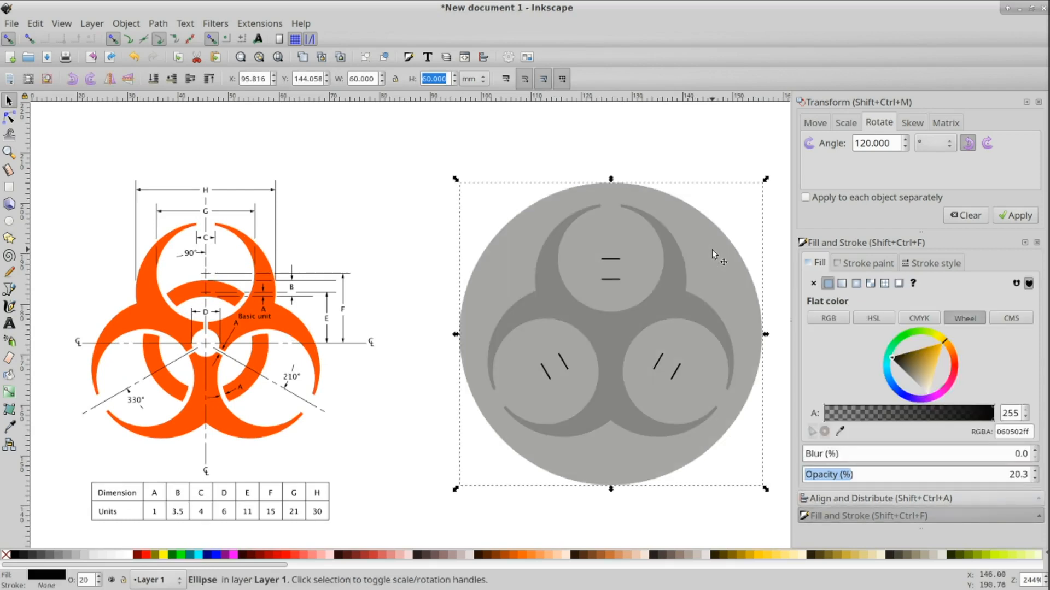
click(397, 80)
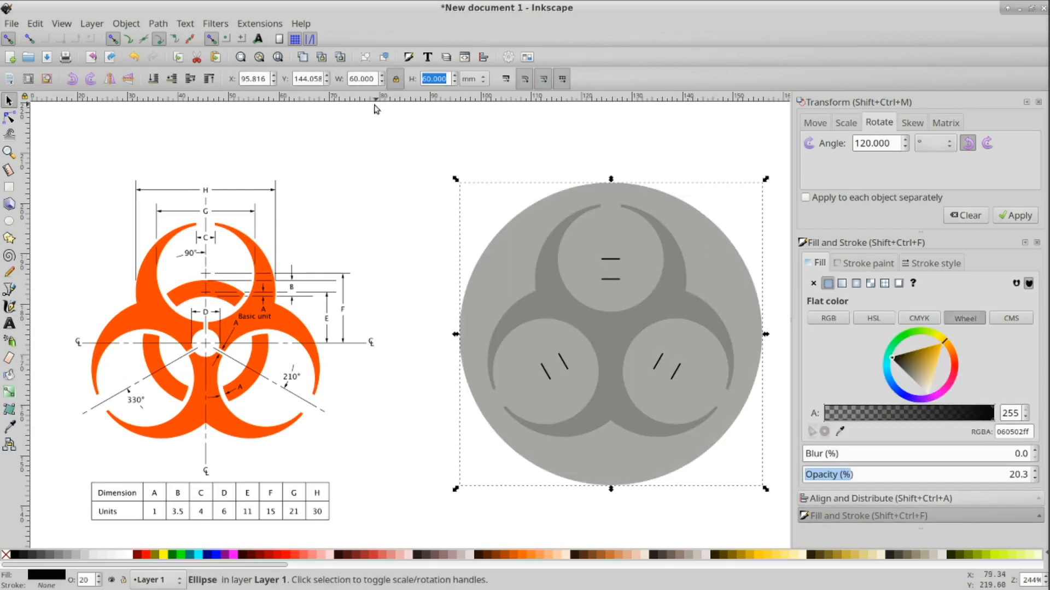
double_click(353, 79)
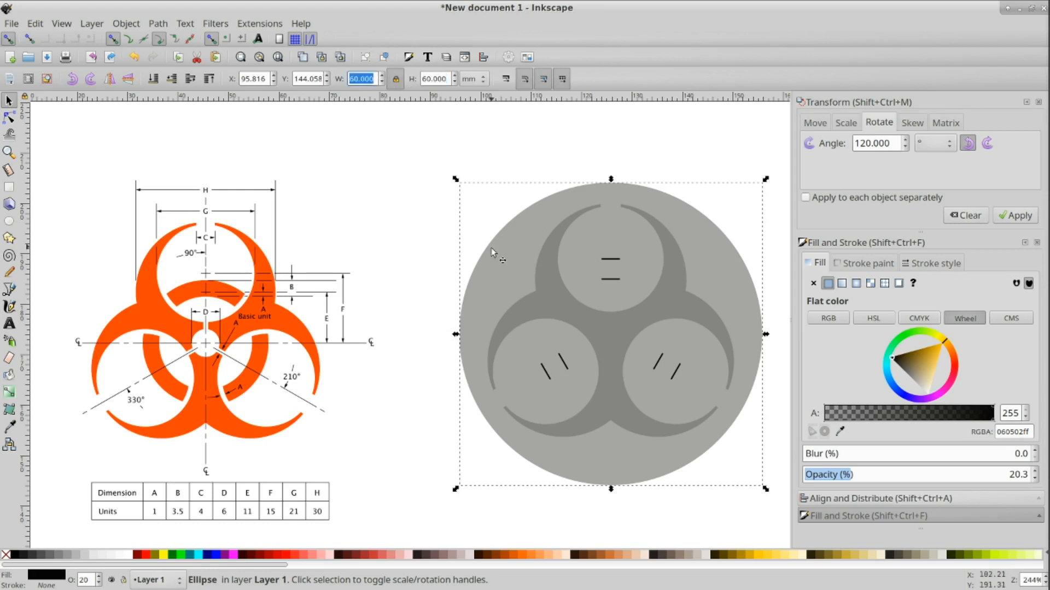
text(8)
key(Return)
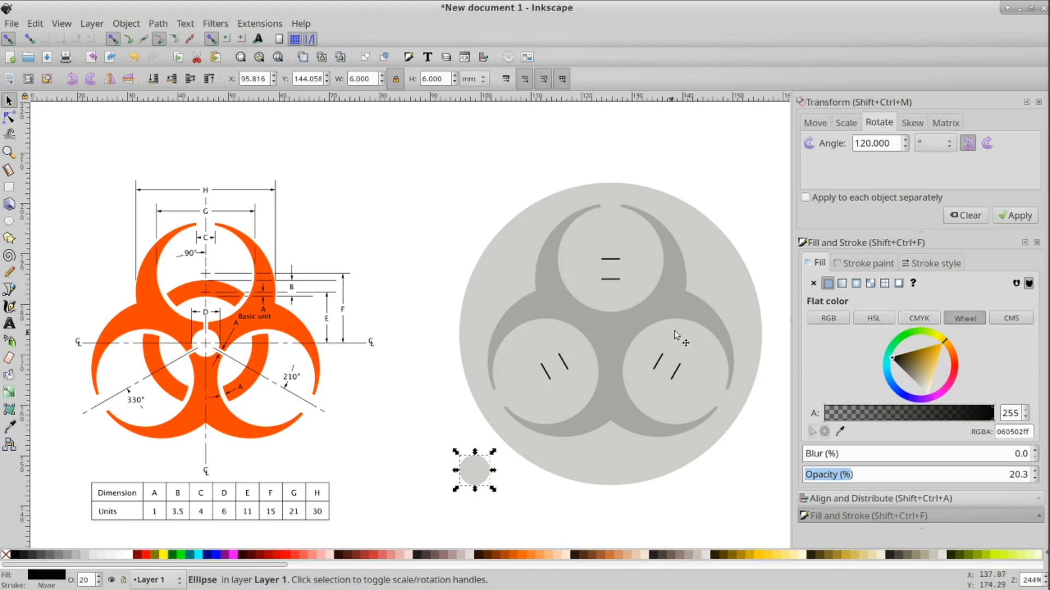
Step: Center the small circle on the outer circle both horizontally and vertically with Align and Distribute
shift+click(722, 291)
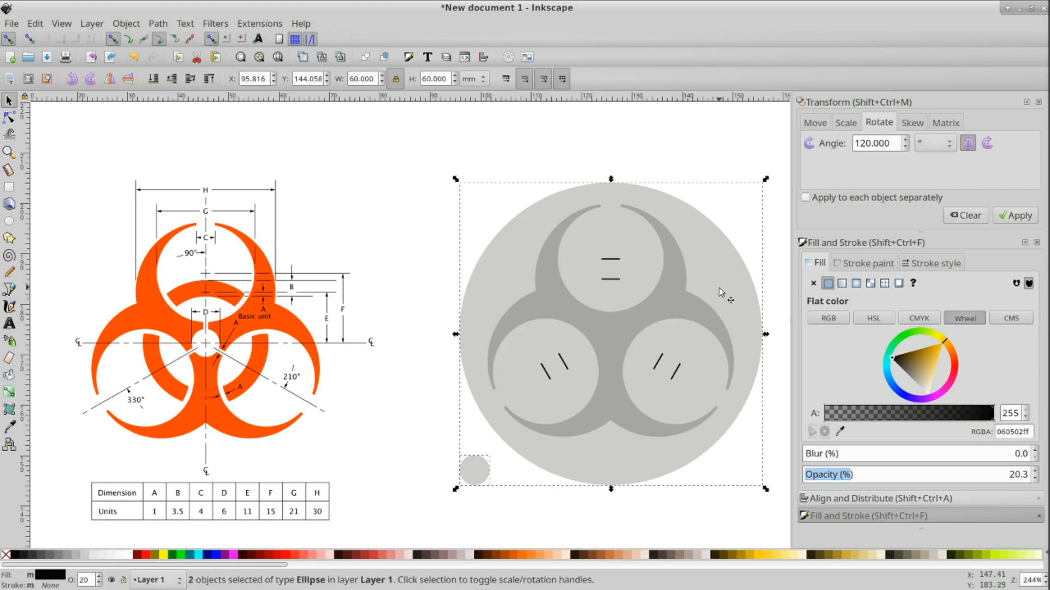
click(839, 502)
click(972, 310)
click(972, 329)
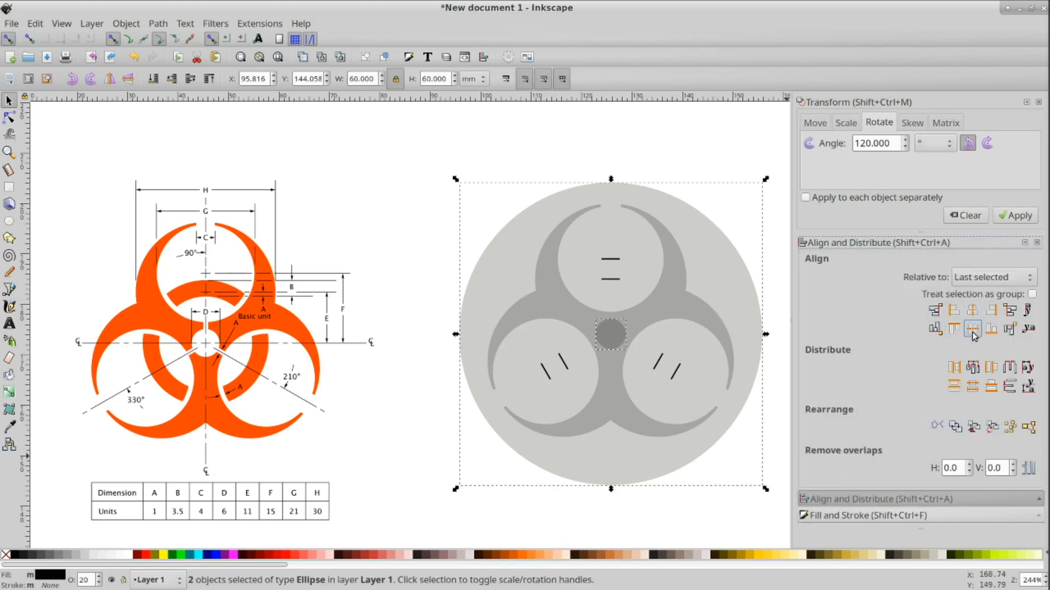
click(668, 525)
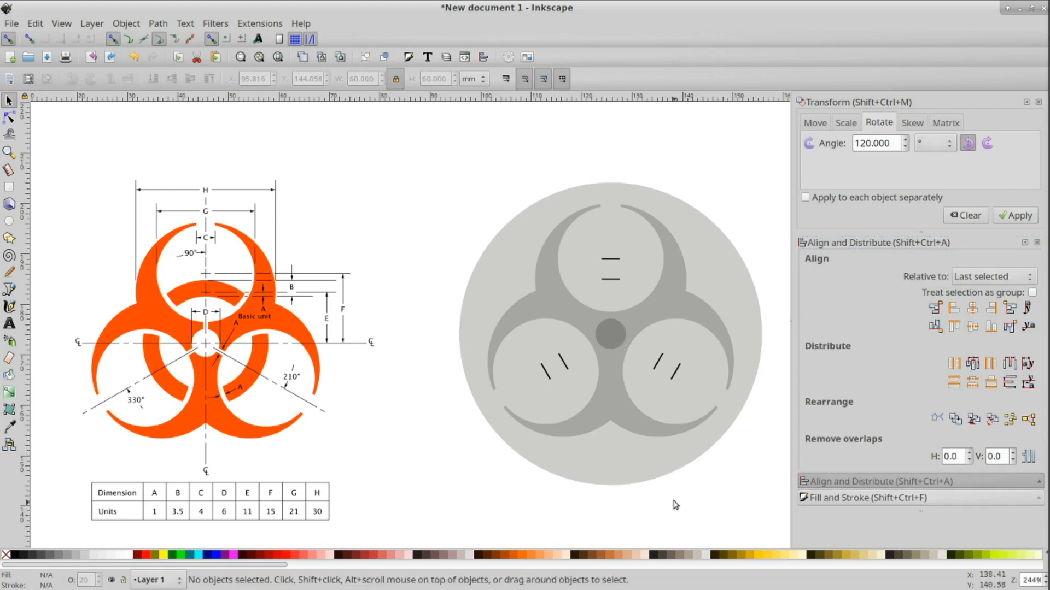
Step: Subtract the small circle from the ring shape with Difference to punch the central hole, then pick the Pen tool
click(613, 339)
shift+click(655, 316)
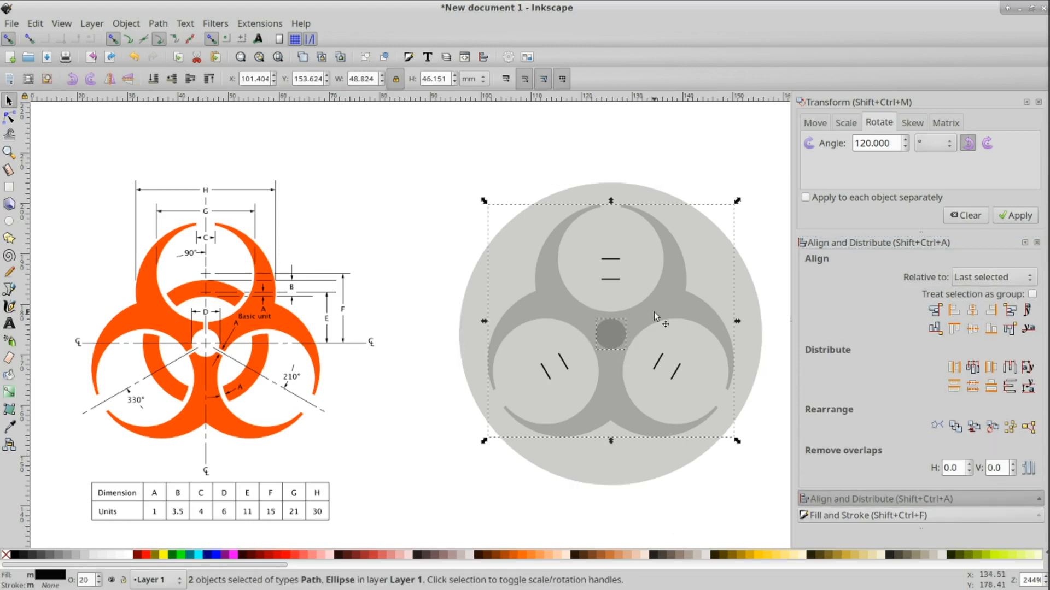
key(ctrl+minus)
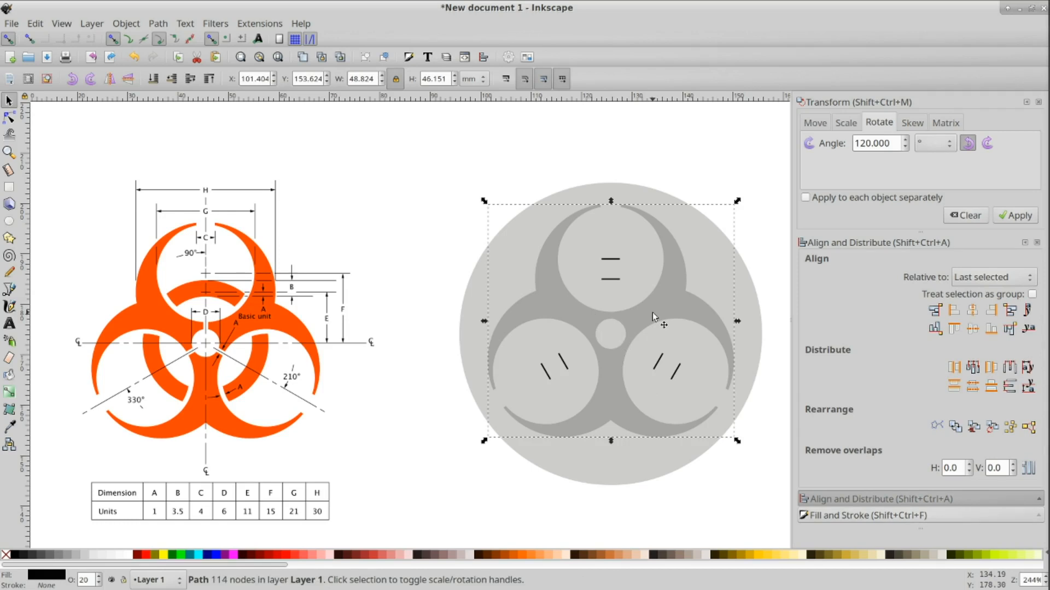
click(465, 481)
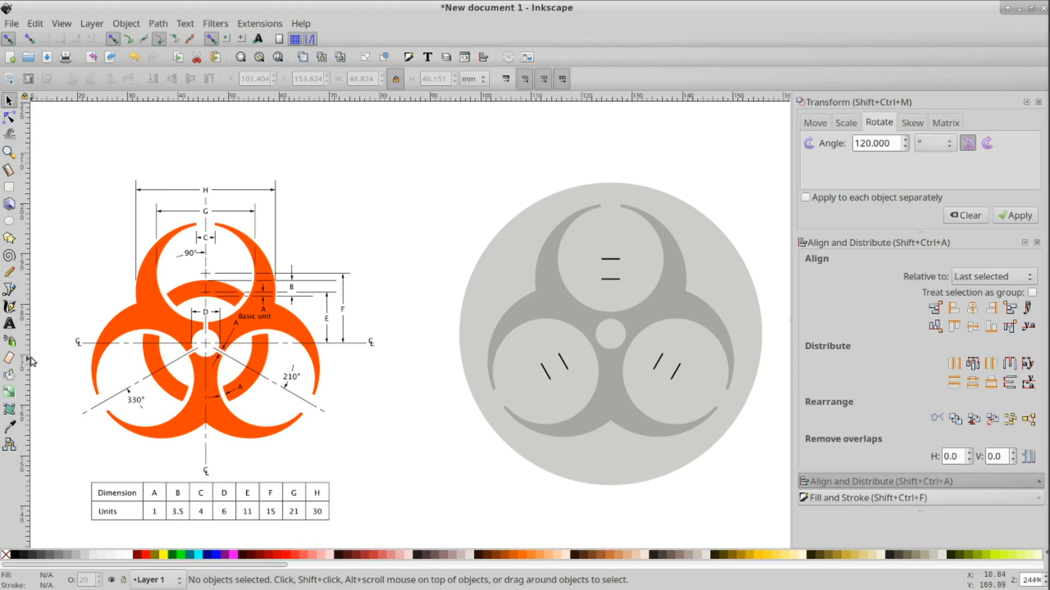
click(9, 290)
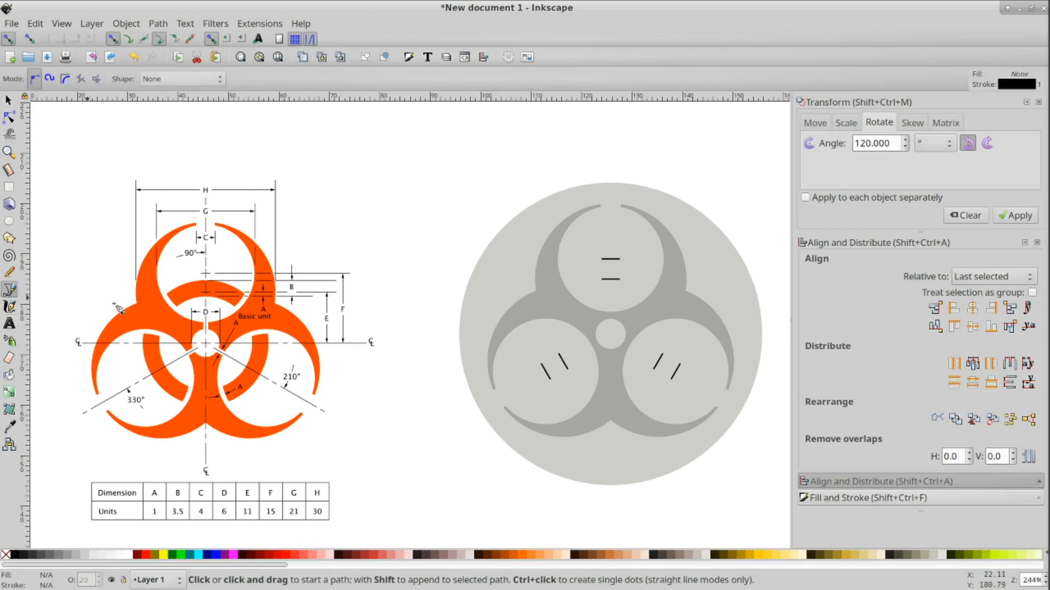
Step: Draw a vertical line about 69 mm long with the Pen tool and center it horizontally on the outer circle
click(430, 156)
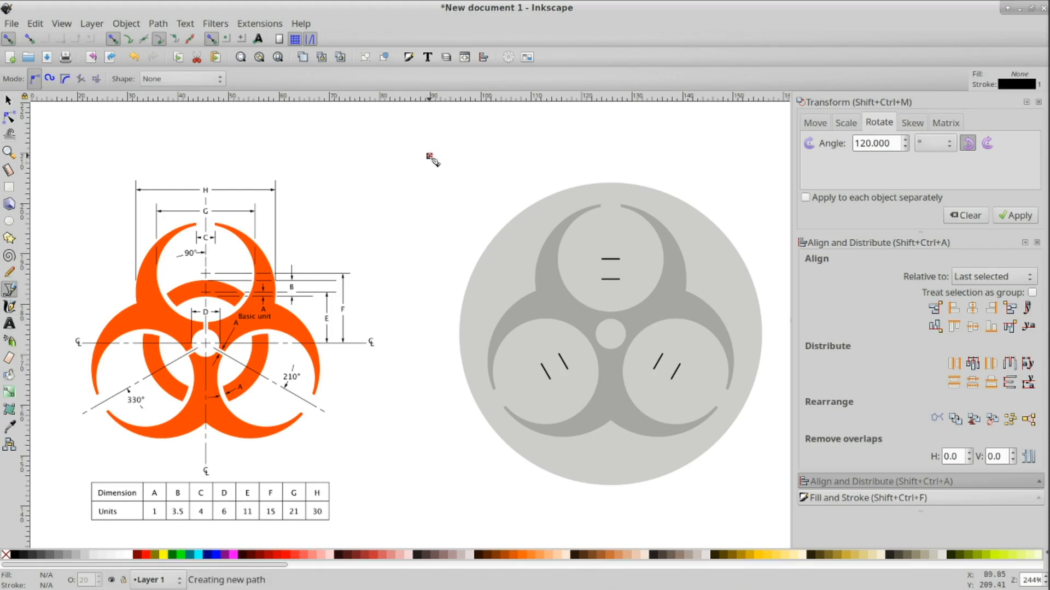
double_click(429, 507)
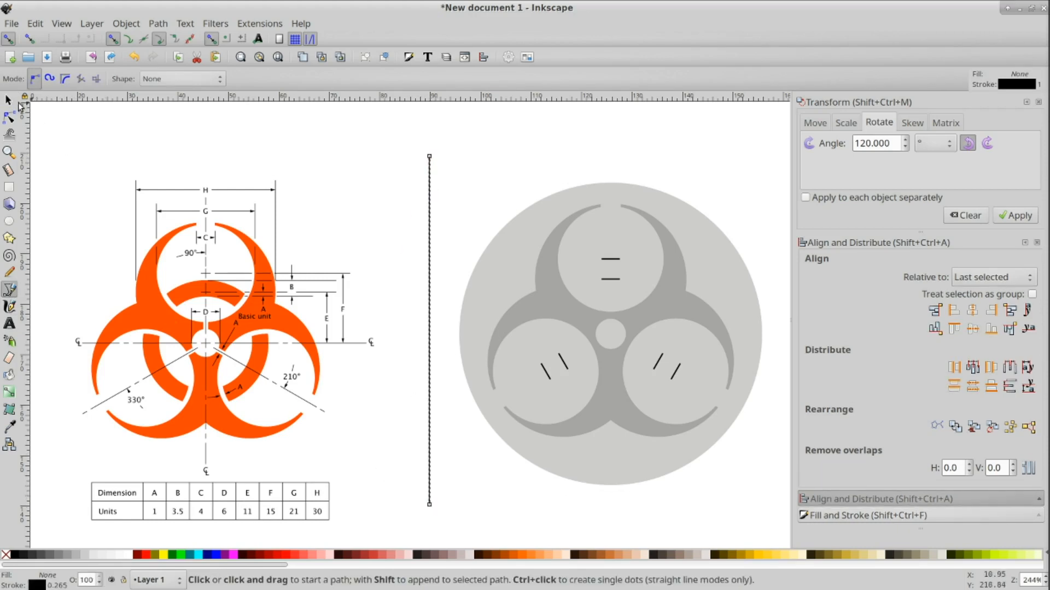
click(9, 101)
shift+click(730, 285)
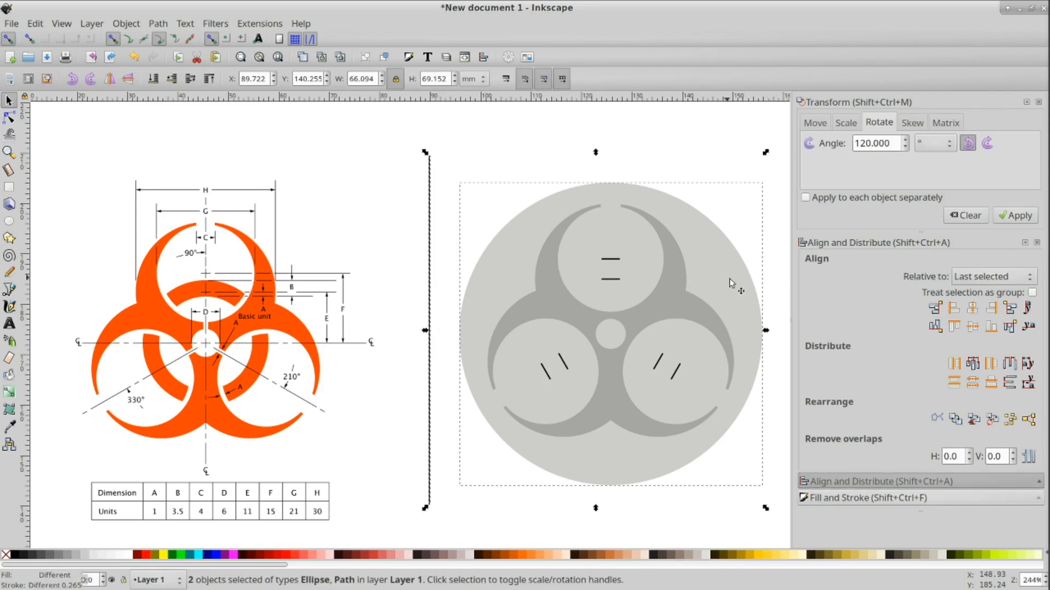
click(972, 308)
click(972, 326)
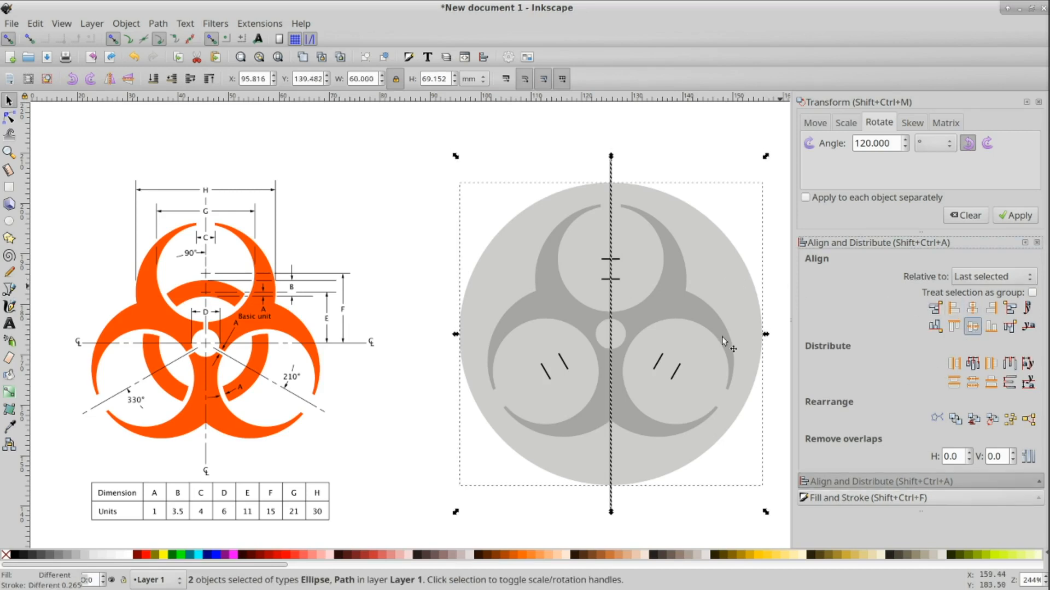
click(658, 143)
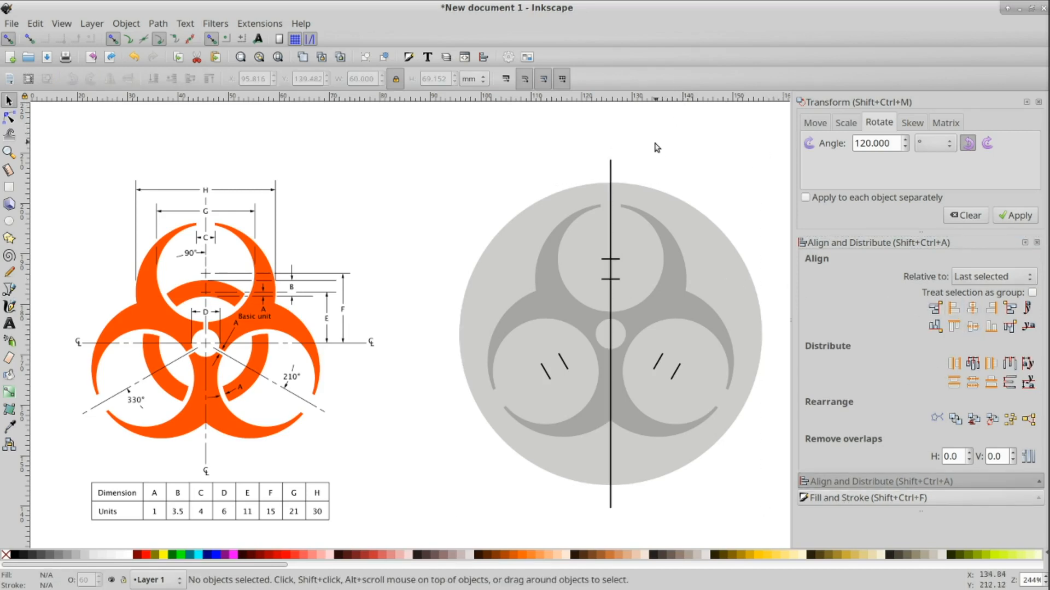
Step: Convert the vertical line's stroke to a path with Stroke to Path
click(611, 175)
click(158, 23)
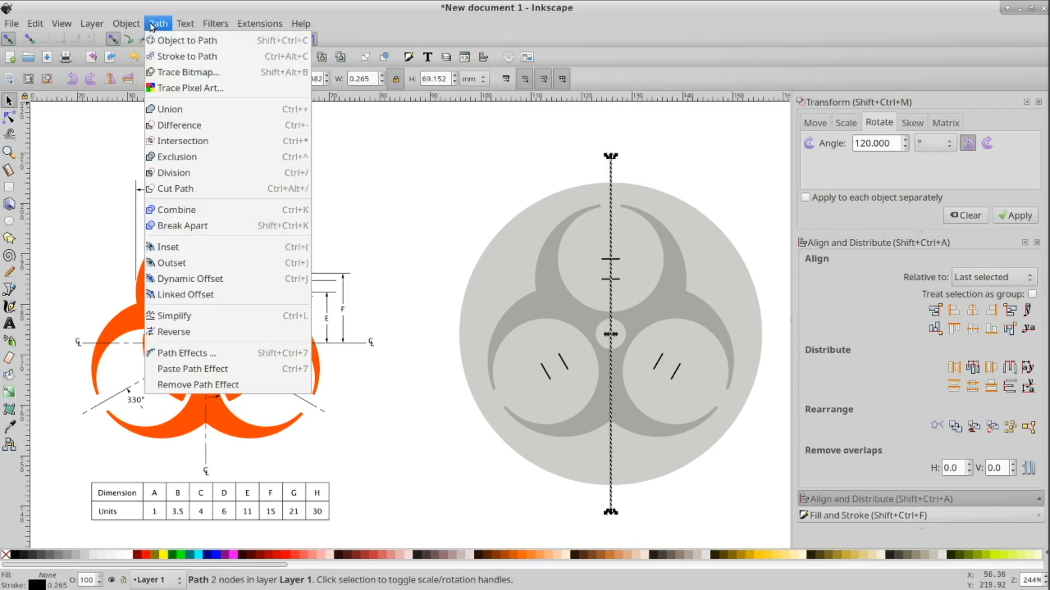
click(167, 56)
Step: Set the bar's width to 1 mm and re-center it horizontally on the outer circle
click(439, 162)
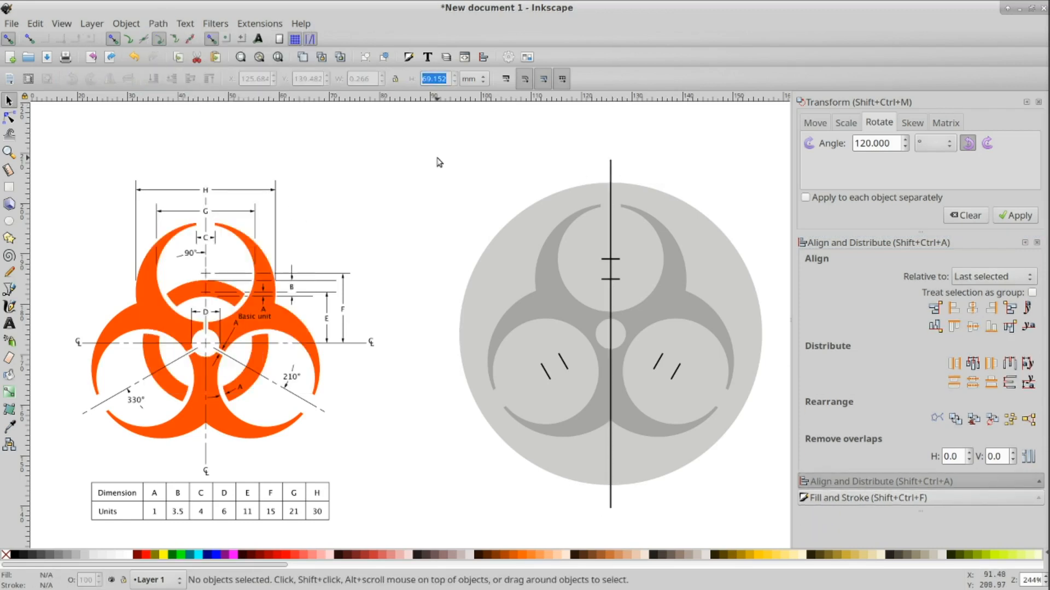
click(610, 168)
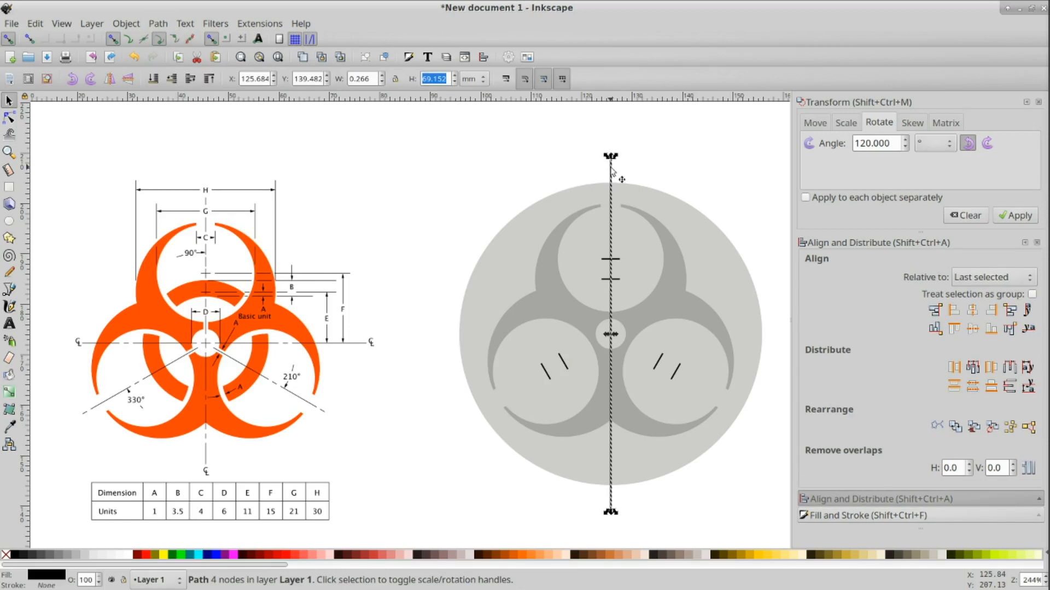
click(372, 78)
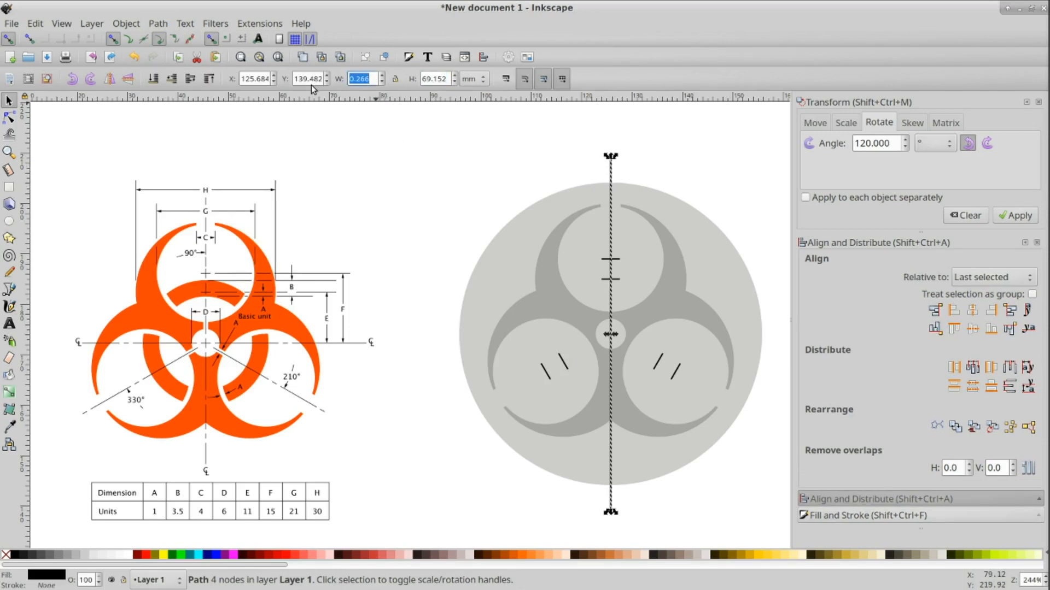
text(60)
key(Tab)
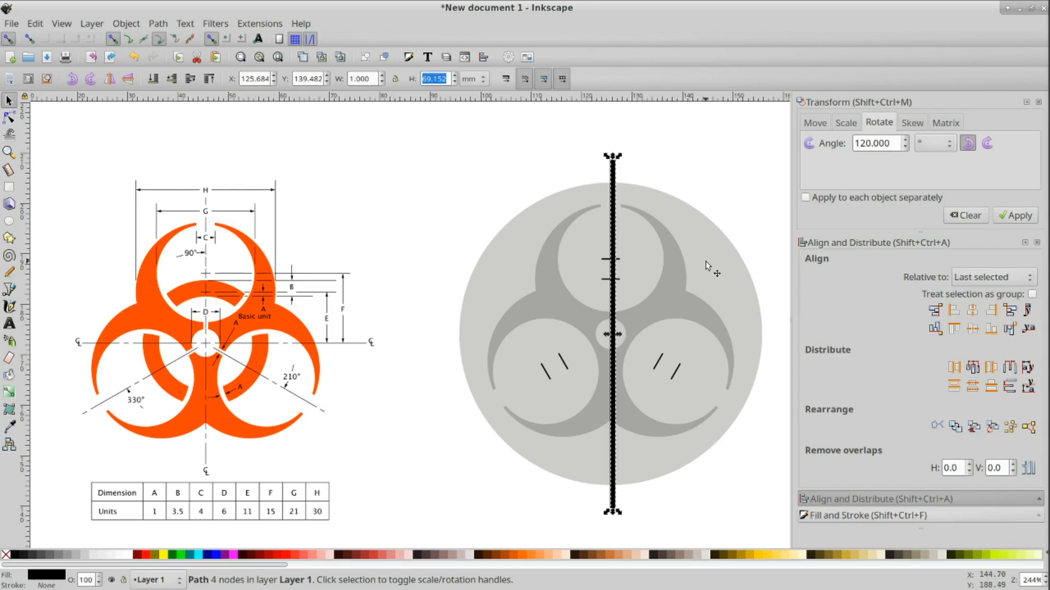
shift+click(706, 265)
click(972, 328)
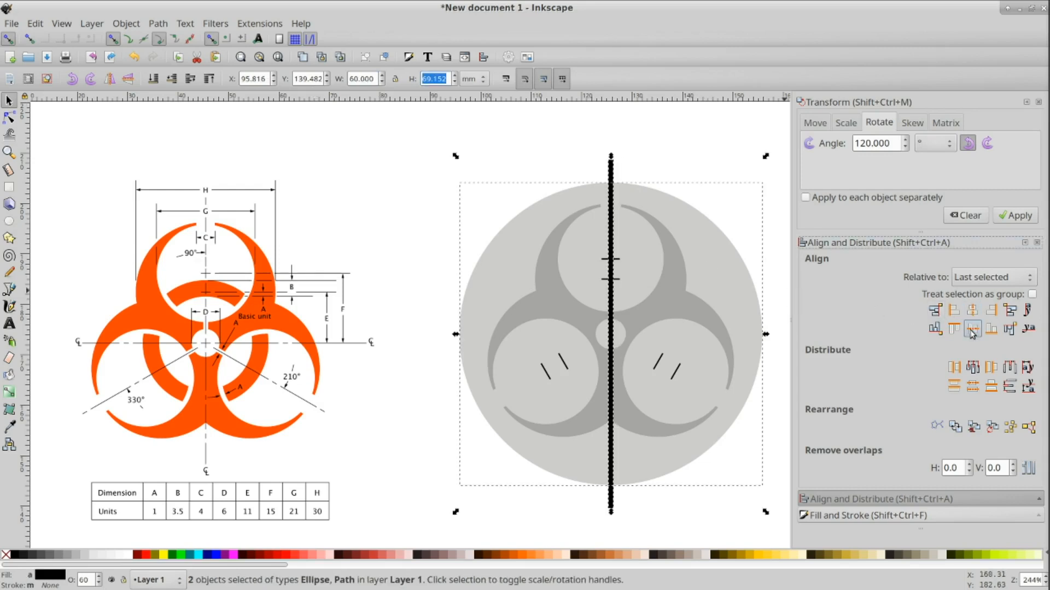
Step: Lower the bar's opacity to about 20% in Fill and Stroke
click(648, 137)
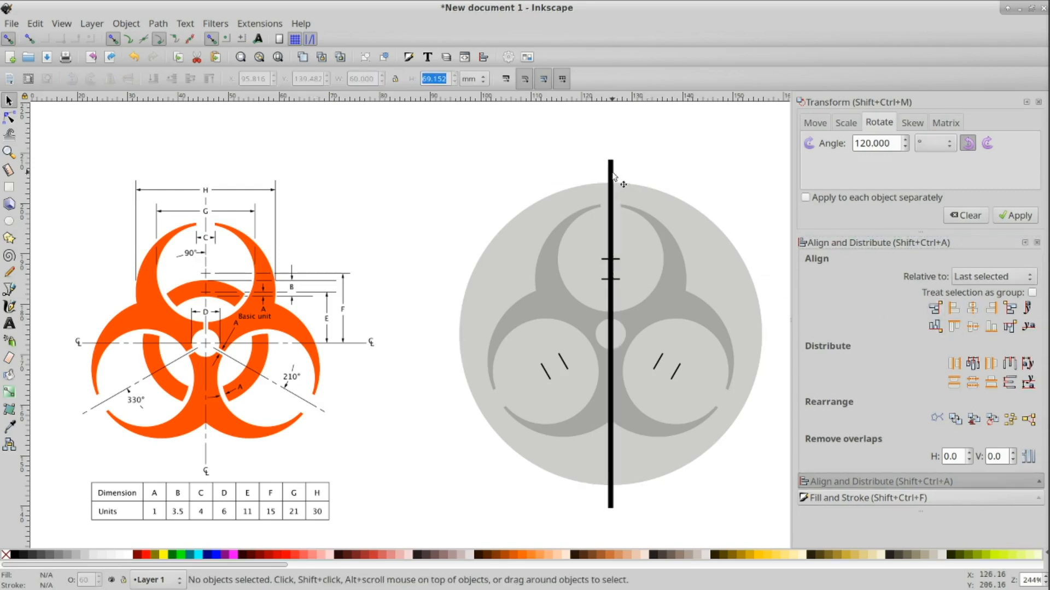
click(611, 175)
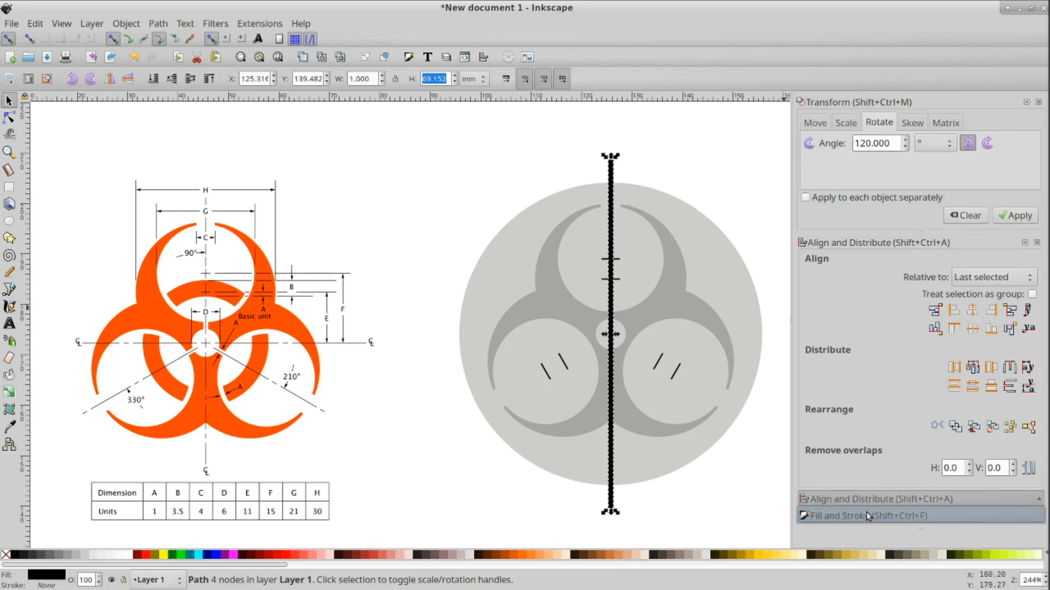
click(896, 516)
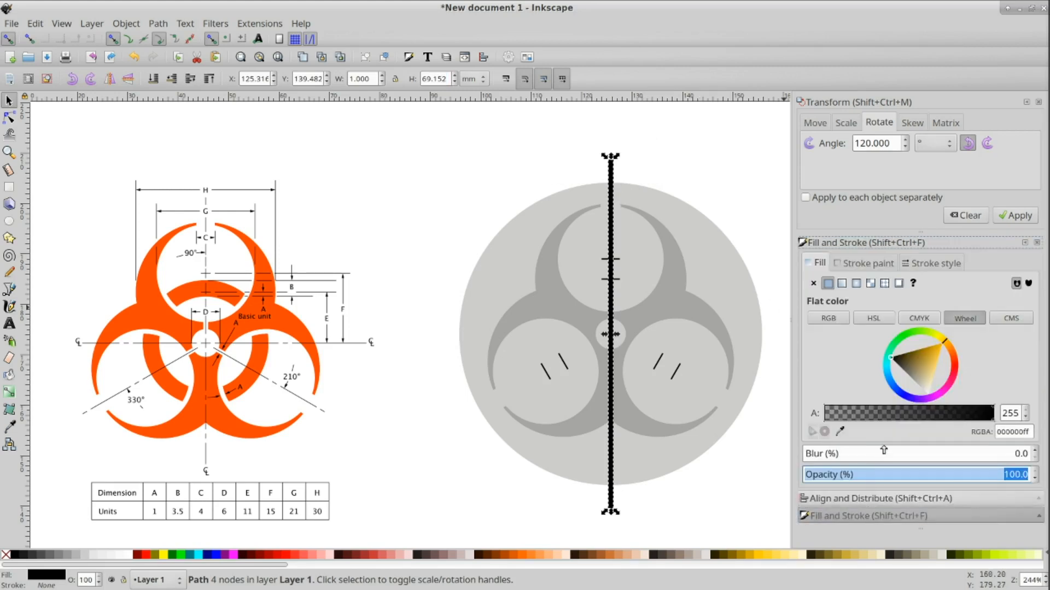
click(850, 475)
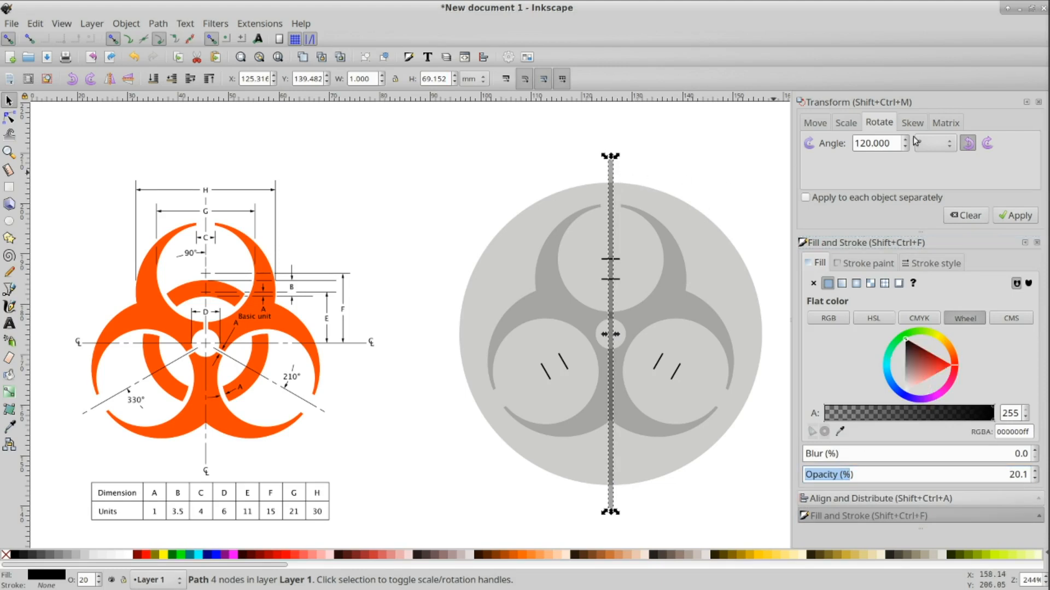
Step: Create two copies of the bar rotated 120° in opposite directions so three bars radiate from the center
click(987, 143)
click(1019, 217)
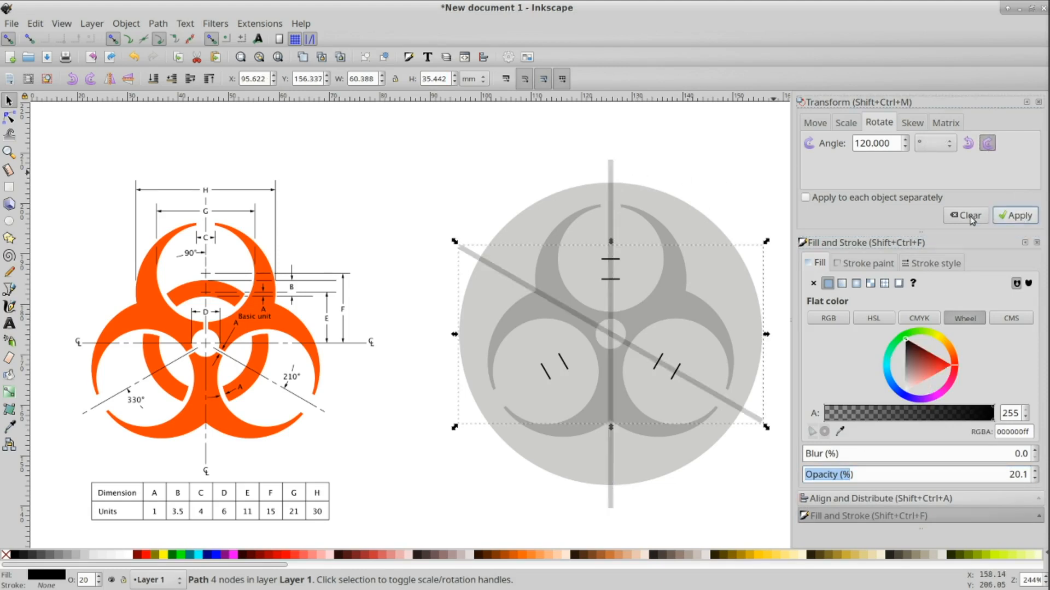
key(ctrl+d)
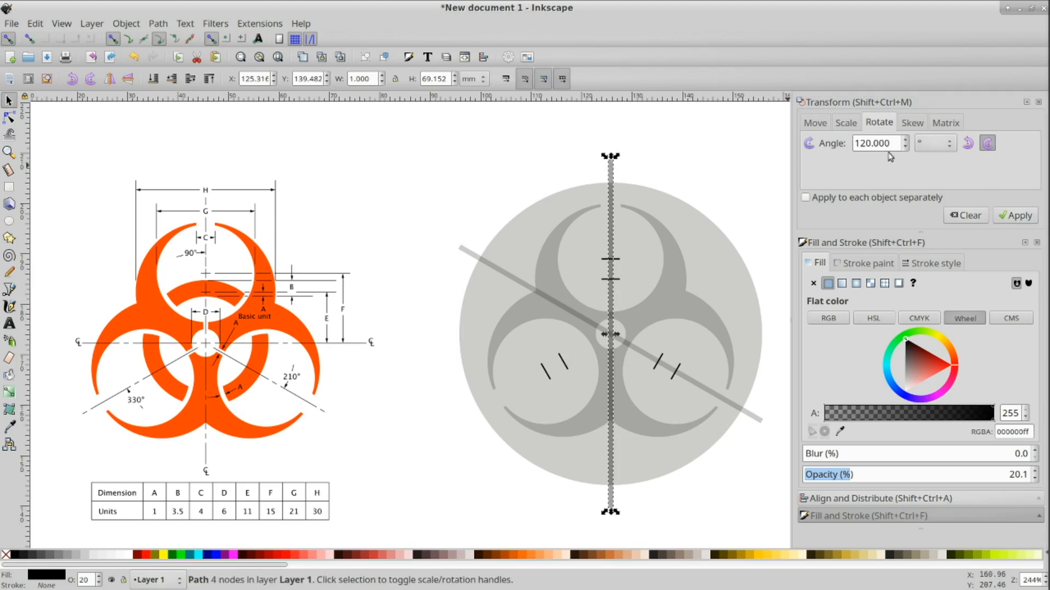
click(967, 143)
click(1013, 219)
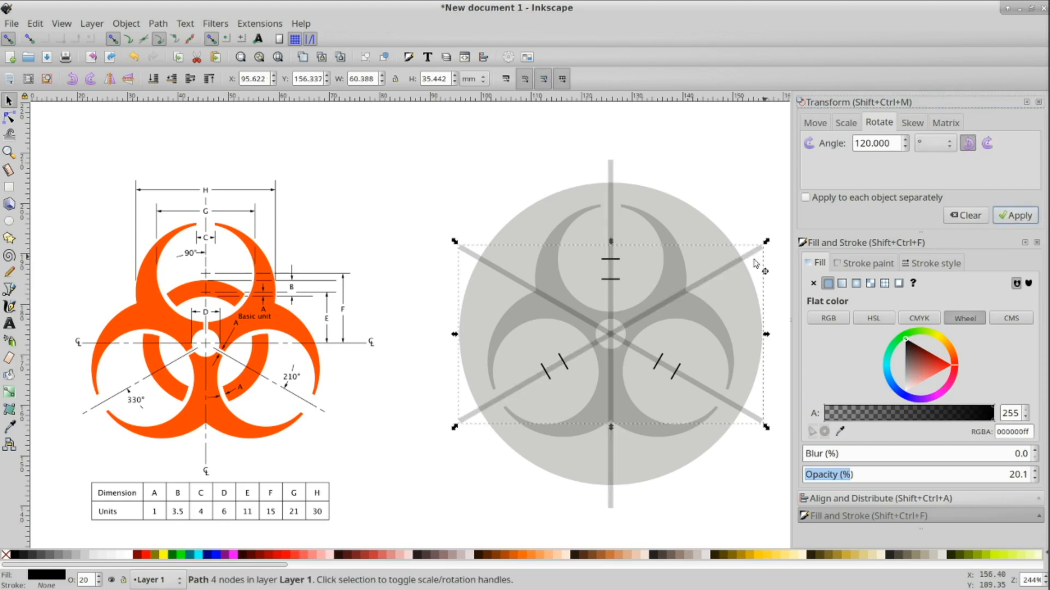
click(717, 215)
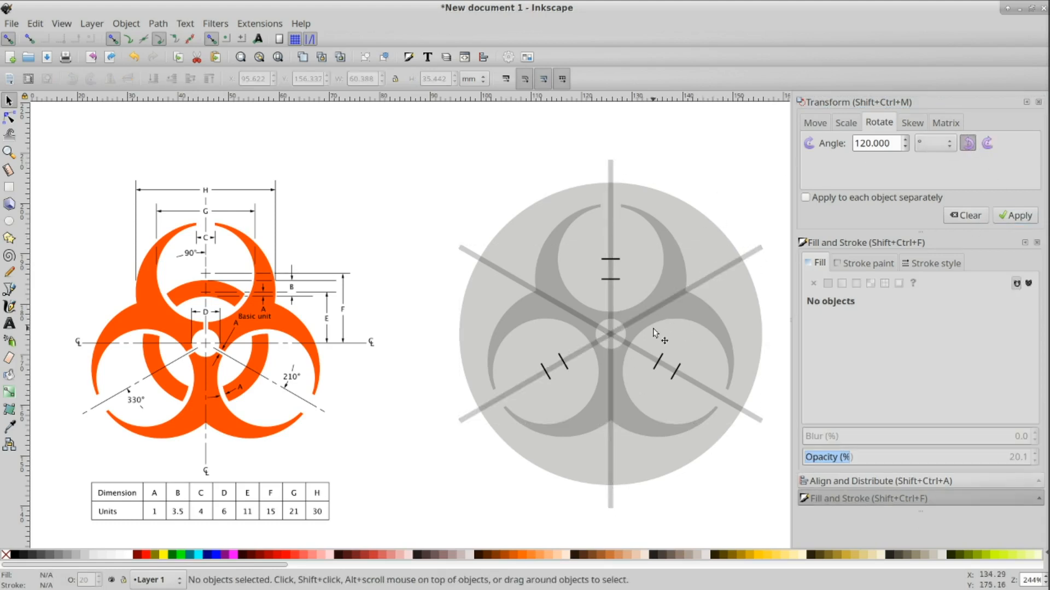
Step: Cut a gap where the vertical bar crosses the ring by intersecting a small ellipse with the bar and subtracting it
ctrl+scroll(656, 333, up, 2)
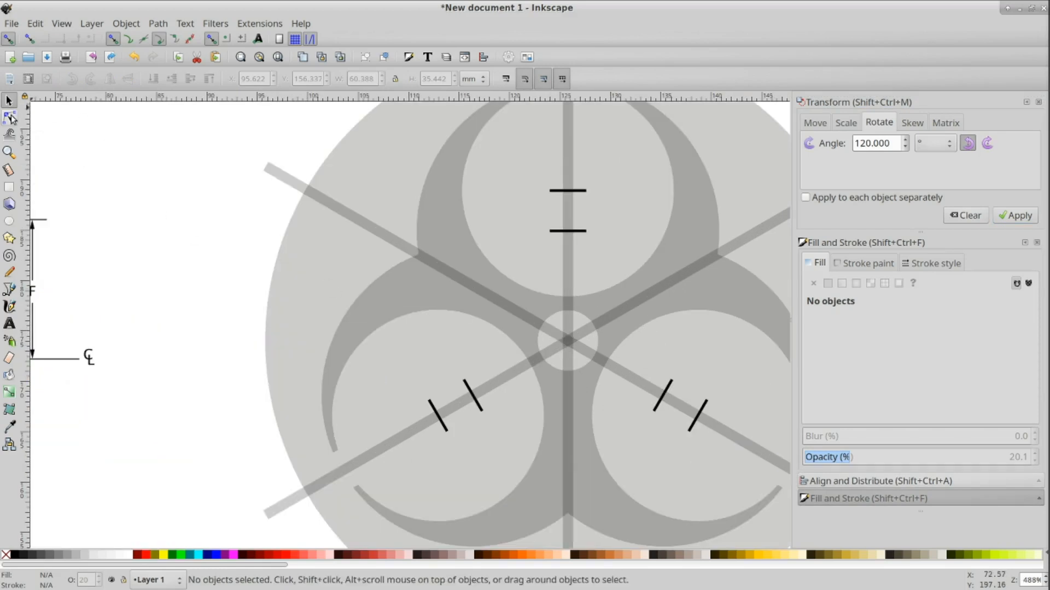
click(9, 221)
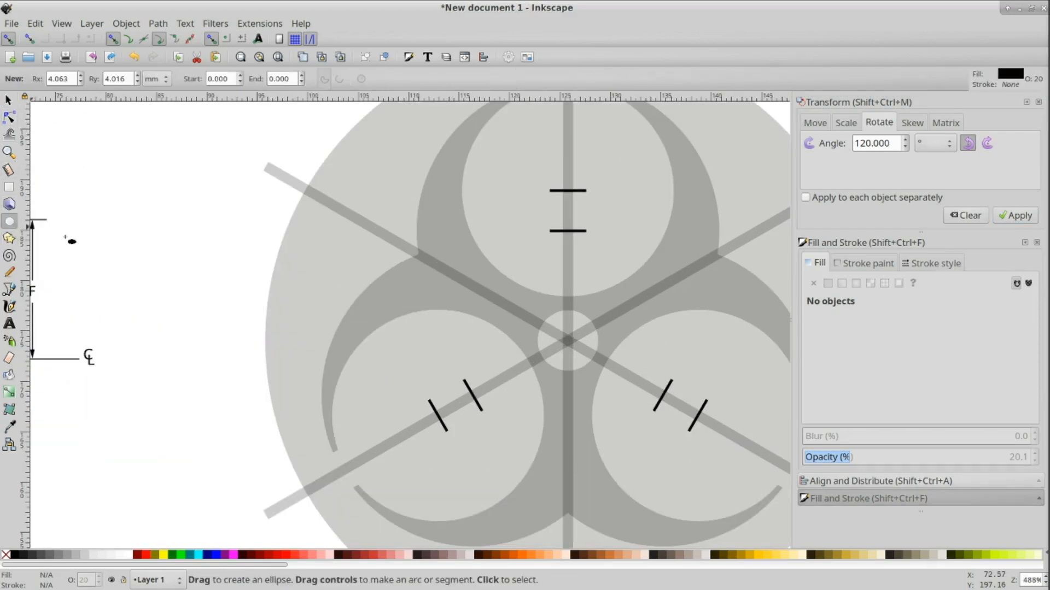
drag(552, 288, 584, 318)
click(9, 101)
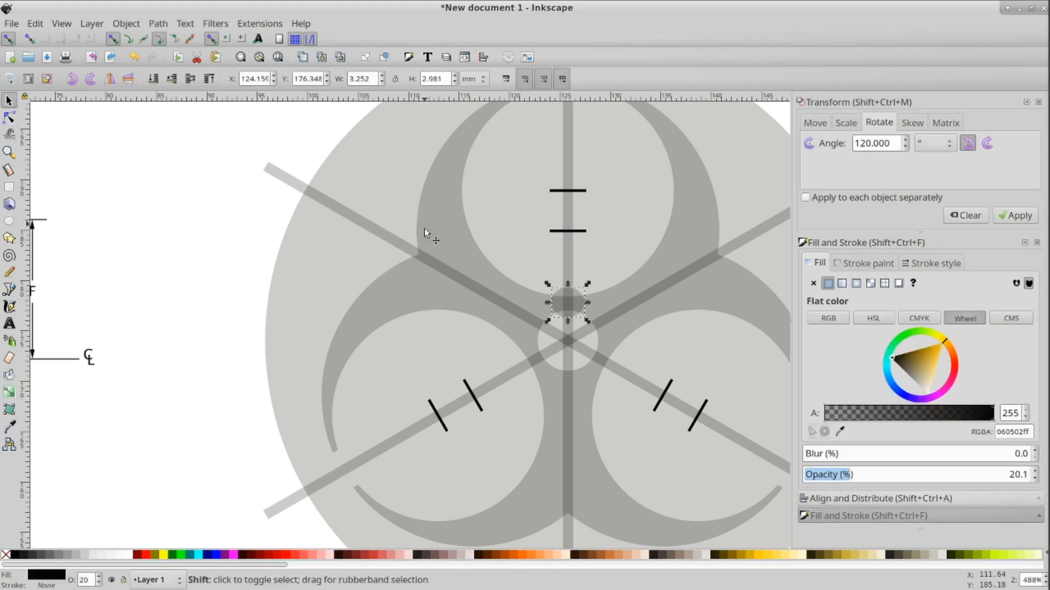
shift+click(566, 258)
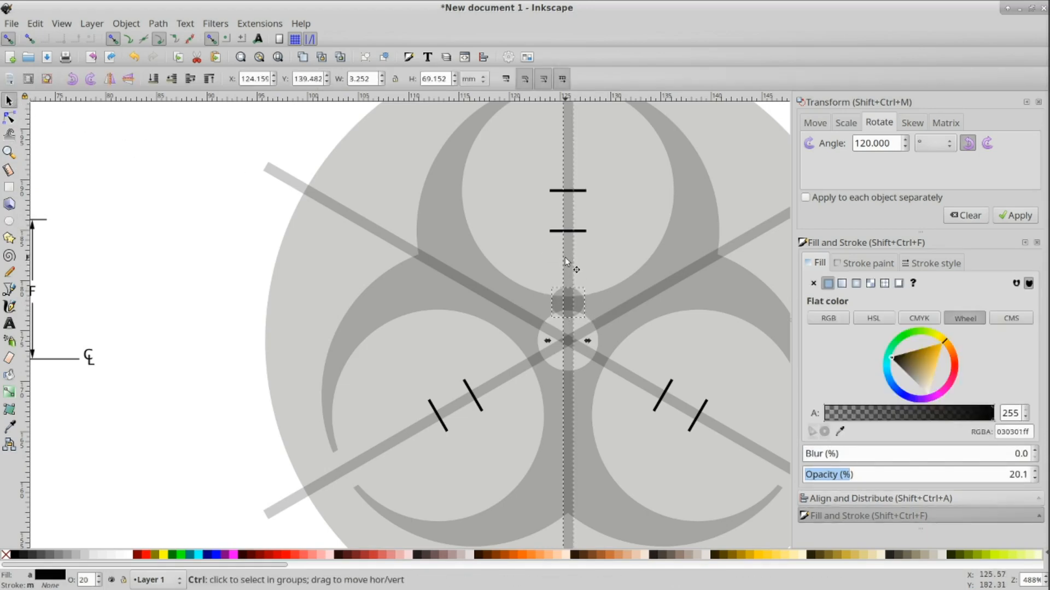
key(ctrl+asterisk)
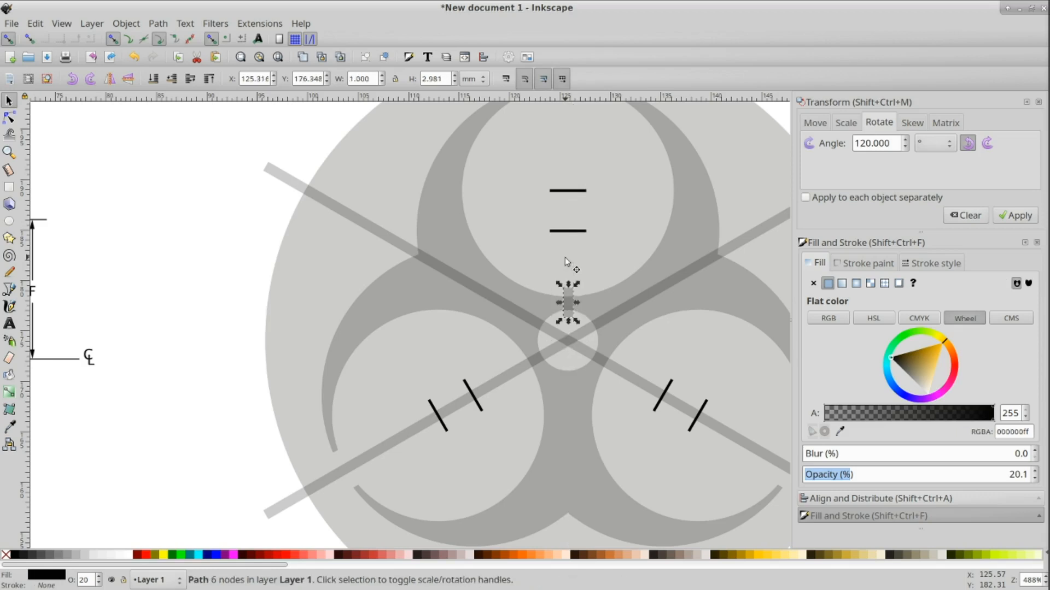
shift+click(667, 253)
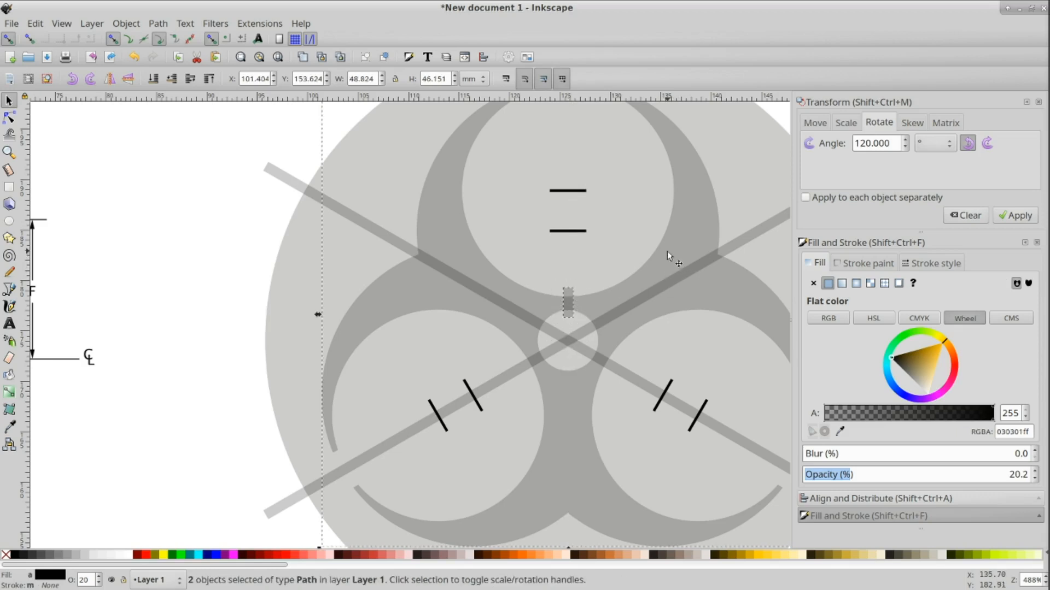
key(ctrl+minus)
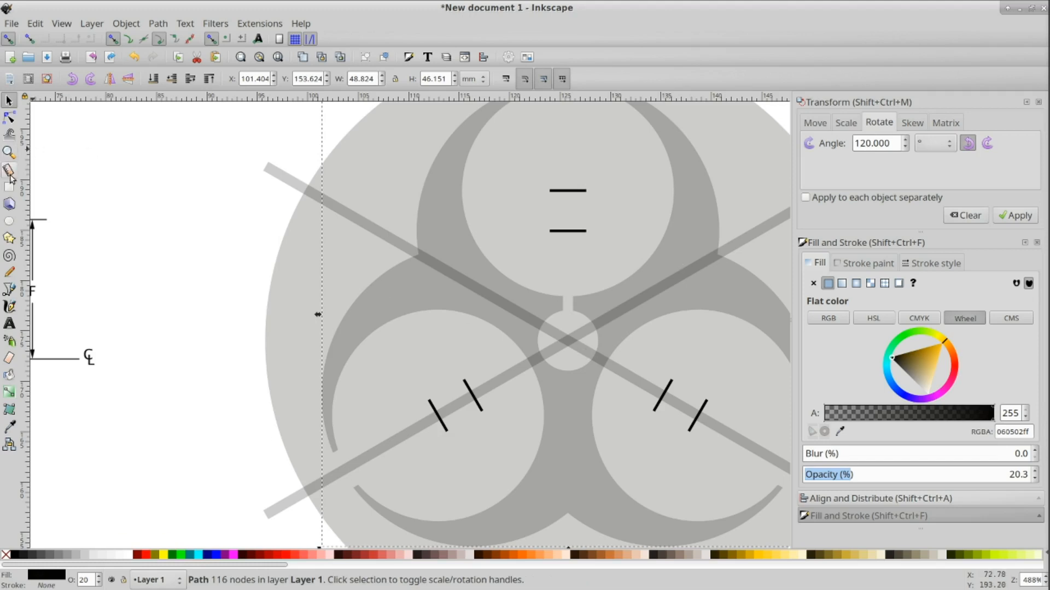
Step: Cut a gap where the lower-right bar crosses the ring by intersecting a small ellipse with the bar and subtracting it
click(10, 222)
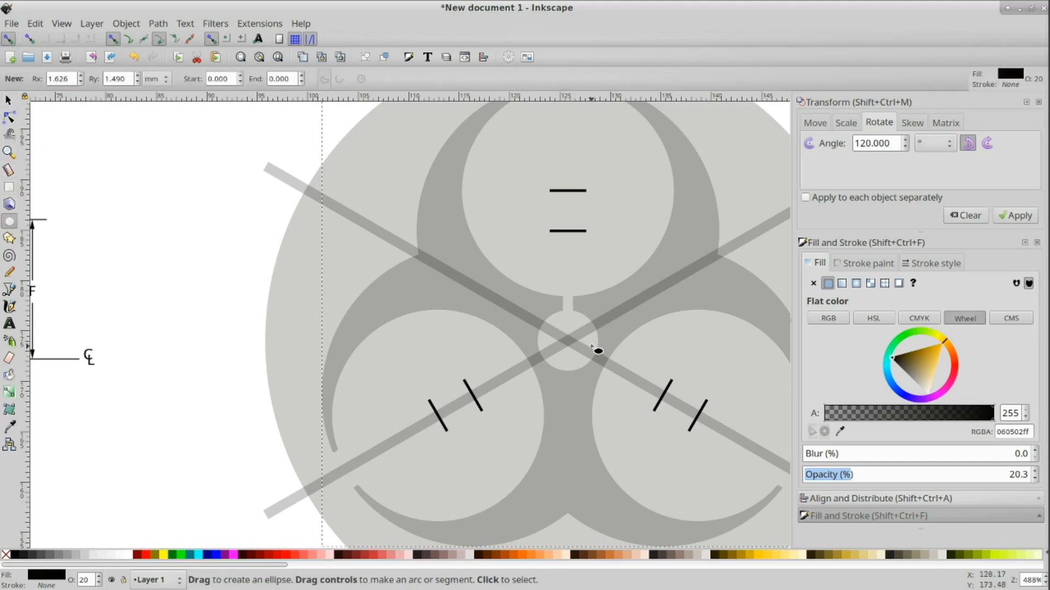
drag(589, 345, 614, 379)
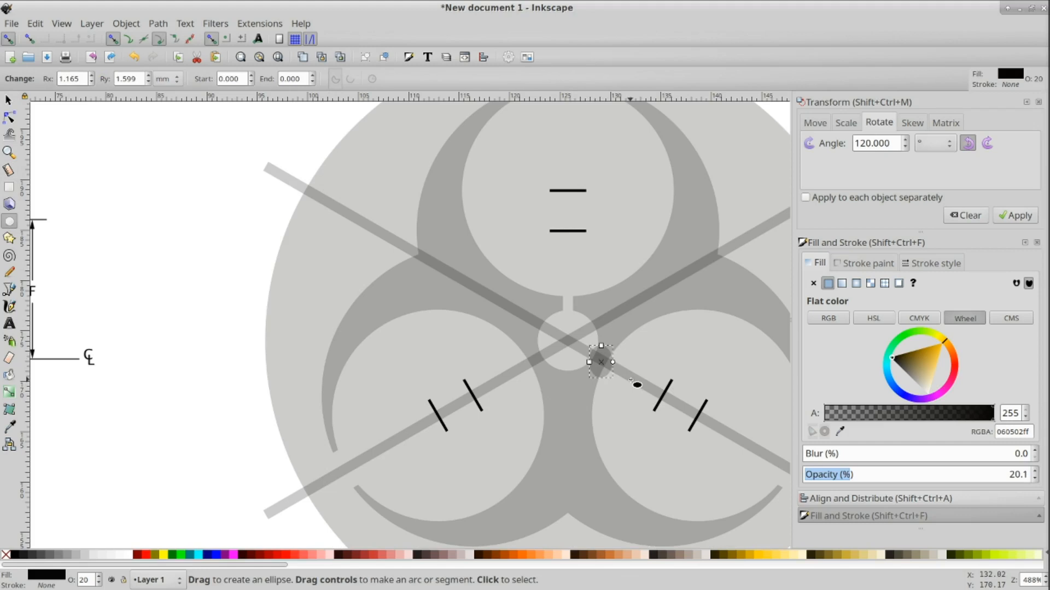
key(s)
shift+click(629, 378)
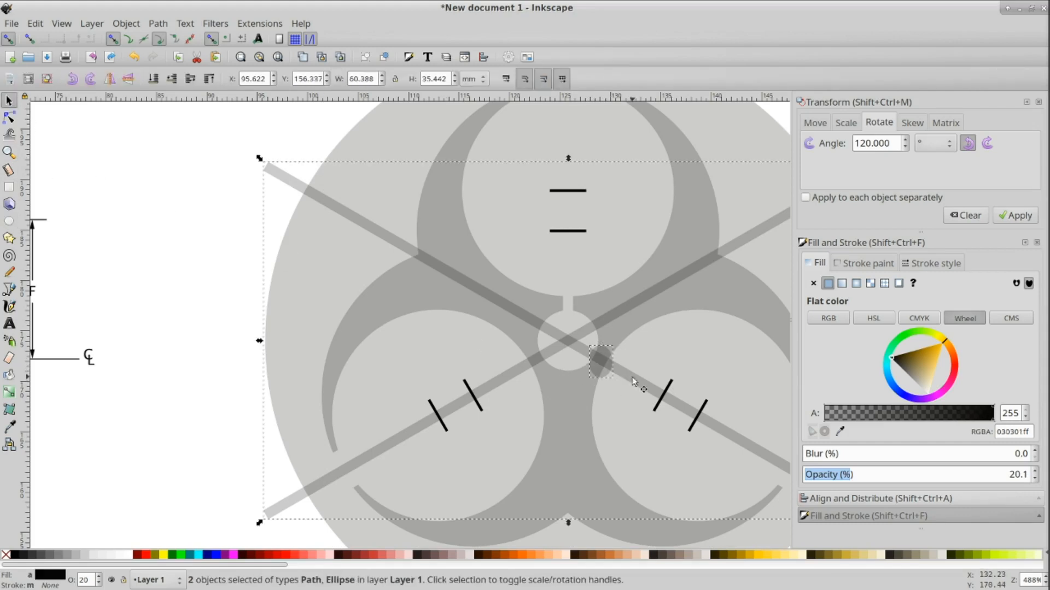
key(ctrl+asterisk)
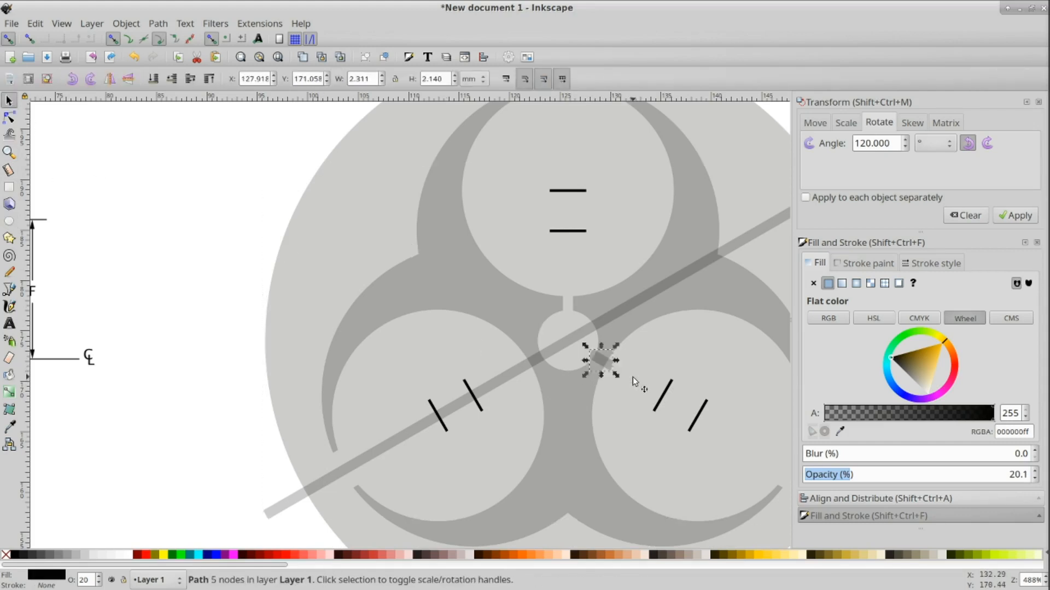
shift+click(625, 324)
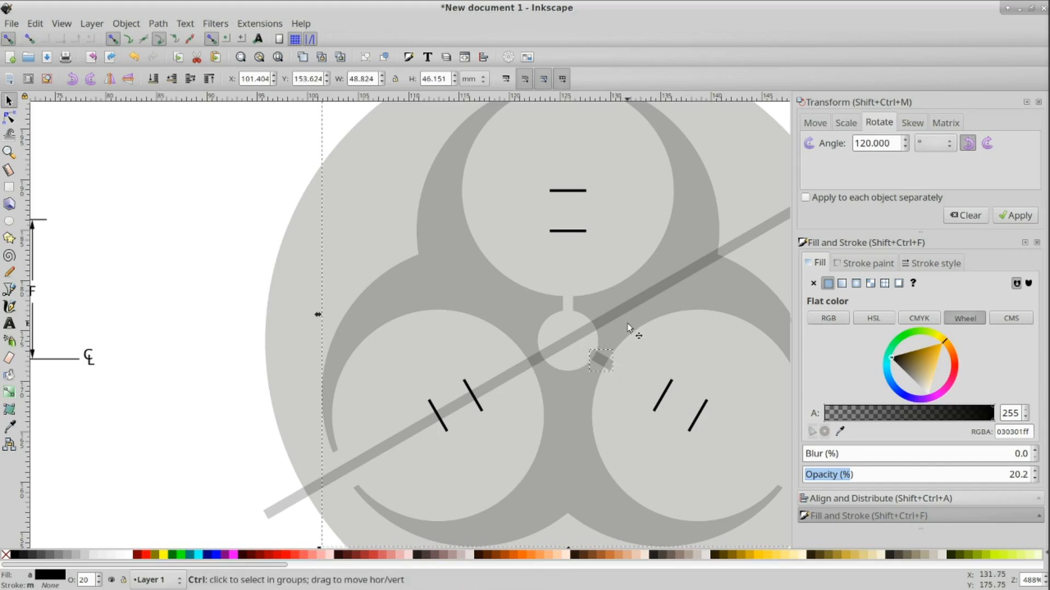
key(ctrl+minus)
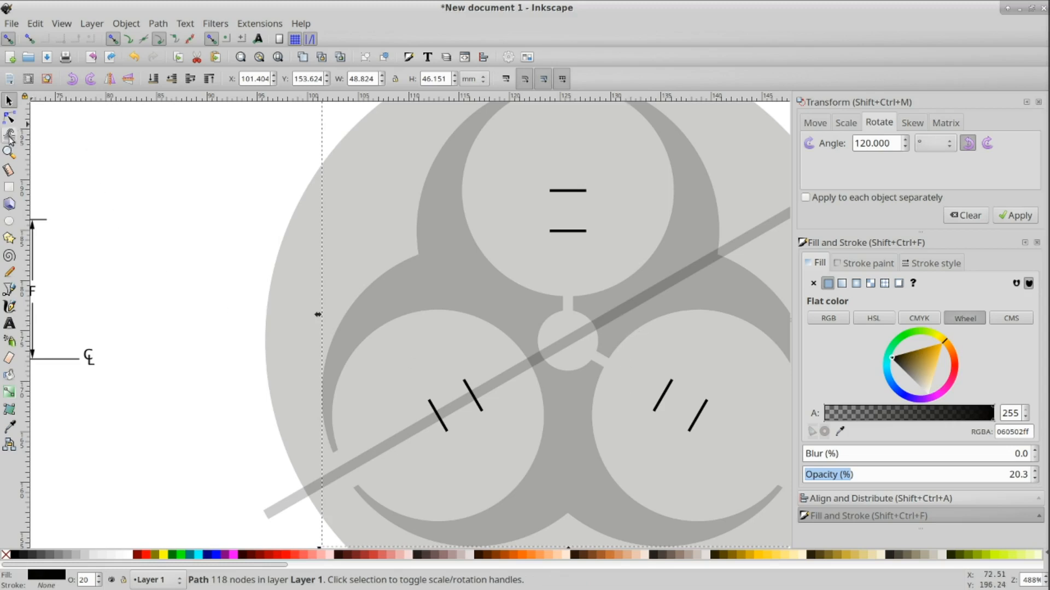
Step: Cut a gap where the lower-left bar crosses the ring by intersecting a small ellipse with the bar and subtracting it
click(9, 221)
drag(514, 346, 560, 377)
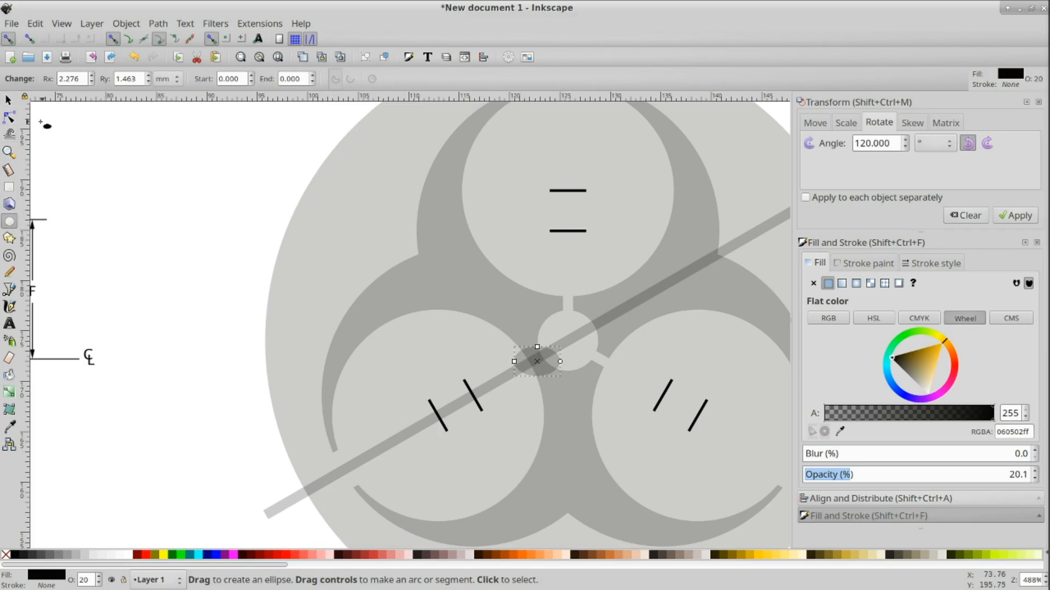
click(8, 100)
shift+click(493, 380)
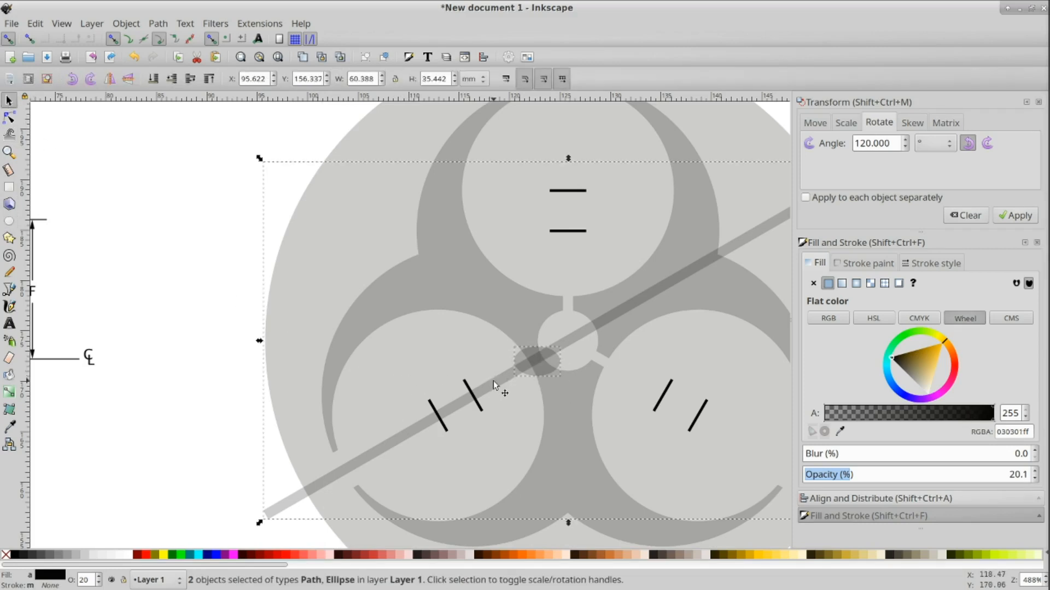
key(ctrl+asterisk)
shift+click(519, 306)
key(ctrl+minus)
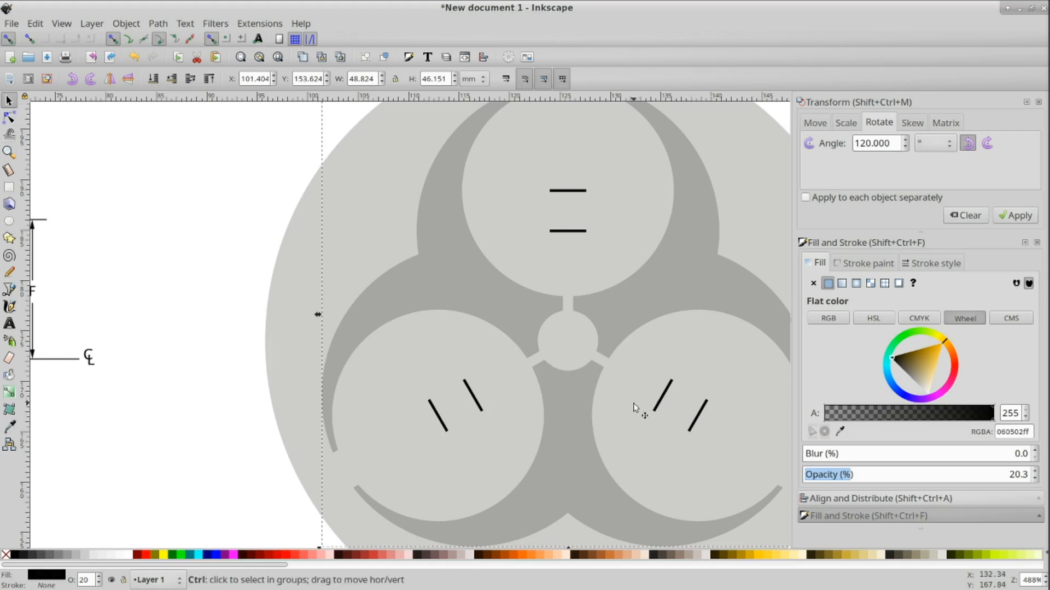
scroll(635, 409, down, 2)
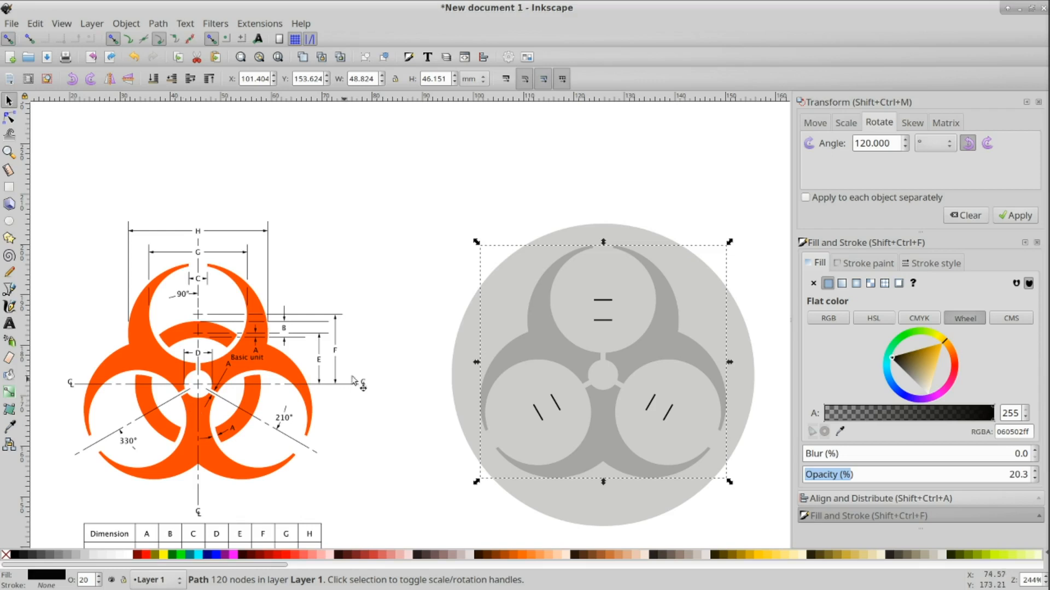
Step: Duplicate the outer circle, resize the copy to 27 mm and center it on the outer circle
click(631, 232)
key(ctrl)
key(ctrl+d)
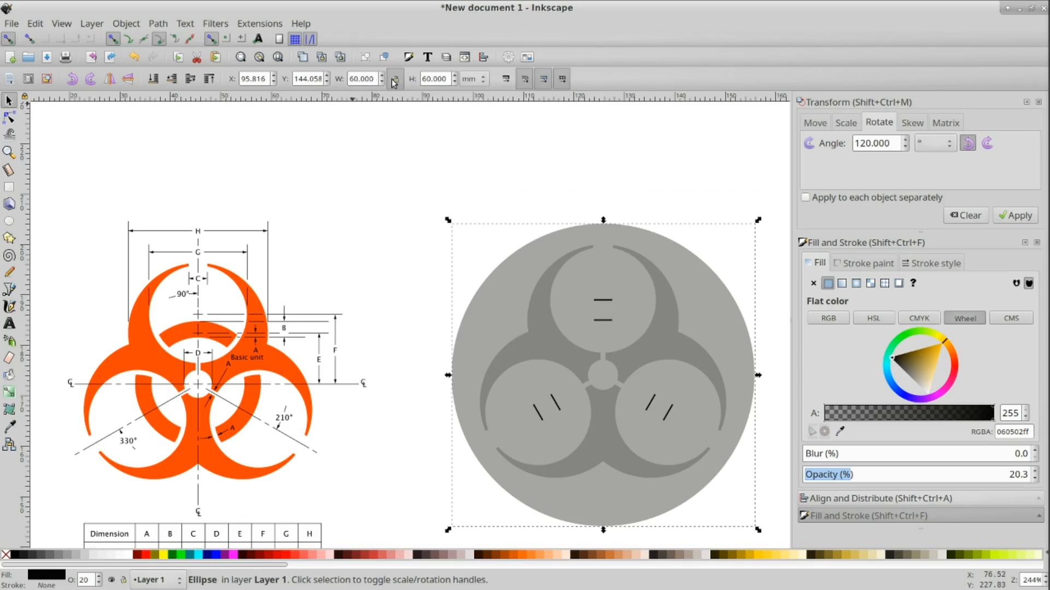
double_click(349, 79)
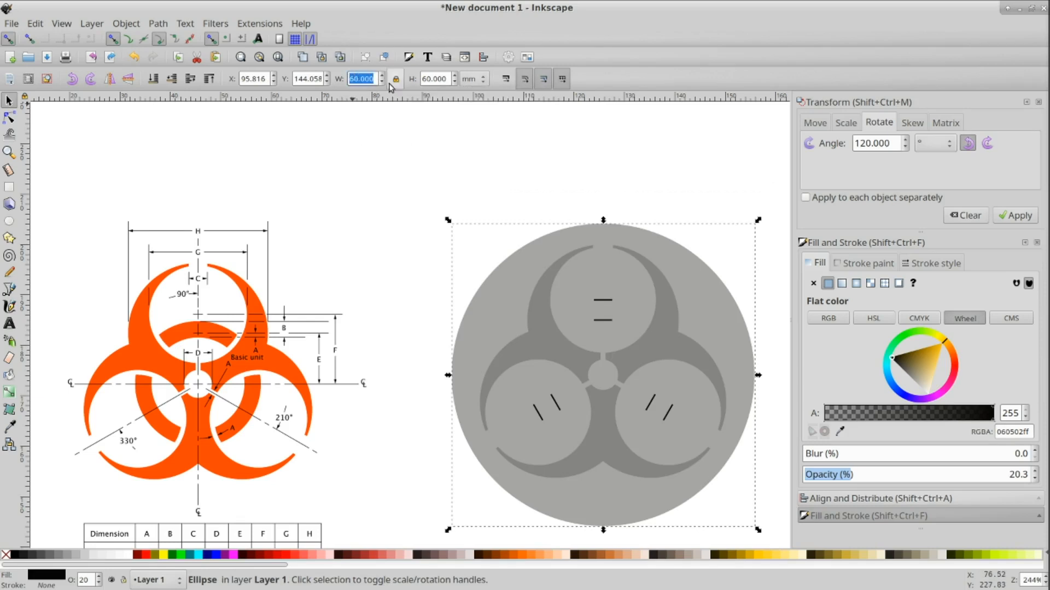
text(27)
key(Return)
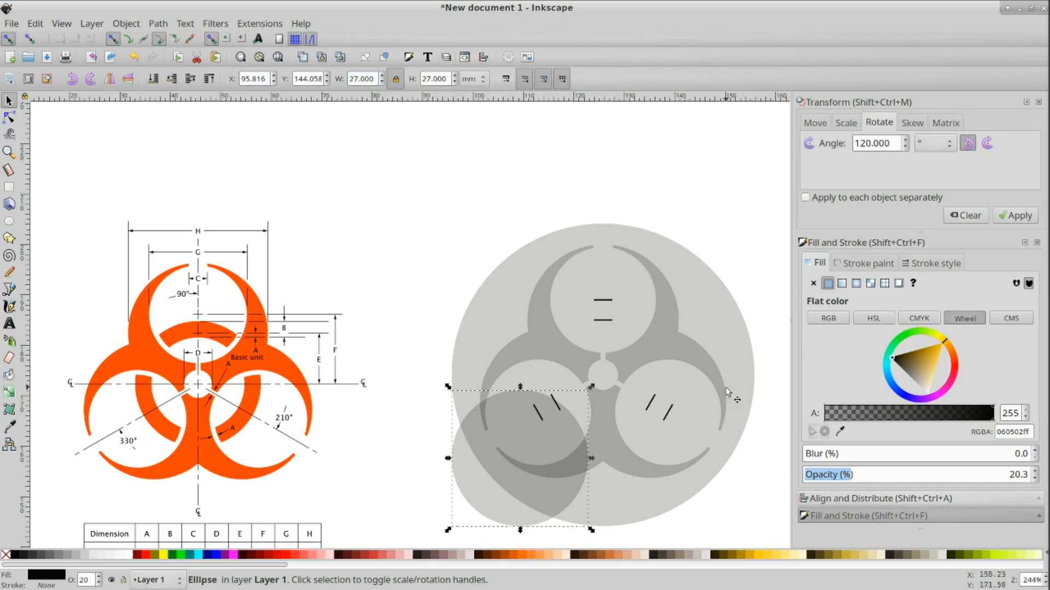
shift+click(729, 342)
click(856, 497)
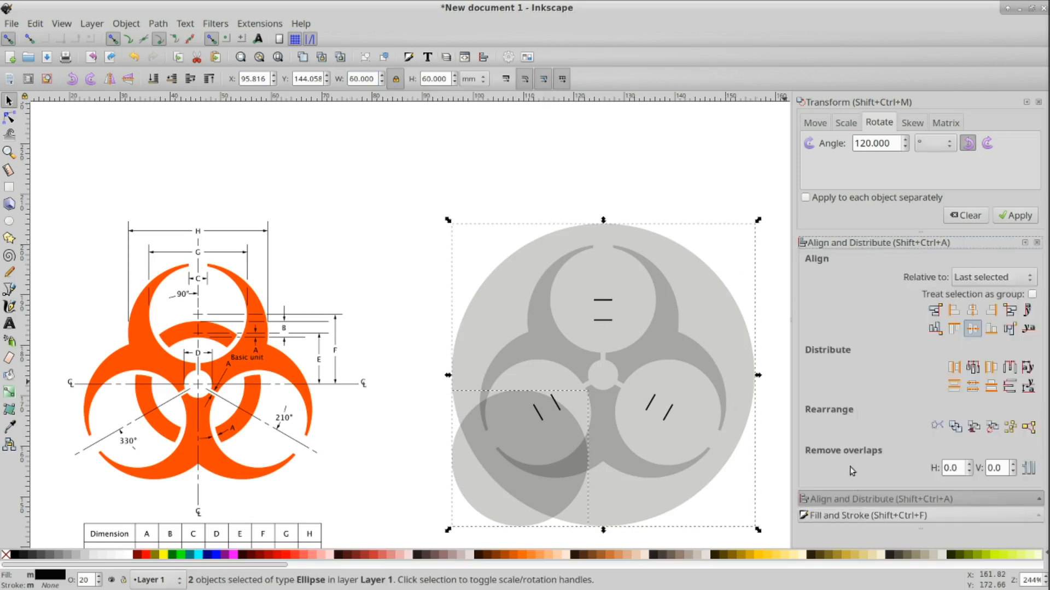
click(972, 310)
click(973, 328)
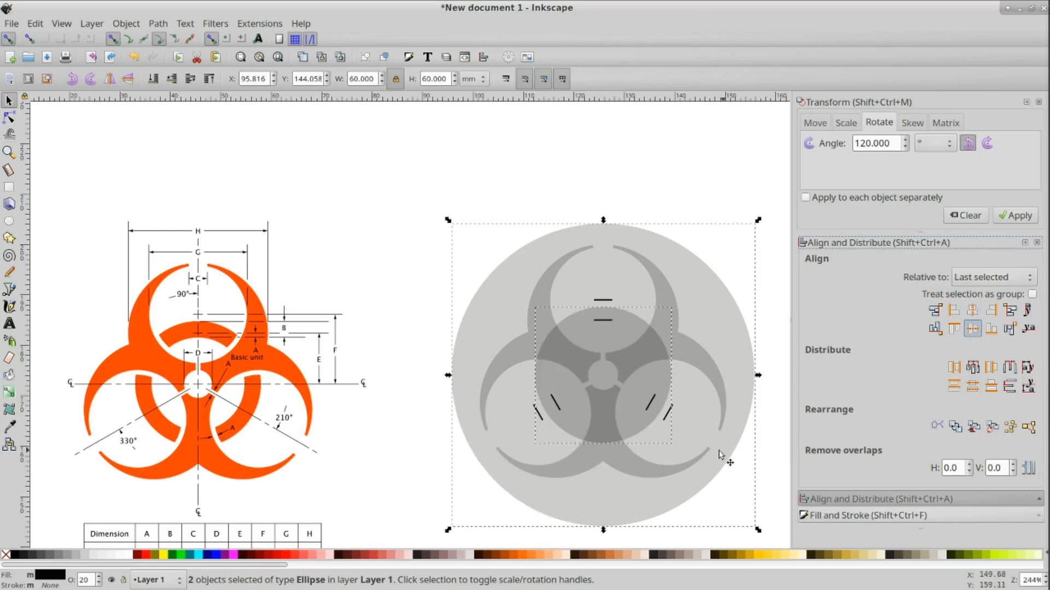
Step: Duplicate the outer circle again, resize the copy to 20 mm and center it on the outer circle
click(729, 204)
click(693, 268)
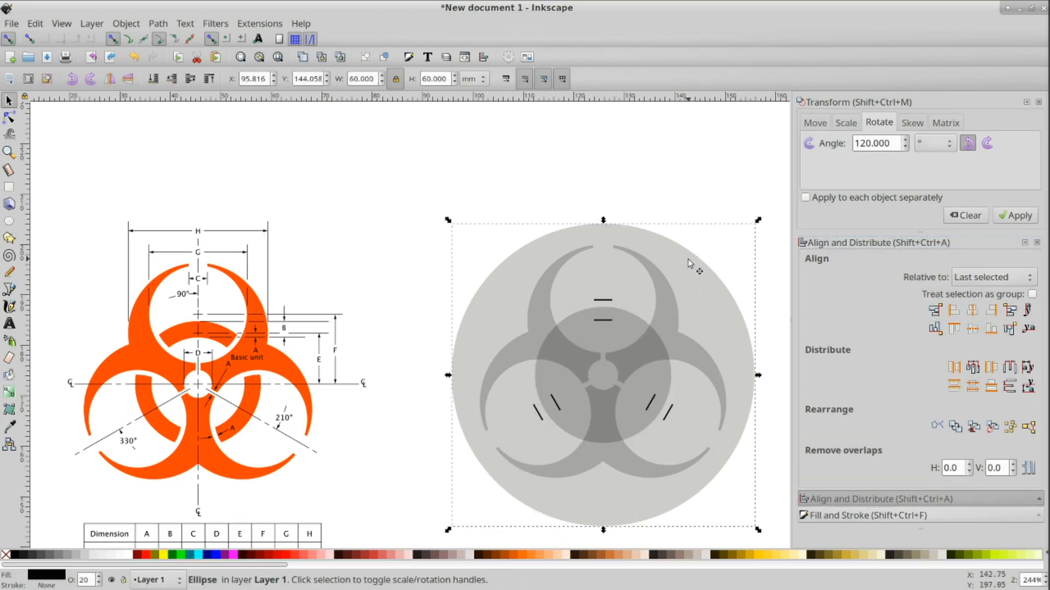
key(ctrl+d)
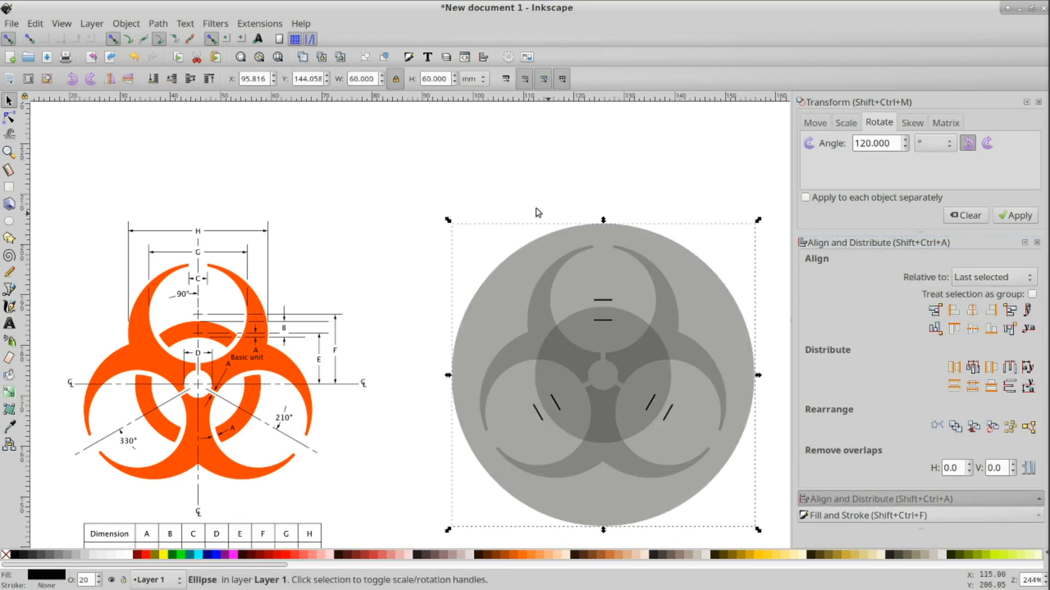
double_click(351, 79)
text(20)
key(Return)
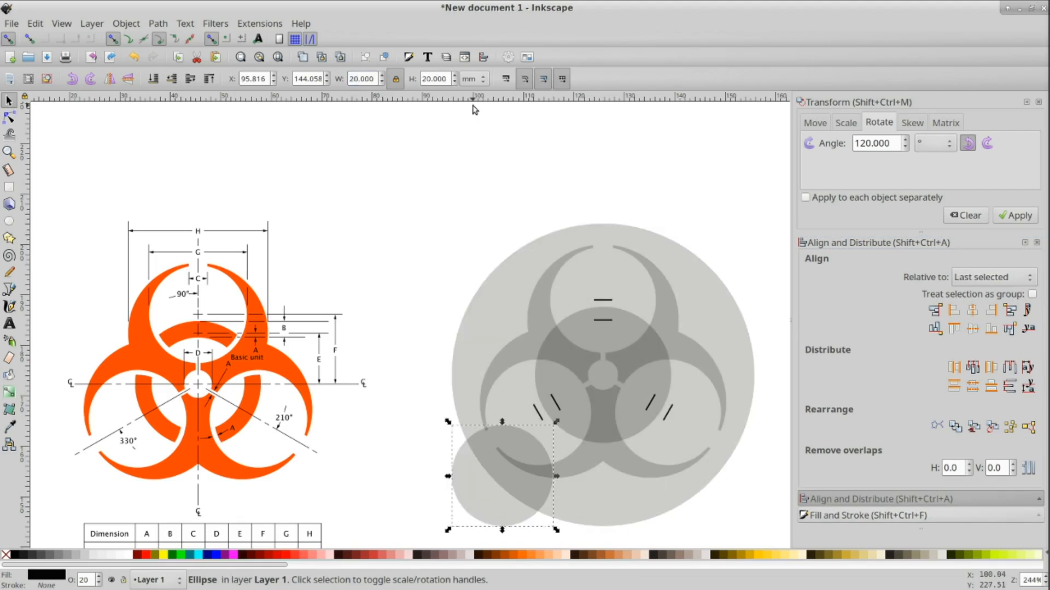
shift+click(722, 334)
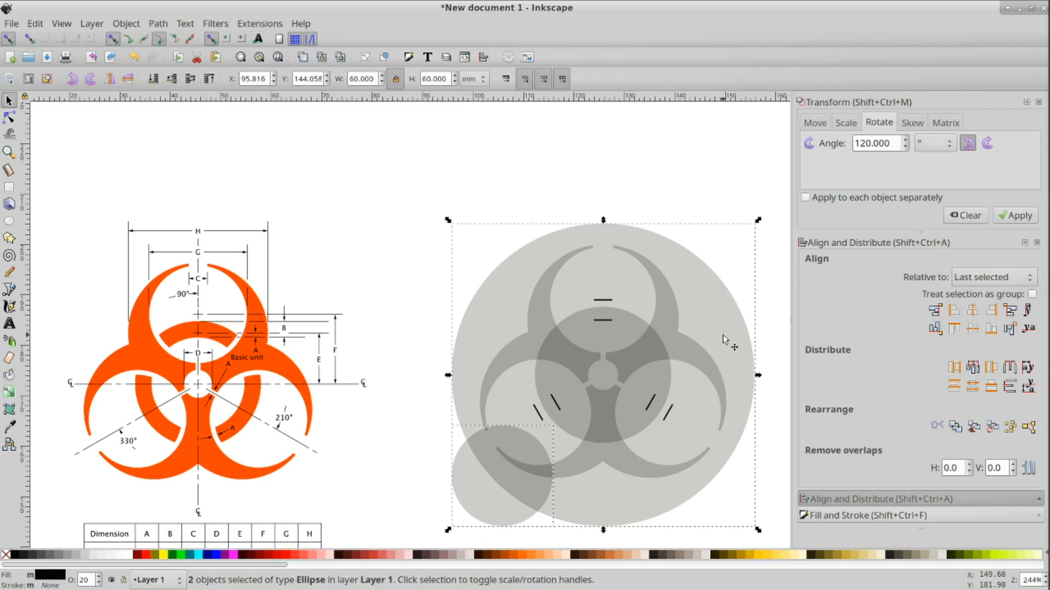
click(972, 328)
click(972, 310)
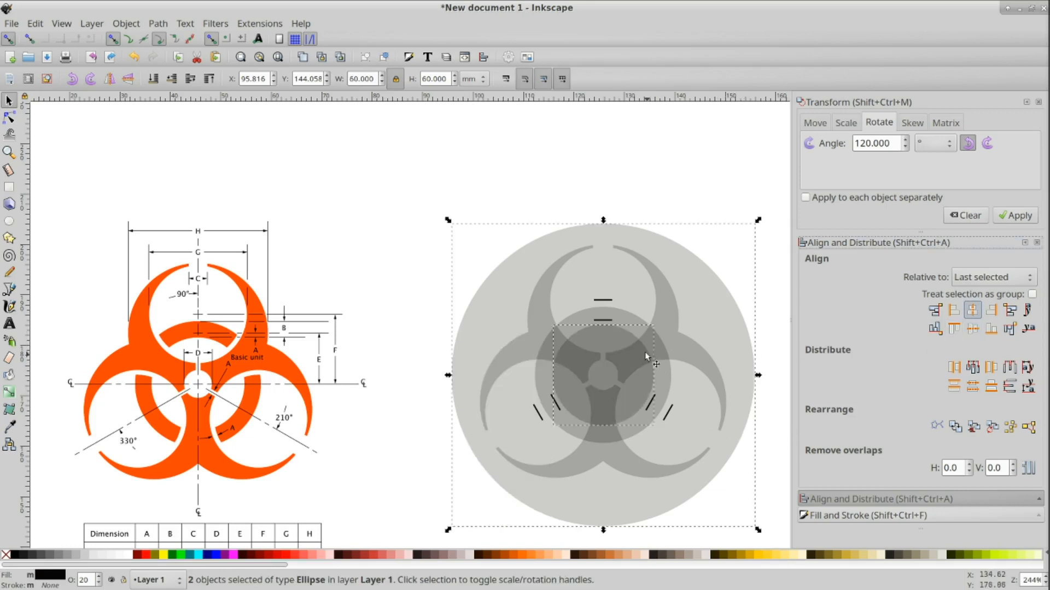
click(758, 228)
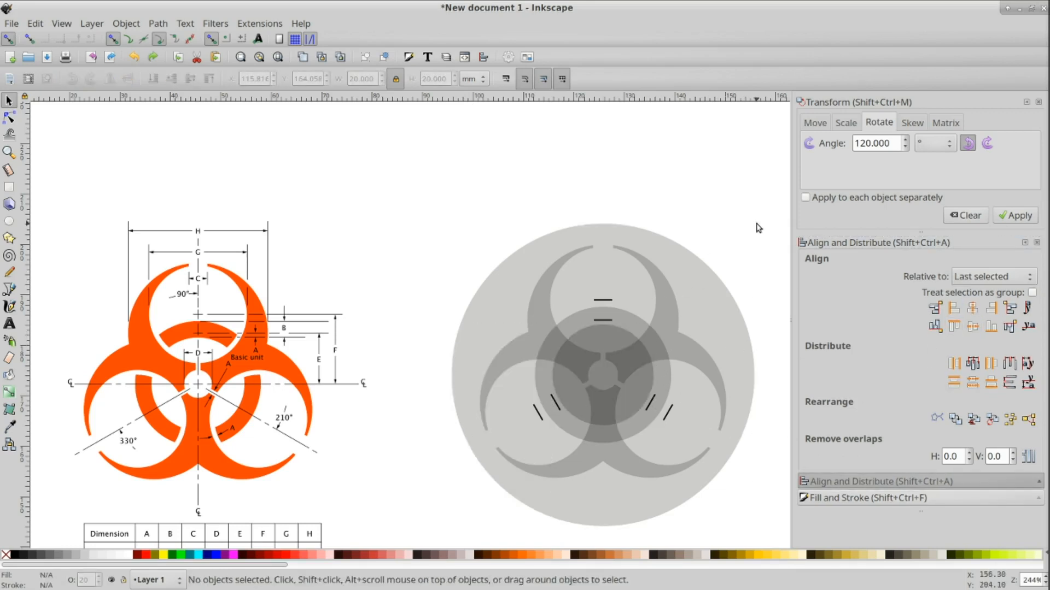
Step: Subtract the 20 mm circle from the 27 mm circle to form a ring around the center
click(632, 317)
shift+click(624, 347)
key(ctrl)
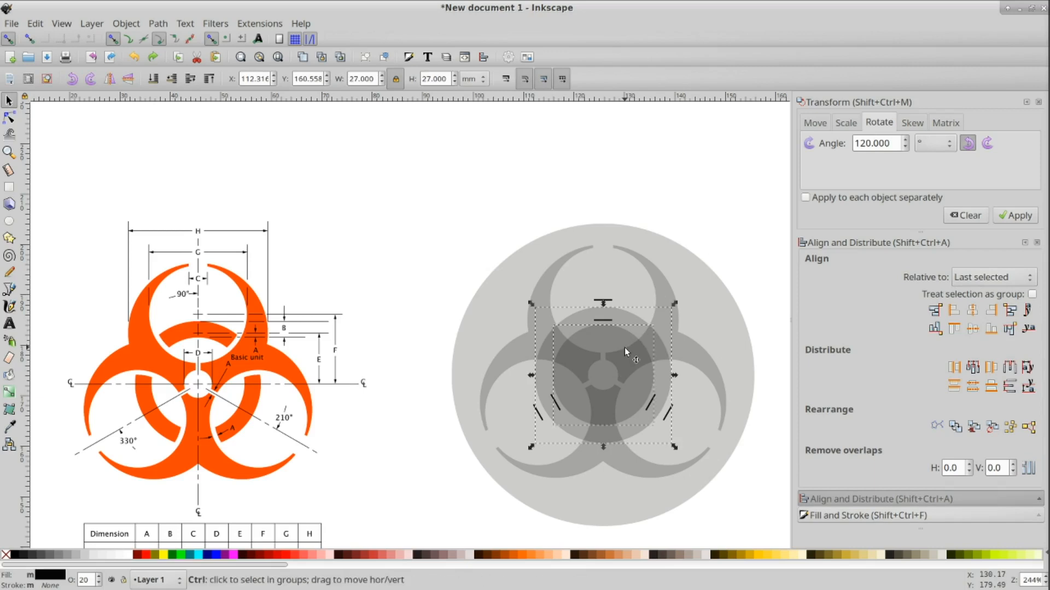
key(ctrl+minus)
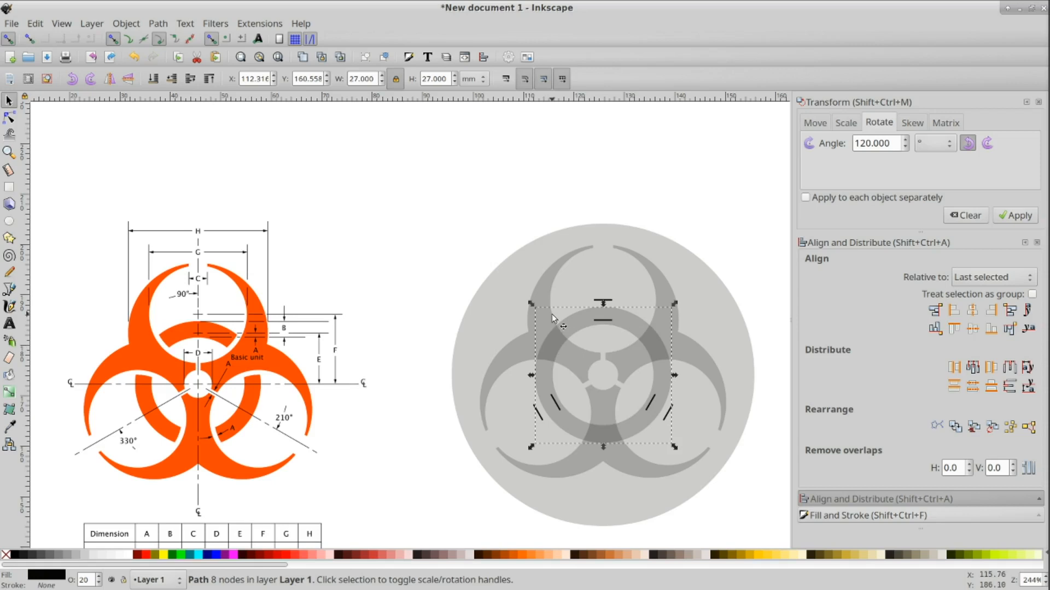
key(Escape)
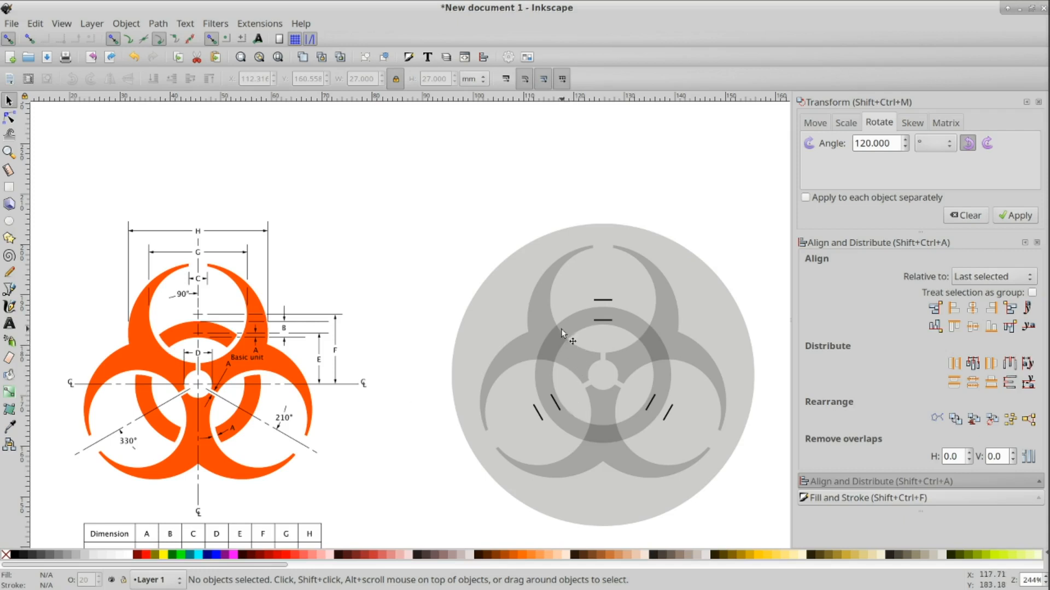
click(545, 319)
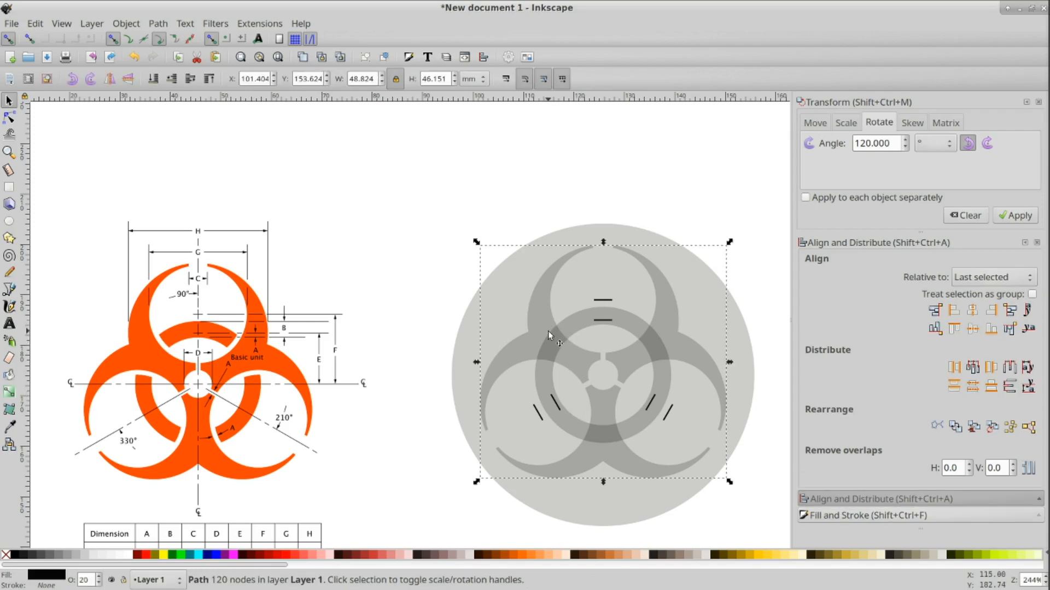
key(ctrl+d)
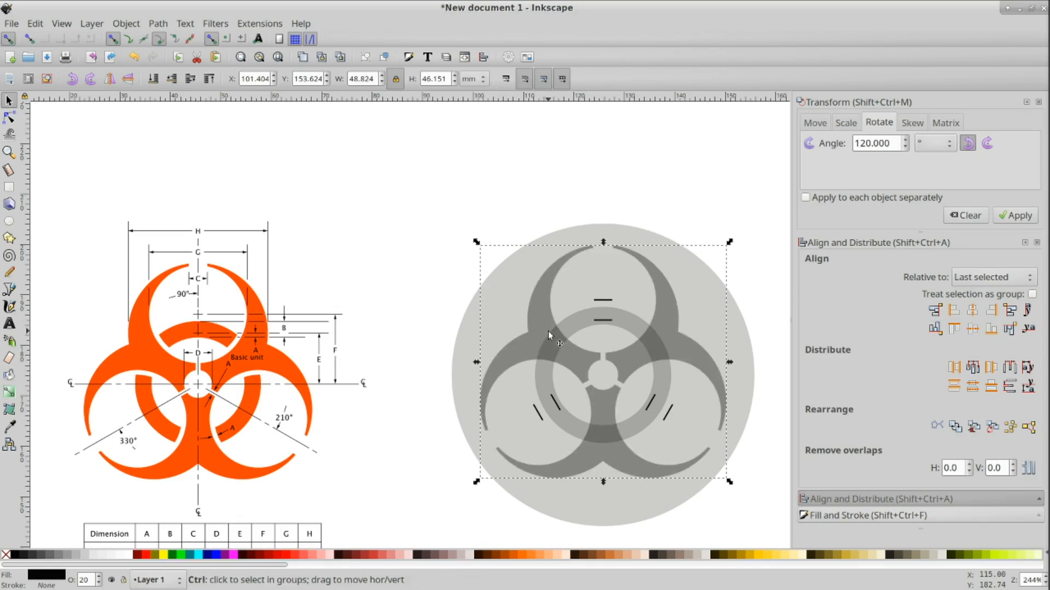
click(157, 24)
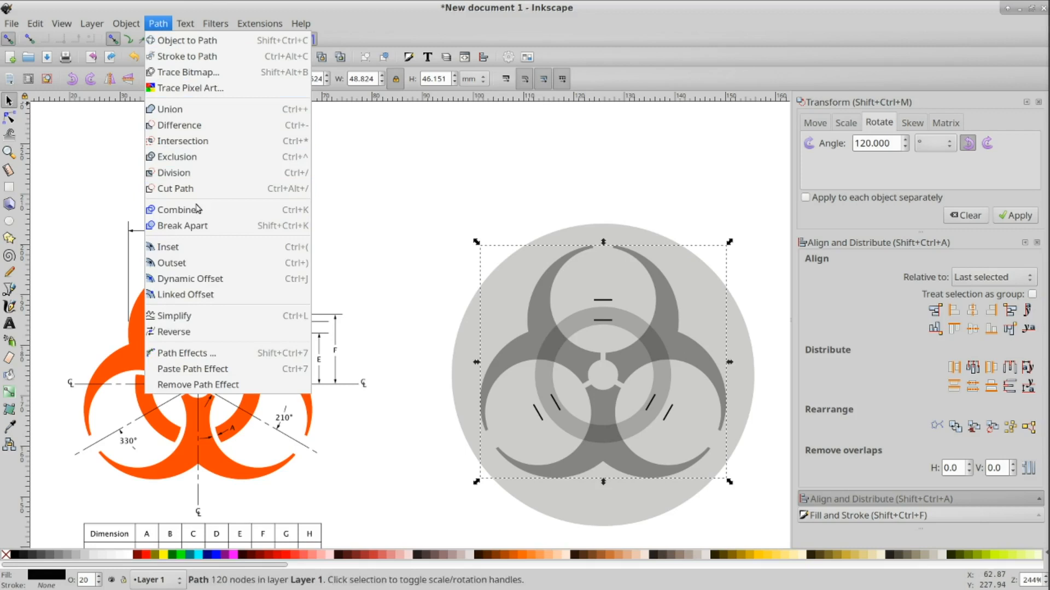
click(198, 264)
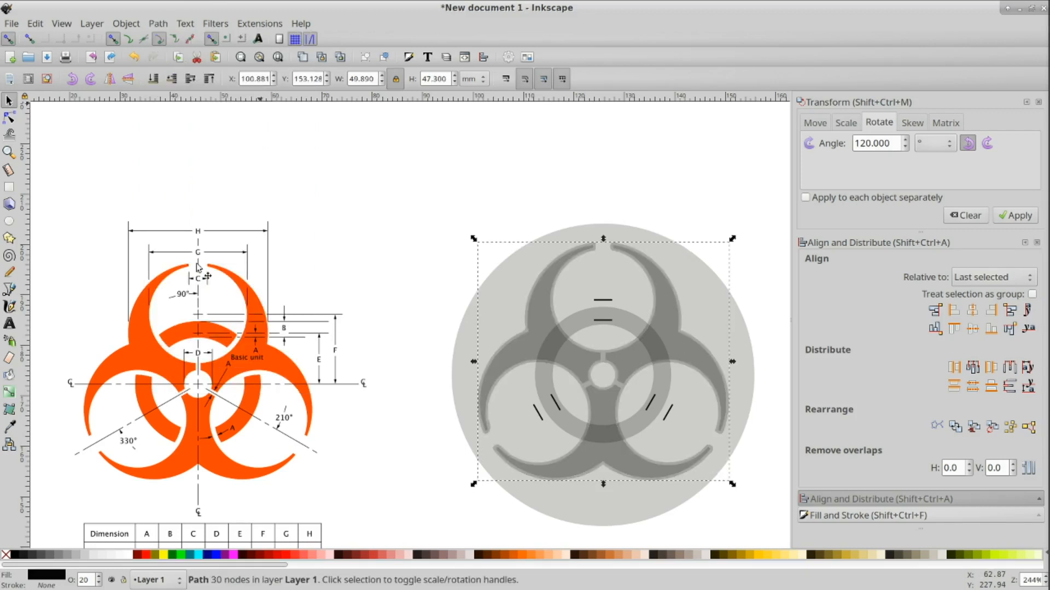
click(158, 24)
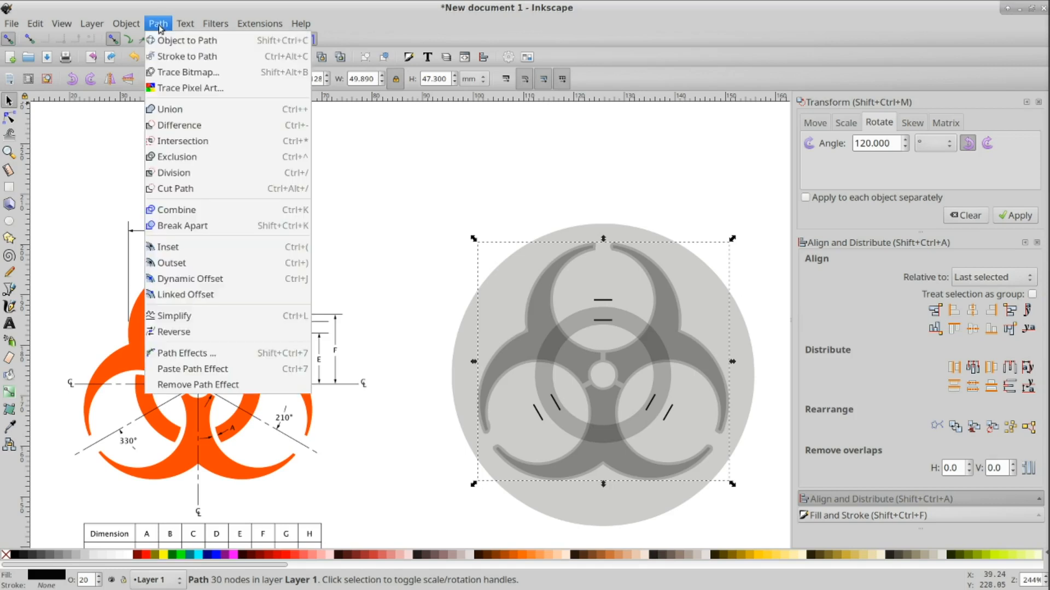
click(169, 263)
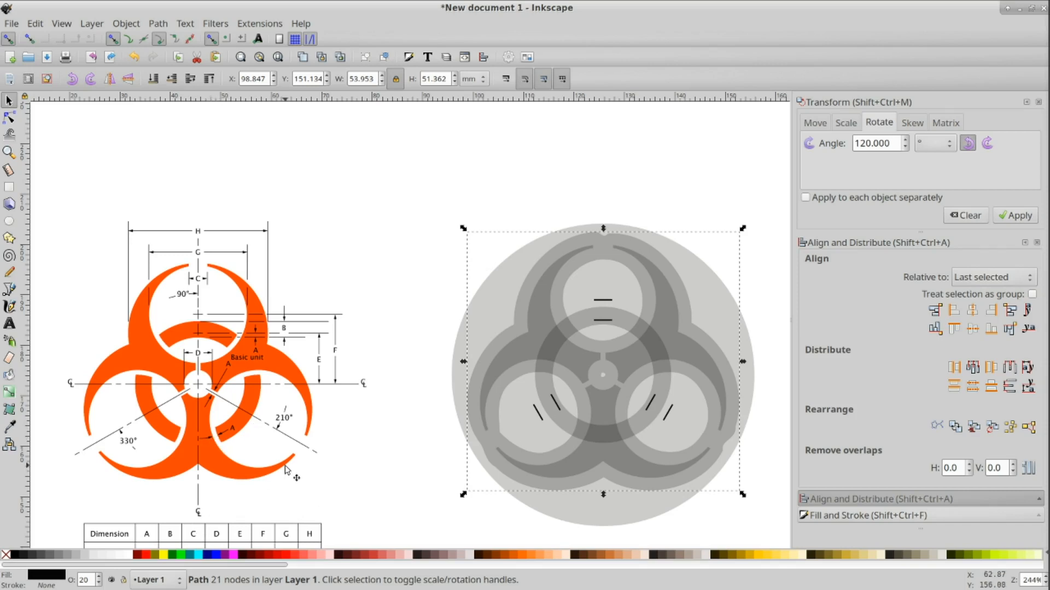
scroll(285, 469, down, 2)
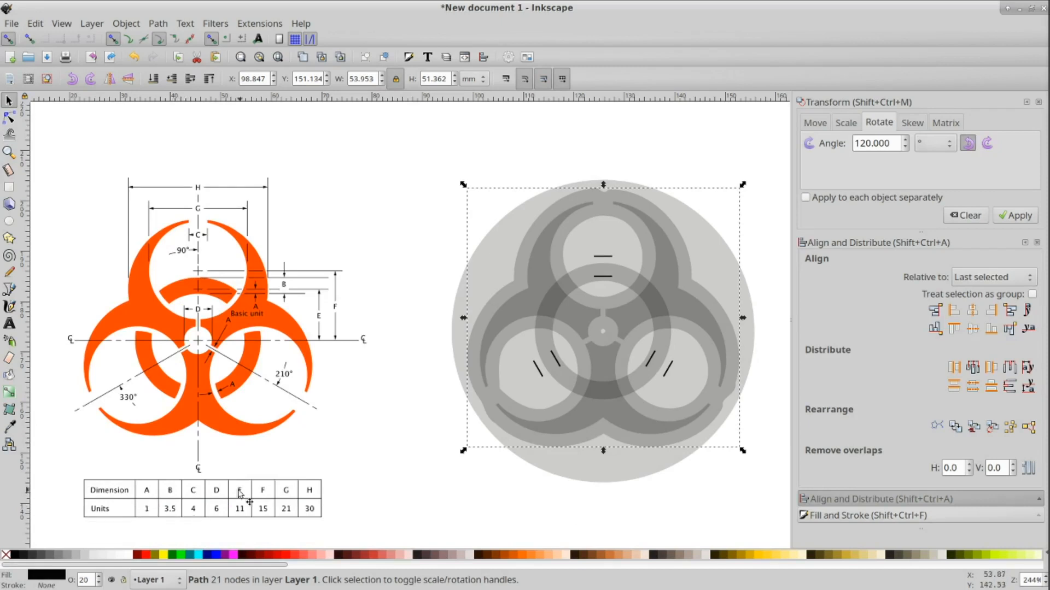
key(Delete)
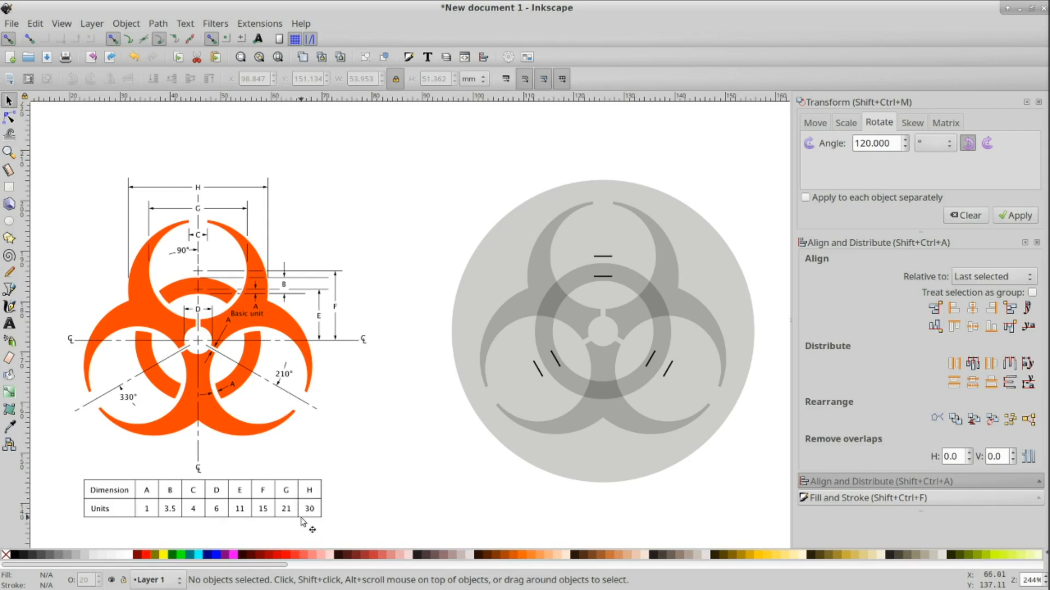
Step: Duplicate the outer circle, resize the copy to 19 mm and center it on the top lobe's guide marks
click(729, 281)
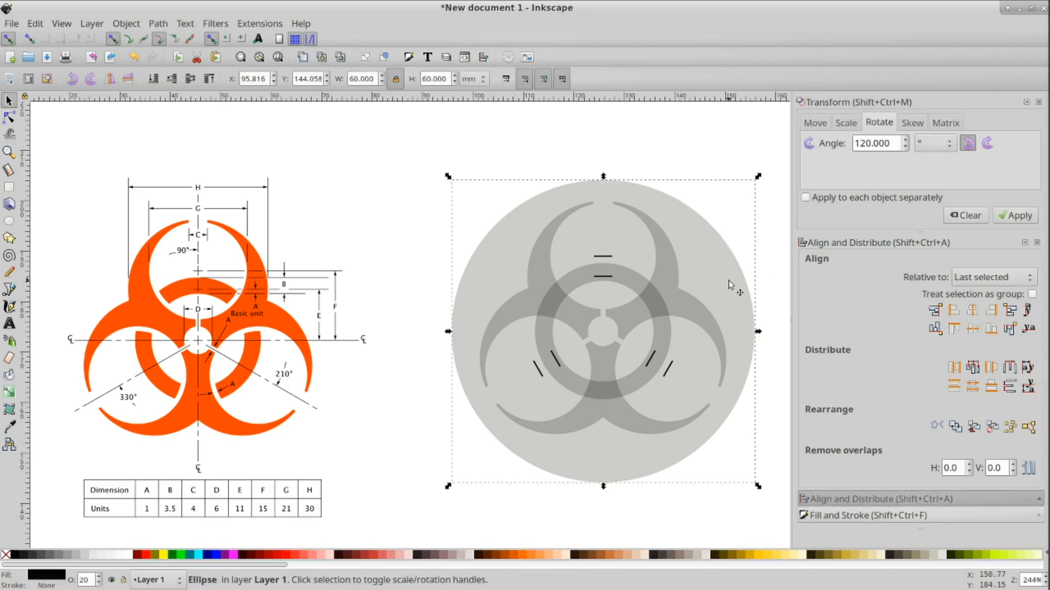
key(ctrl+d)
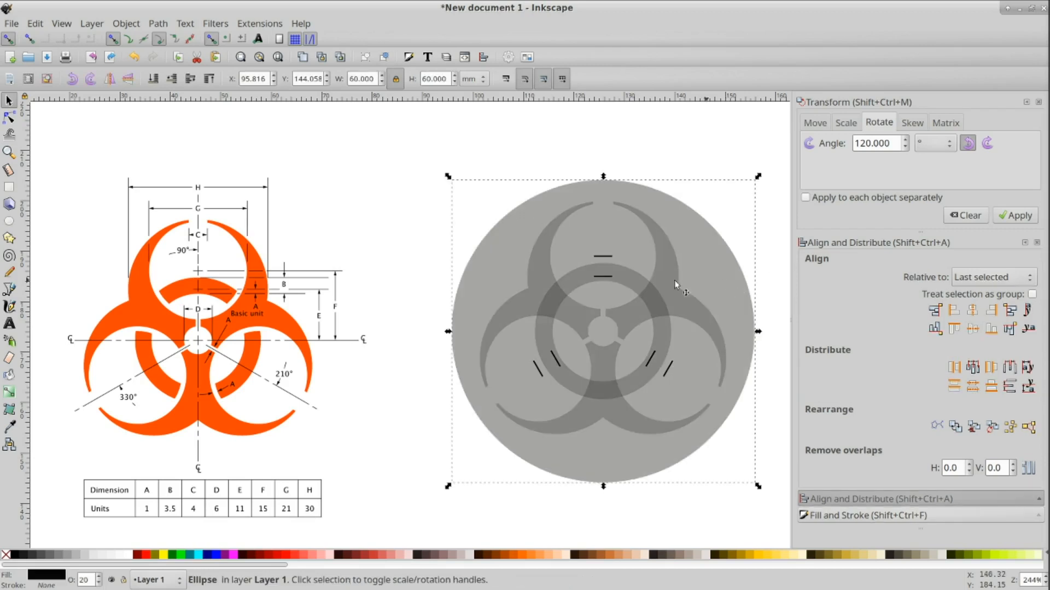
triple_click(350, 79)
text(19)
key(Return)
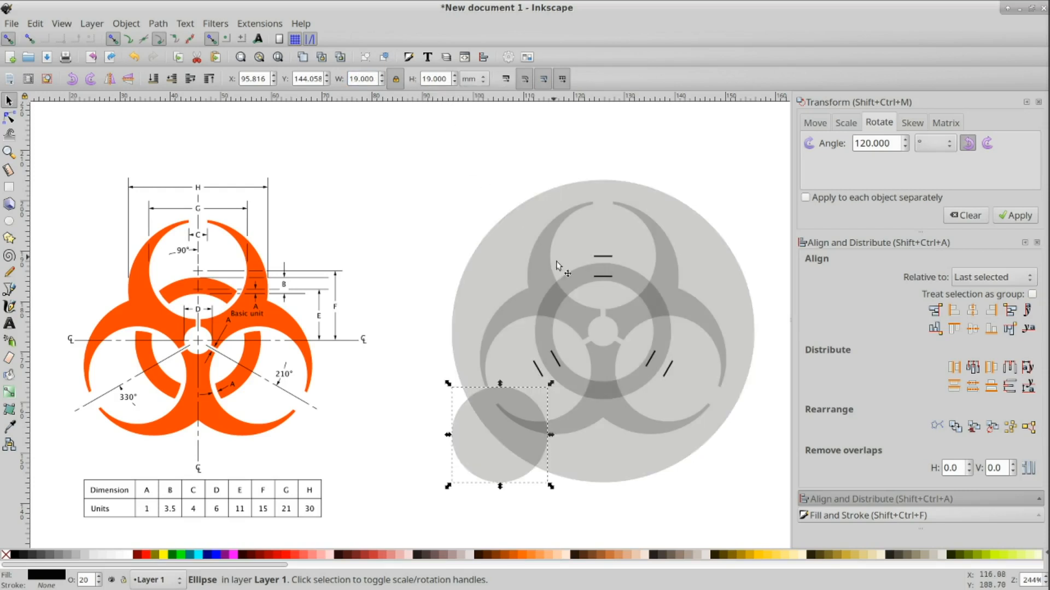
shift+click(603, 255)
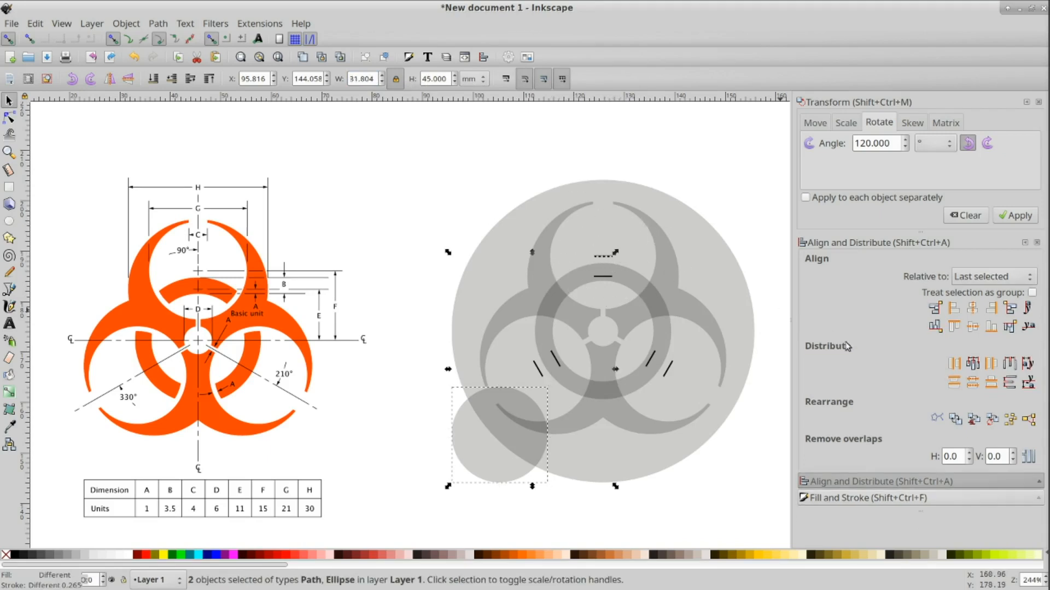
click(973, 308)
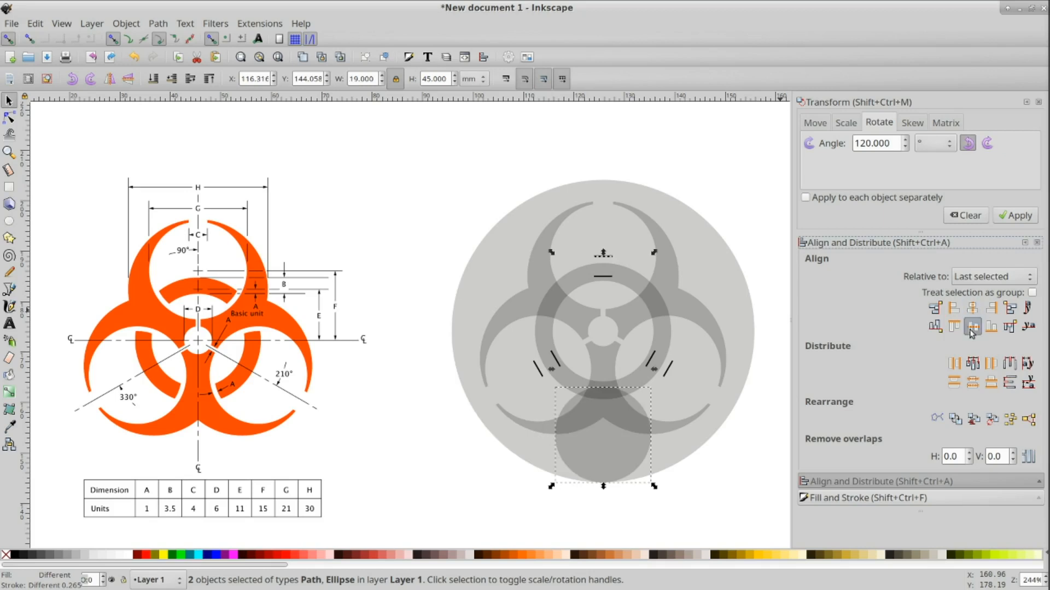
click(973, 327)
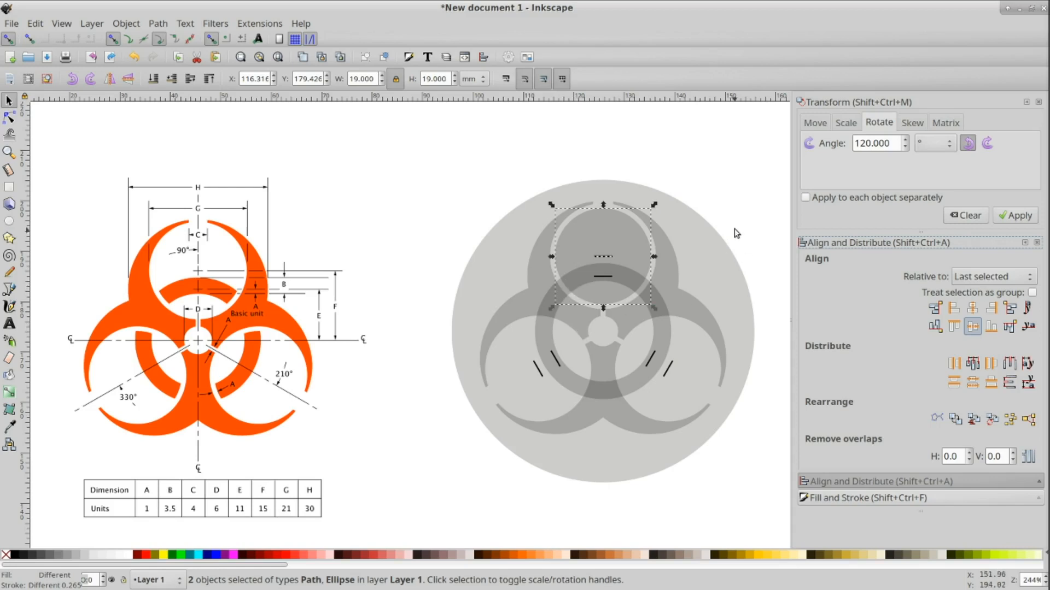
Step: Duplicate the 19 mm circle and center the copy on the lower-left lobe's guide marks
click(627, 239)
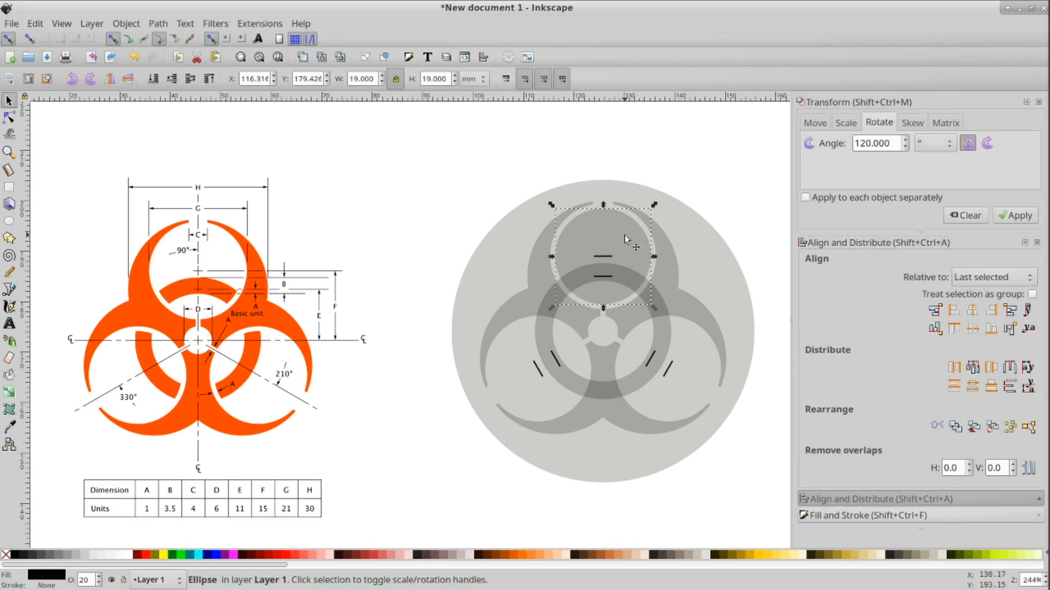
key(ctrl+d)
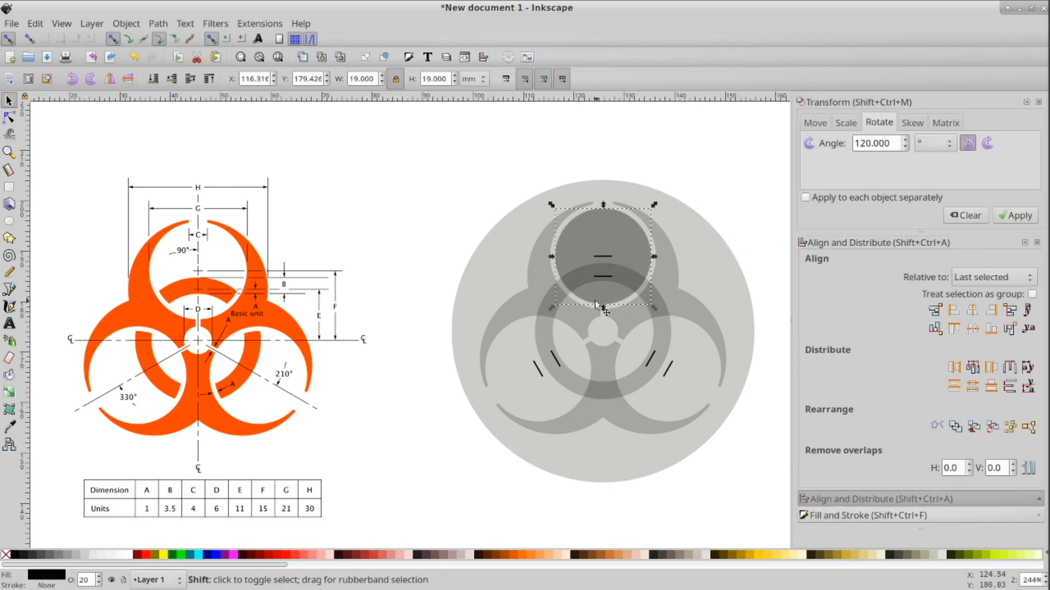
shift+click(537, 372)
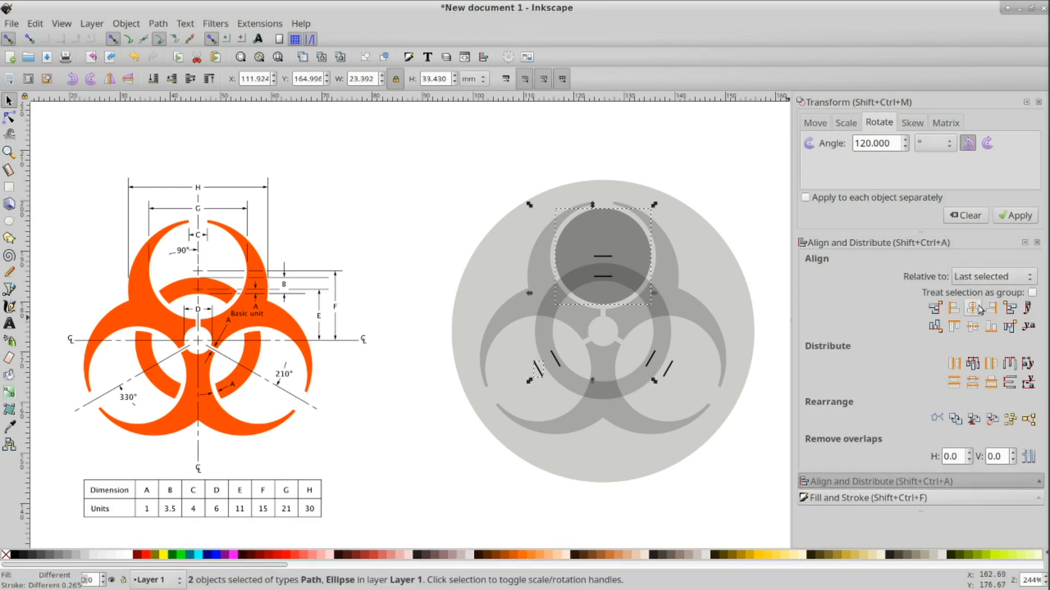
click(972, 308)
click(973, 326)
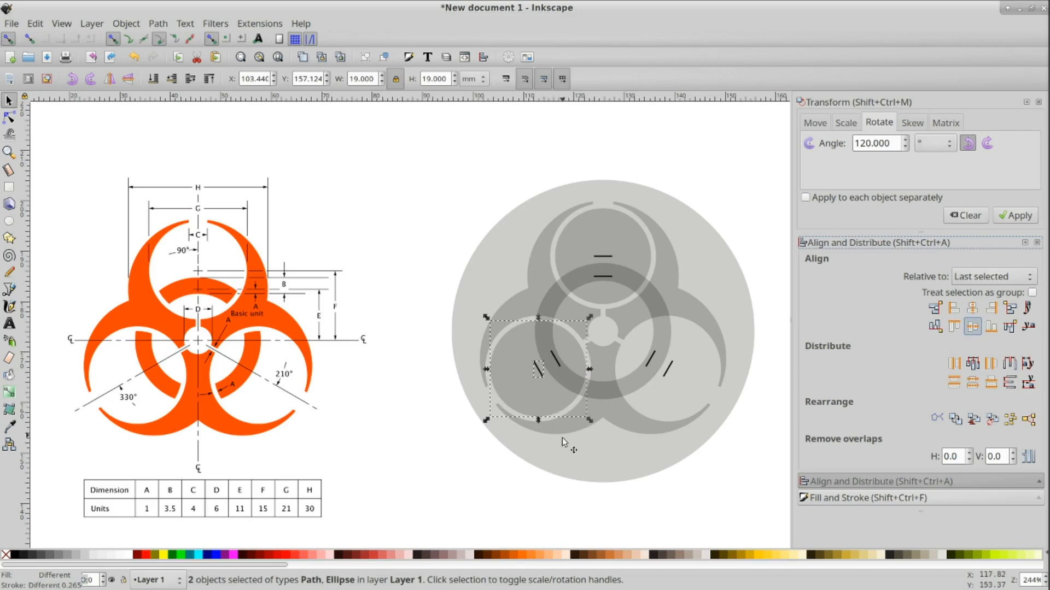
key(Escape)
Step: Duplicate the 19 mm circle and center the copy on the lower-right lobe's guide marks
click(562, 389)
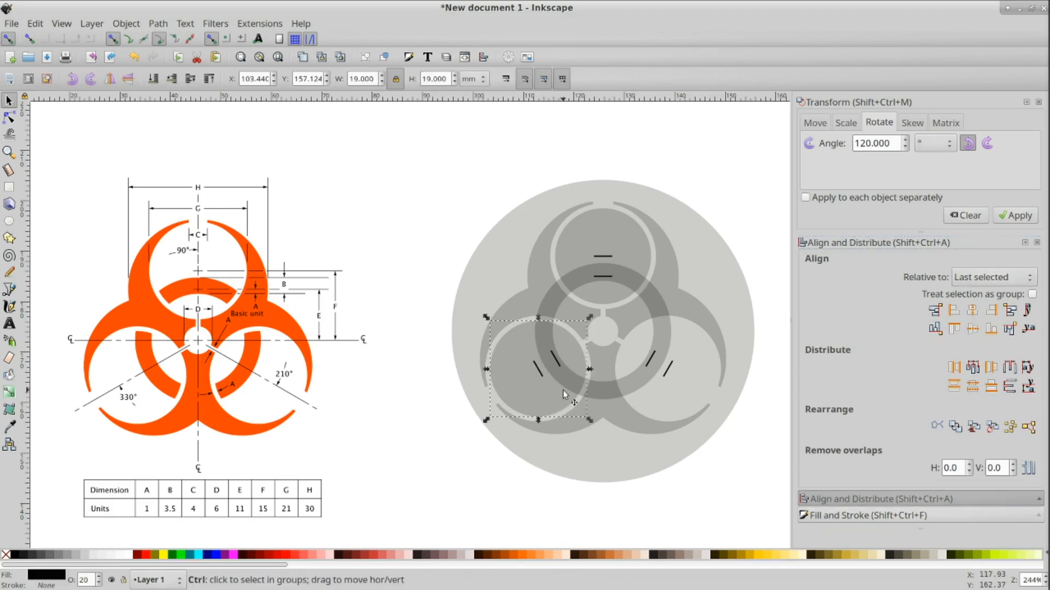
key(ctrl+d)
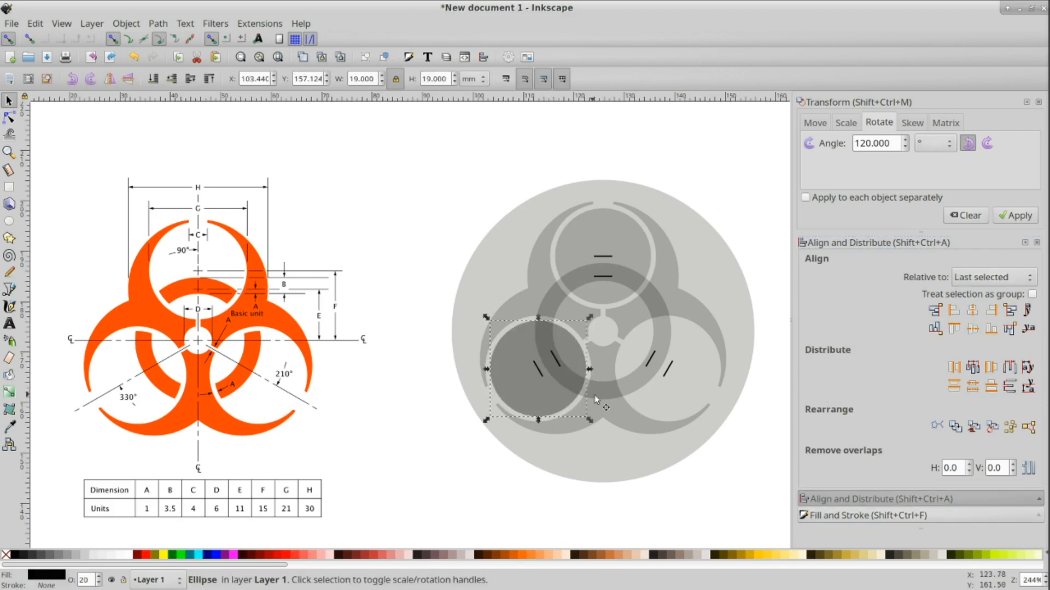
shift+click(668, 373)
click(973, 309)
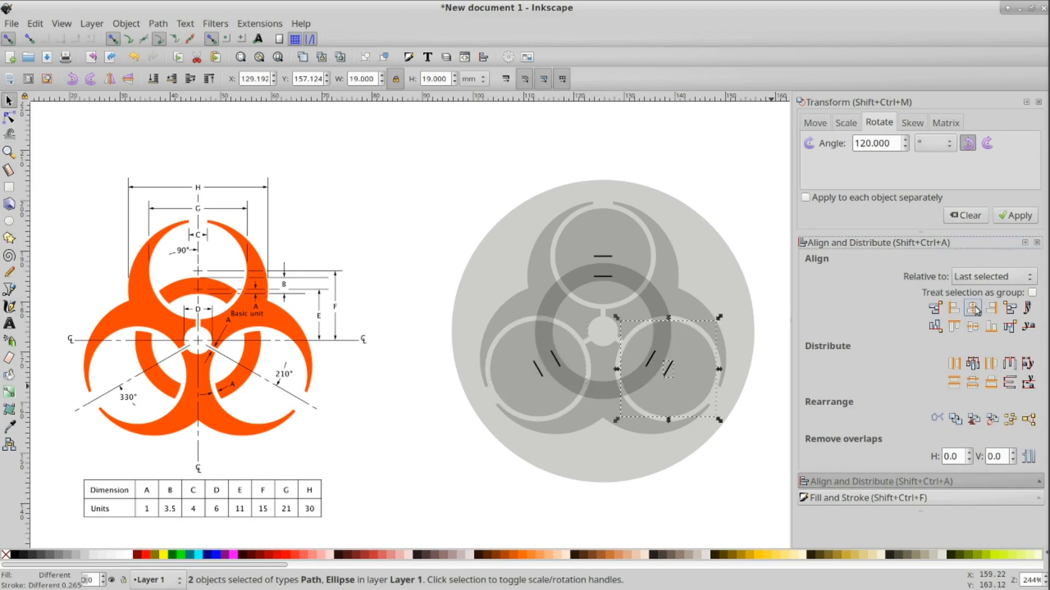
Step: Try intersecting the ring with the top 19 mm circle, then undo the intersection
click(736, 473)
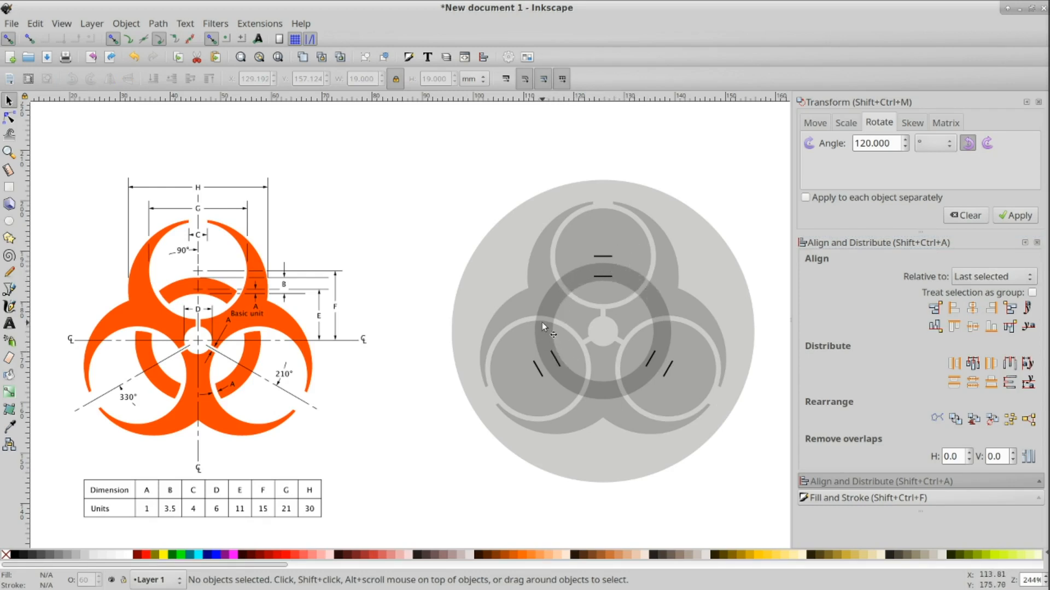
ctrl+scroll(609, 305, up, 1)
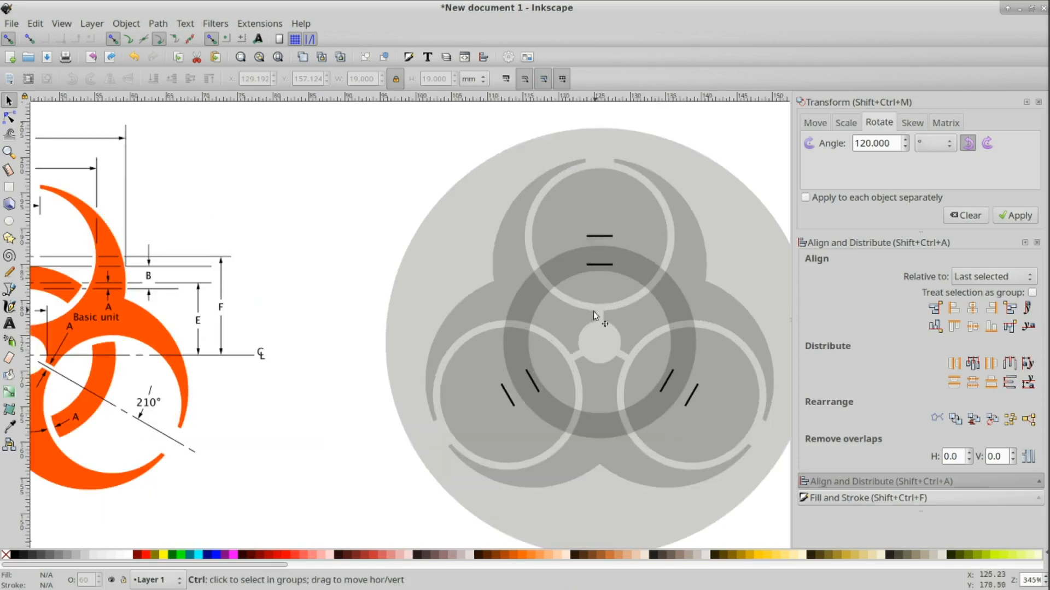
click(510, 321)
shift+click(595, 209)
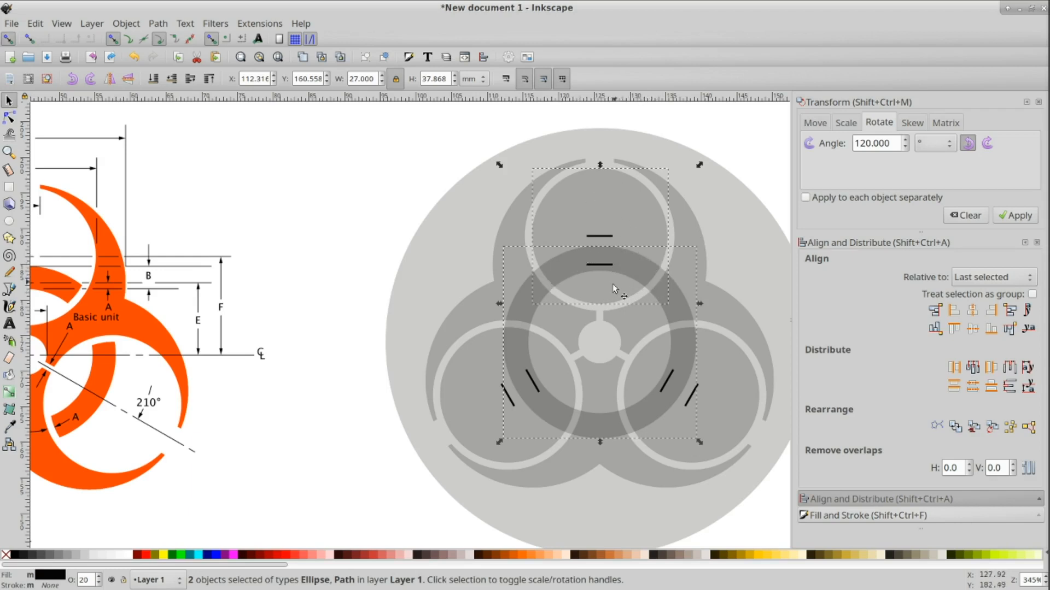
click(163, 26)
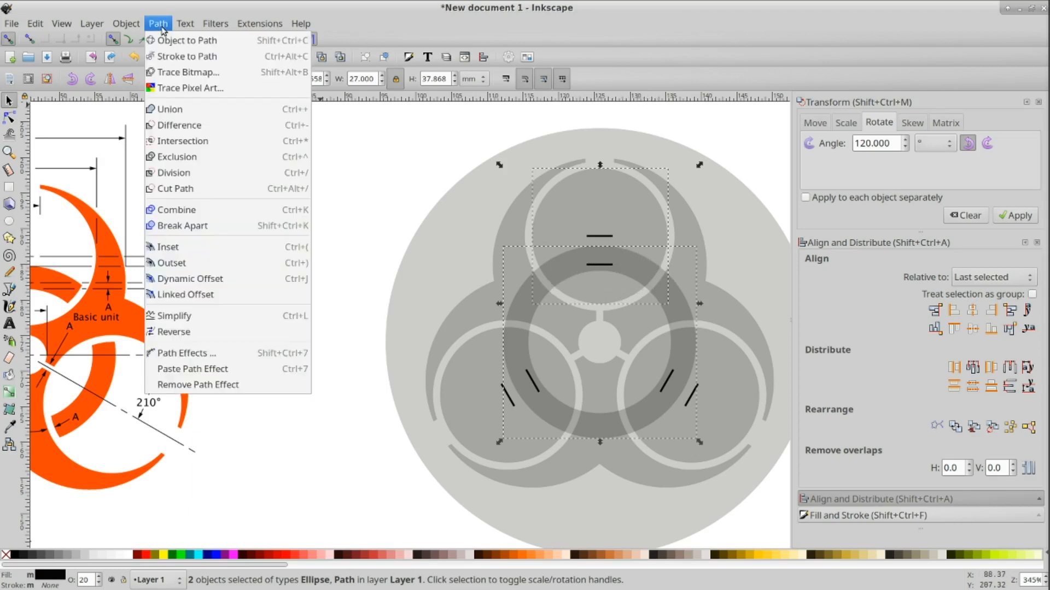
click(175, 145)
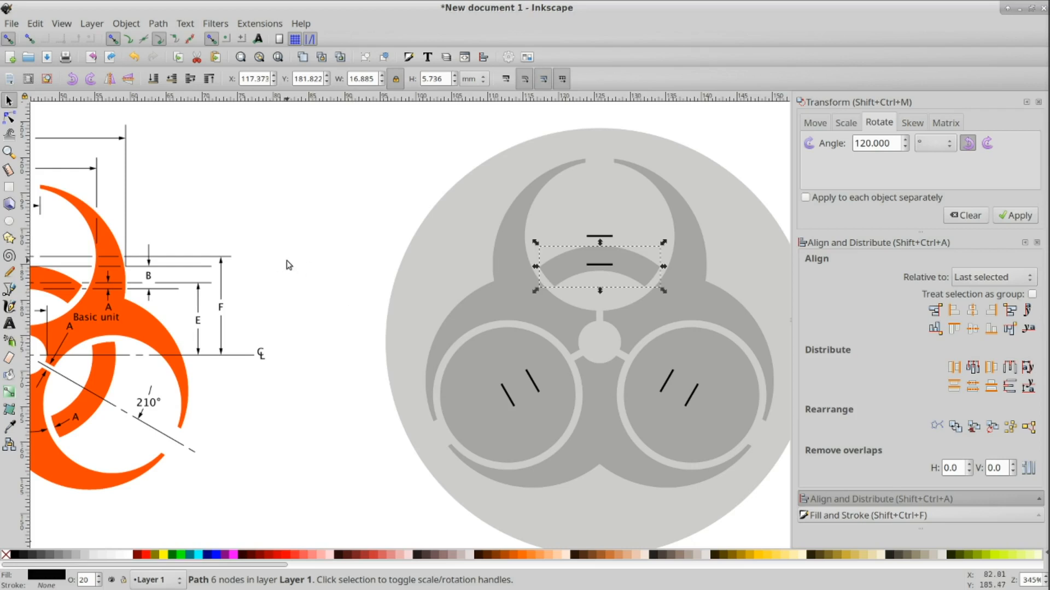
key(ctrl+z)
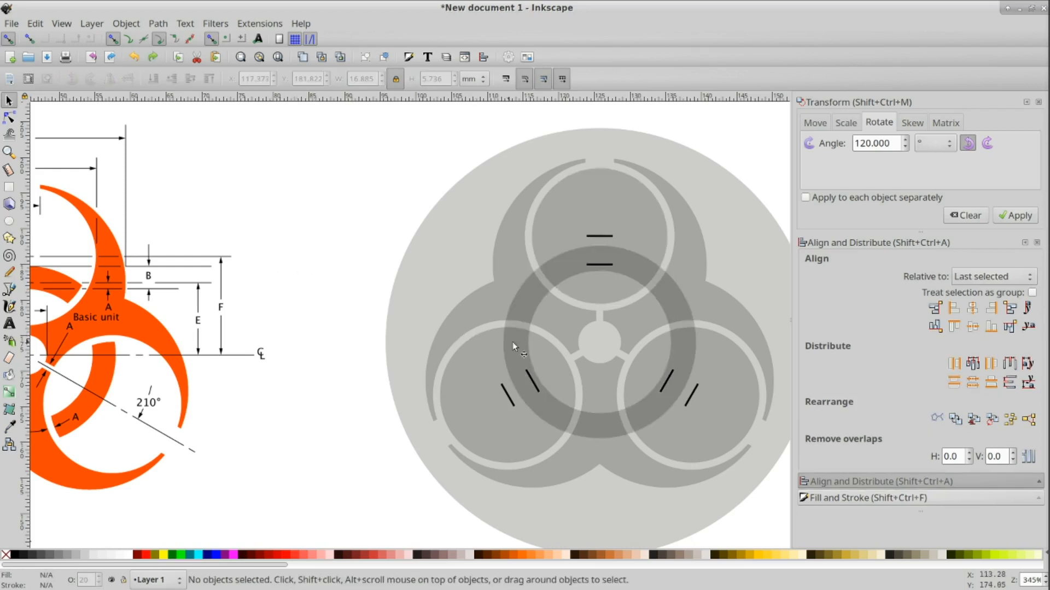
Step: Duplicate the ring and intersect the copy with the top circle to cut the upper arc
click(508, 327)
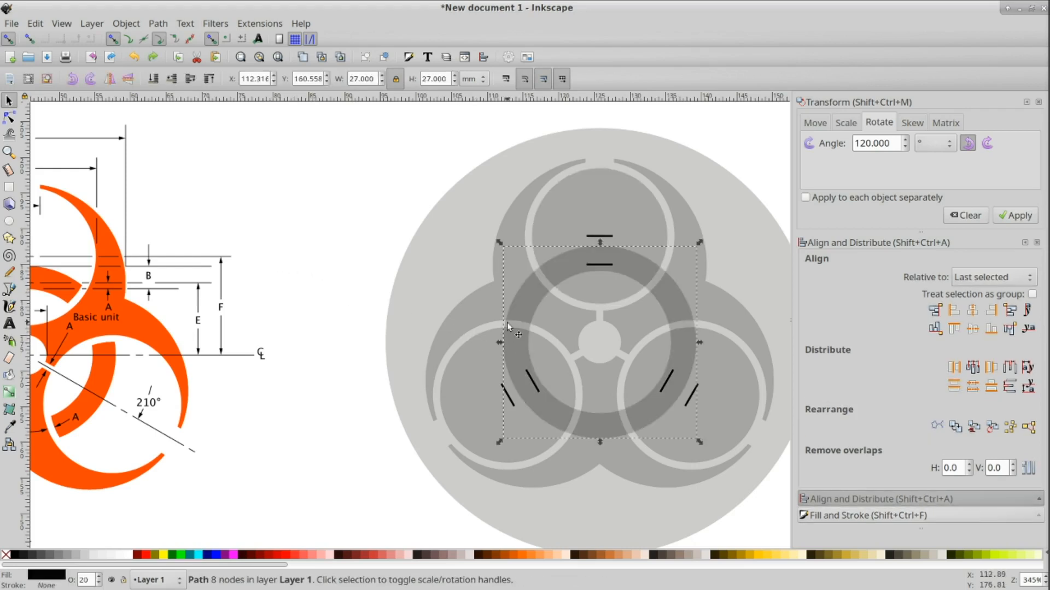
key(ctrl+d)
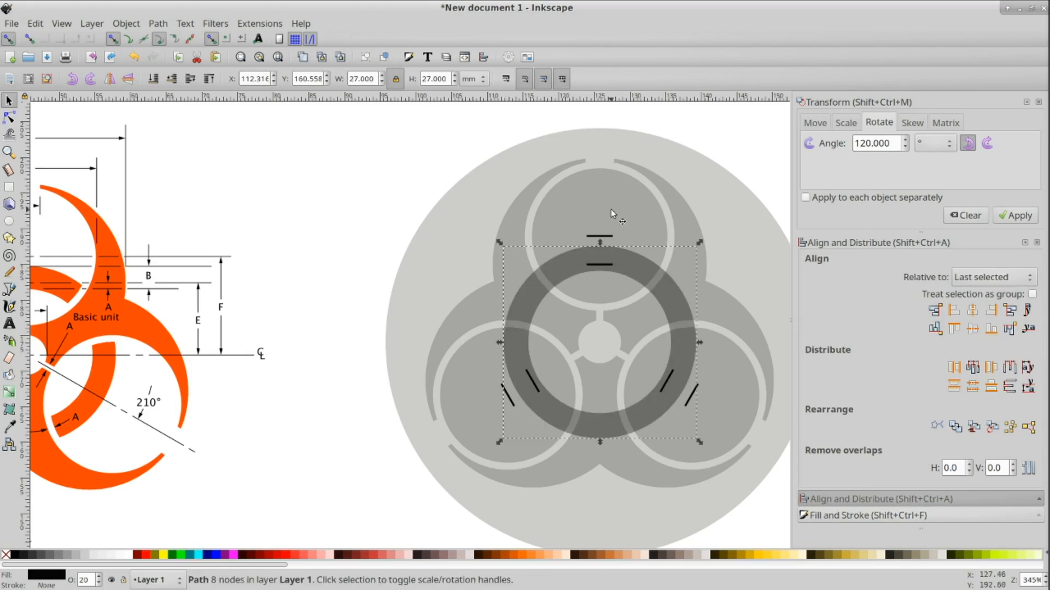
shift+click(611, 209)
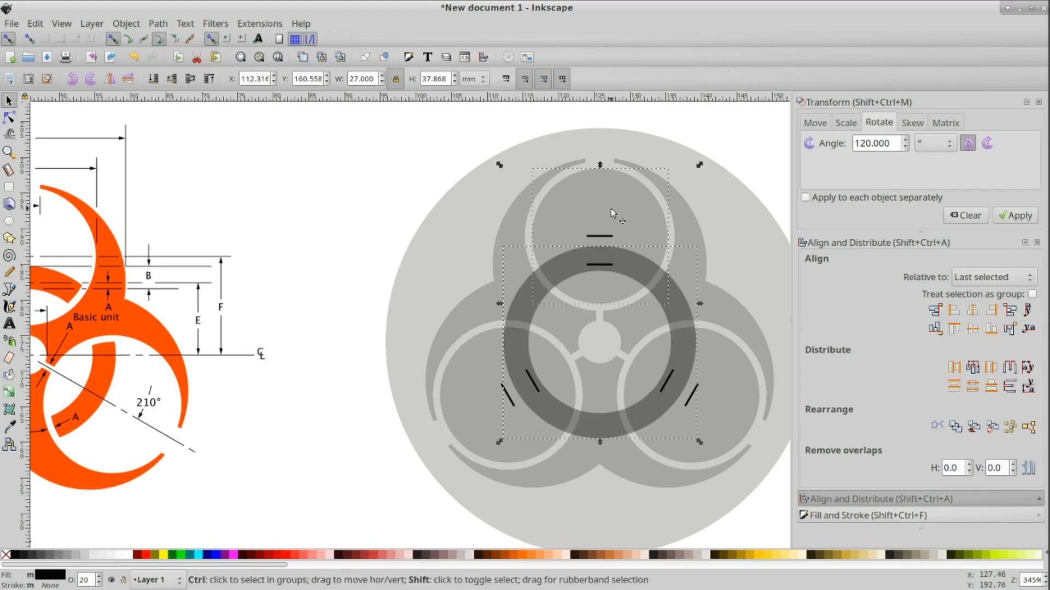
key(ctrl+asterisk)
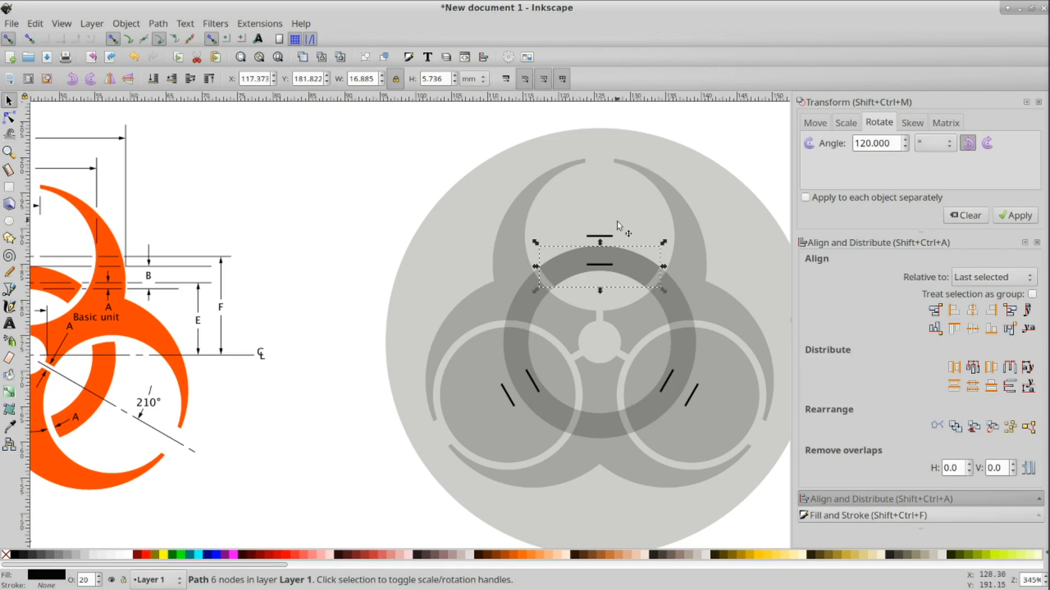
drag(619, 258, 630, 197)
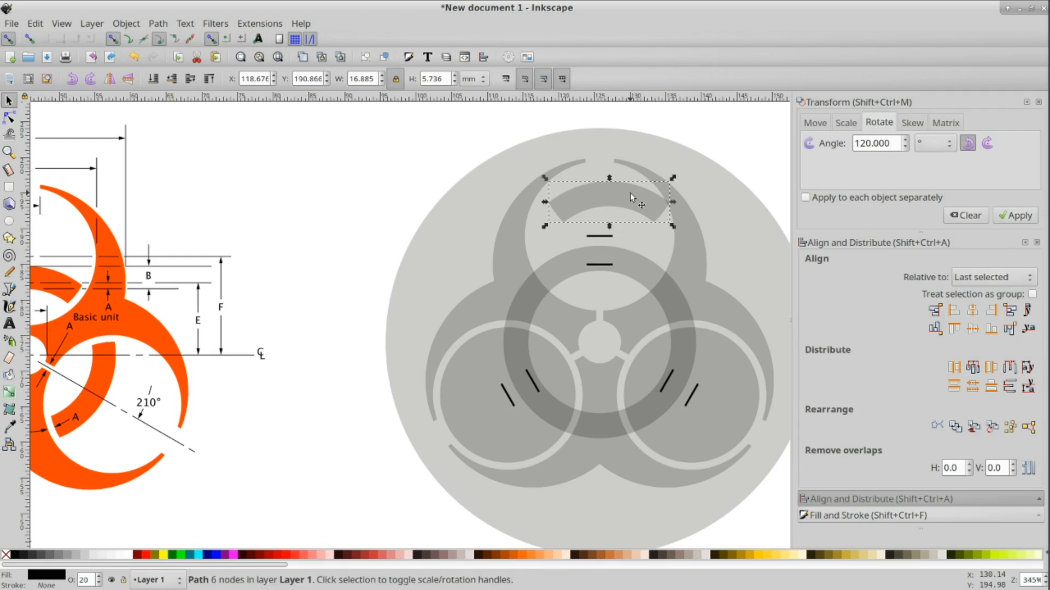
key(ctrl+z)
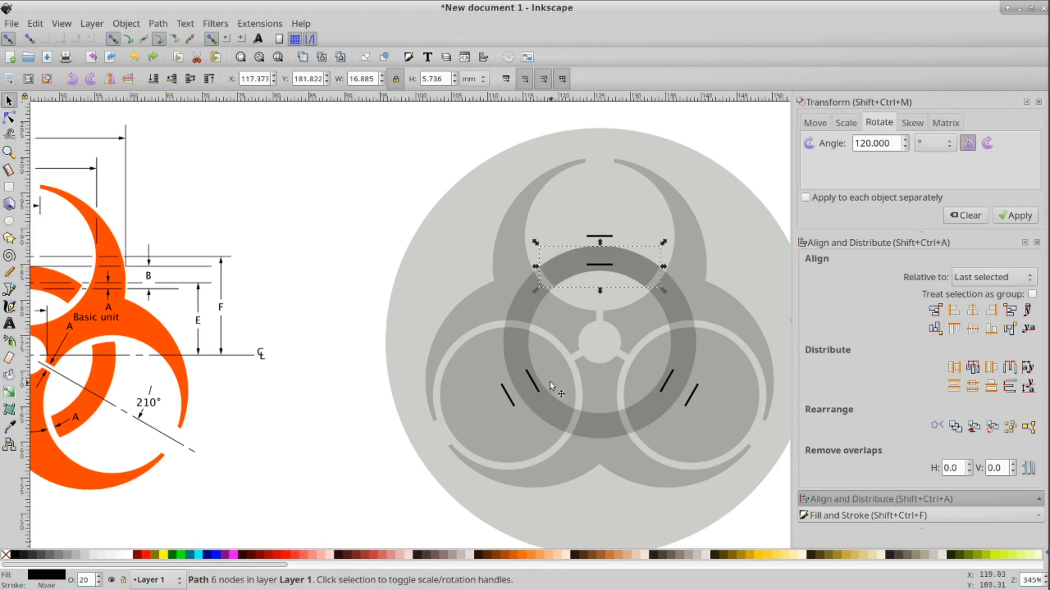
Step: Duplicate the ring and intersect the copy with the lower-left circle to cut its arc
click(507, 322)
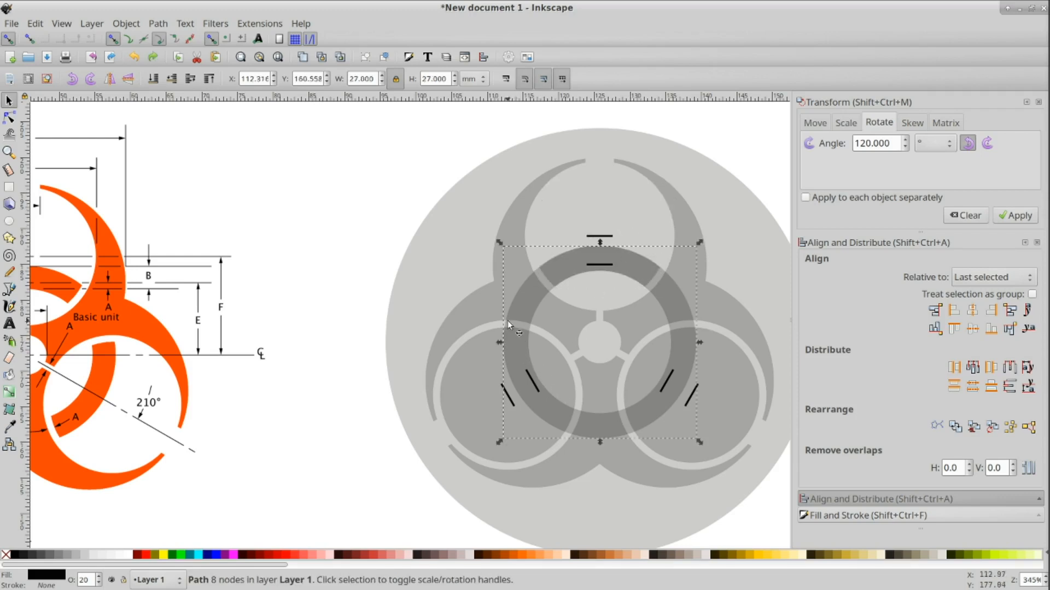
shift+click(481, 375)
key(ctrl)
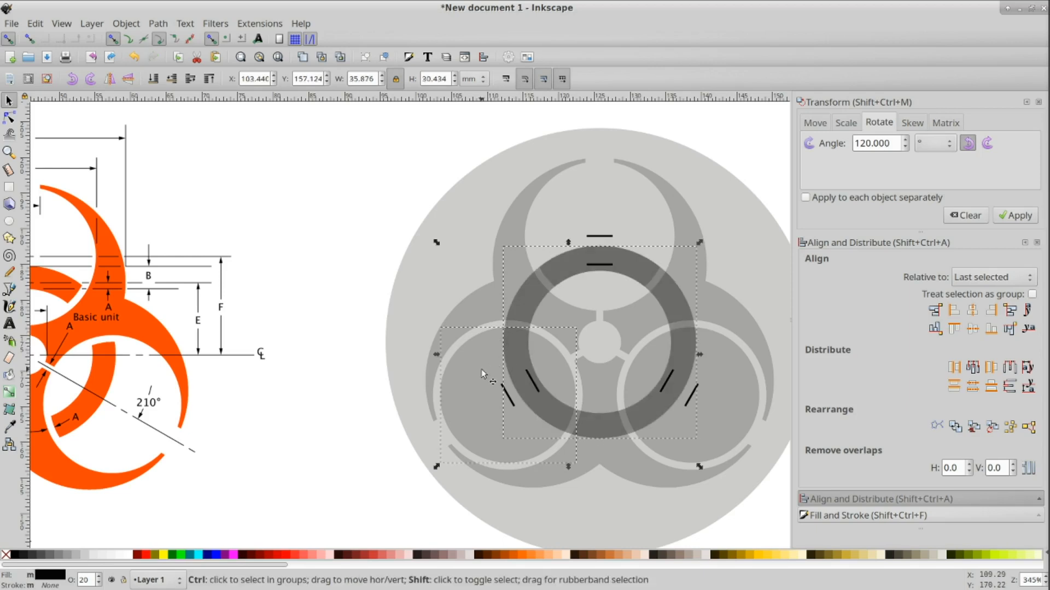
key(ctrl+asterisk)
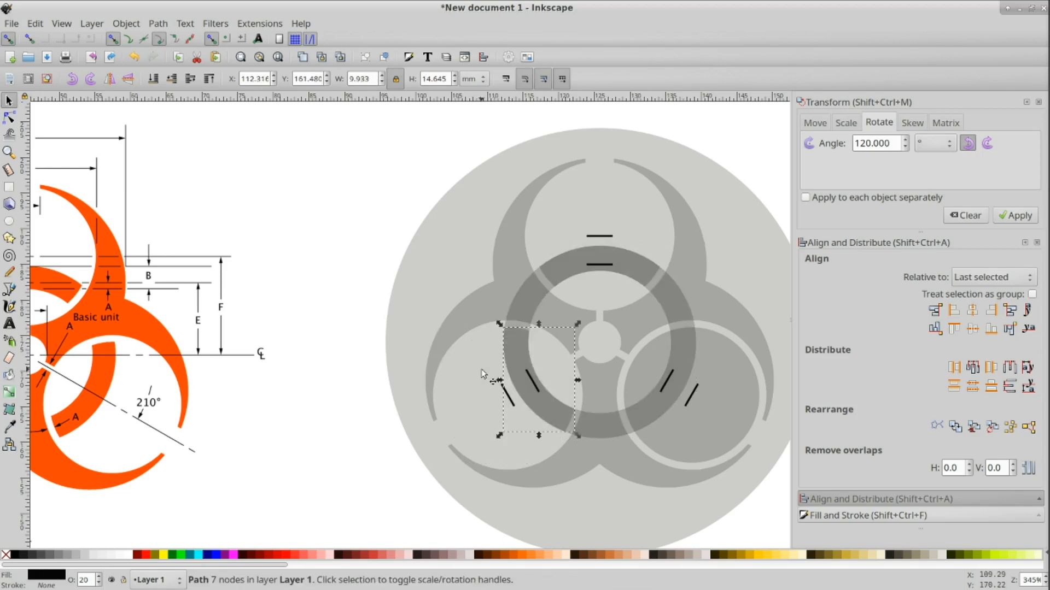
Step: Intersect the ring with the lower-right circle to cut the third arc
shift+click(691, 323)
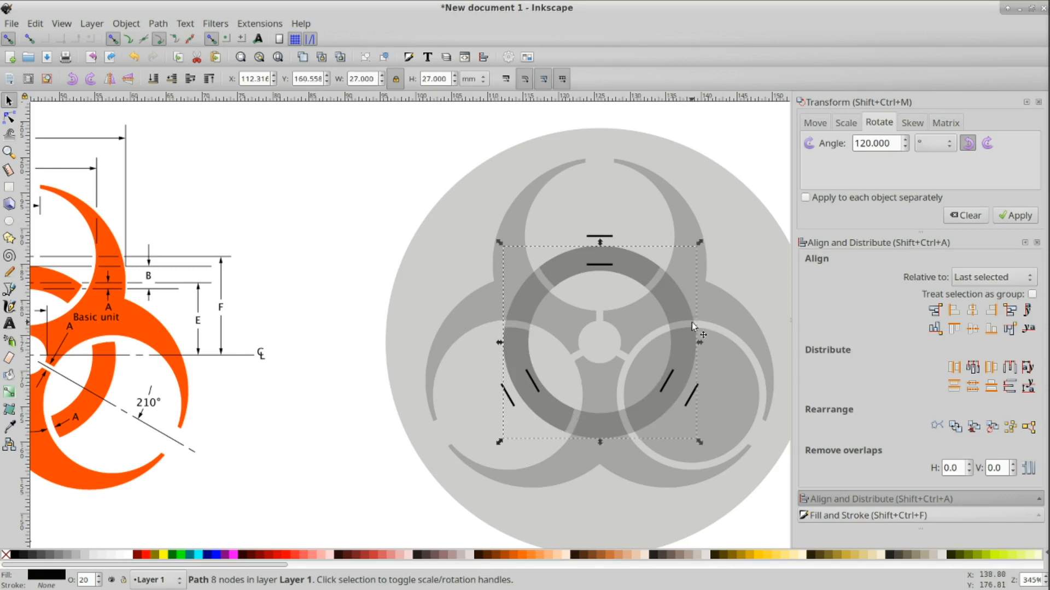
shift+click(723, 412)
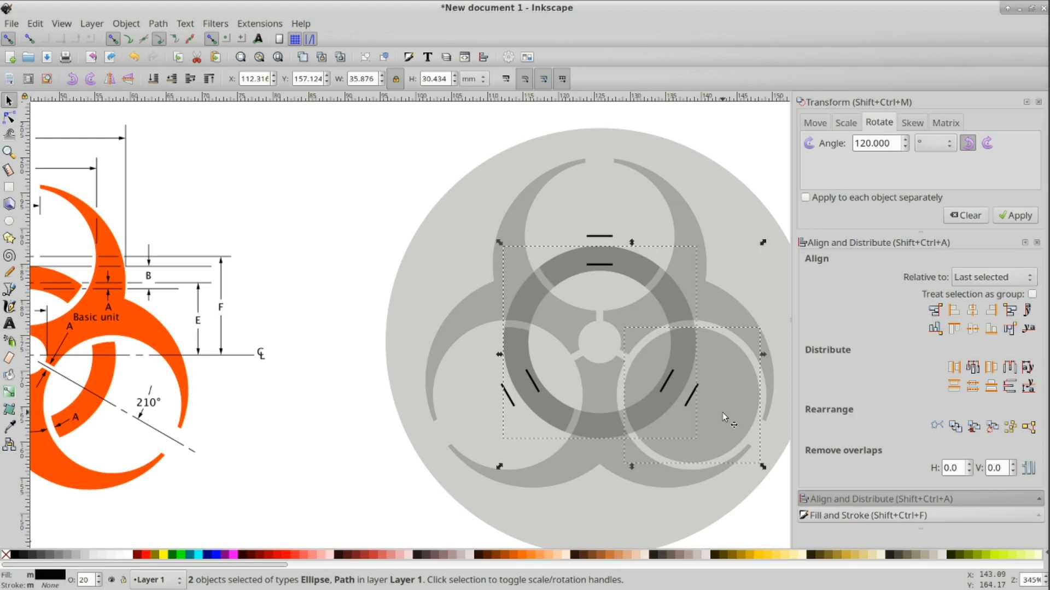
key(ctrl+asterisk)
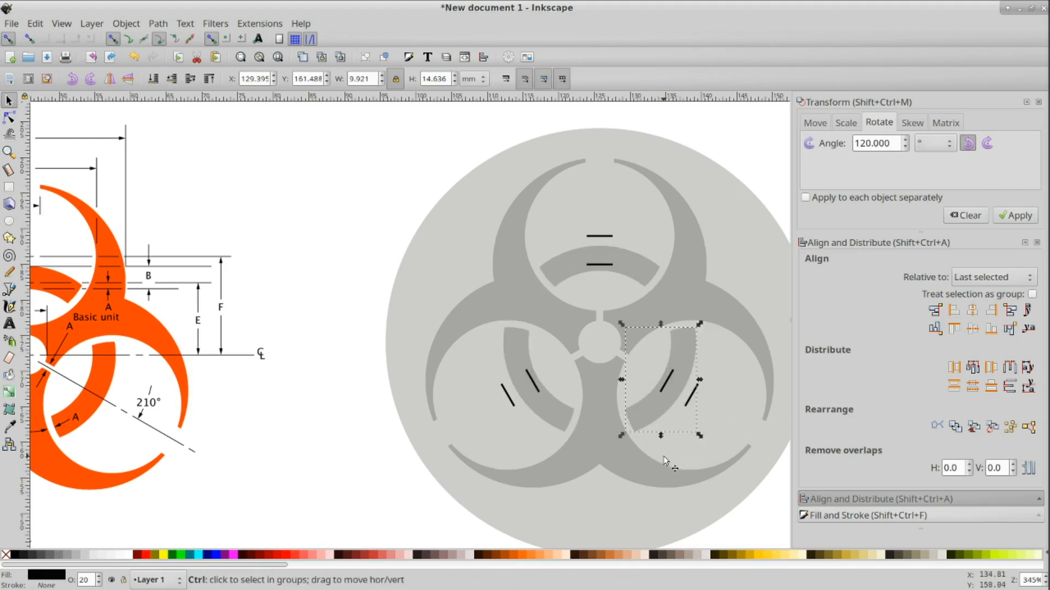
Step: Lower the three arcs, the lobe shape and the background circle to the bottom of the stacking order
scroll(664, 461, down, 1)
scroll(708, 514, down, 2)
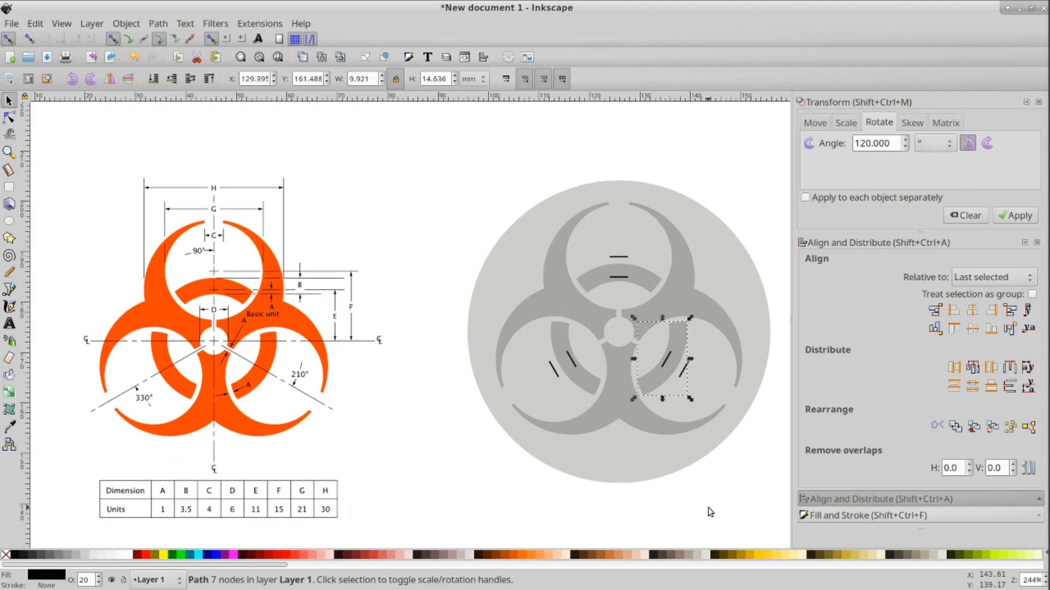
shift+click(647, 279)
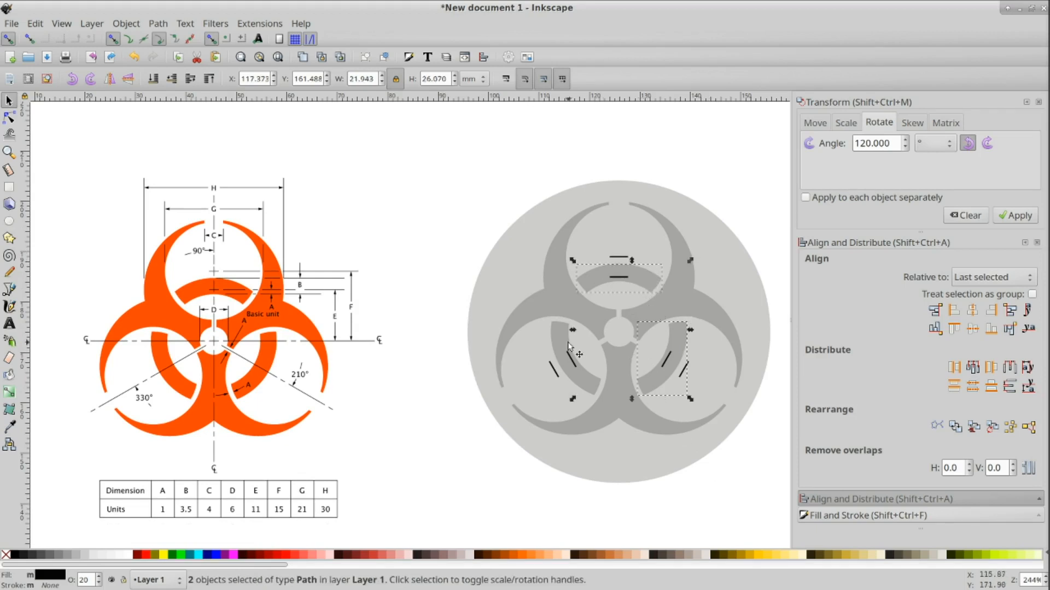
shift+click(563, 335)
shift+click(522, 319)
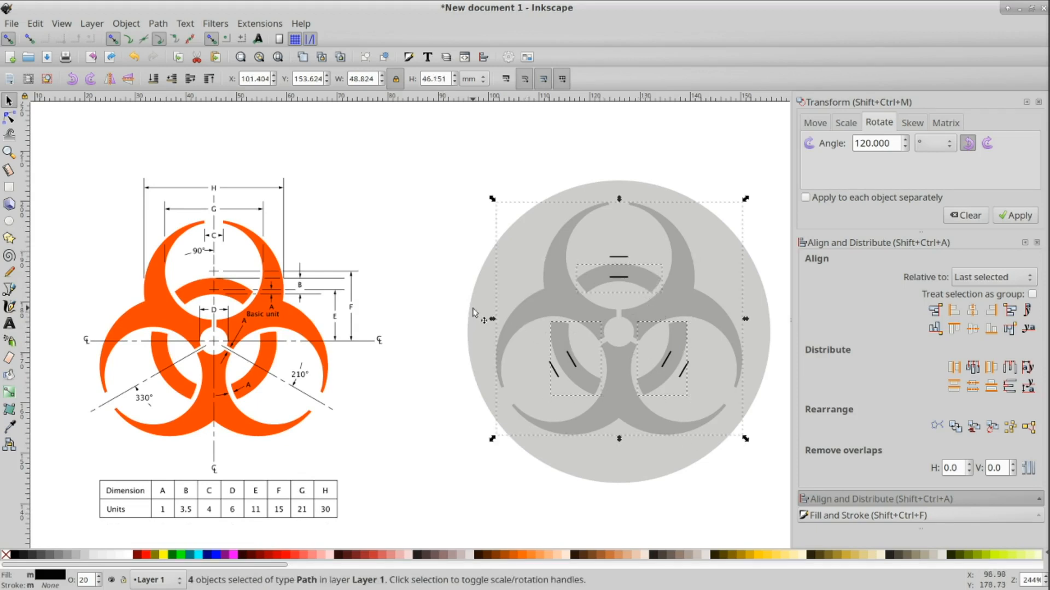
shift+click(478, 311)
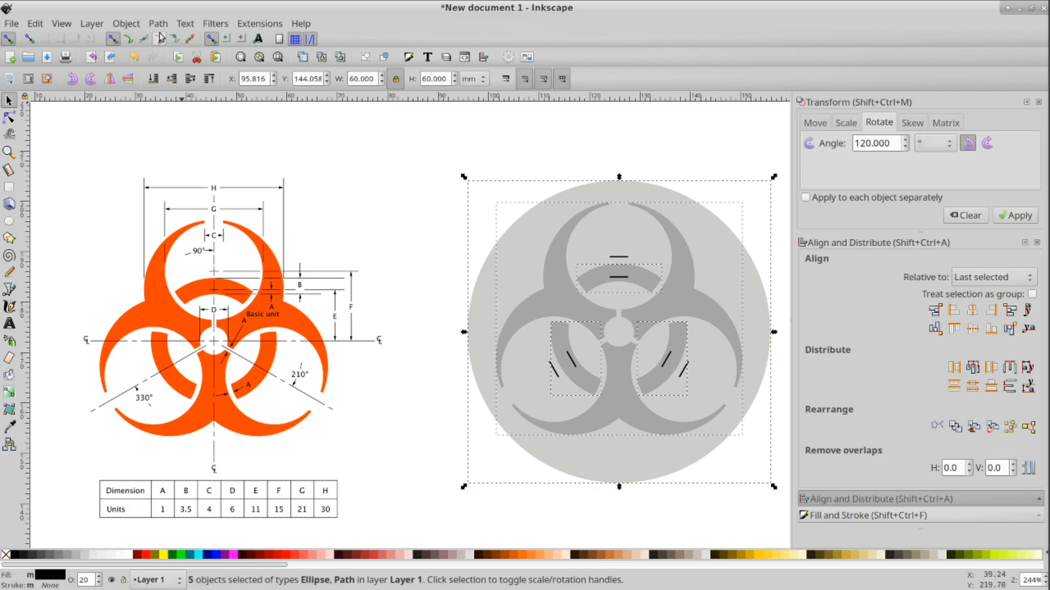
click(132, 25)
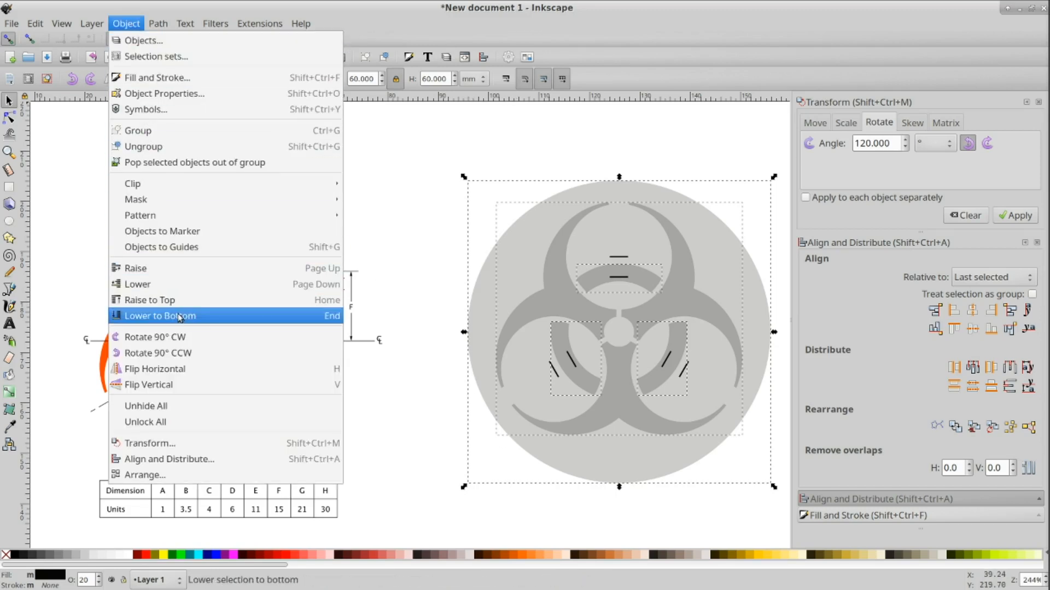
click(159, 316)
click(680, 524)
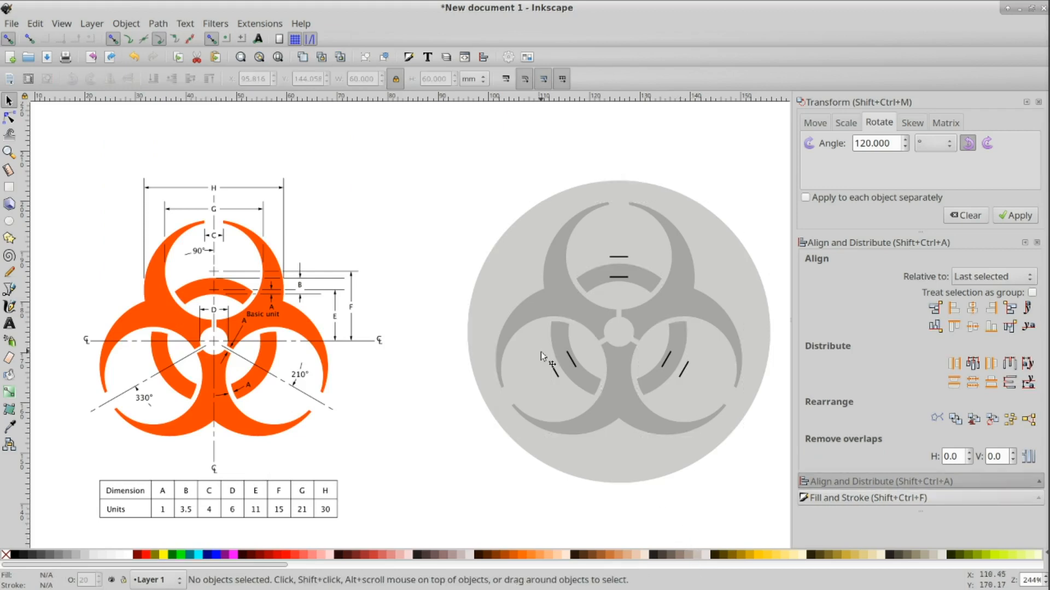
Step: Select the six short guide-mark lines on the lobes and delete them
click(553, 371)
shift+click(570, 358)
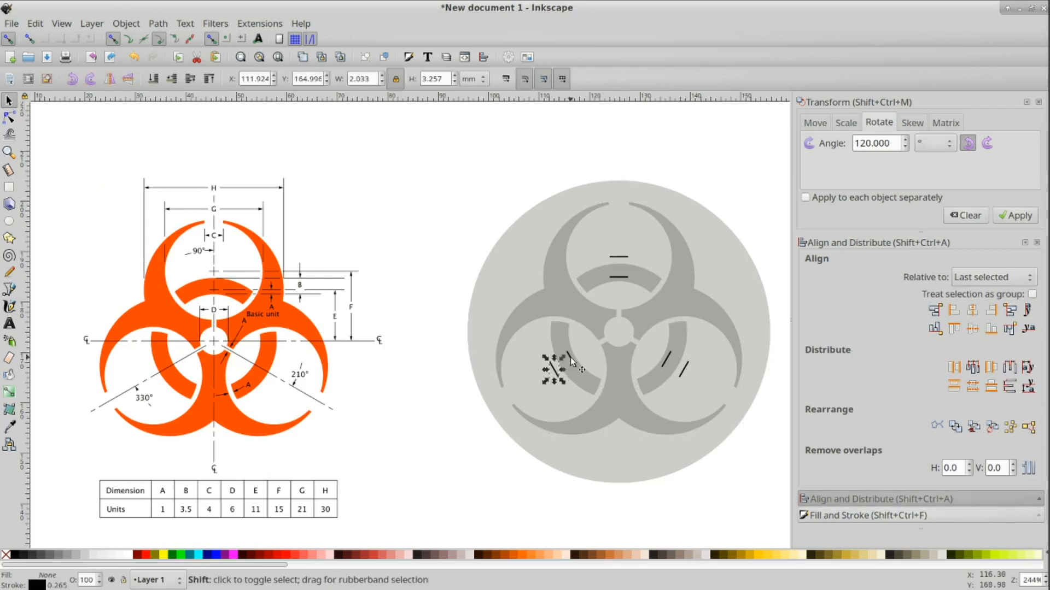
shift+click(619, 277)
shift+click(620, 256)
shift+click(670, 360)
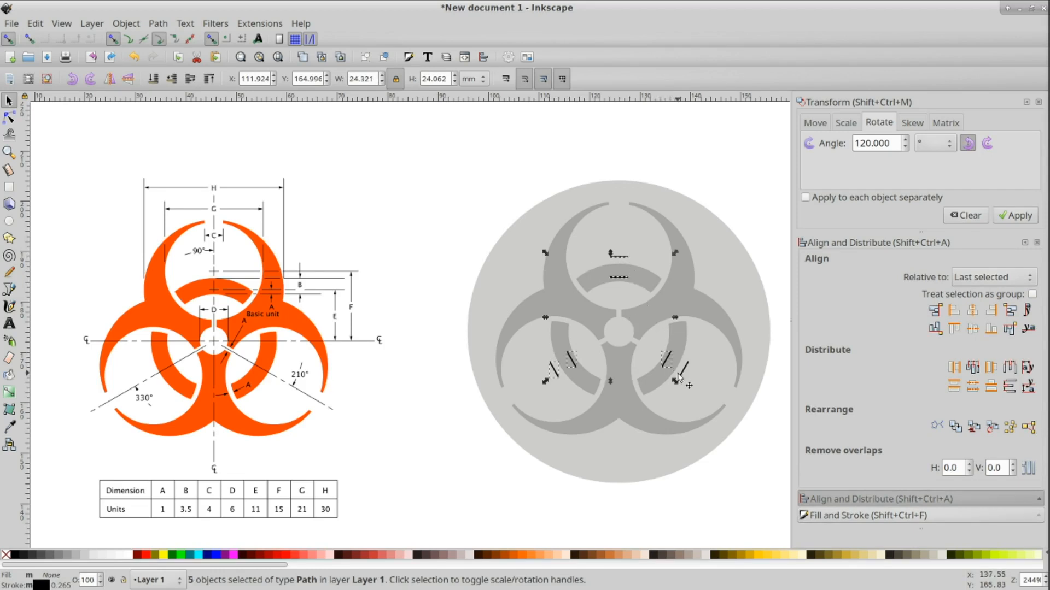
shift+click(681, 371)
key(Escape)
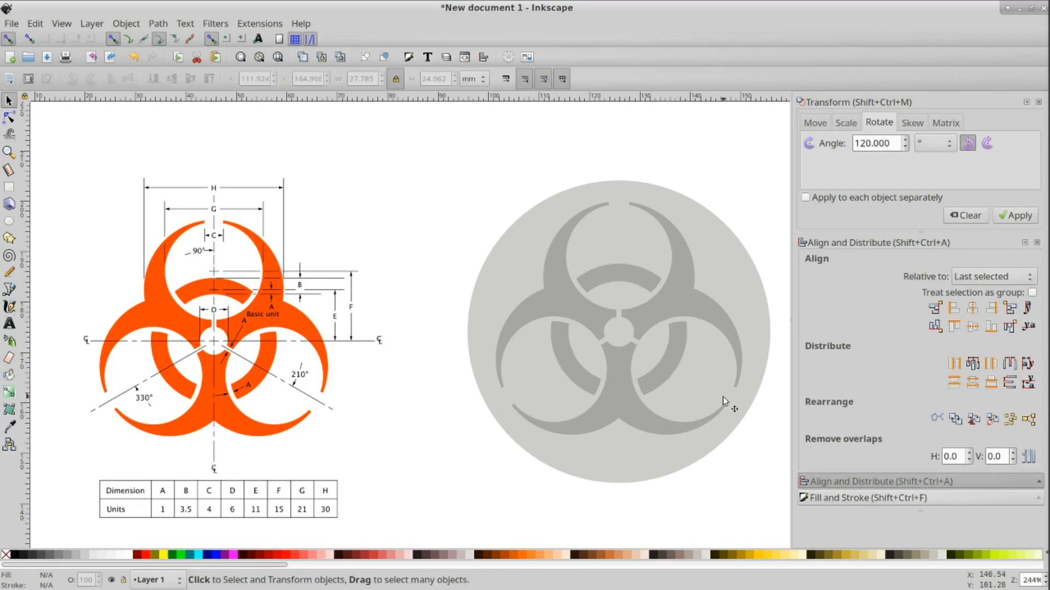
Step: Select the three arcs and the lobe shape and set their opacity to 100%
click(569, 369)
shift+click(668, 343)
shift+click(651, 280)
shift+click(678, 243)
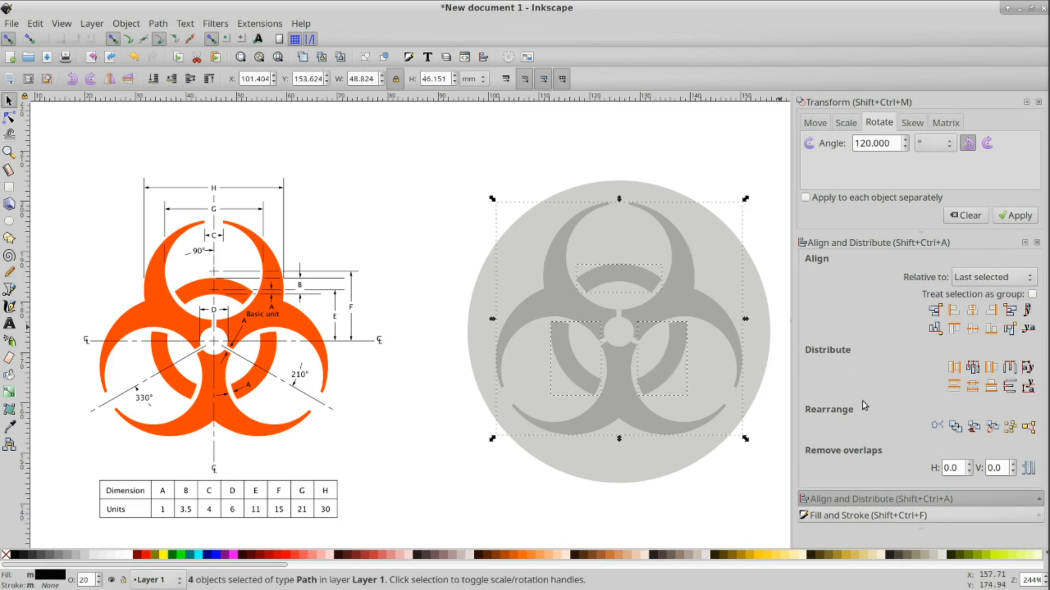
click(852, 516)
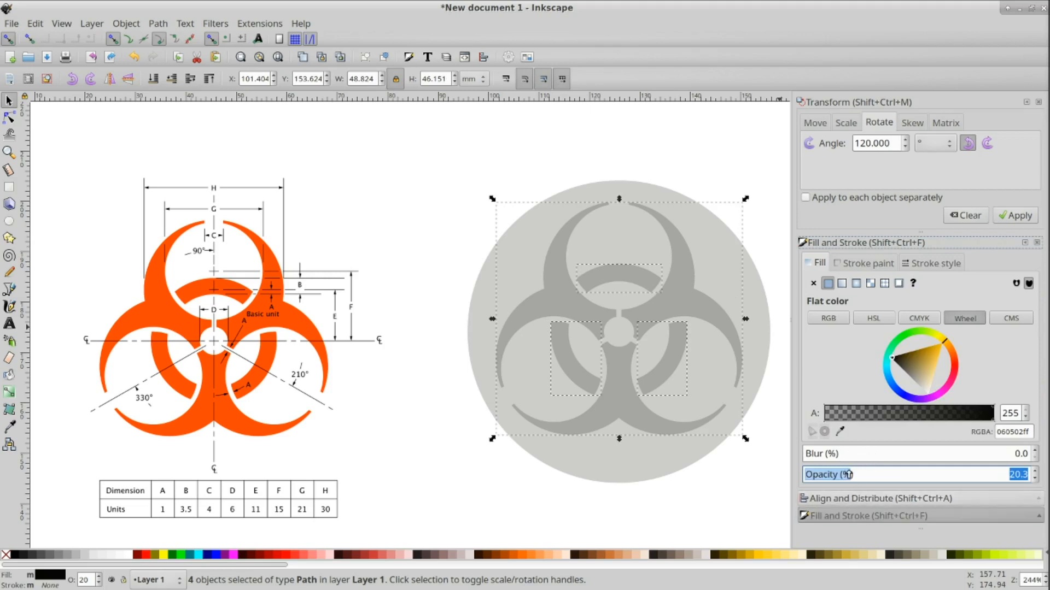
drag(847, 475, 1047, 480)
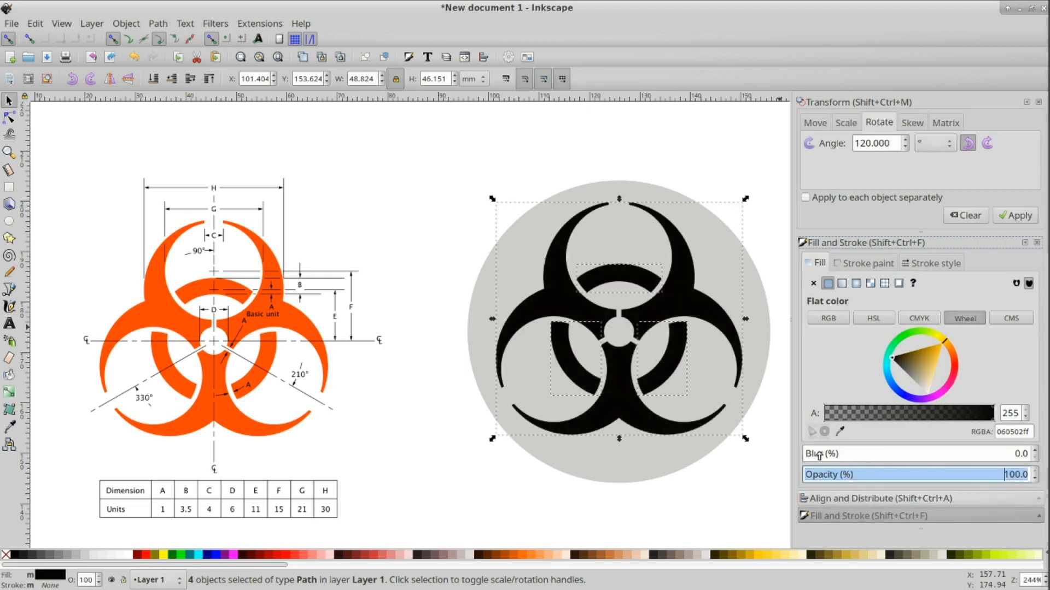
Step: Group the three arcs and the lobe shape into one object
right_click(681, 307)
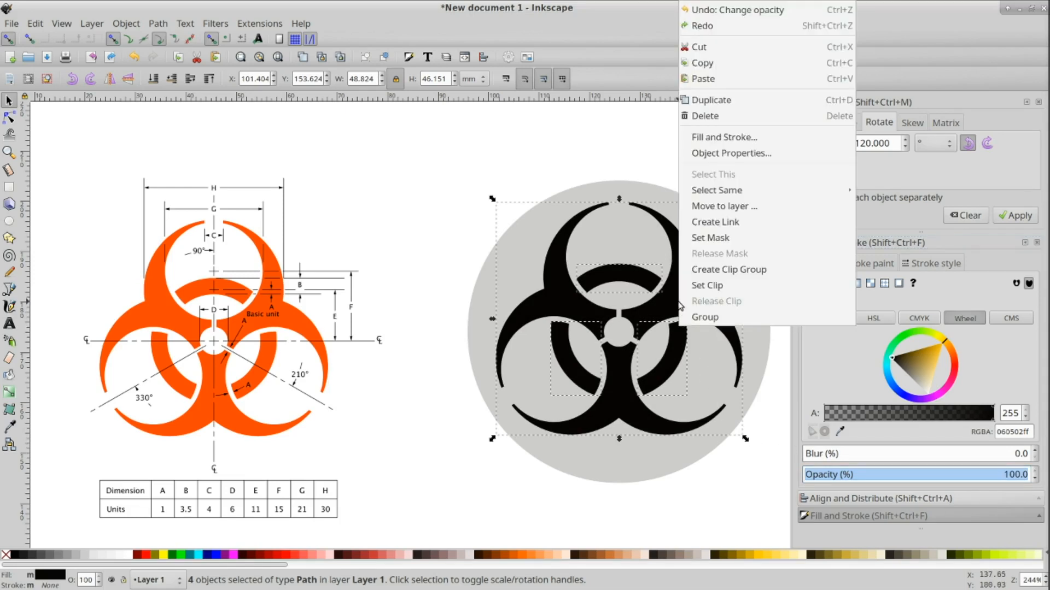
click(703, 318)
key(Escape)
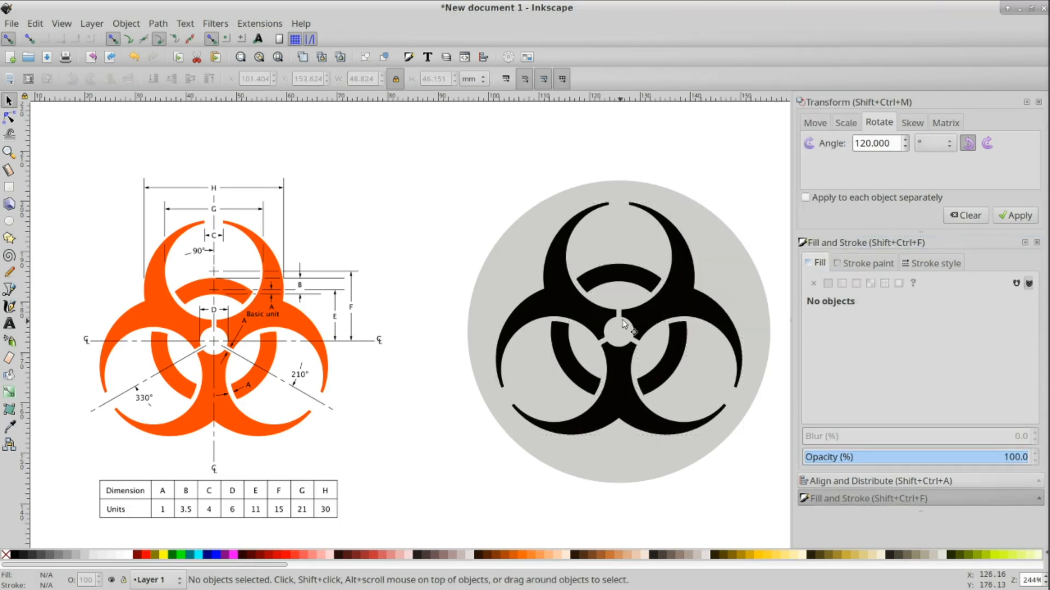
mouse_move(641, 312)
mouse_down()
mouse_move(663, 340)
mouse_move(671, 295)
mouse_move(627, 314)
mouse_up()
key(ctrl+z)
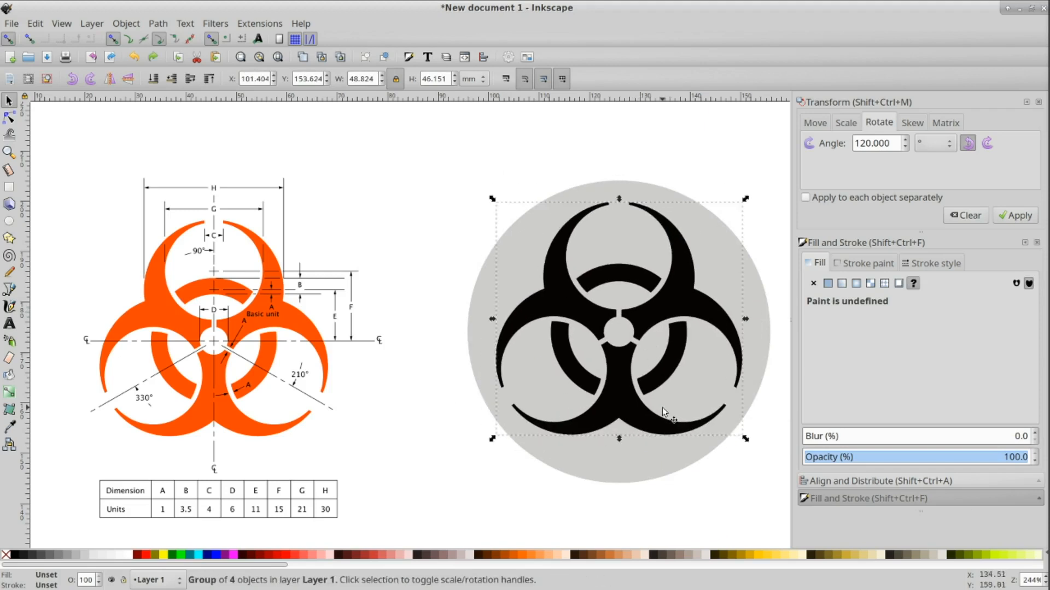
click(687, 521)
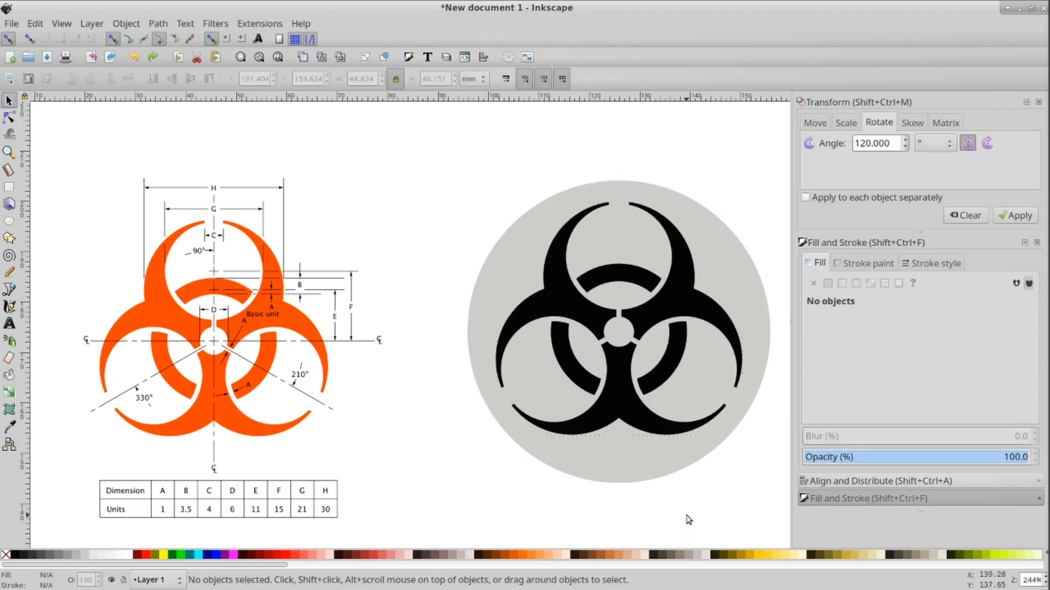
Step: Fill the background circle with yellow ffbf00ff and set its opacity to 100%
click(658, 468)
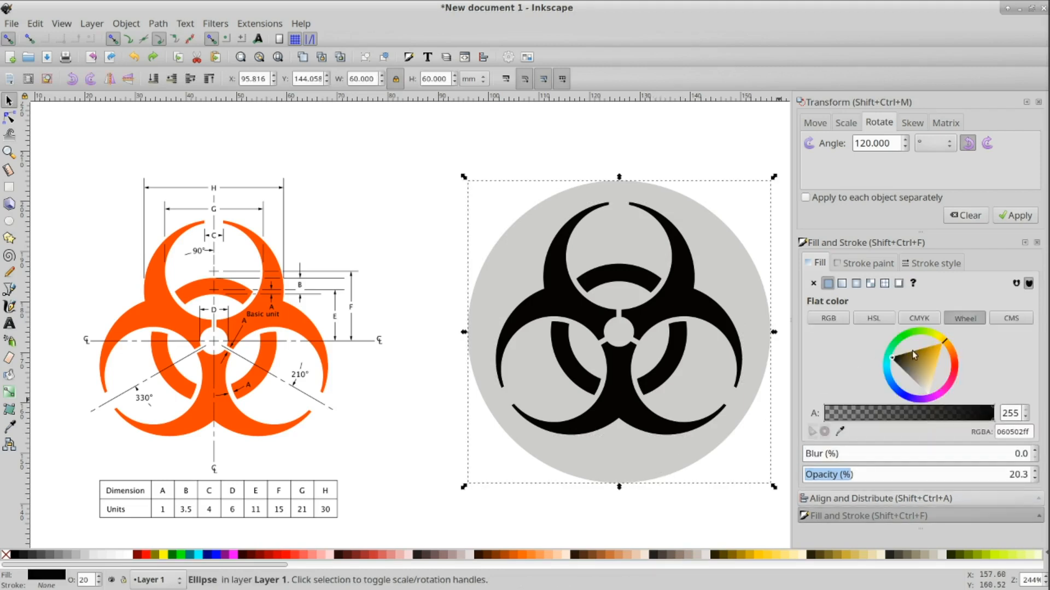
click(943, 343)
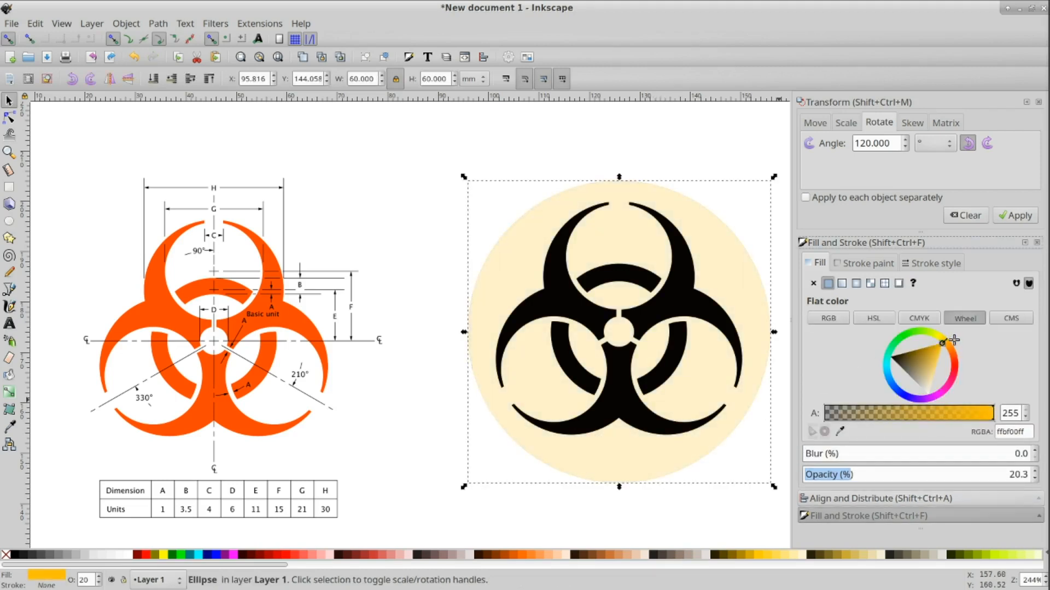
click(851, 475)
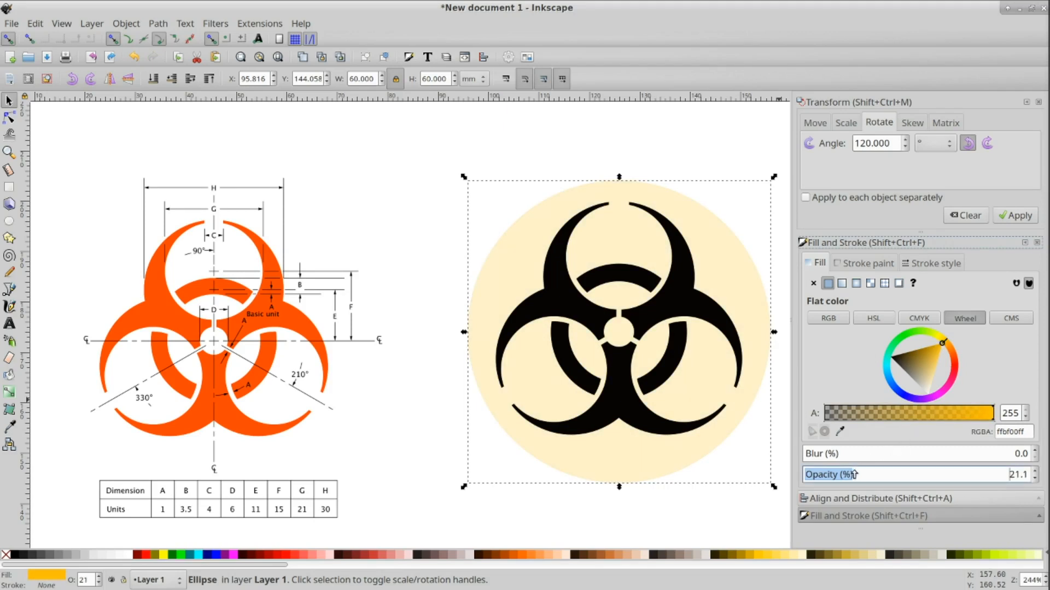
drag(851, 475, 1047, 476)
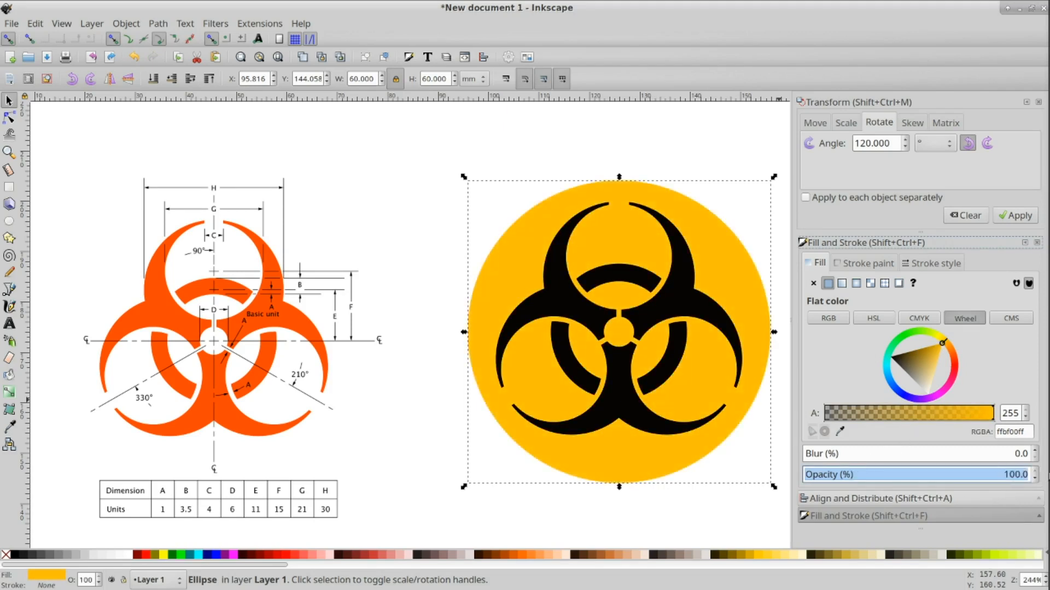
click(661, 506)
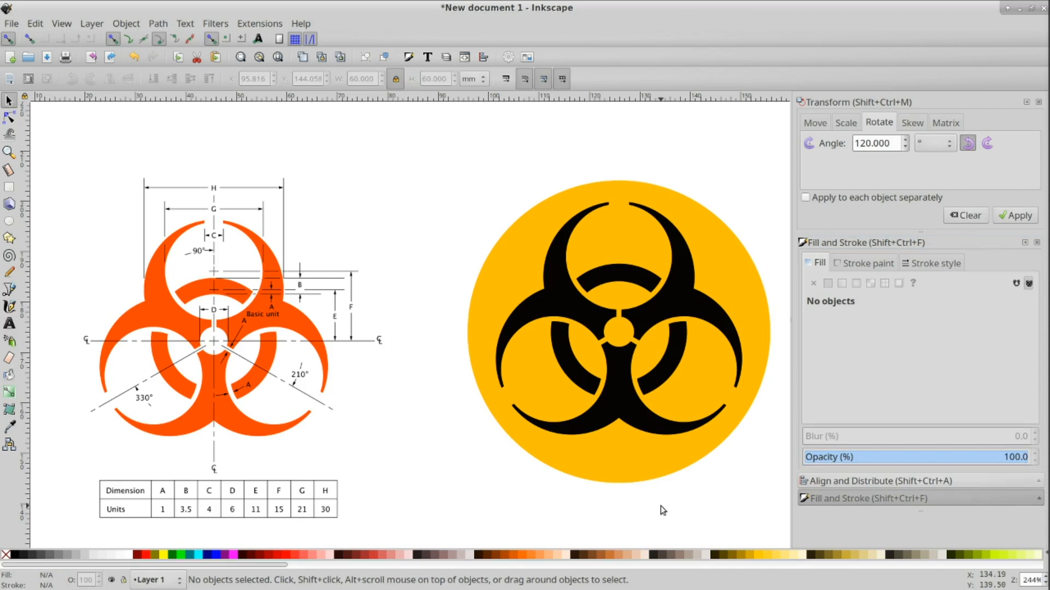